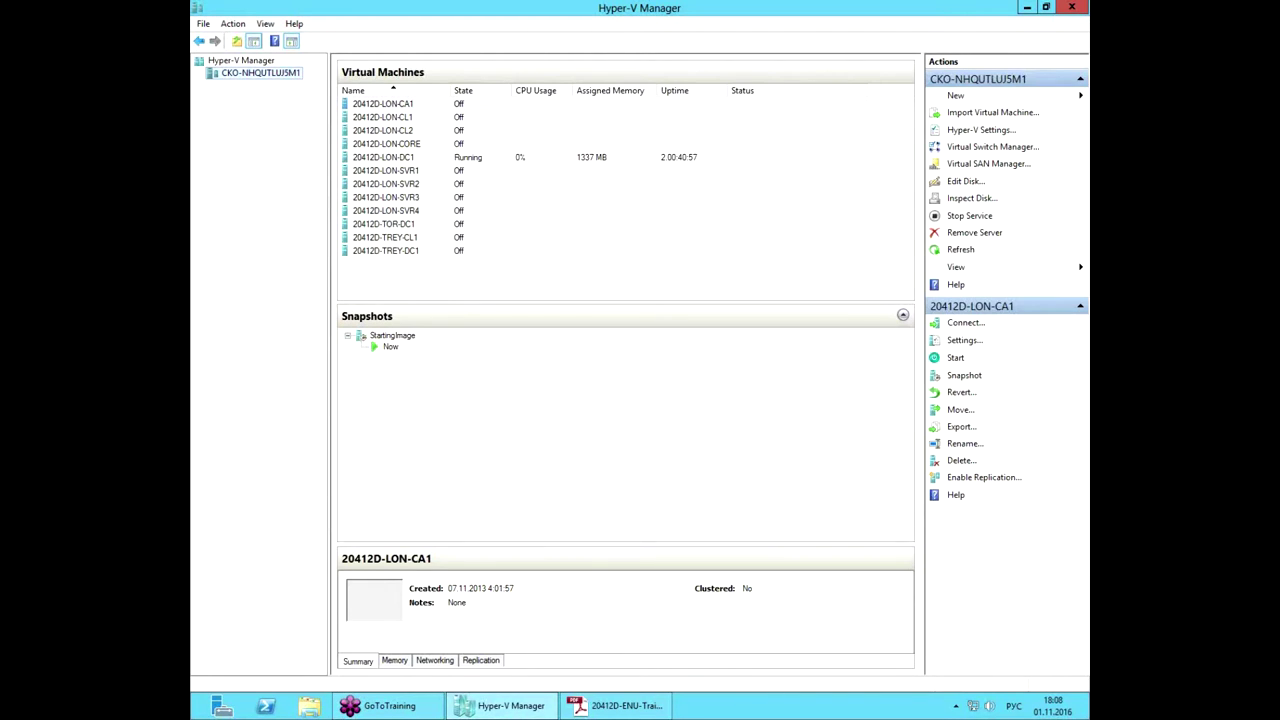
Step: Eject the removable device using the tray's Safely Remove Hardware icon
left_click(955, 706)
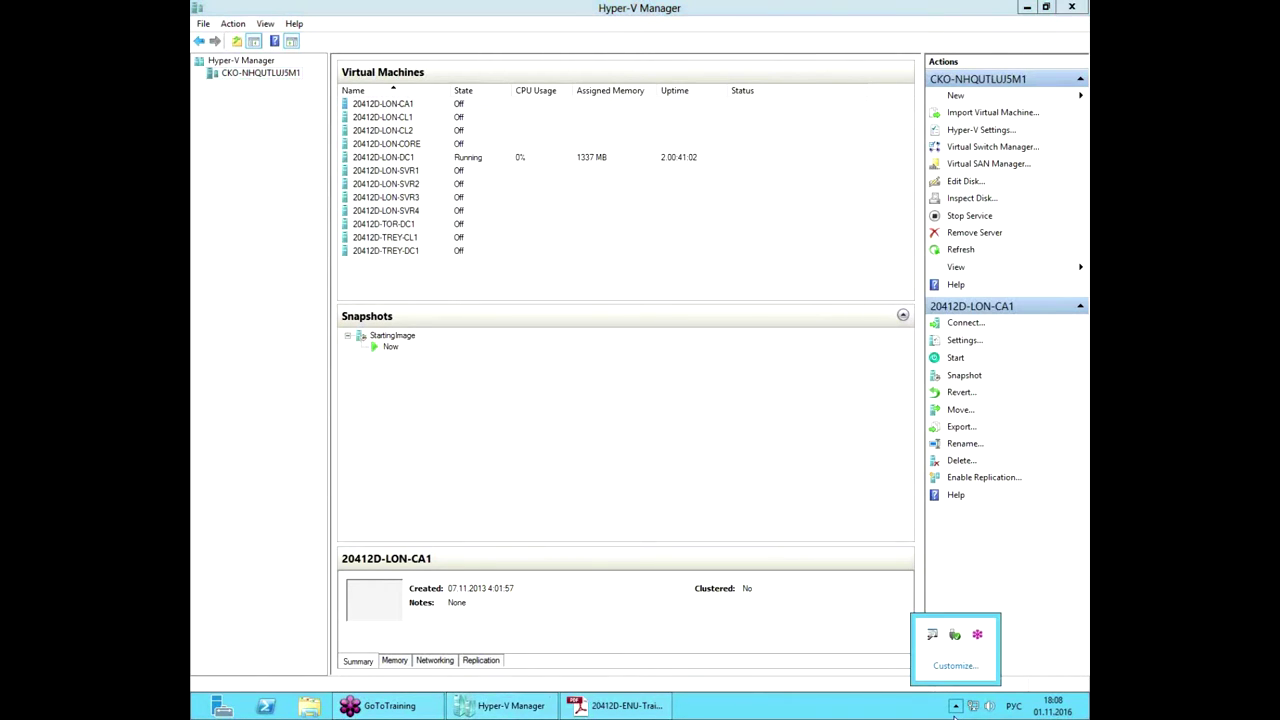
left_click(953, 640)
left_click(980, 657)
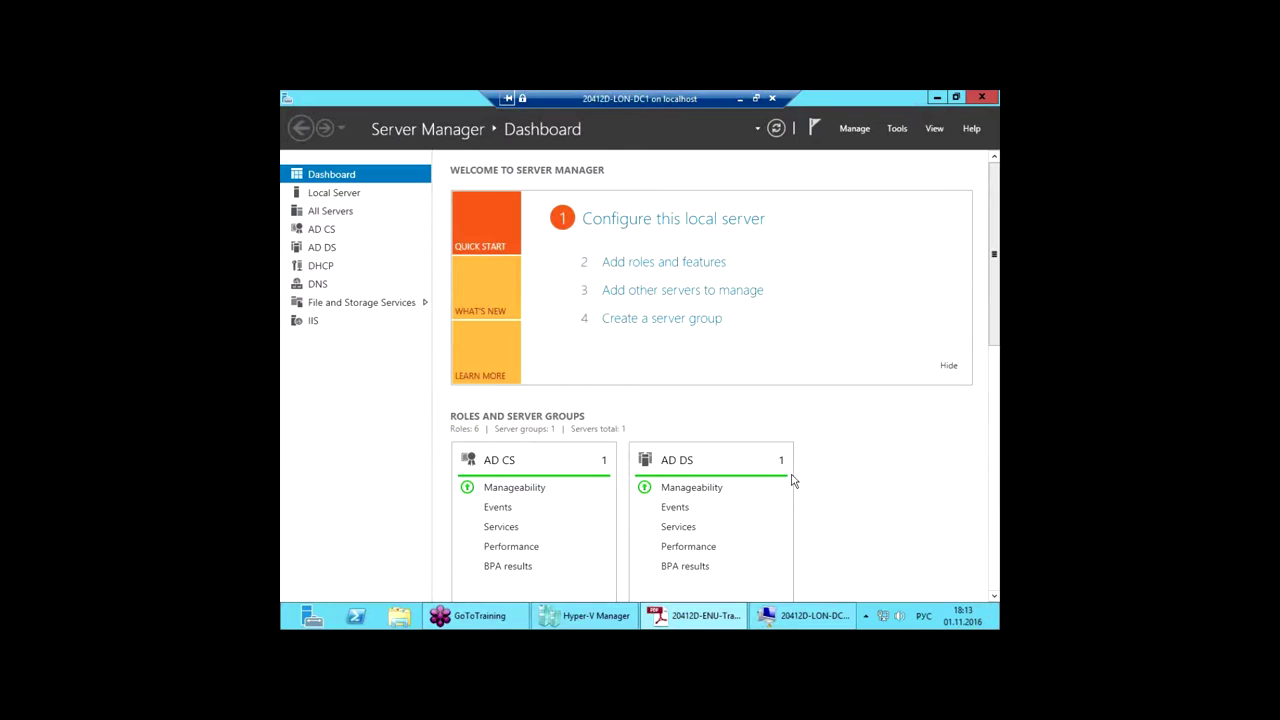
Step: Launch DNS Manager from Tools, close Server Manager, and make the DNS window taller
left_click(897, 130)
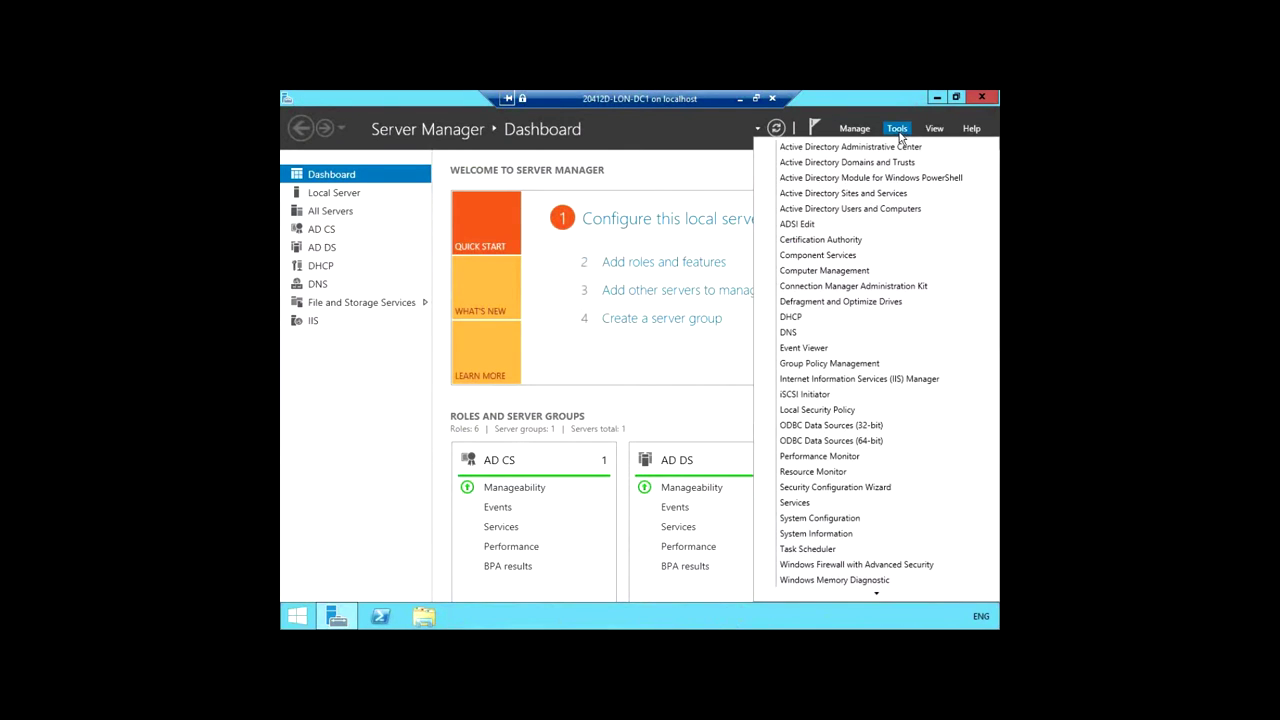
left_click(810, 333)
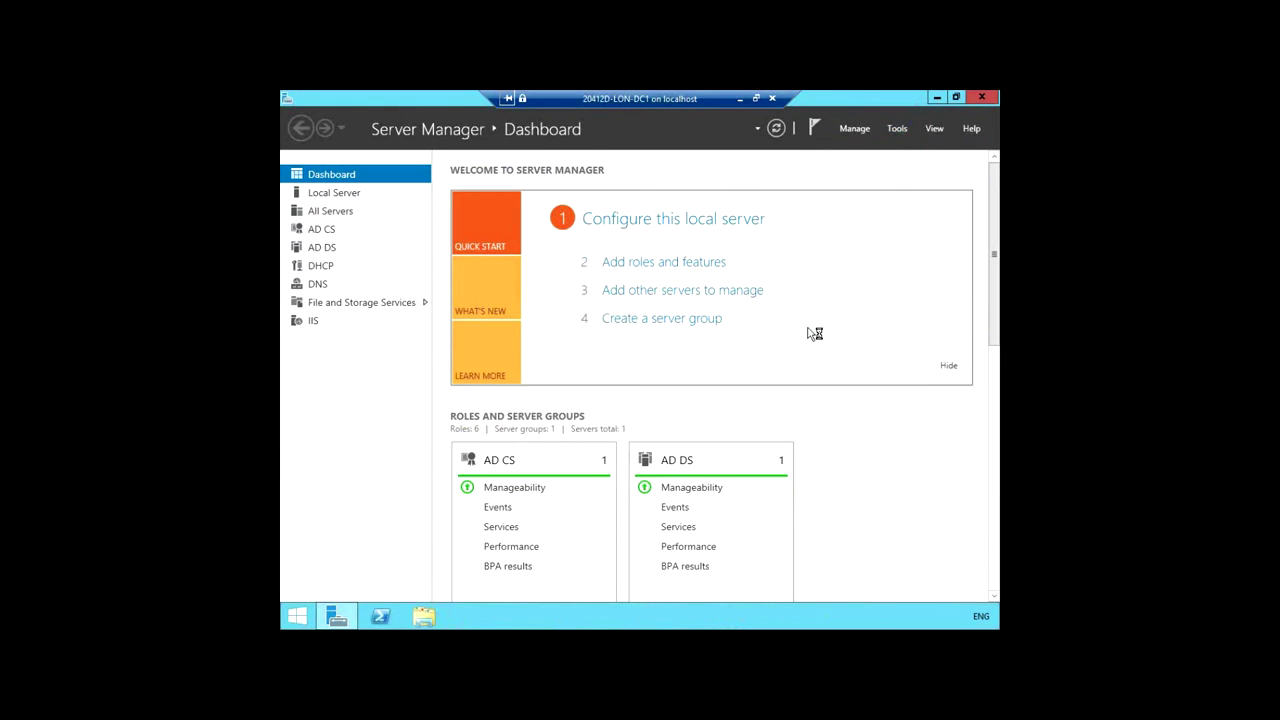
left_click(976, 97)
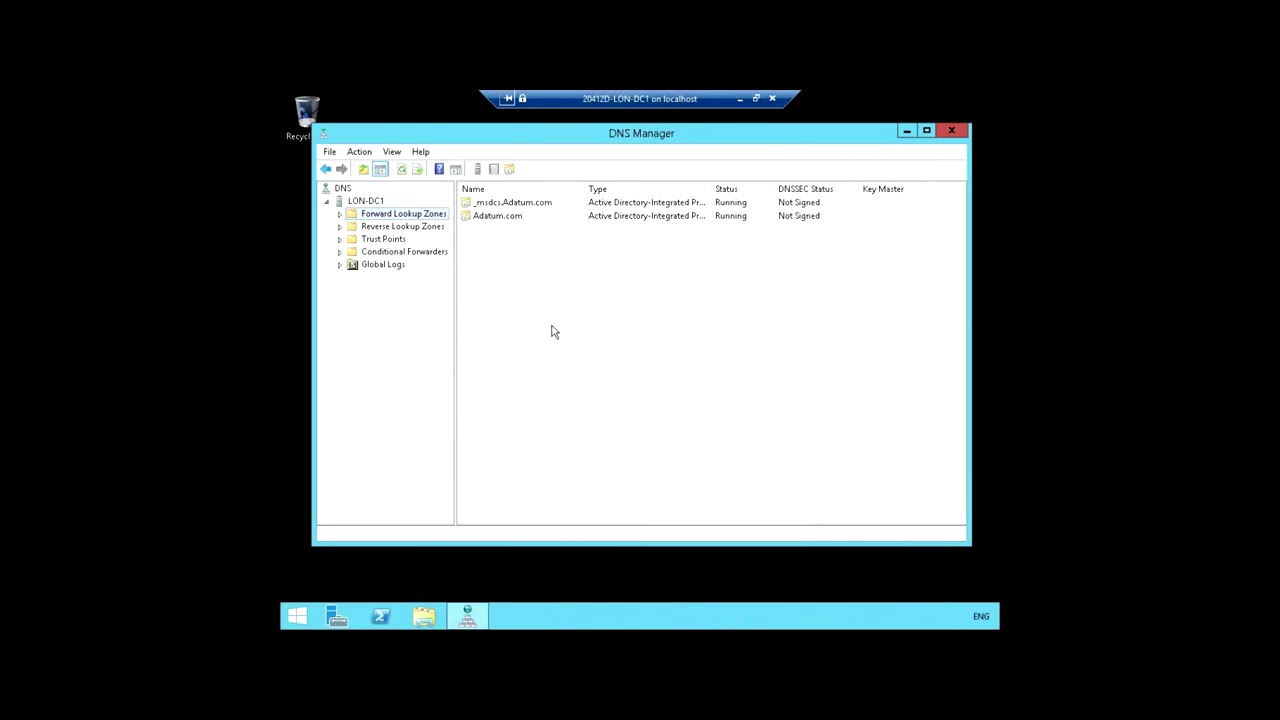
left_click_drag(588, 547, 588, 576)
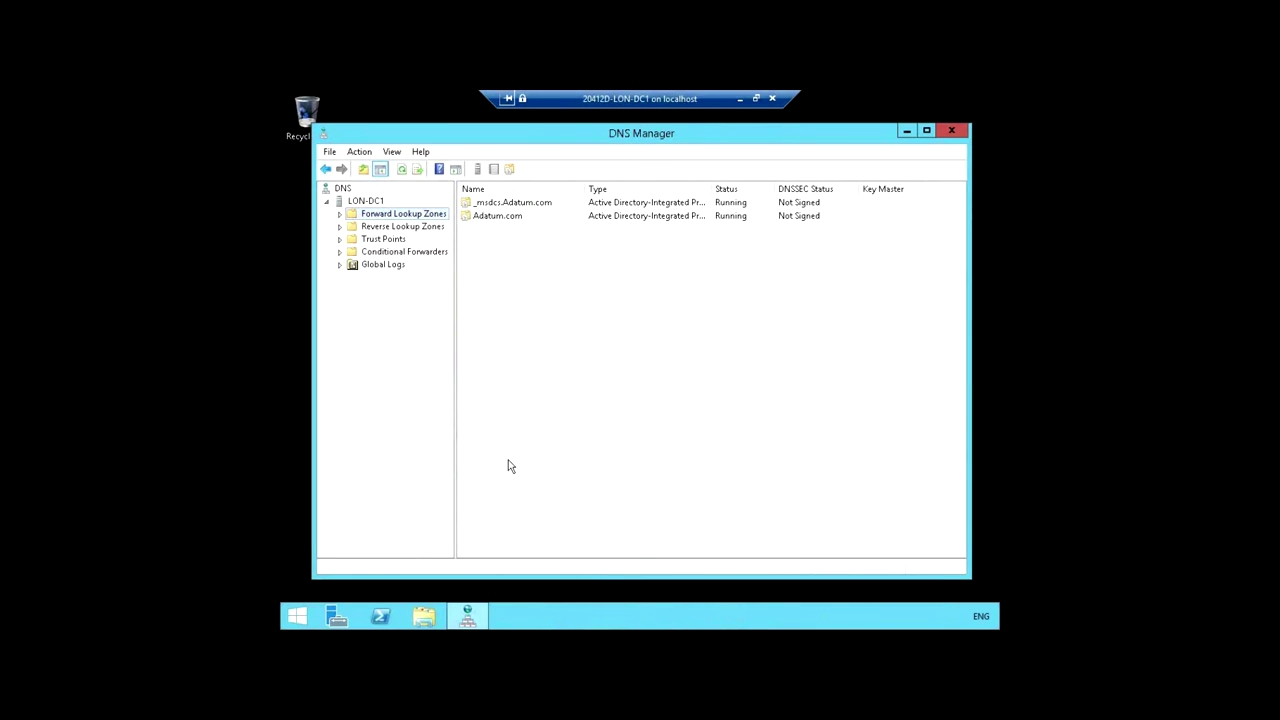
Step: Show the Adatum.com forward lookup zone's records and bring up the record-creation options
left_click(340, 214)
left_click(398, 240)
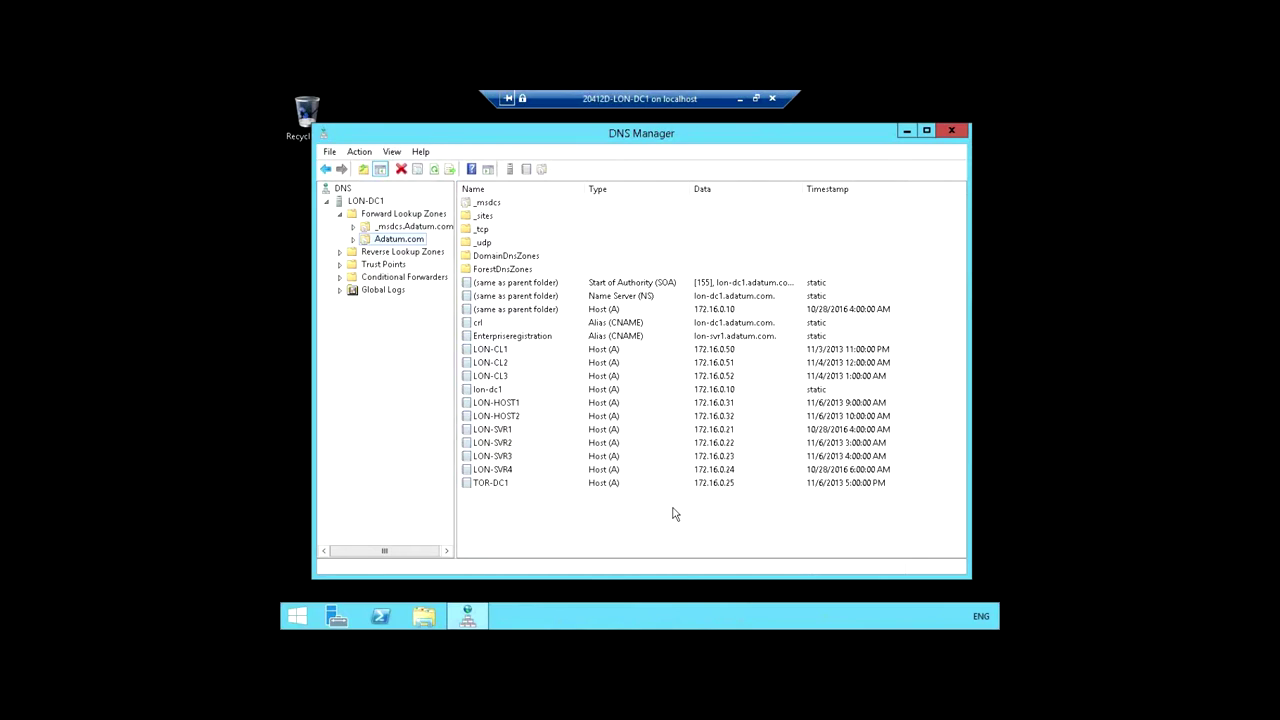
right_click(674, 514)
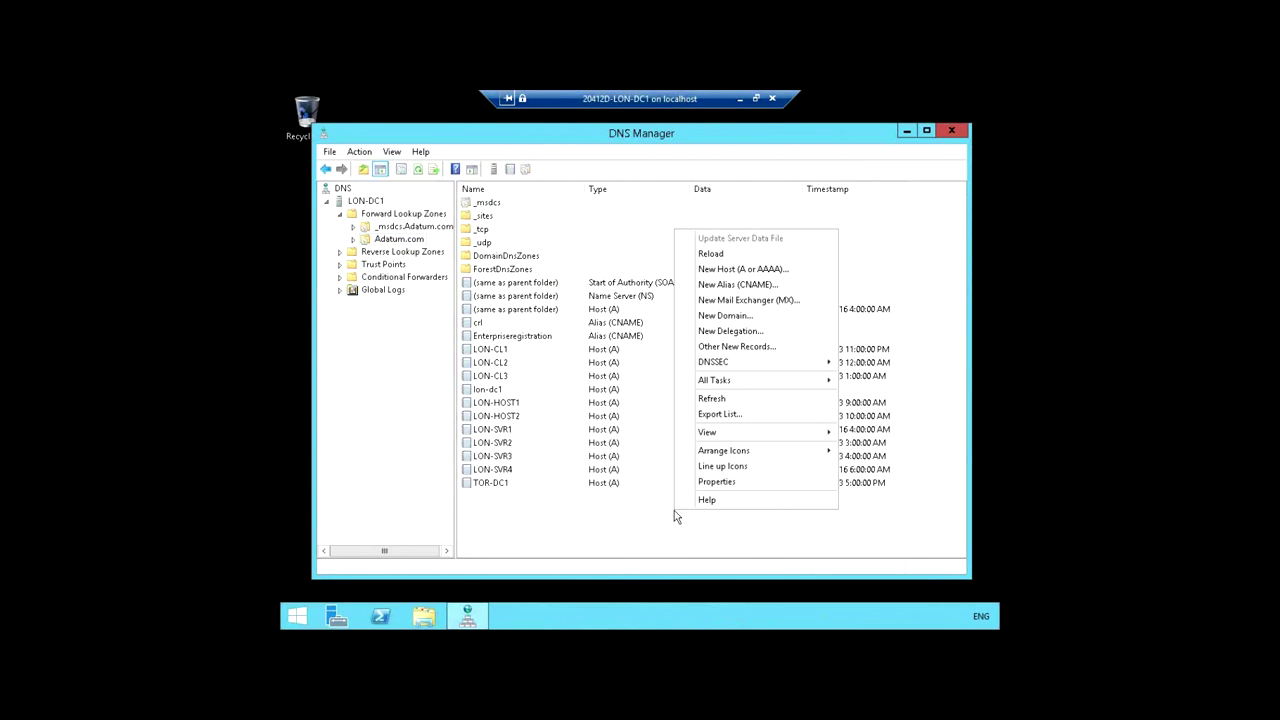
Step: Create a New Host (A) record named adfs with IP address 172.16.0.10
left_click(728, 272)
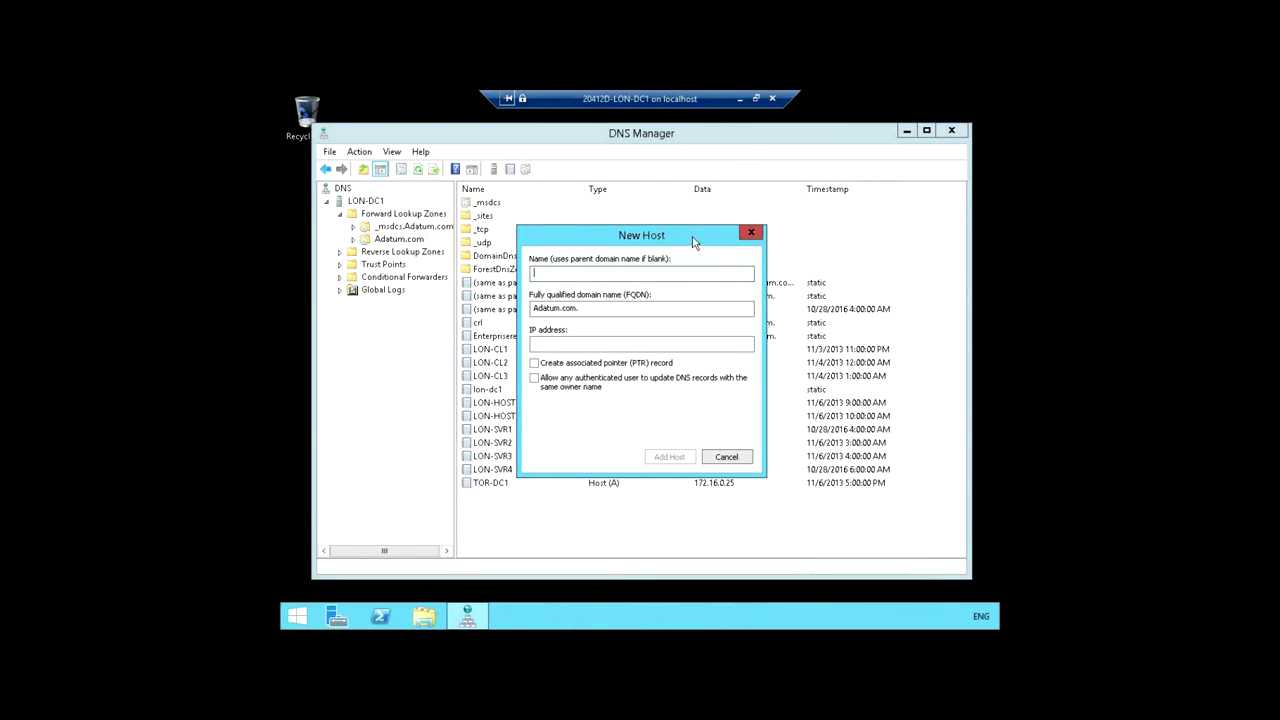
left_click_drag(857, 209, 826, 174)
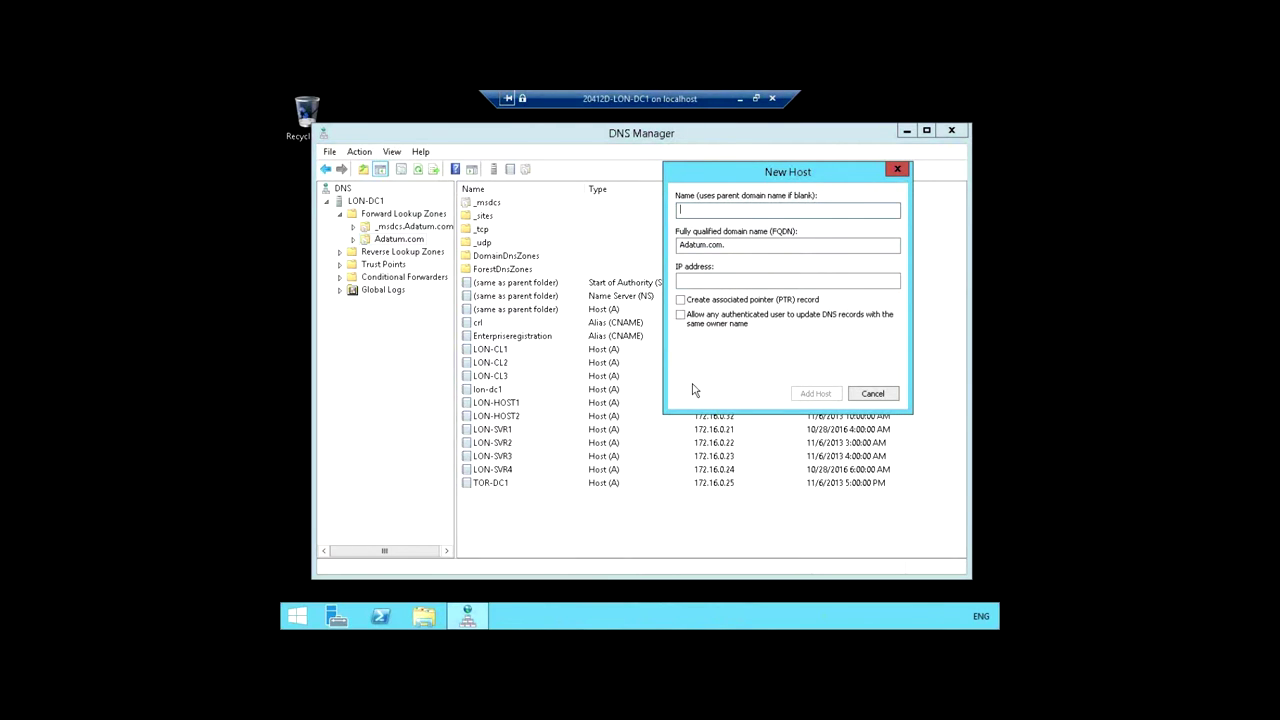
type("adfs")
key("Tab")
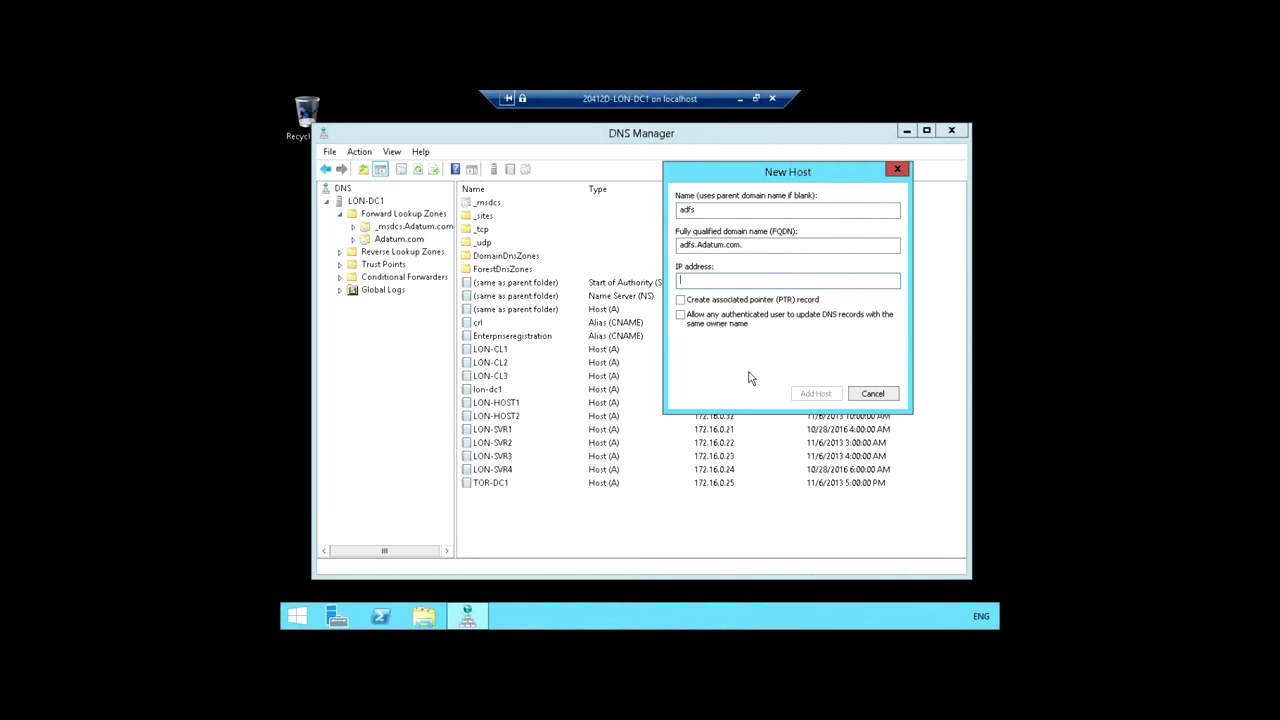
type("172.16.0.10")
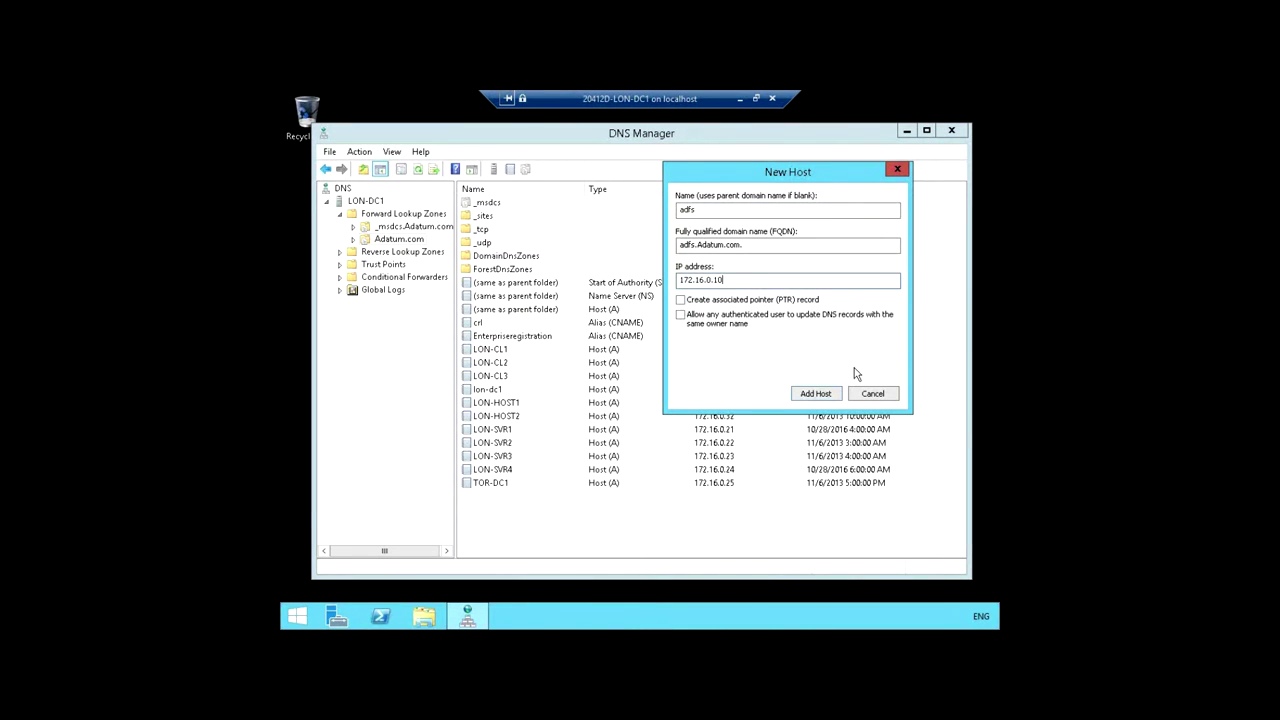
left_click(822, 390)
left_click(752, 404)
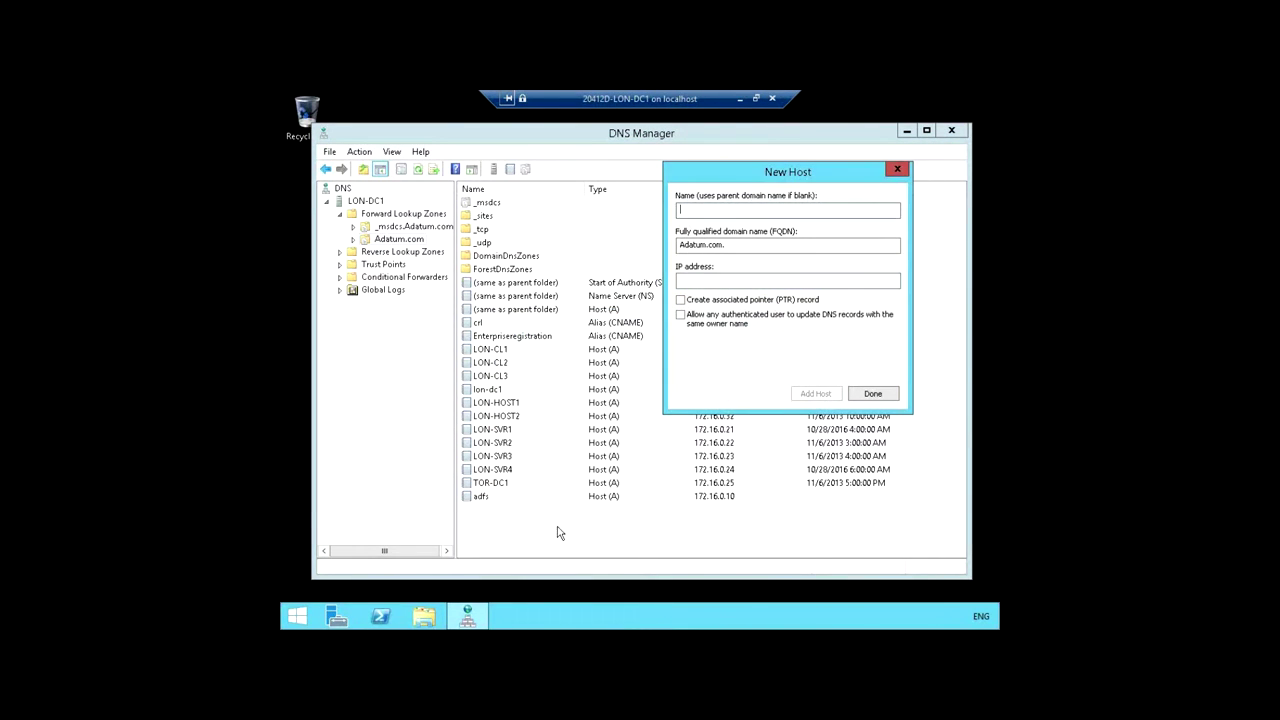
left_click(873, 394)
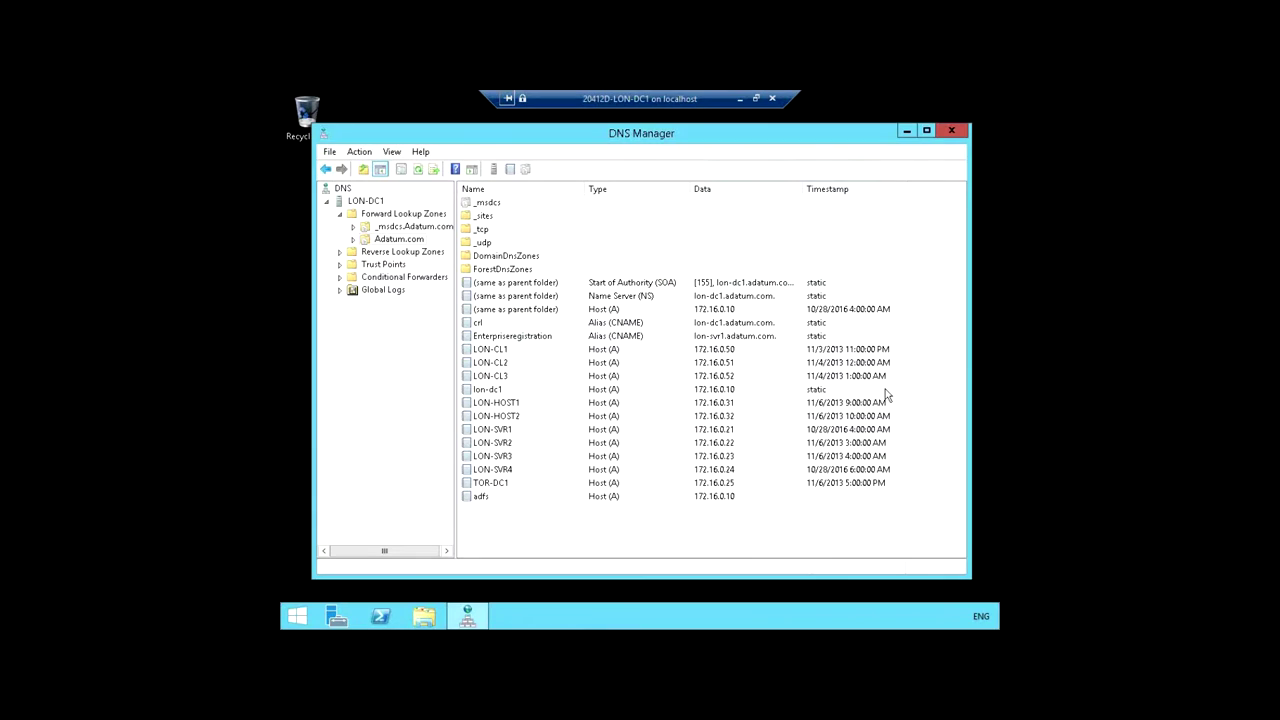
Step: Select the new adfs record to verify it, then close DNS Manager
left_click(488, 498)
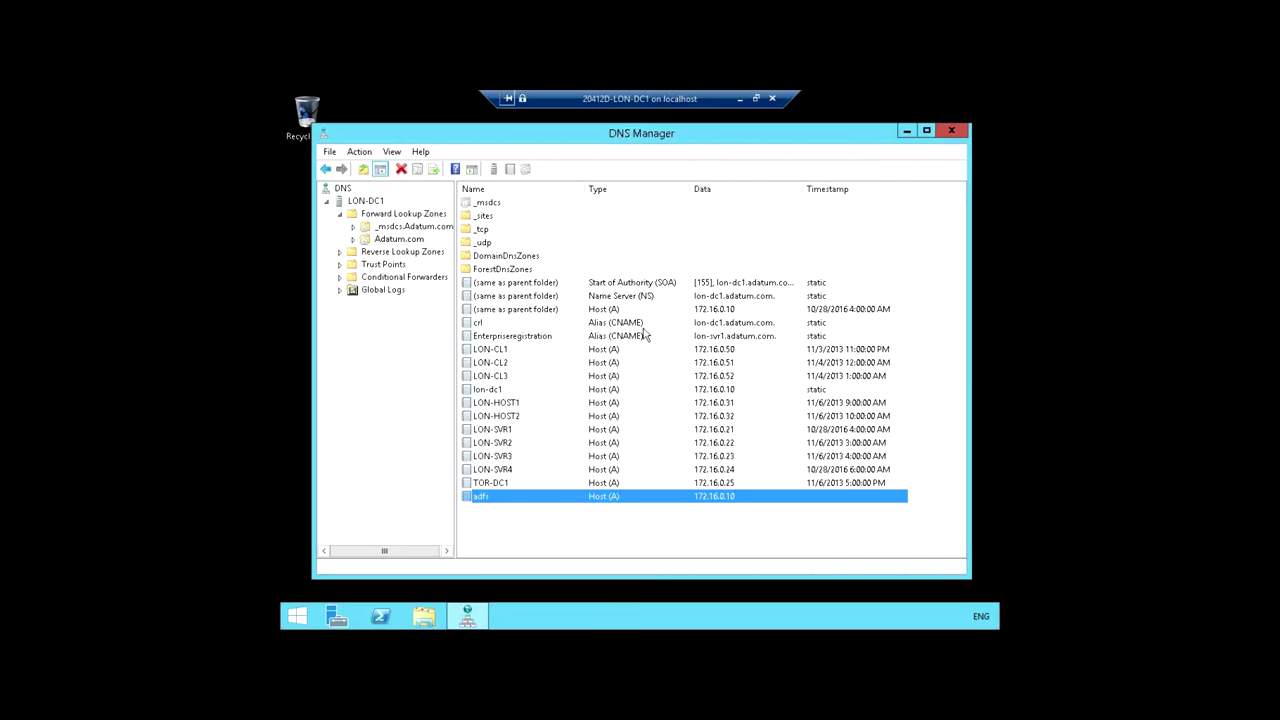
left_click(952, 134)
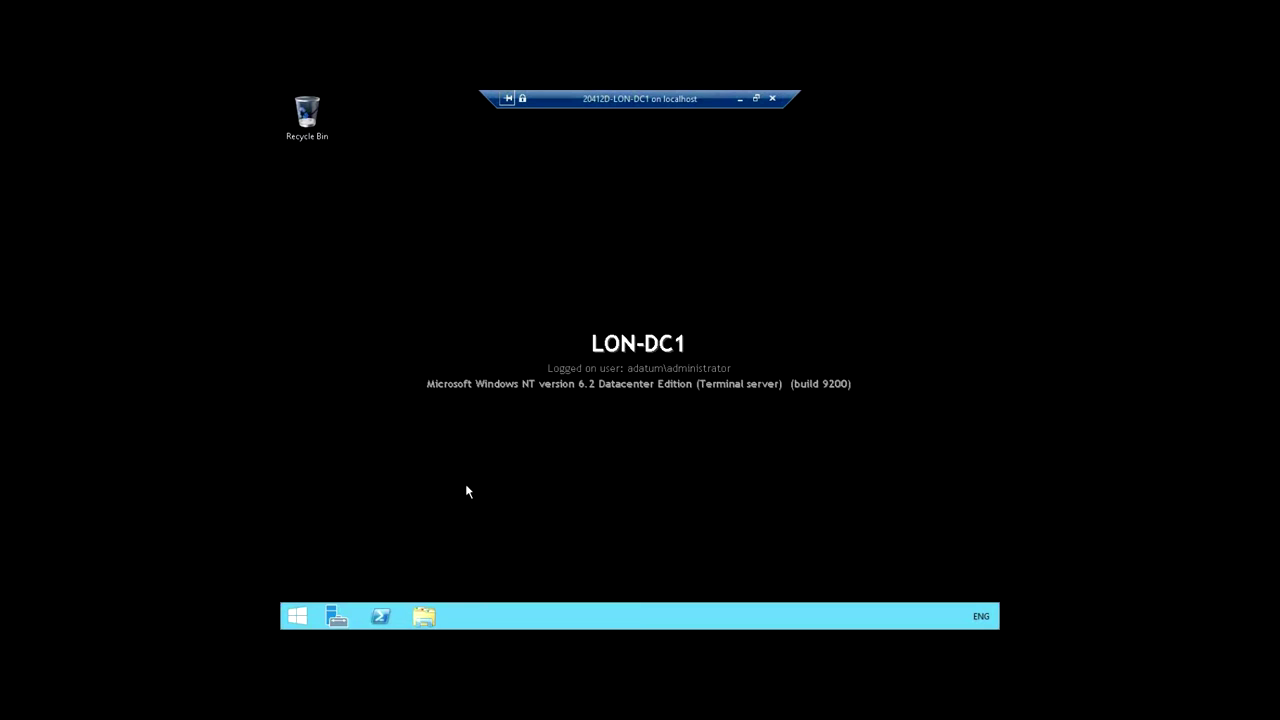
Step: In an administrator PowerShell, run New-ADUser -Name adfsService
right_click(380, 616)
left_click(392, 498)
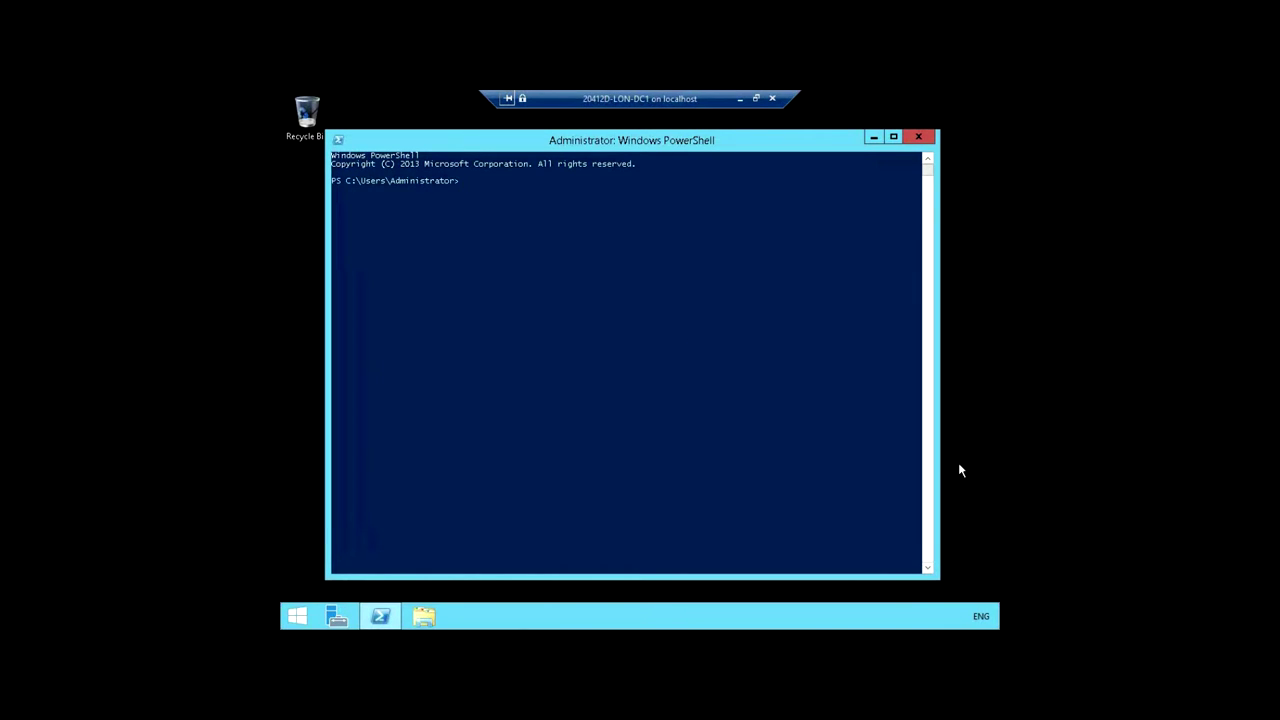
type("new-aduse")
key("Tab")
type("-nam")
type("dfsService")
key("Return")
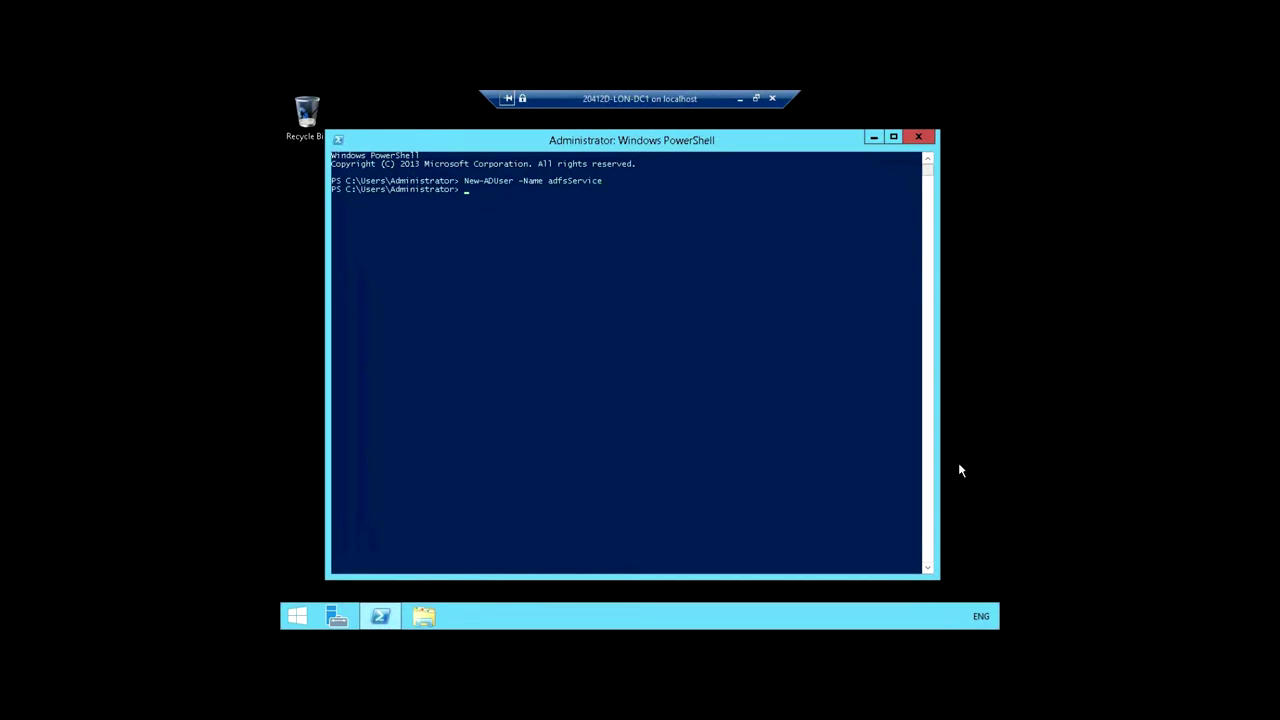
Step: Run Set-ADAccountPassword for the adfsService account
key("Return")
type("set")
type("-adacc")
key("Tab")
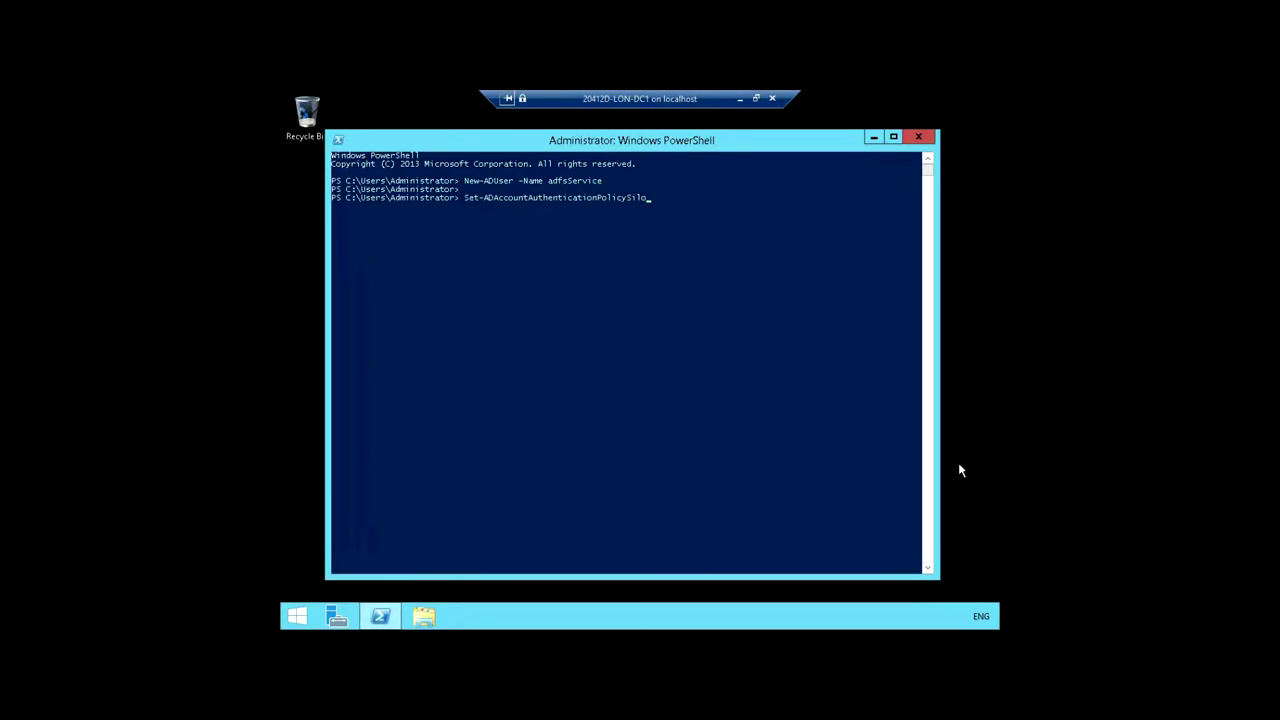
key("BackSpace")
key("BackSpace")
key("BackSpace")
key("BackSpace")
key("BackSpace")
key("BackSpace")
key("BackSpace")
key("BackSpace")
key("BackSpace")
key("BackSpace")
key("BackSpace")
key("BackSpace")
key("BackSpace")
key("BackSpace")
key("BackSpace")
key("BackSpace")
key("BackSpace")
key("BackSpace")
key("BackSpace")
key("BackSpace")
key("BackSpace")
type("Pas")
key("Tab")
type("adfsSe")
key("Return")
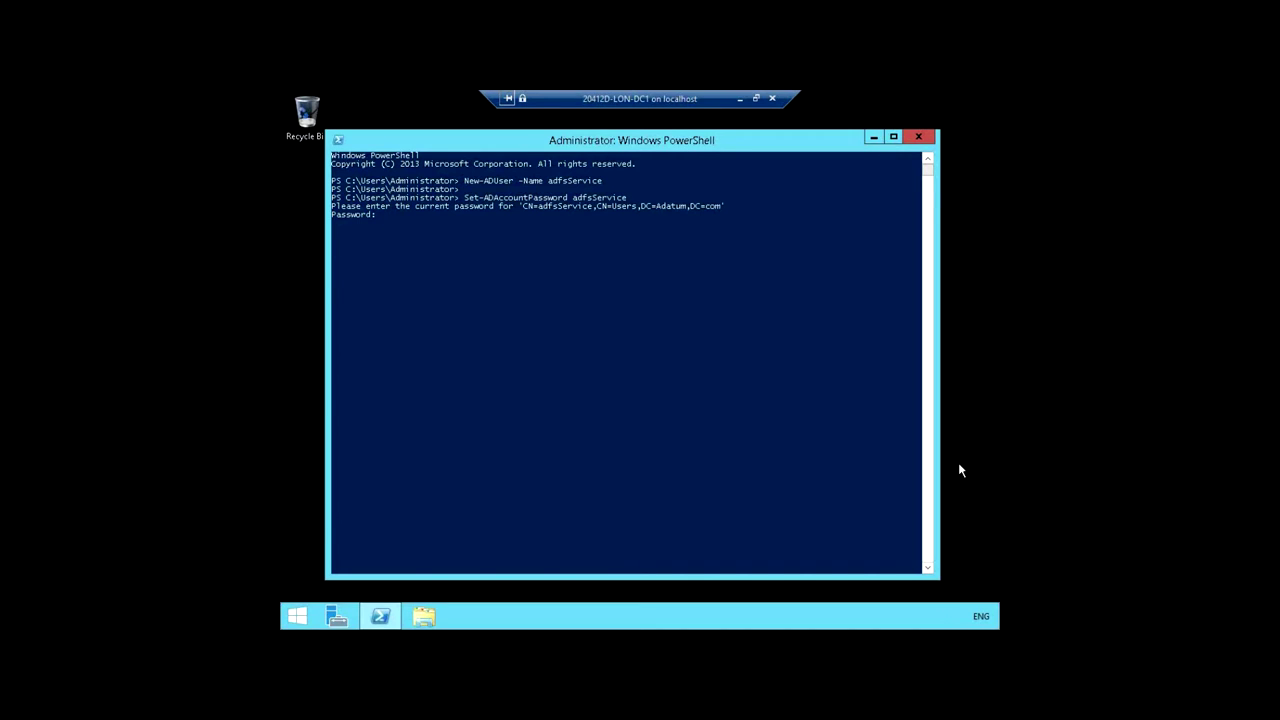
Step: Leave the current password blank, then enter and confirm the new password
key("Return")
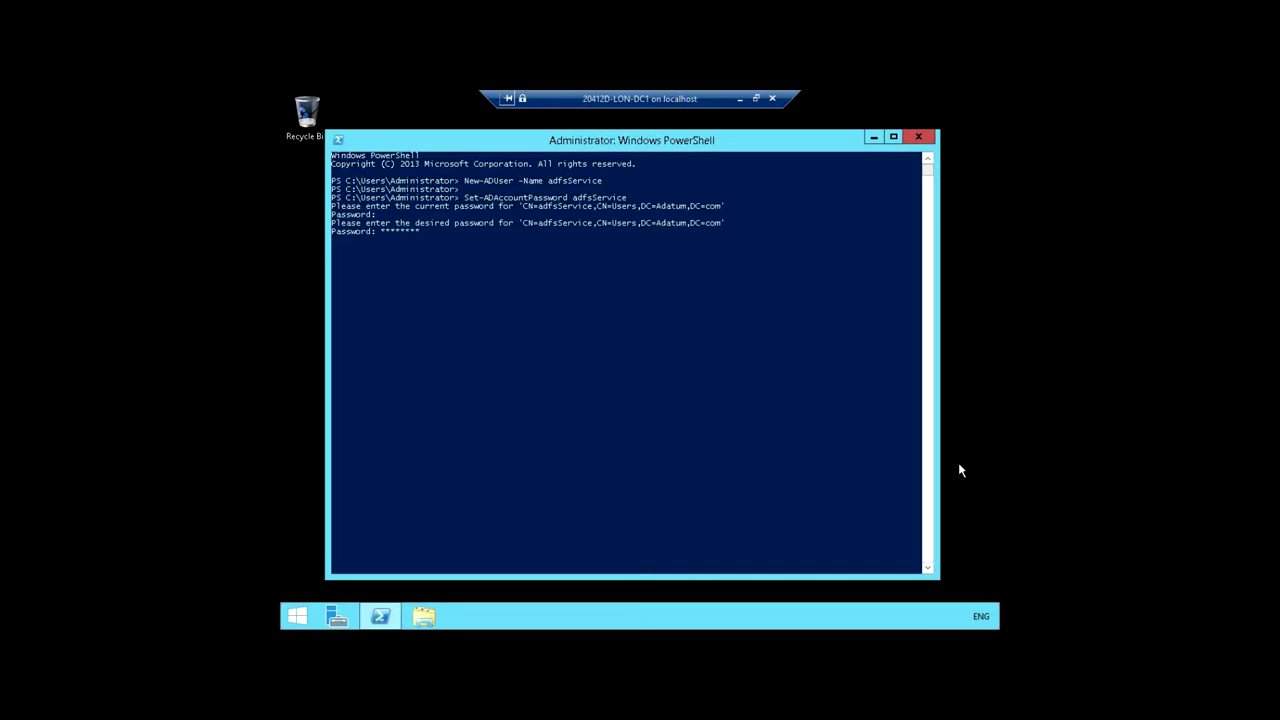
key("Return")
key("Return")
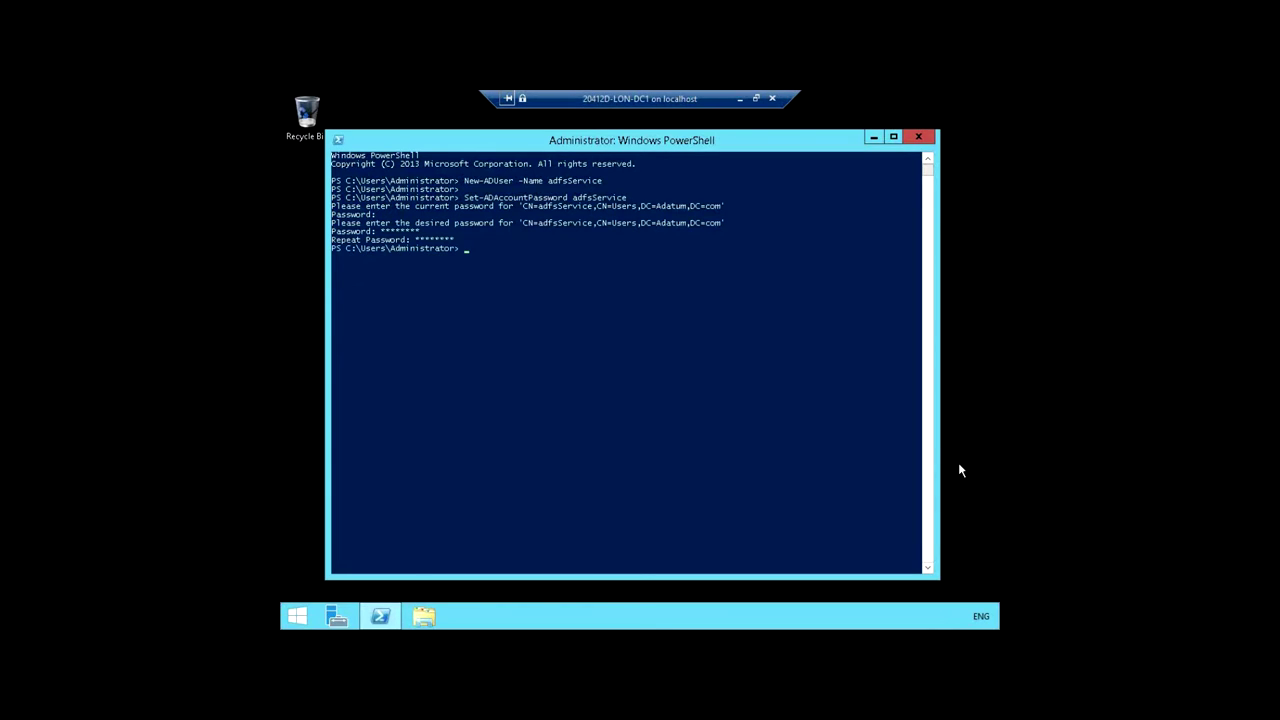
key("Return")
Step: Run Enable-ADAccount adfsService, then close PowerShell and bring up Server Manager
type("nab")
type("le-Ada")
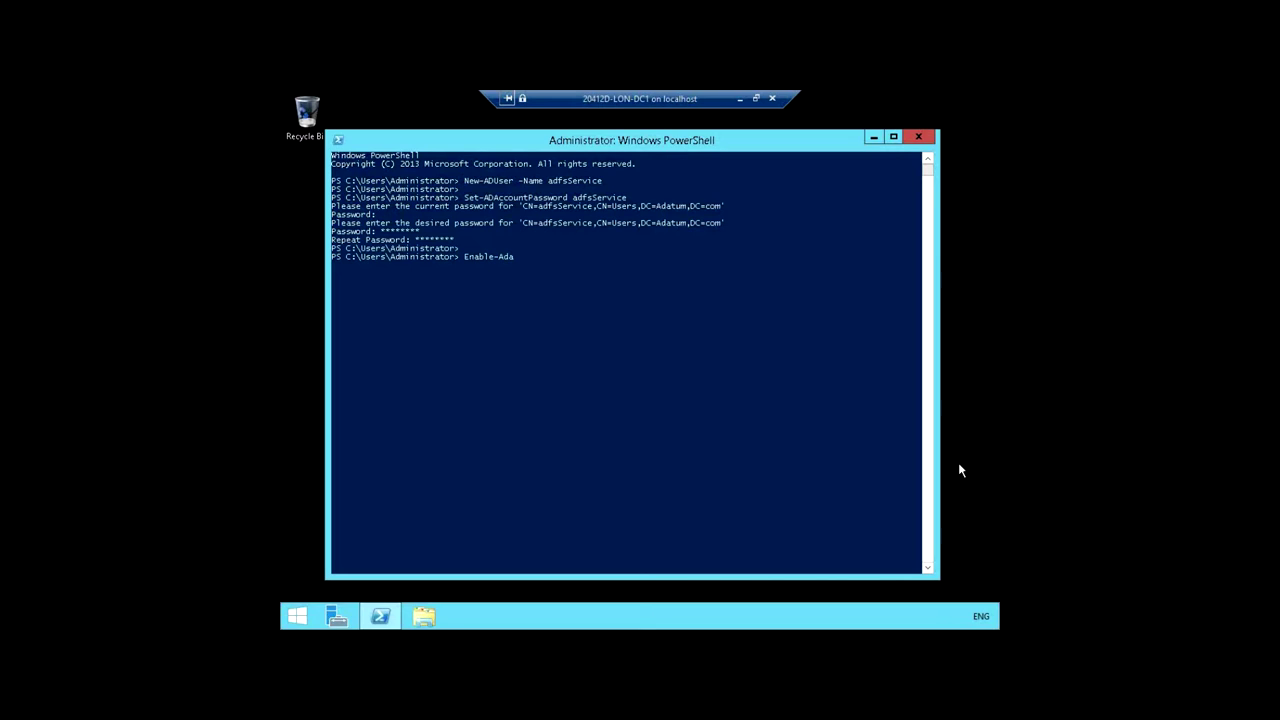
type("cc")
key("Tab")
type("adfsService")
key("Return")
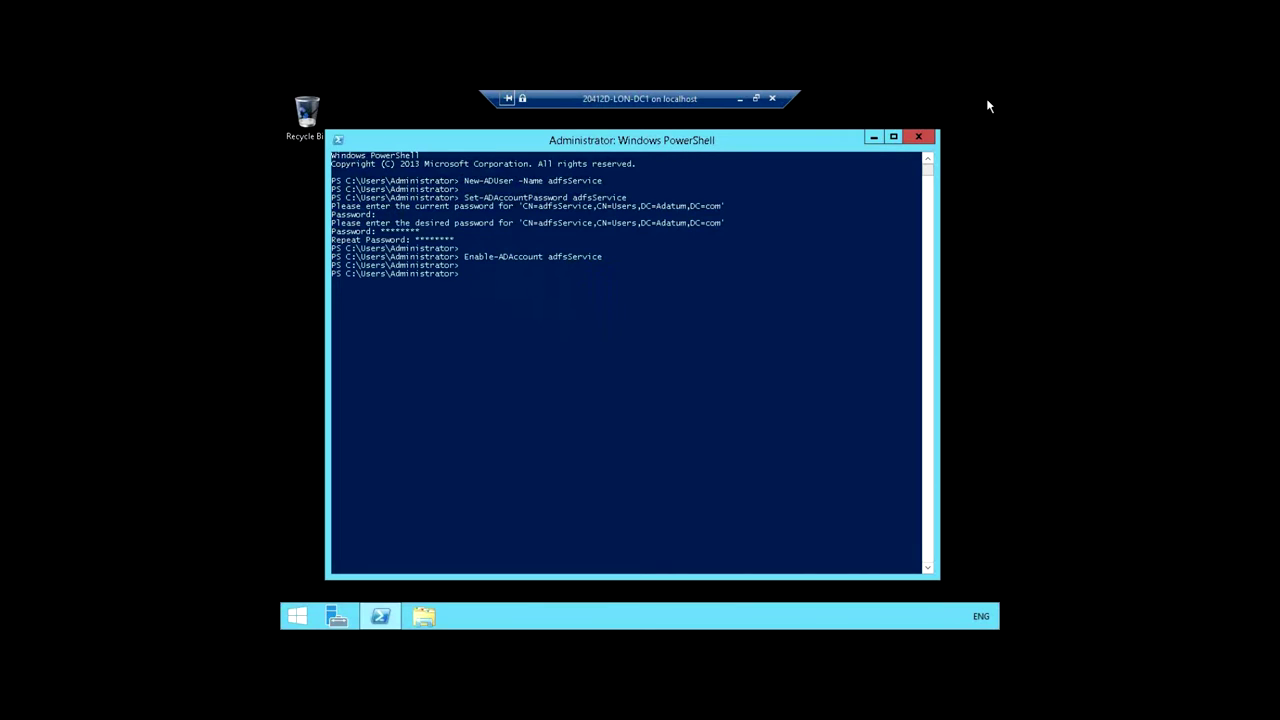
left_click(932, 137)
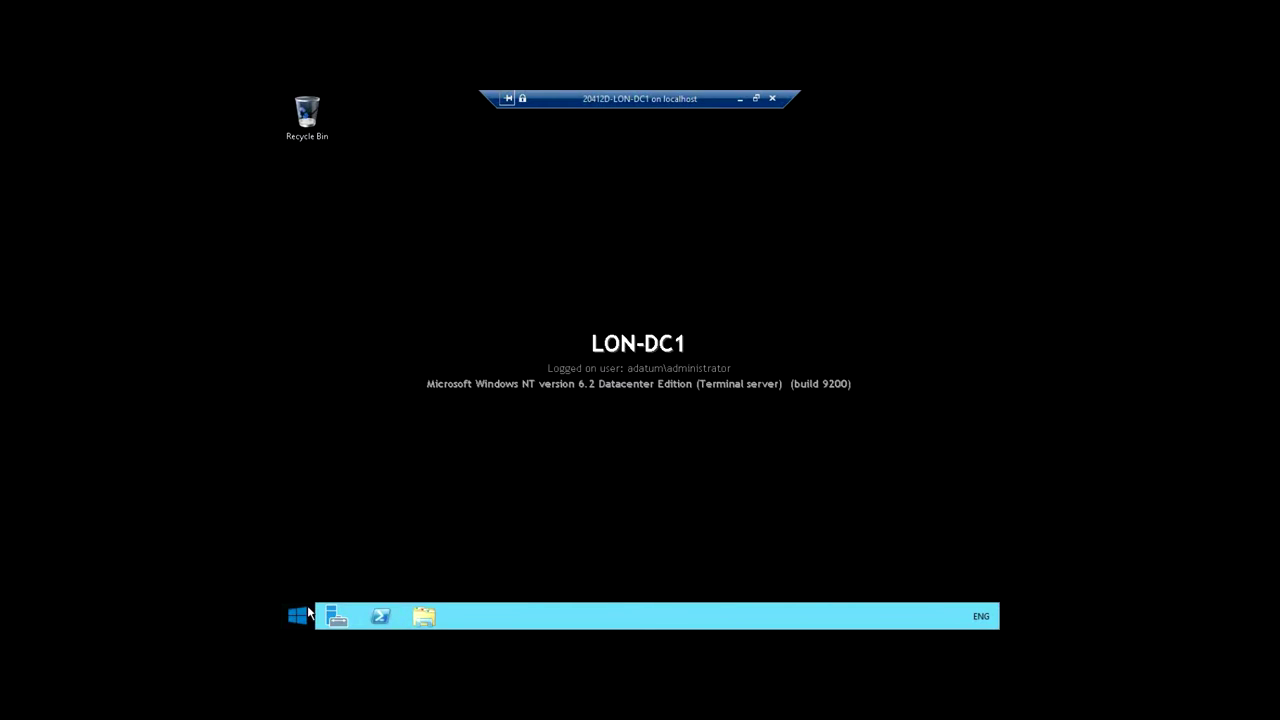
left_click(336, 617)
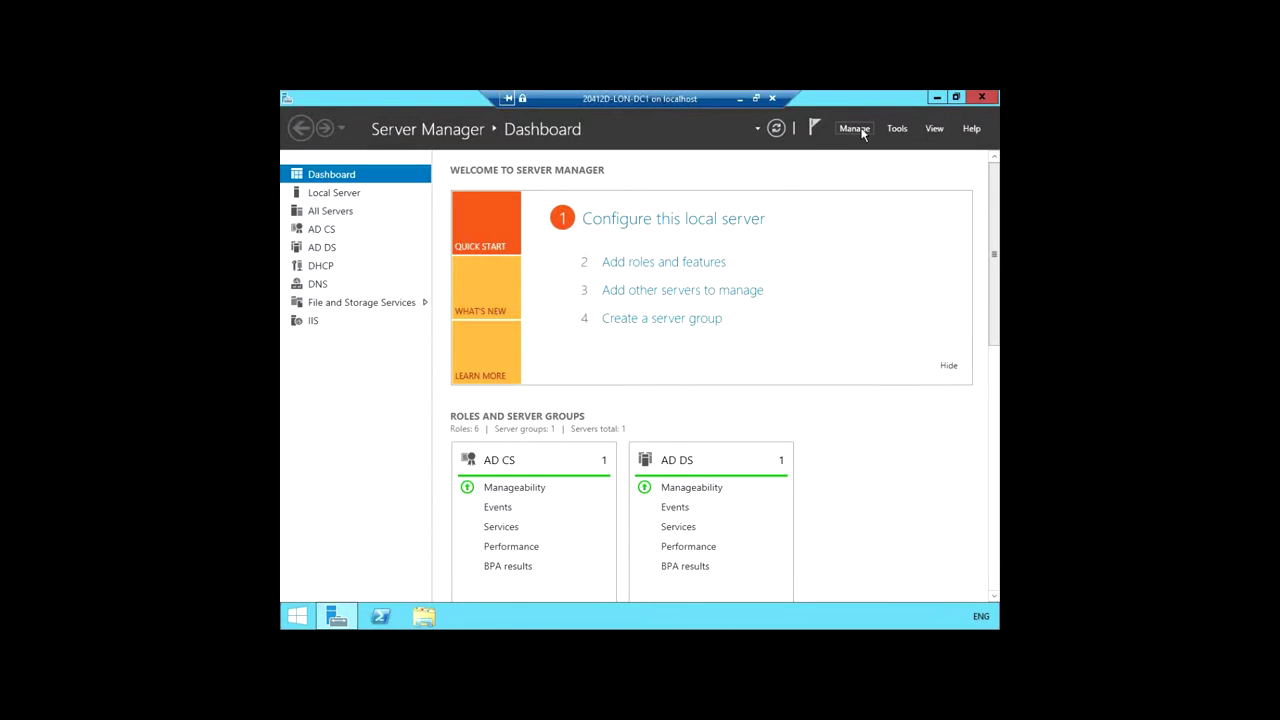
Step: Start Add Roles and Features with role-based installation and LON-DC1.Adatum.com as destination
left_click(856, 130)
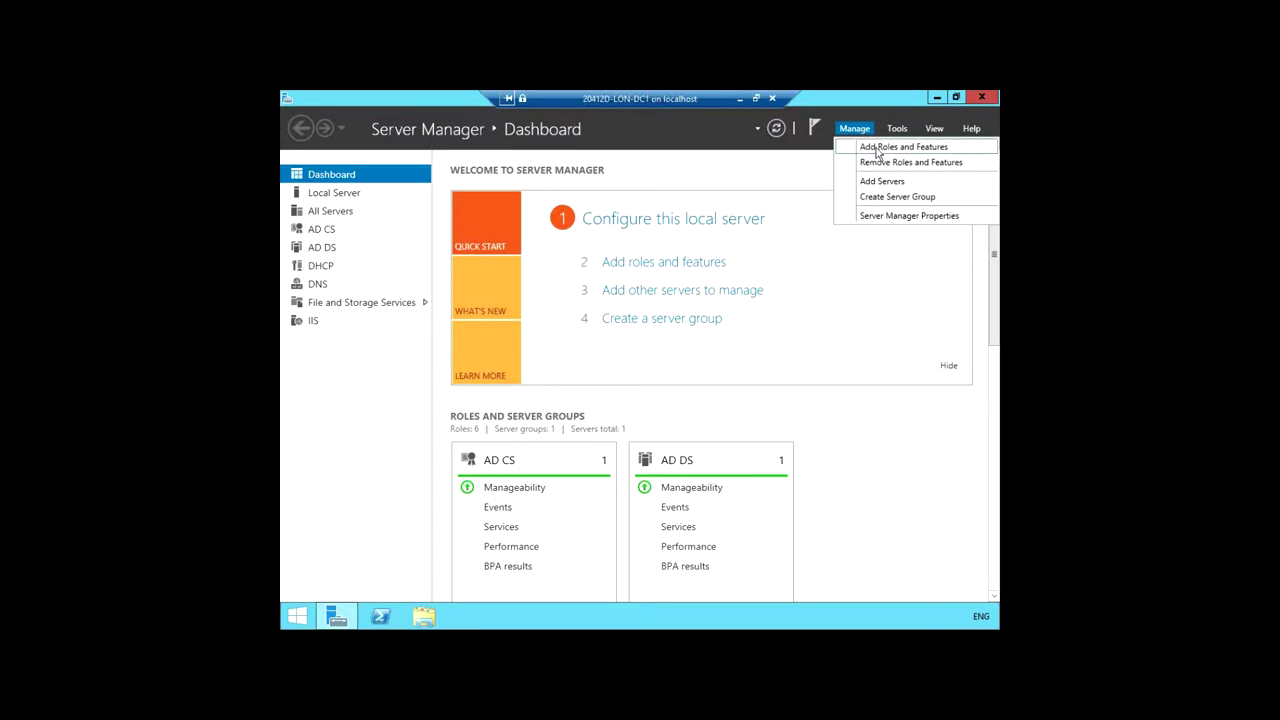
left_click(890, 150)
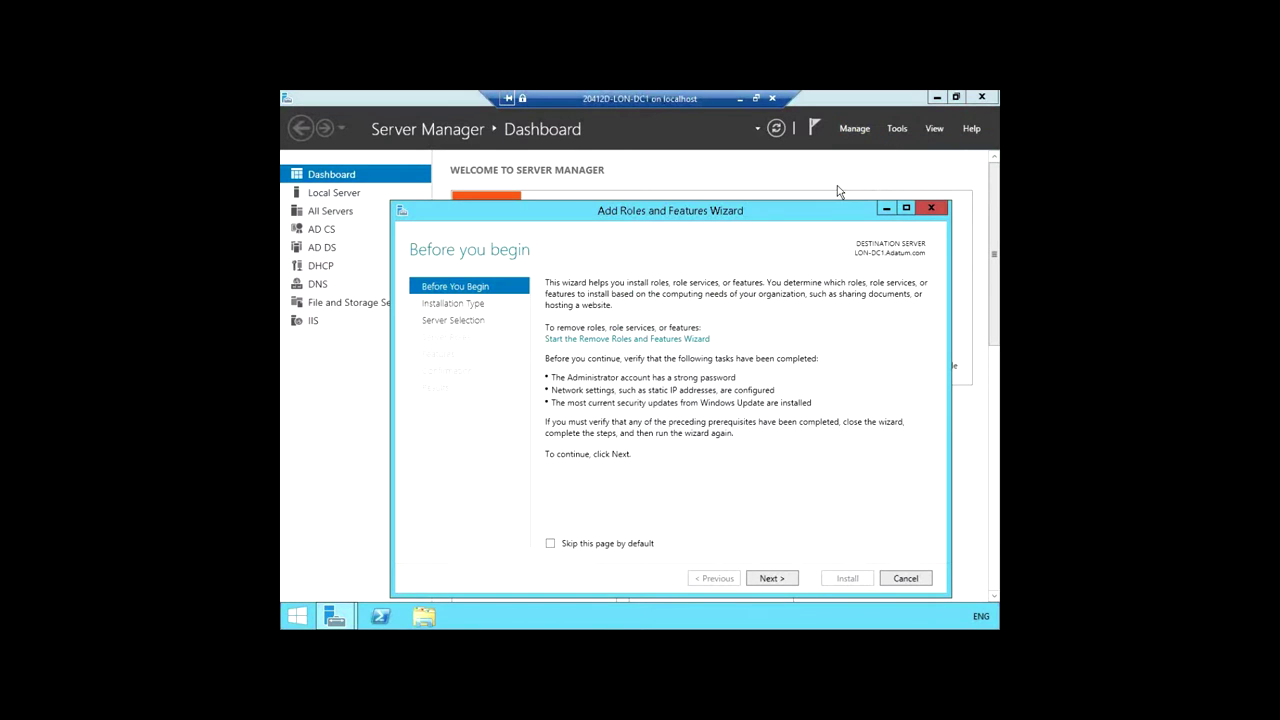
left_click_drag(795, 222, 763, 150)
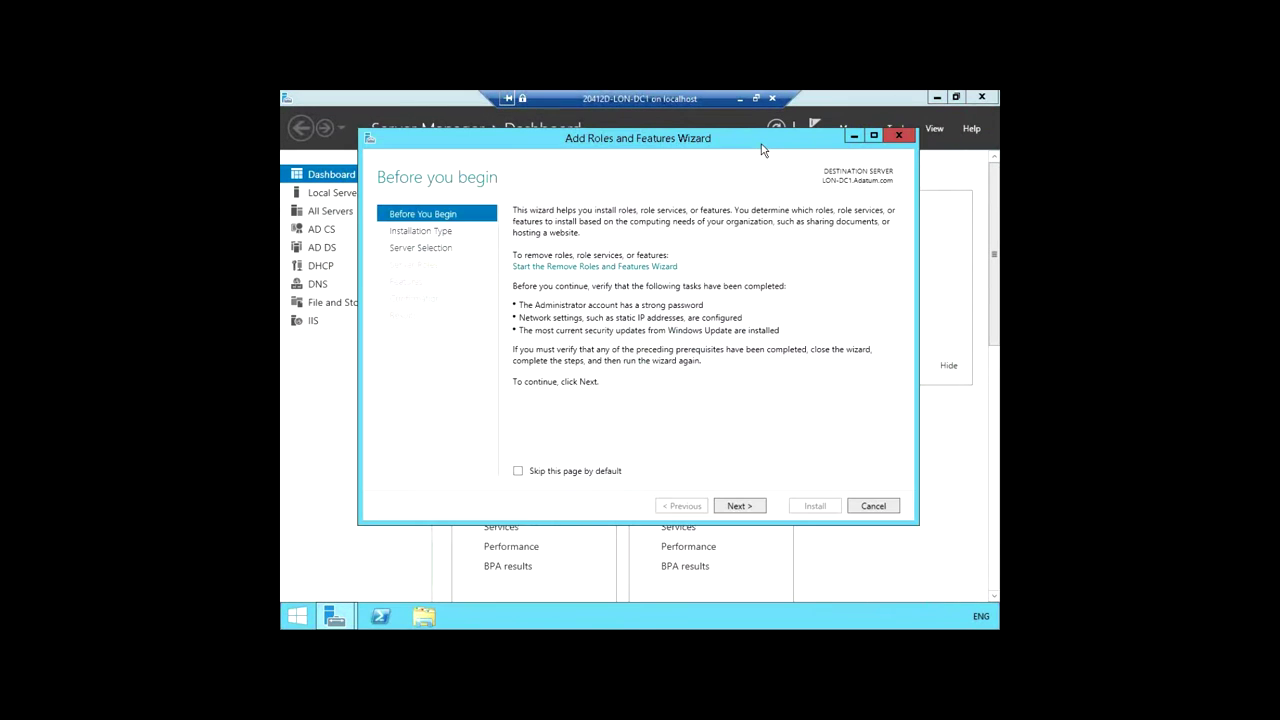
left_click(740, 507)
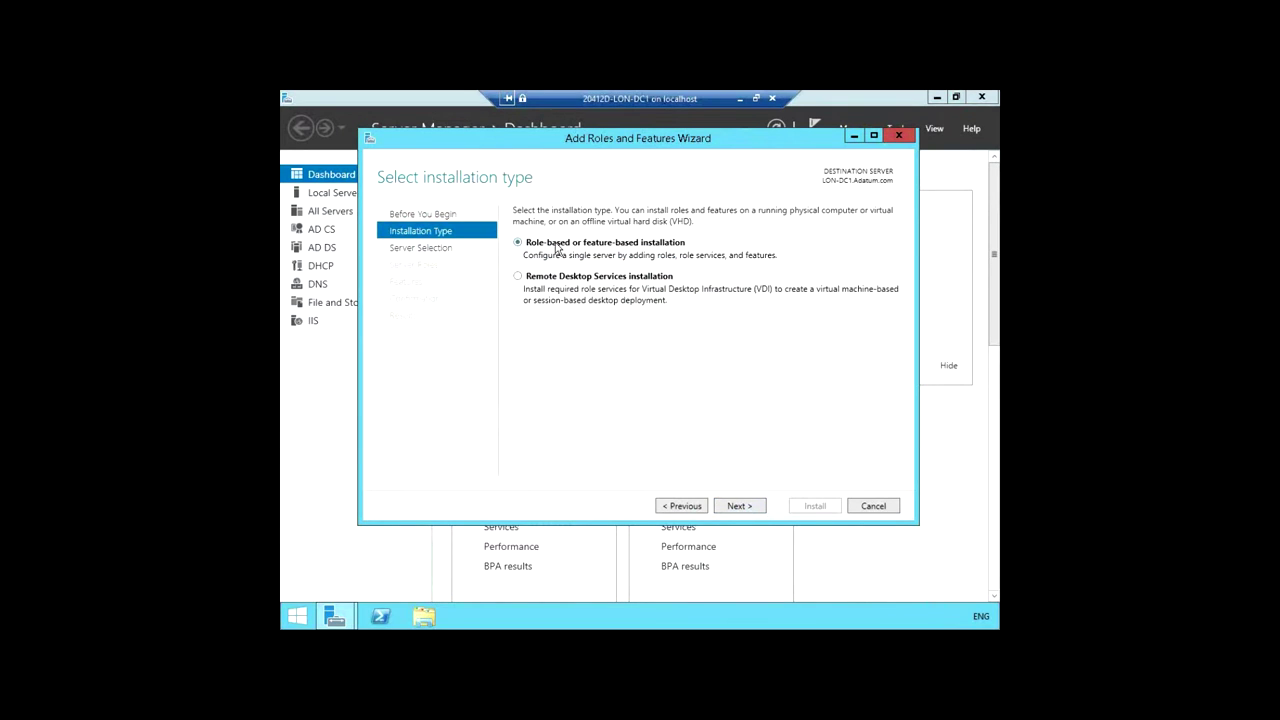
left_click(745, 507)
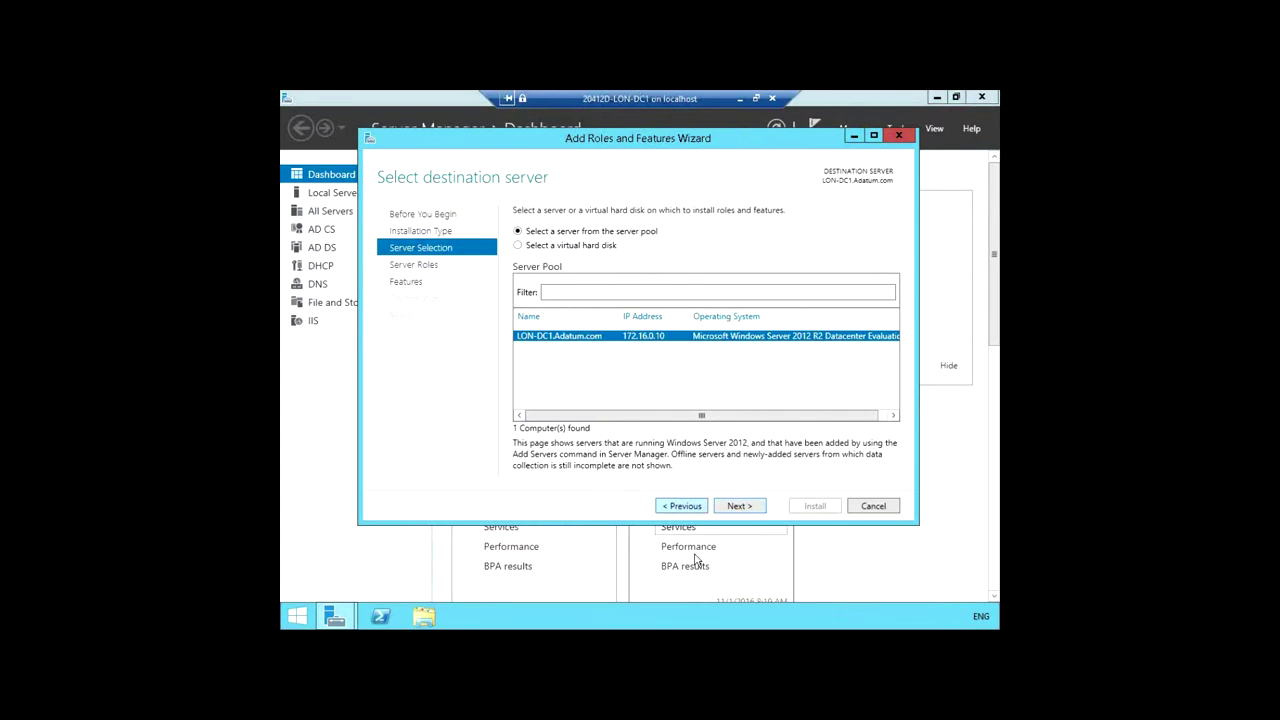
left_click(755, 506)
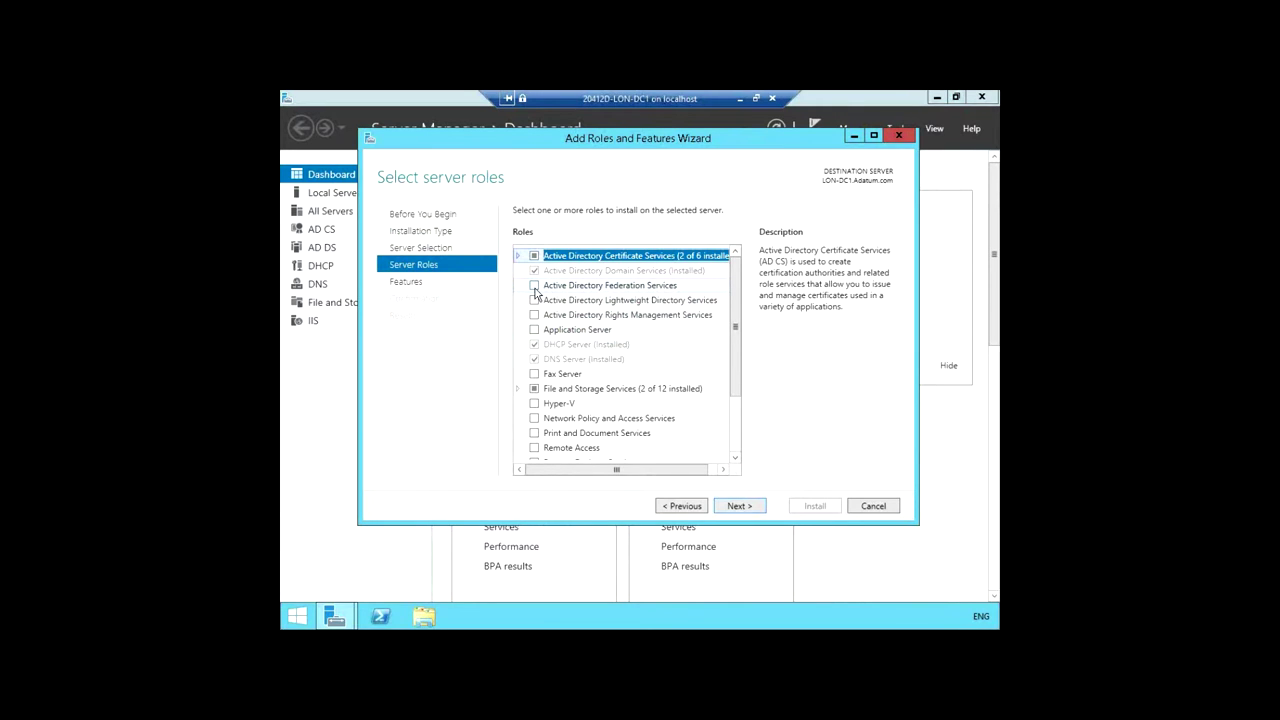
Step: Check Active Directory Federation Services and continue past Features without adding any
left_click(534, 287)
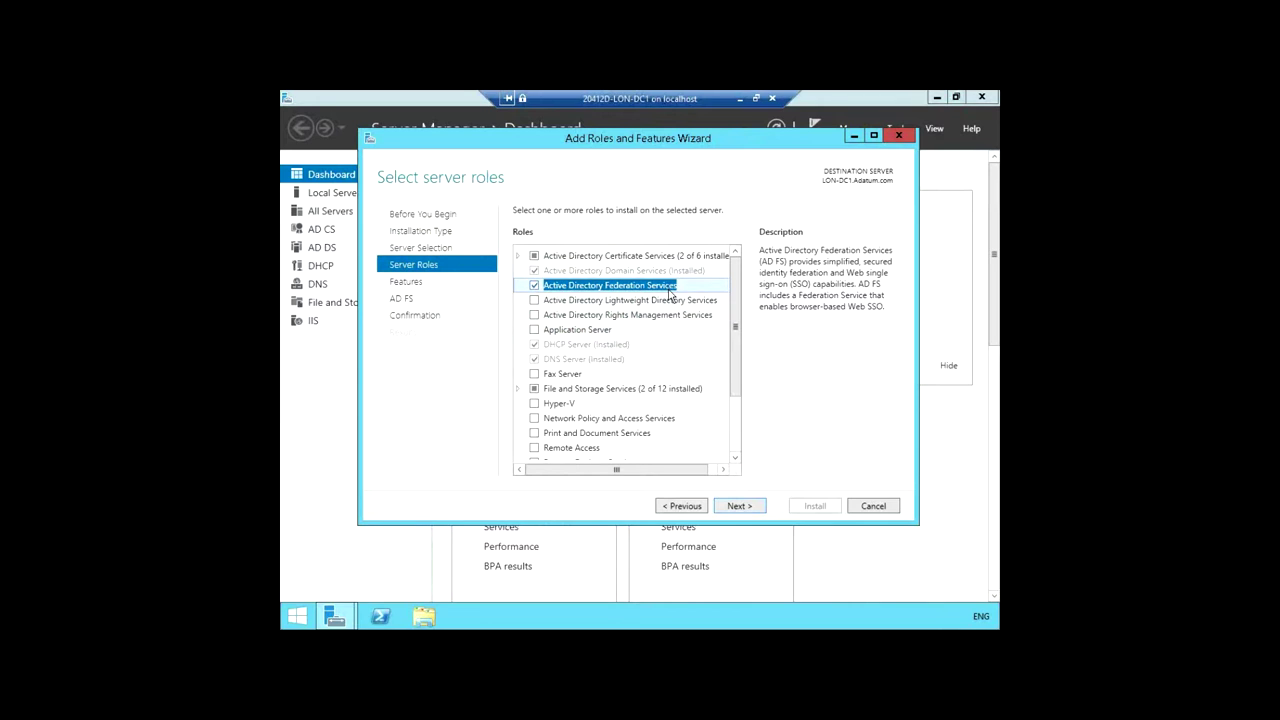
left_click(740, 507)
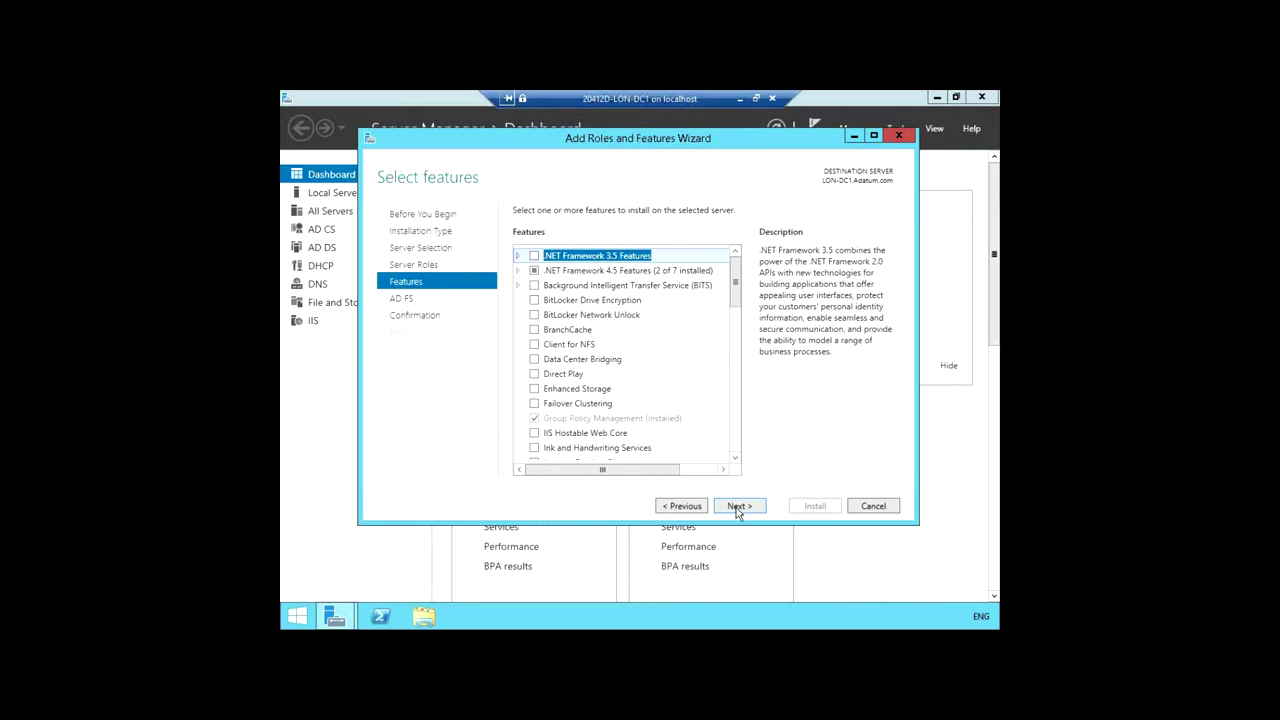
left_click(737, 507)
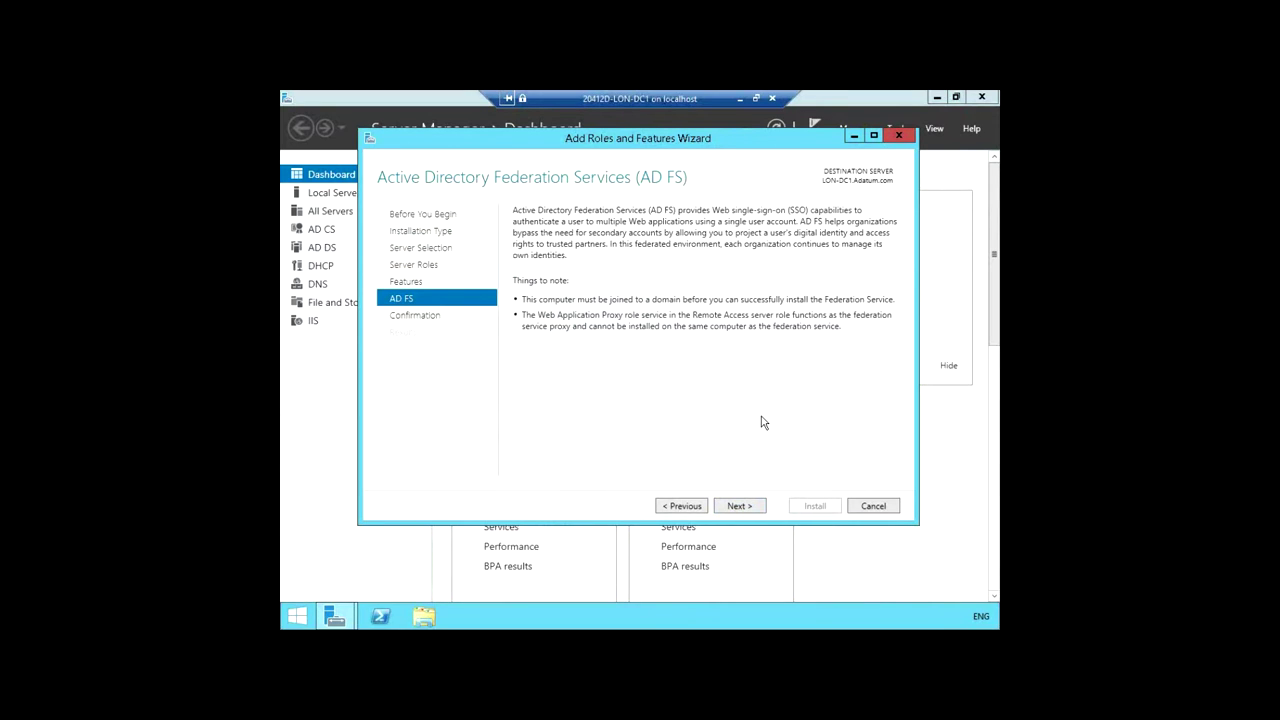
Step: Install the AD FS role, then launch 'Configure the federation service on this server'
left_click(741, 505)
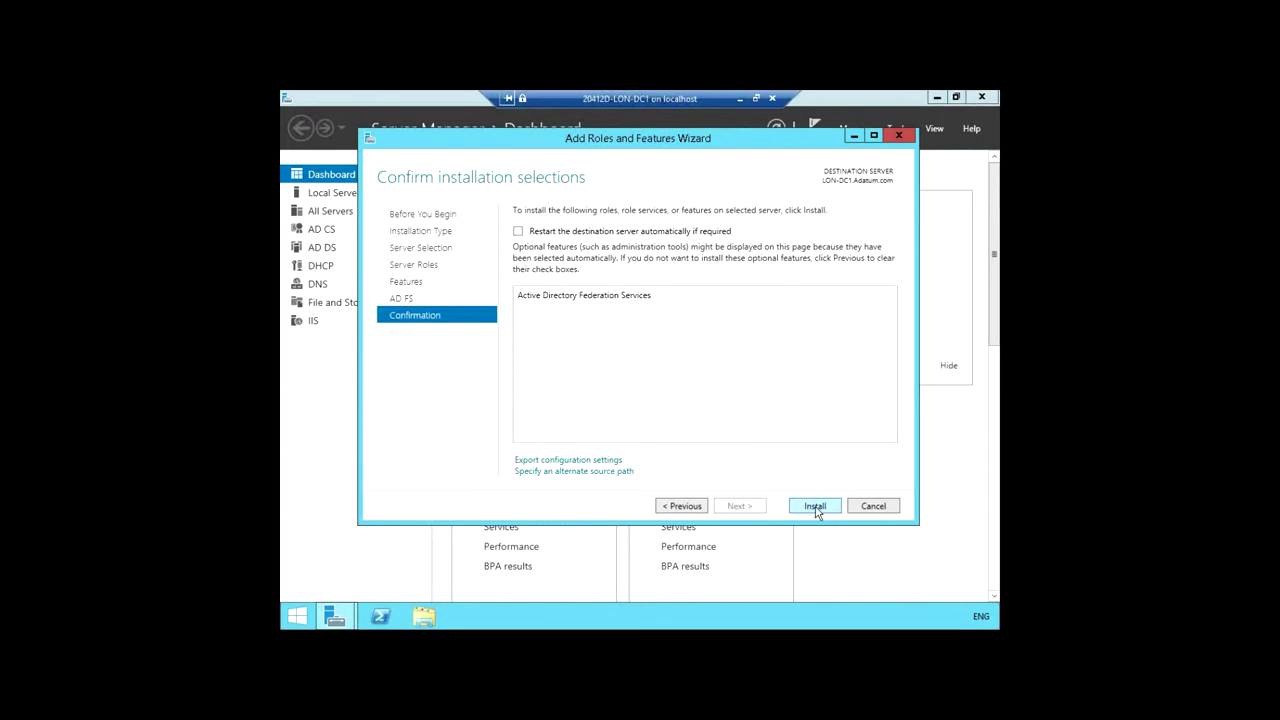
left_click(815, 506)
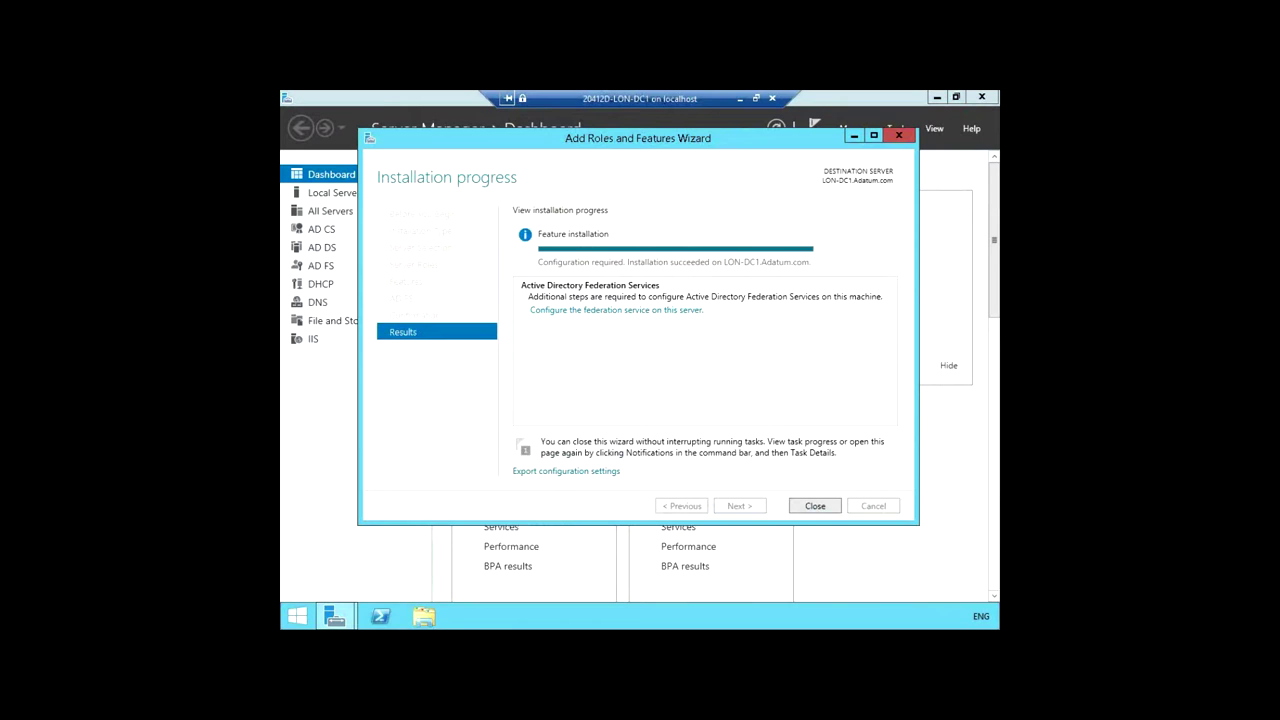
left_click(612, 317)
Step: Create the first federation server in a new farm, connecting to AD DS as the current domain administrator
left_click_drag(651, 123, 749, 176)
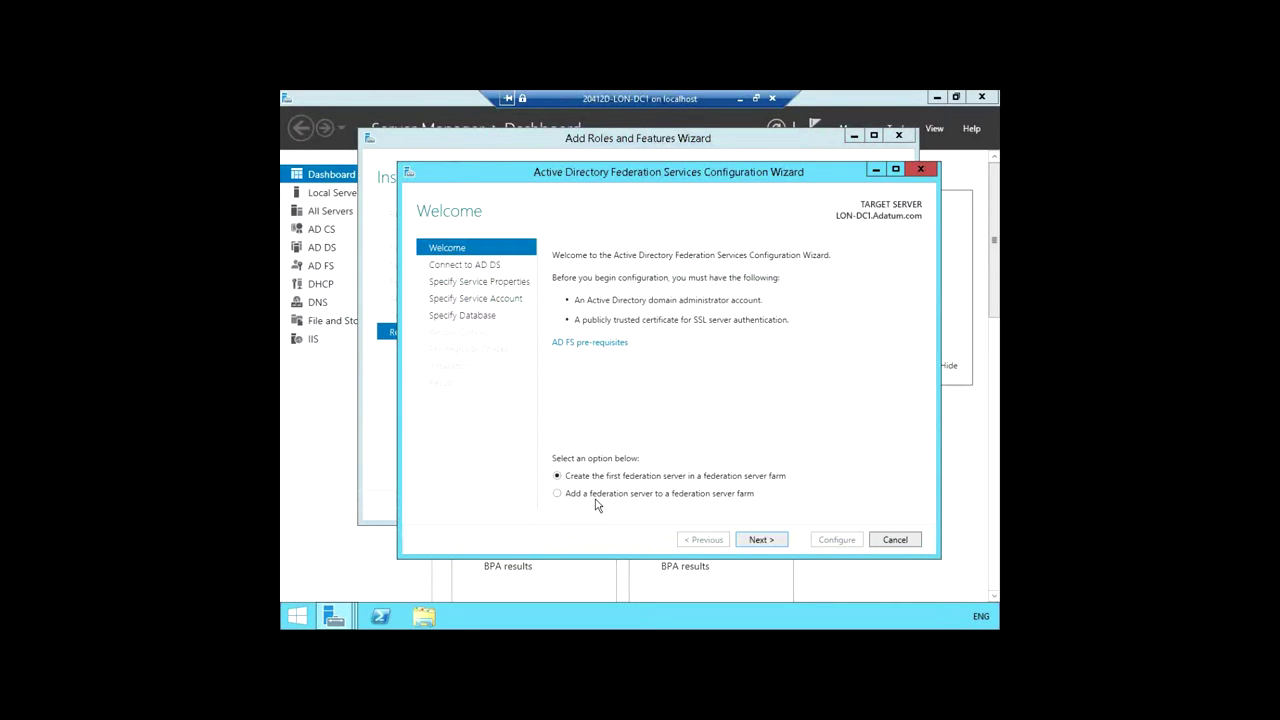
left_click(772, 544)
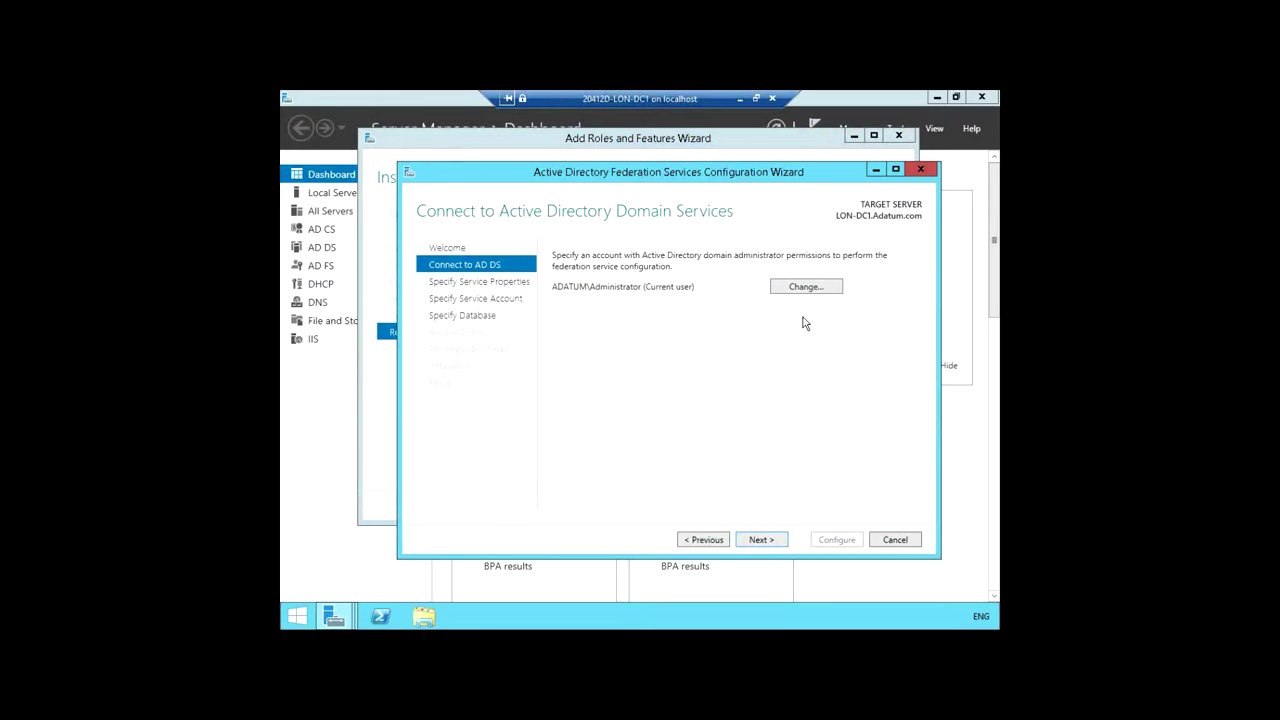
left_click(766, 544)
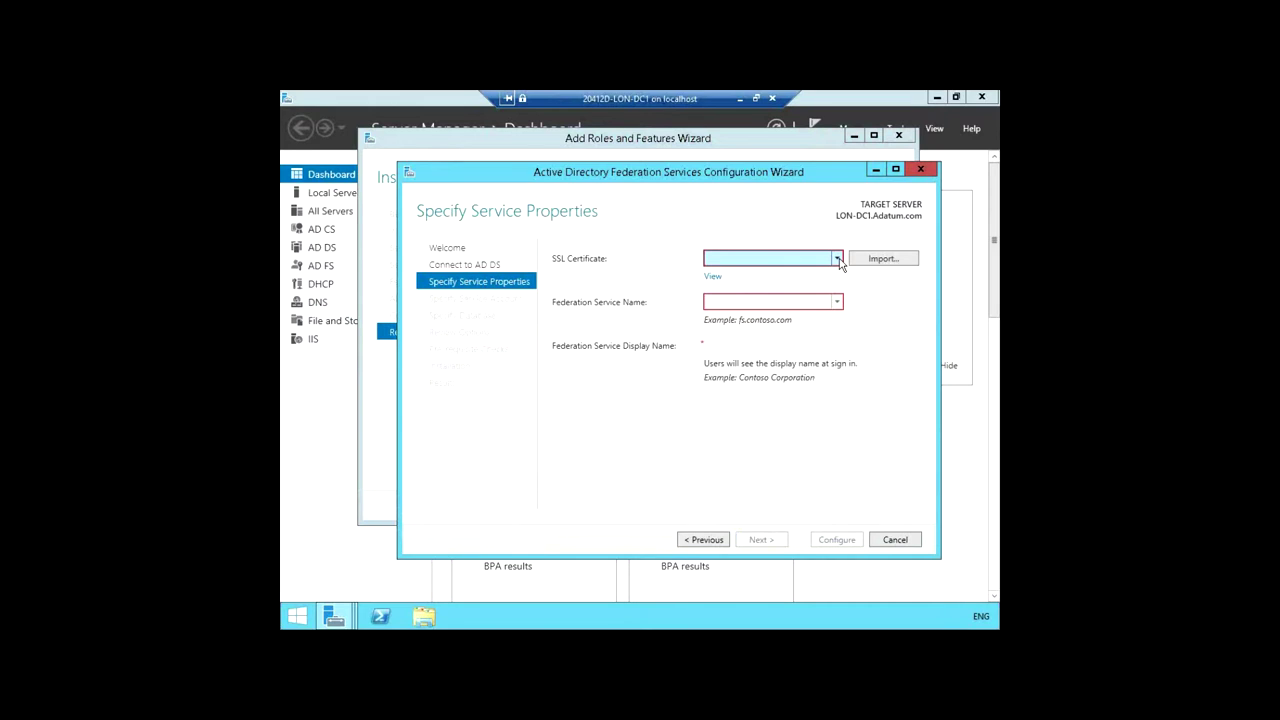
Step: Choose the adfs.adatum.com SSL certificate and set the display name to 'A. Datum Corporation'
left_click(837, 259)
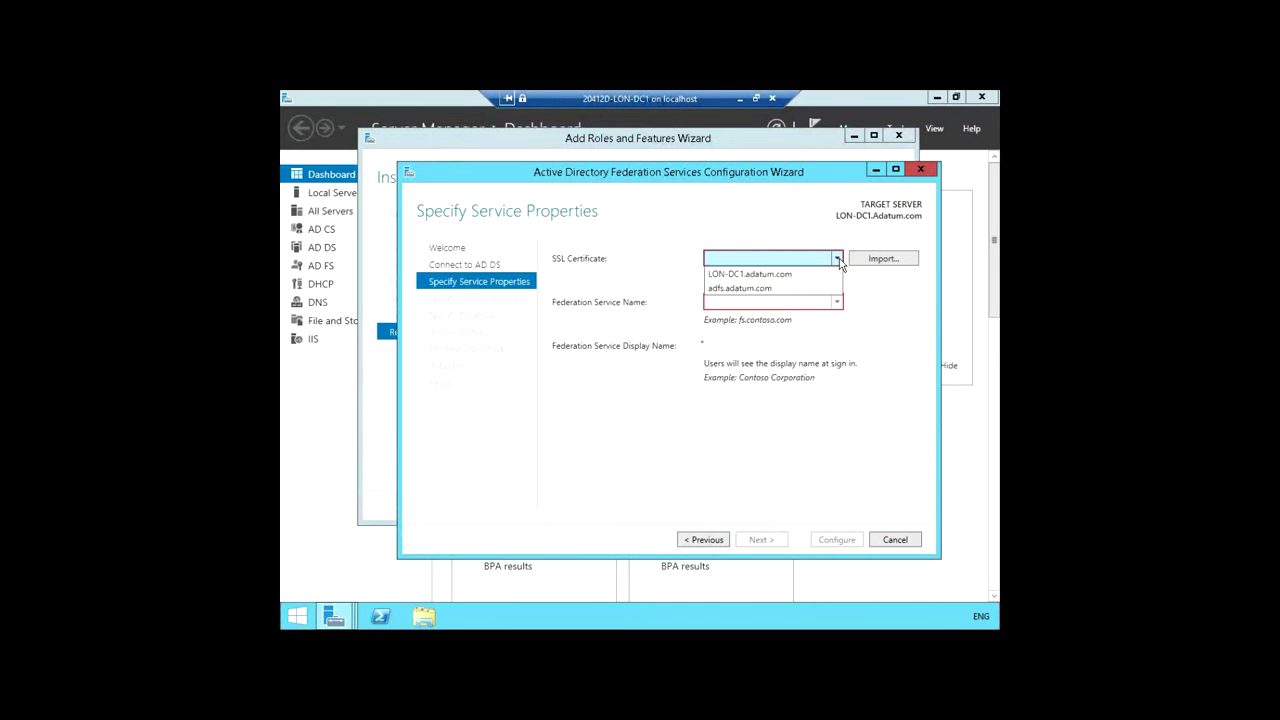
left_click(750, 288)
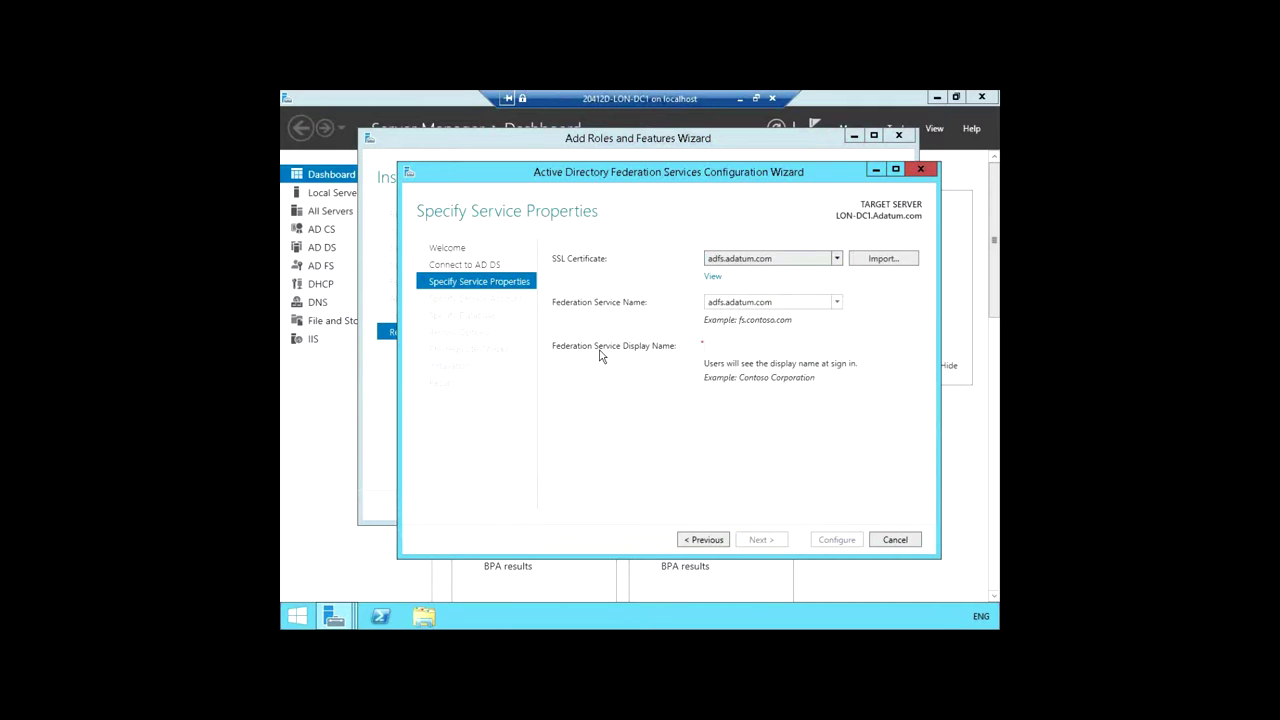
left_click(734, 344)
type("A")
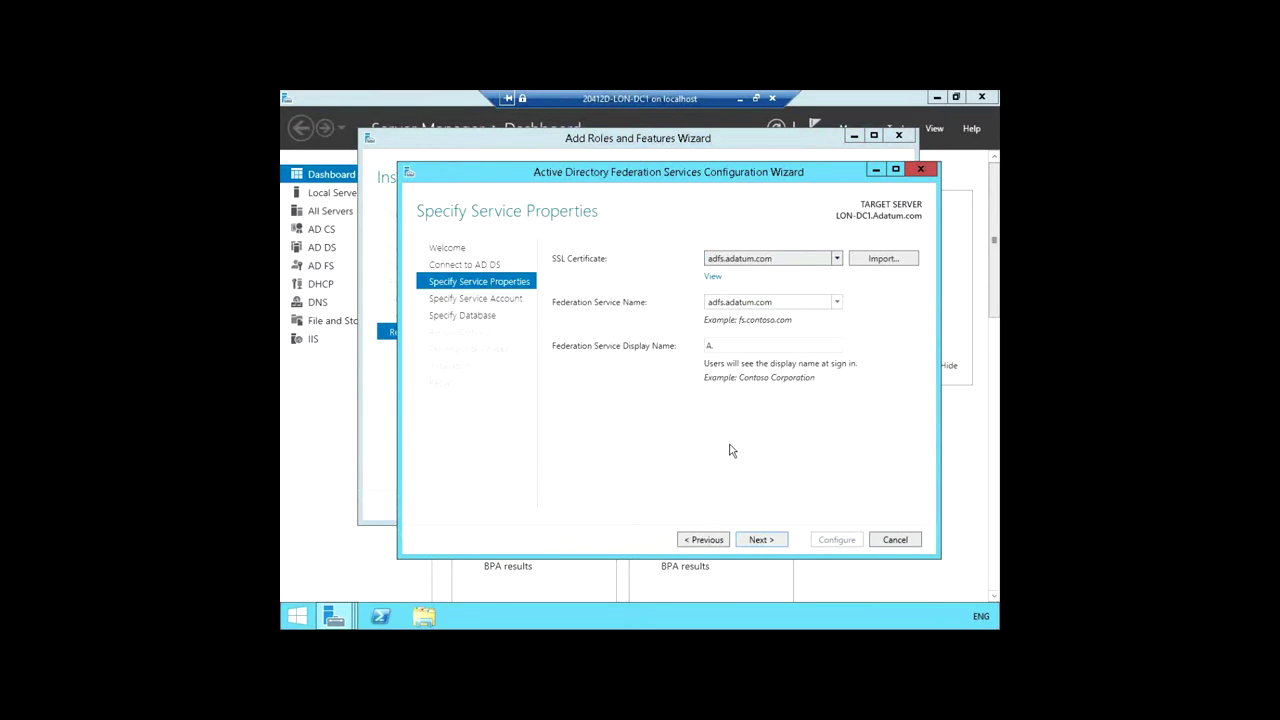
type(". Datum Corpo")
key("BackSpace")
key("BackSpace")
type("poration")
left_click(759, 541)
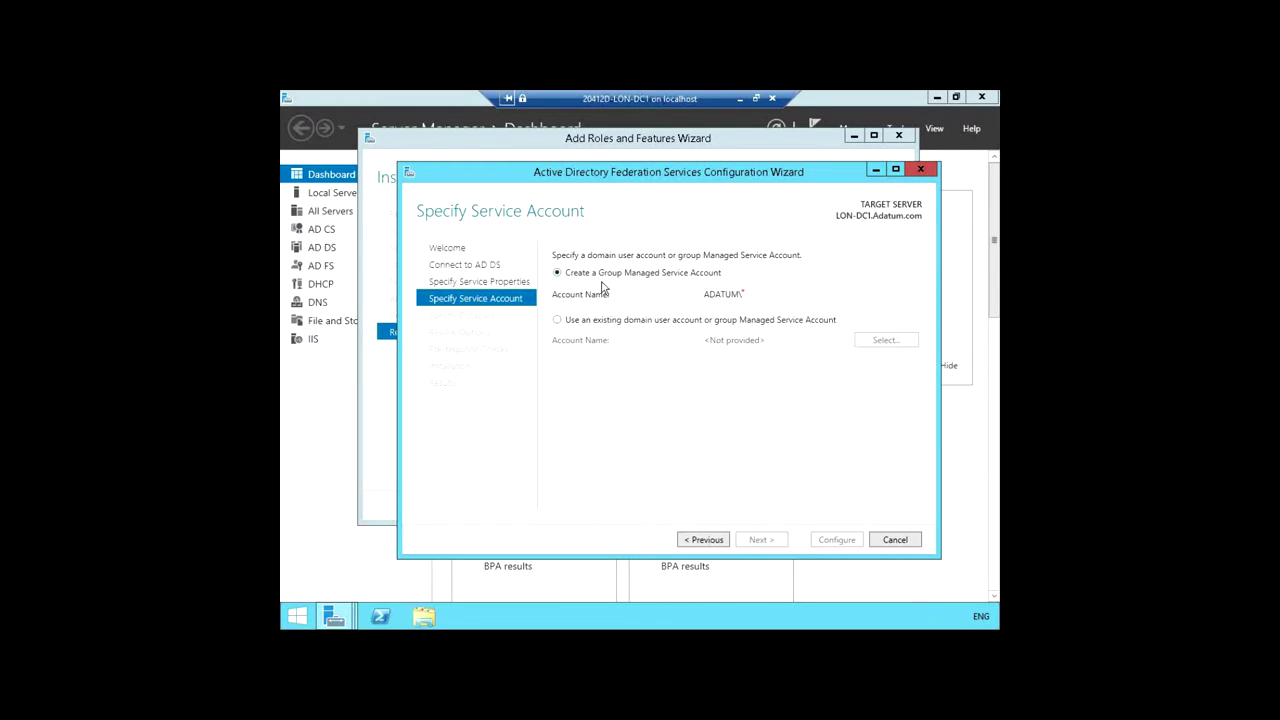
Step: Run the federation service as existing domain account ADATUM\adfsService and enter its password
left_click(557, 322)
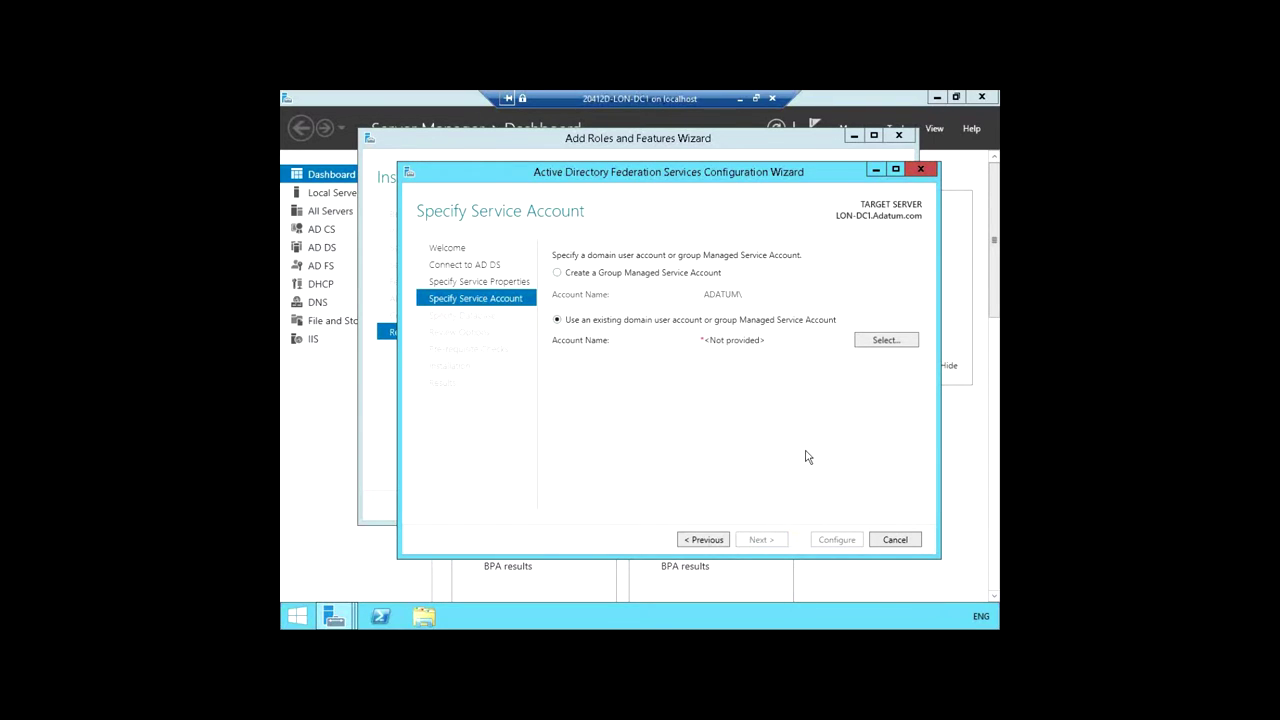
left_click(899, 341)
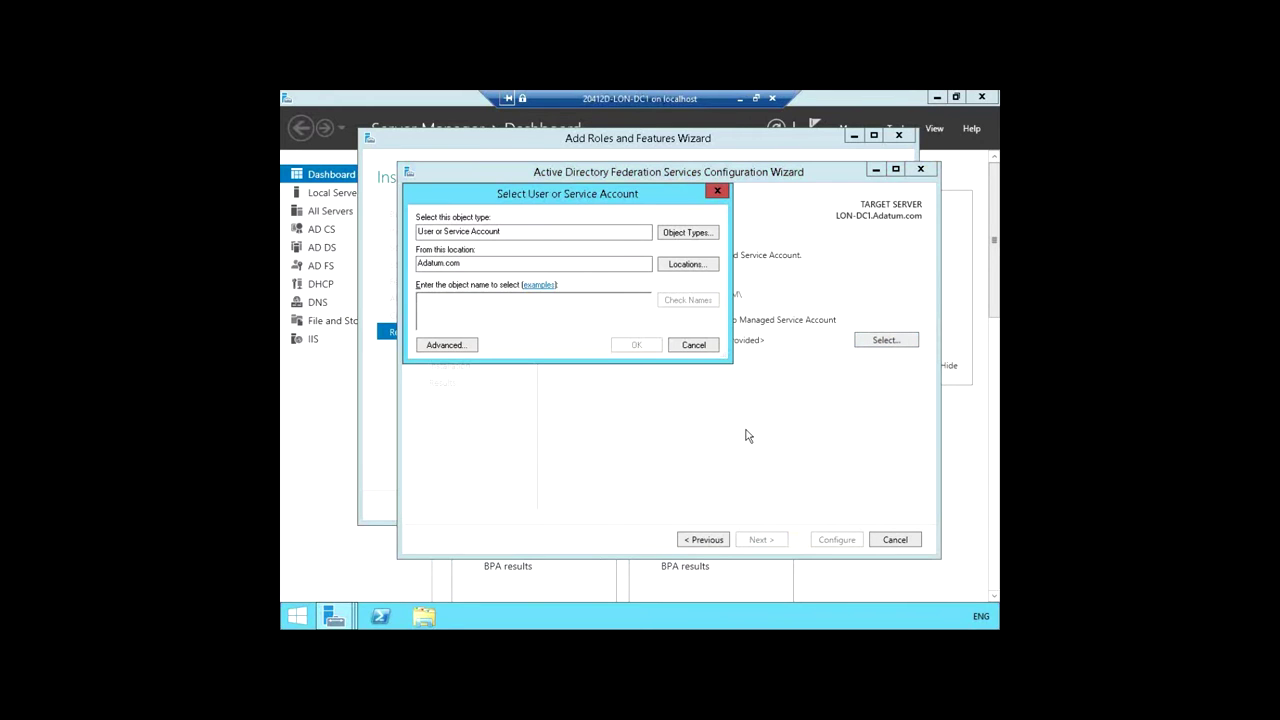
type("adfs")
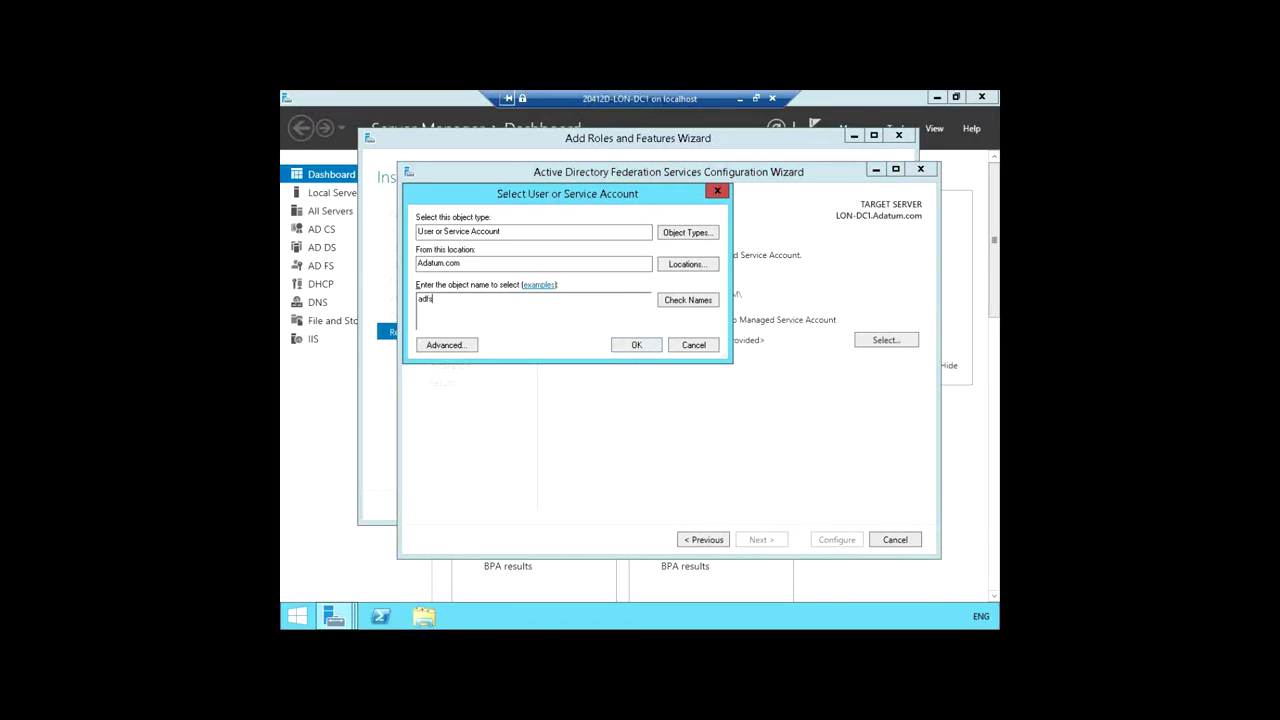
type("Service")
left_click(673, 302)
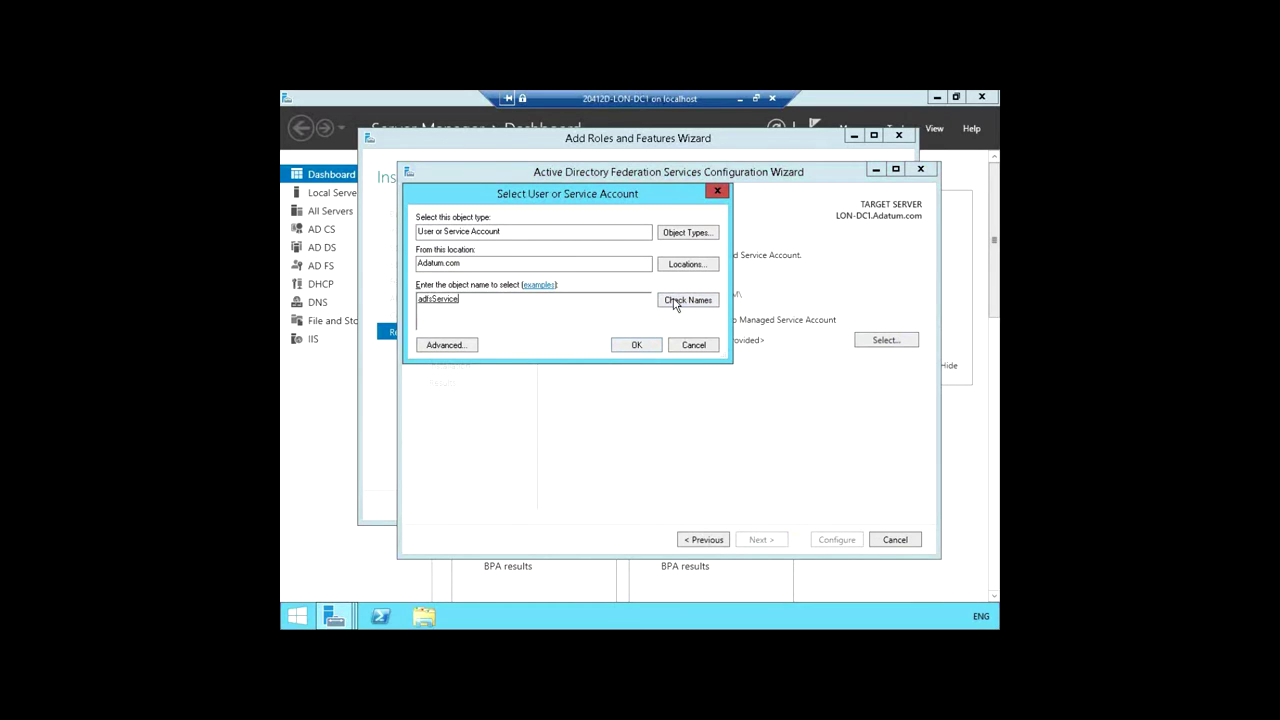
left_click(634, 345)
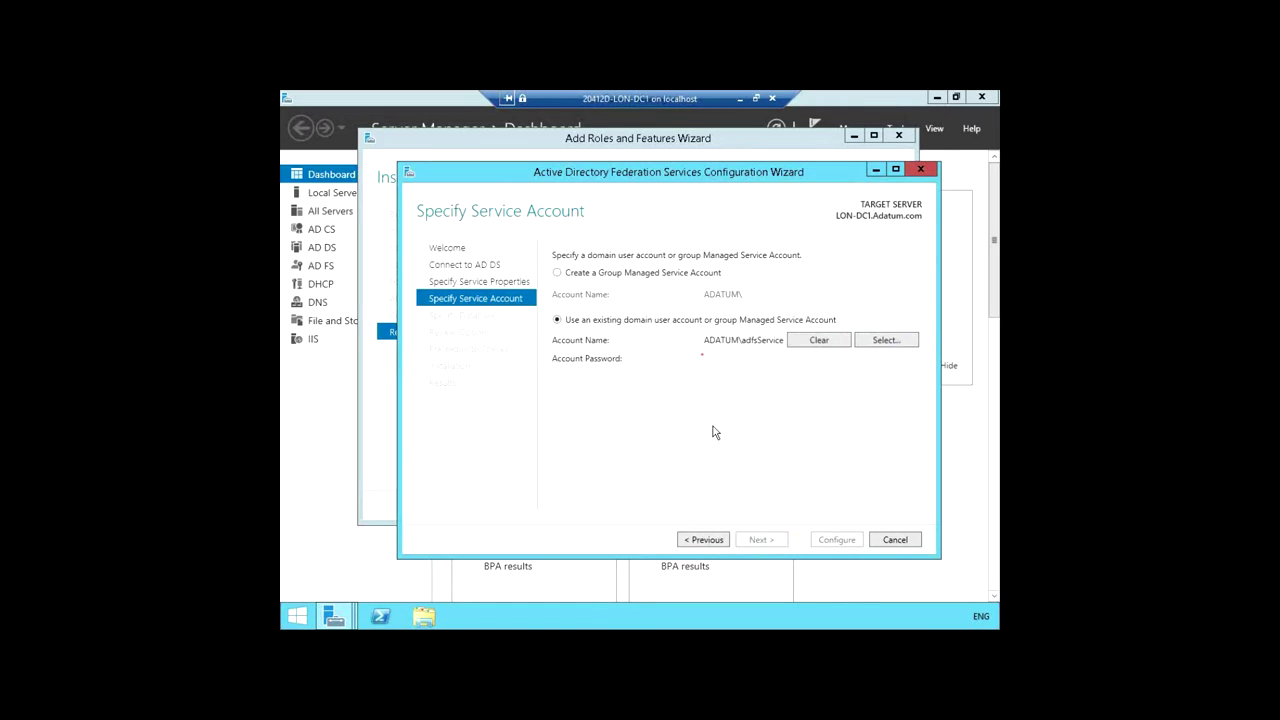
left_click(720, 357)
type("Pa$$w0rd")
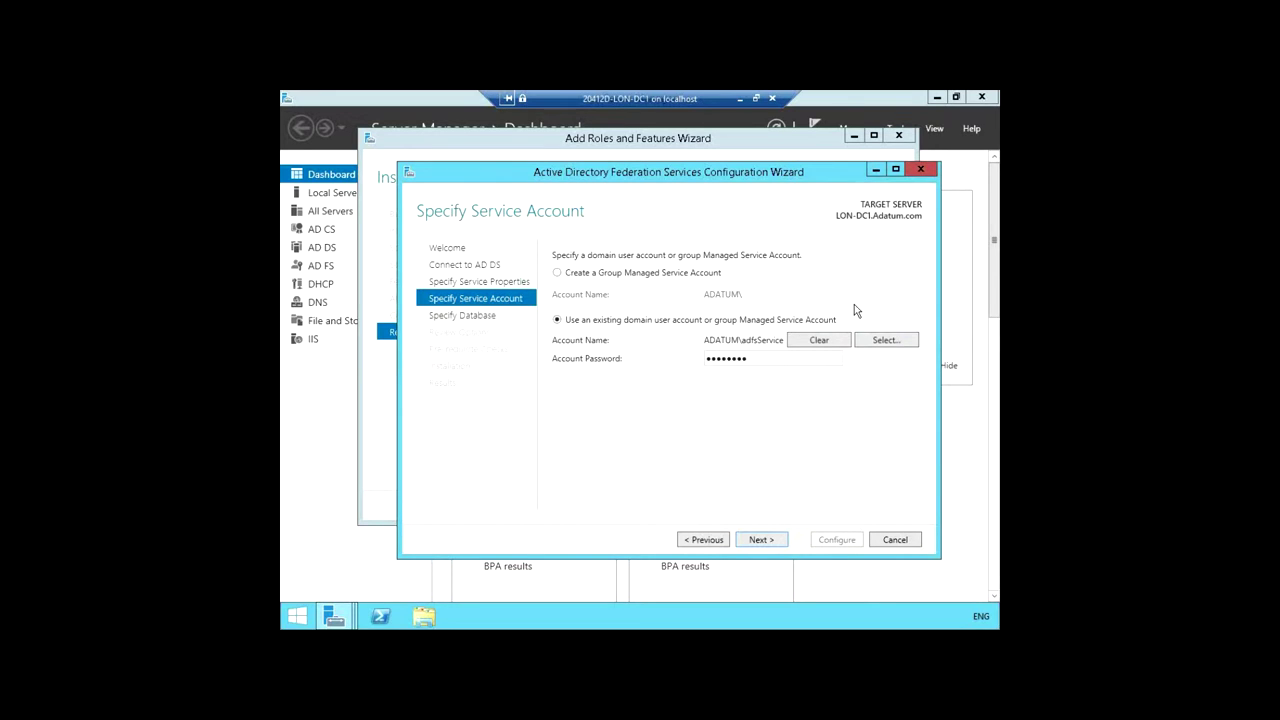
Step: Accept the service account and move on to the configuration database settings
left_click(764, 541)
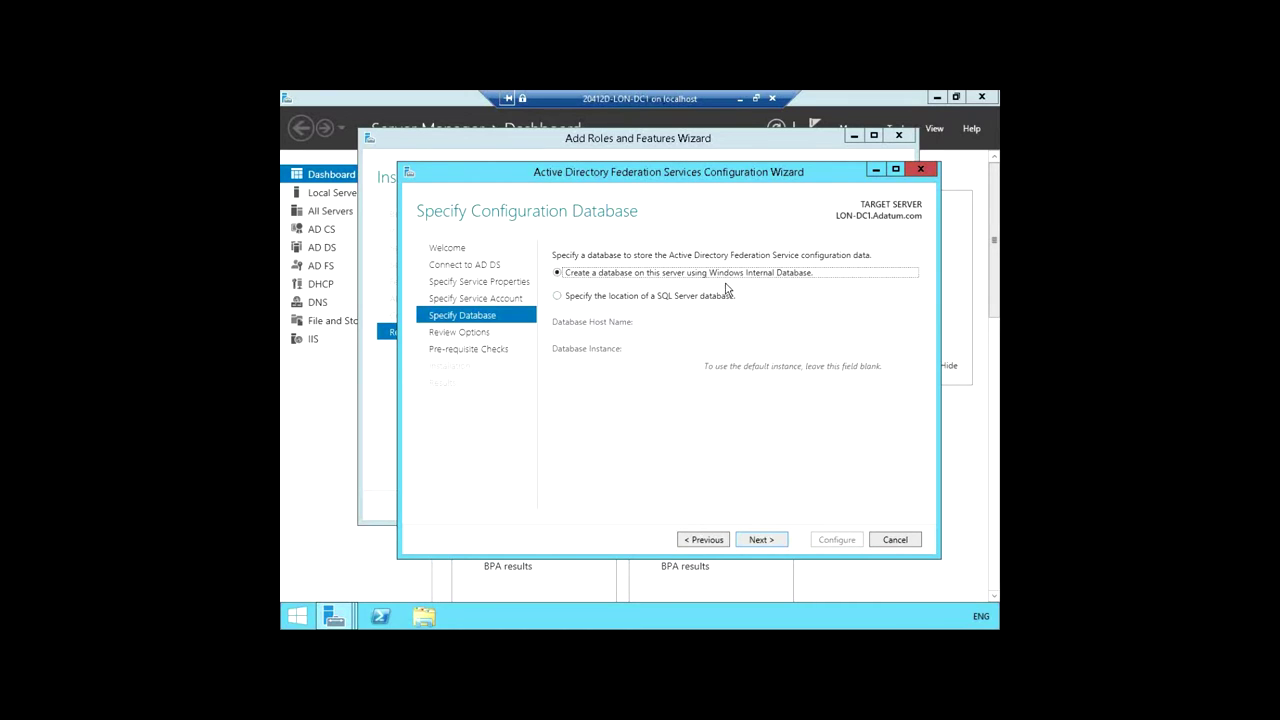
Step: Keep Windows Internal Database, glance at the exported PowerShell script, close it, and continue to prerequisite checks
left_click(760, 540)
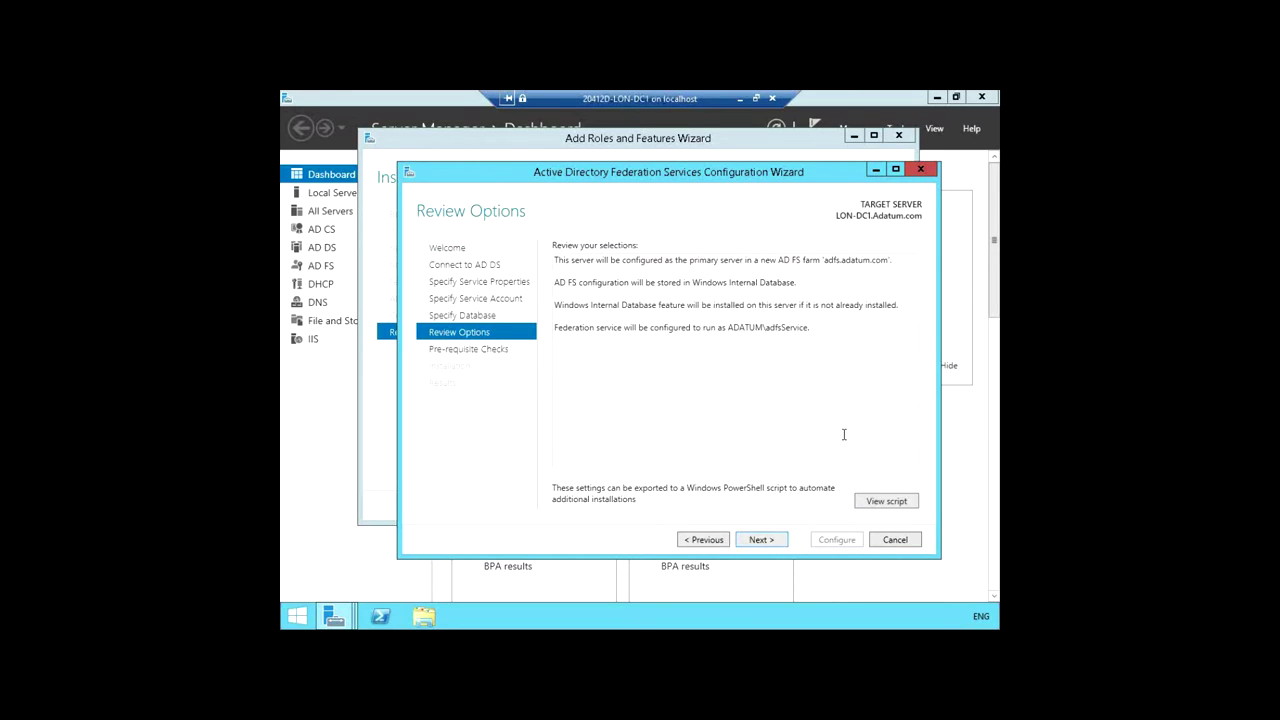
left_click(887, 501)
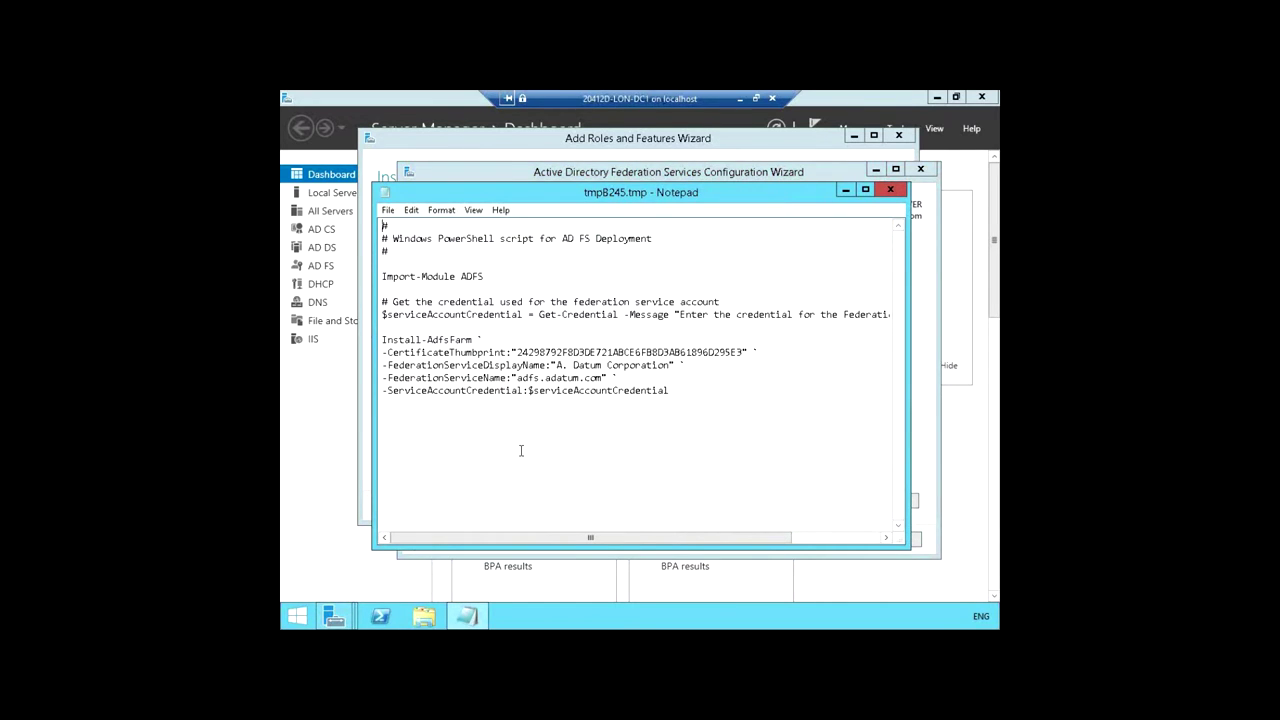
left_click(890, 189)
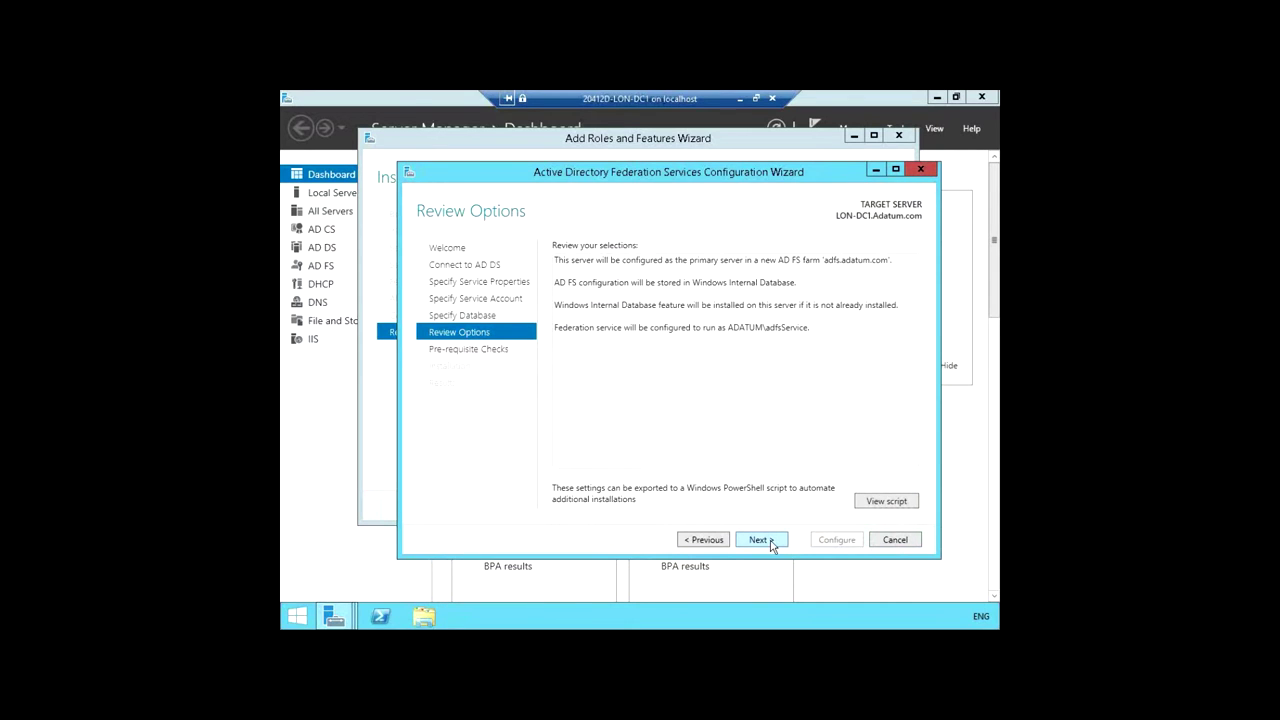
left_click(760, 540)
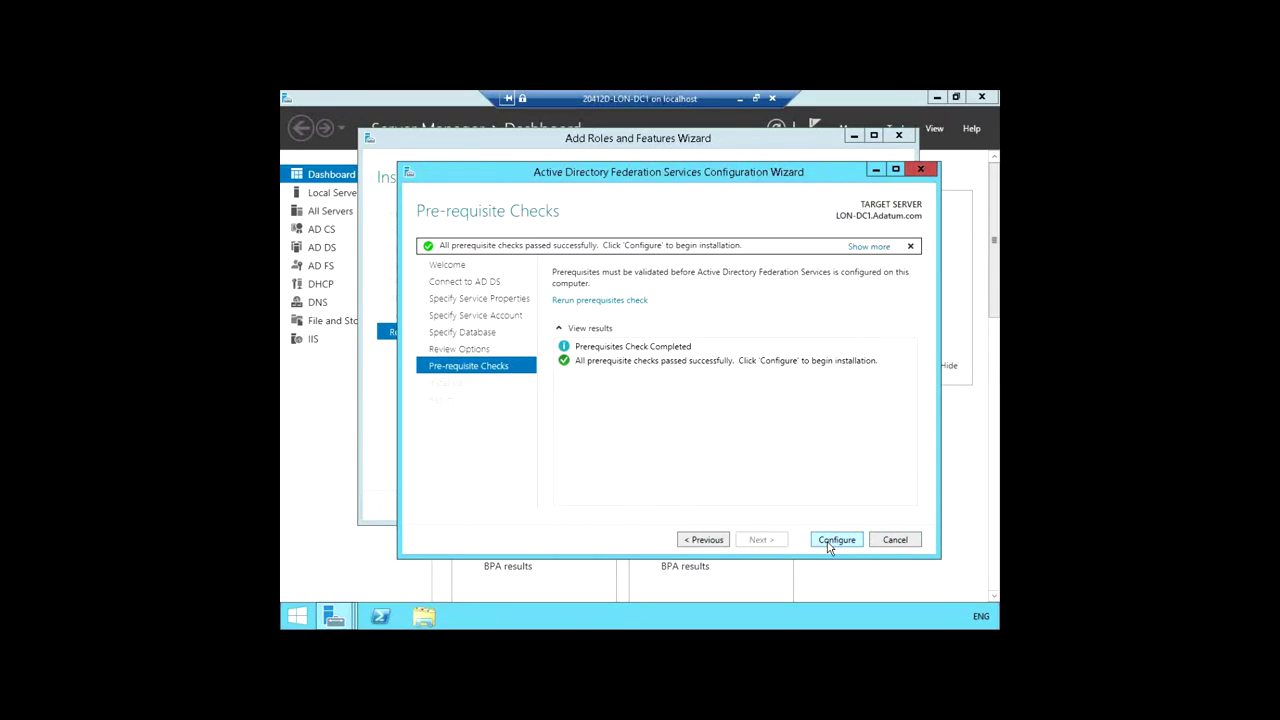
Step: Configure the AD FS service, then close the AD FS wizard, Add Roles wizard and Server Manager
left_click(828, 544)
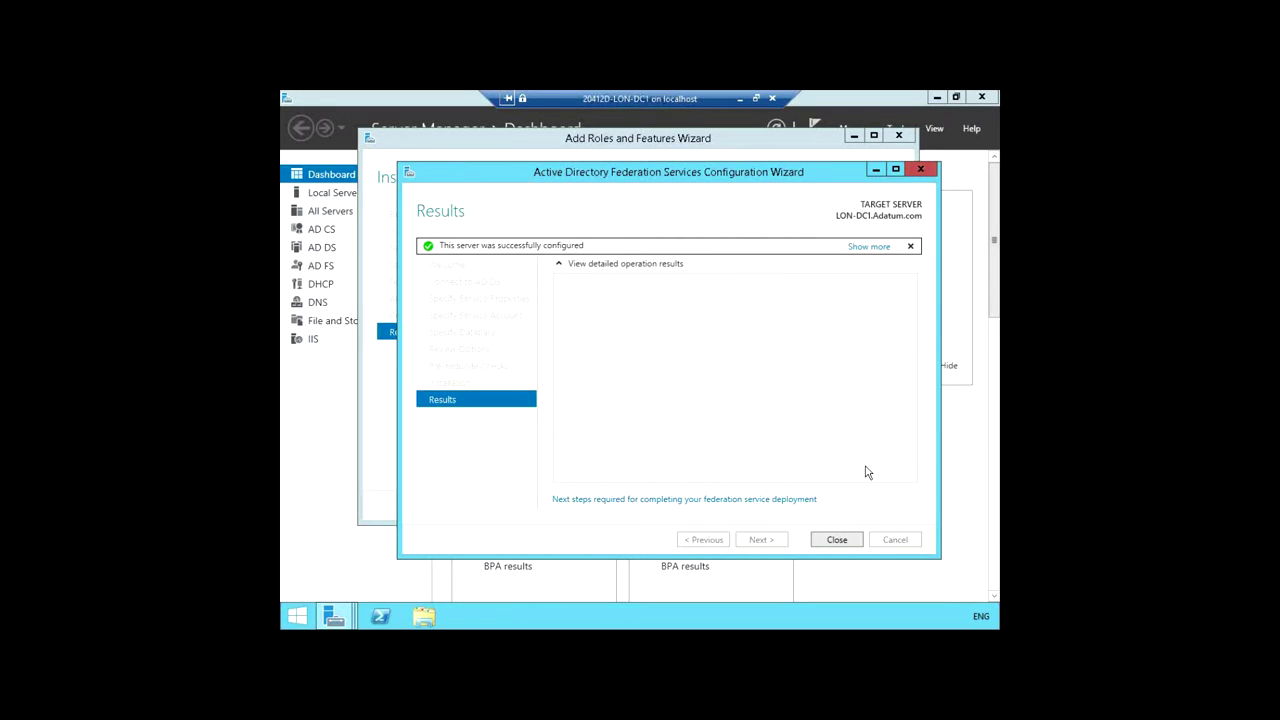
left_click(837, 540)
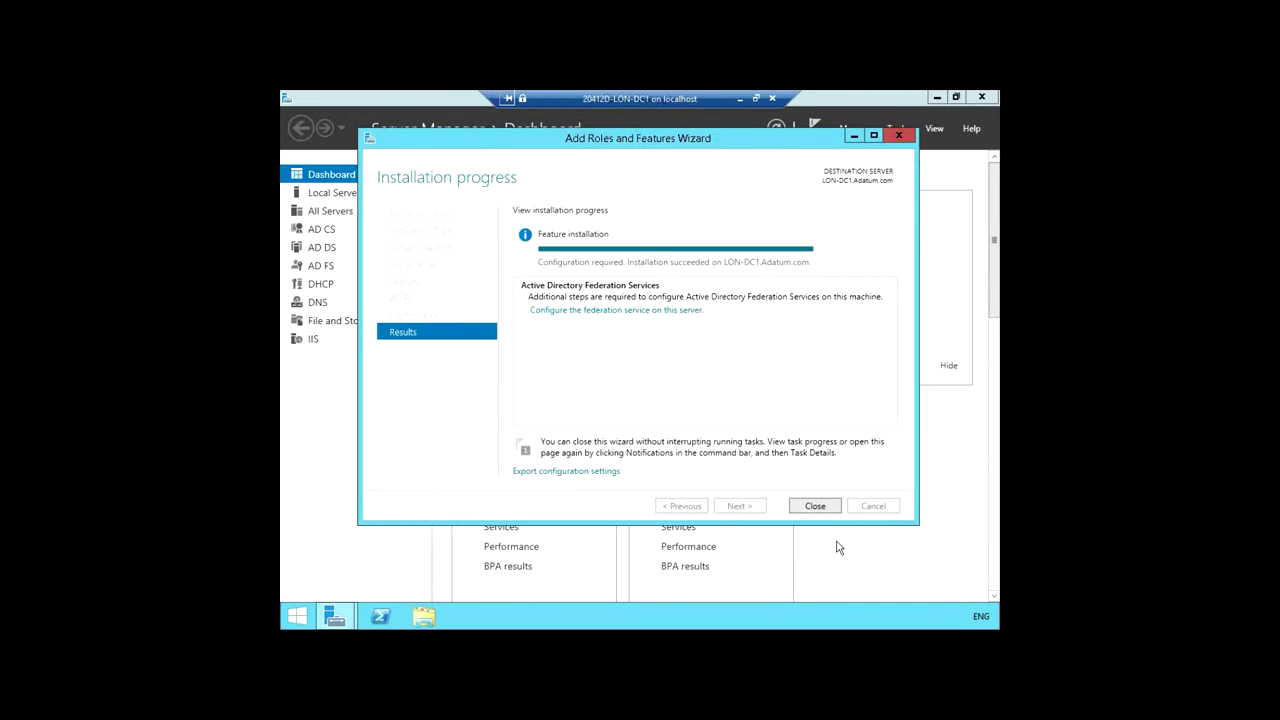
left_click(826, 510)
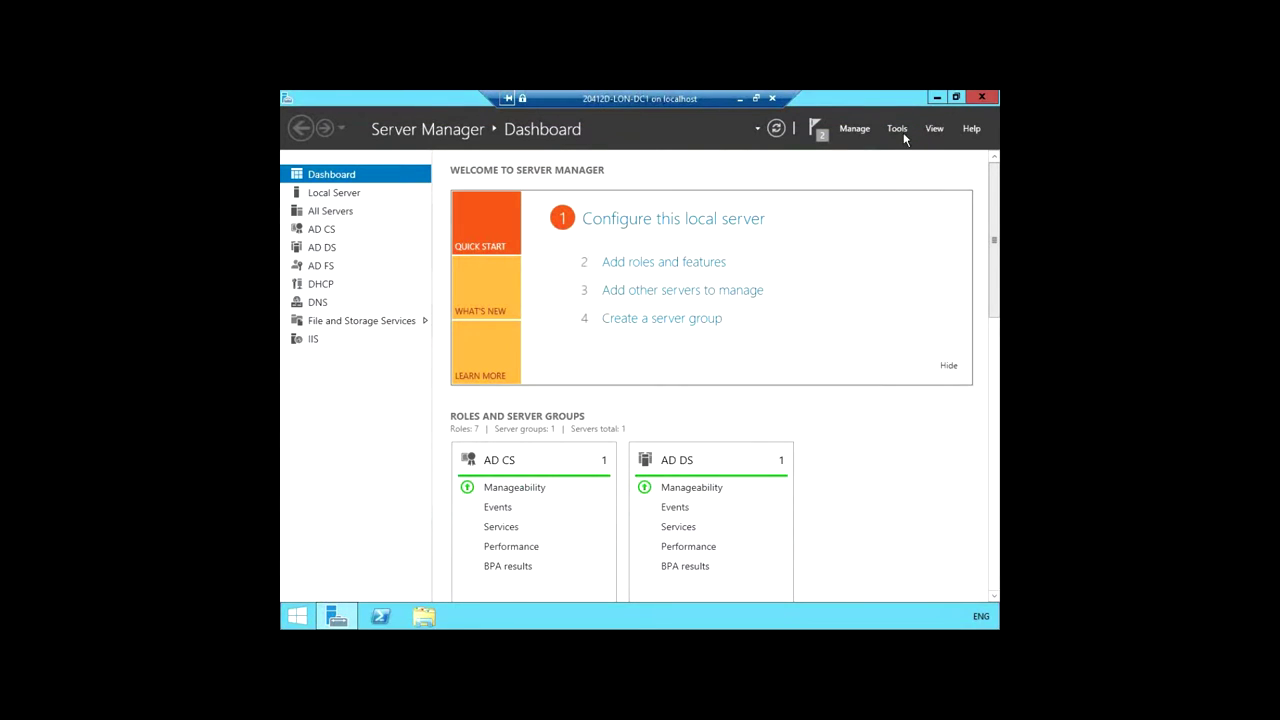
left_click(980, 99)
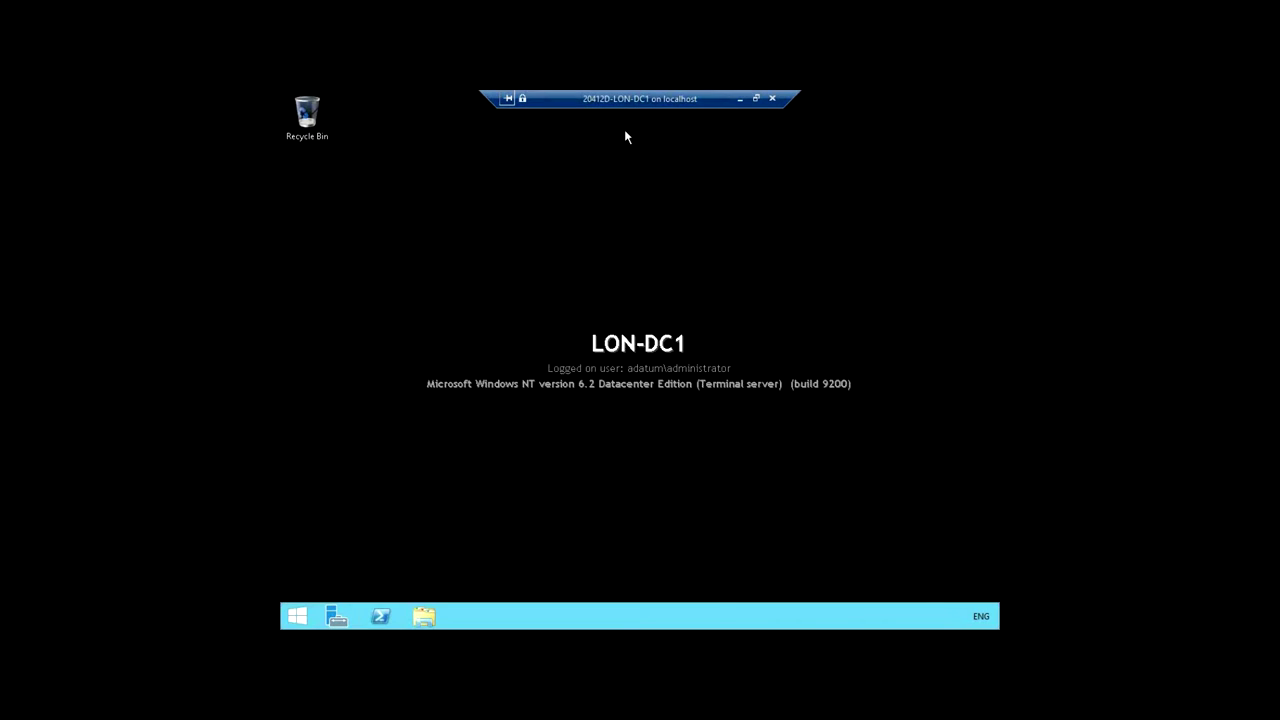
Step: Start the 20412D-LON-CL1 virtual machine in Hyper-V Manager and connect to it
left_click(739, 99)
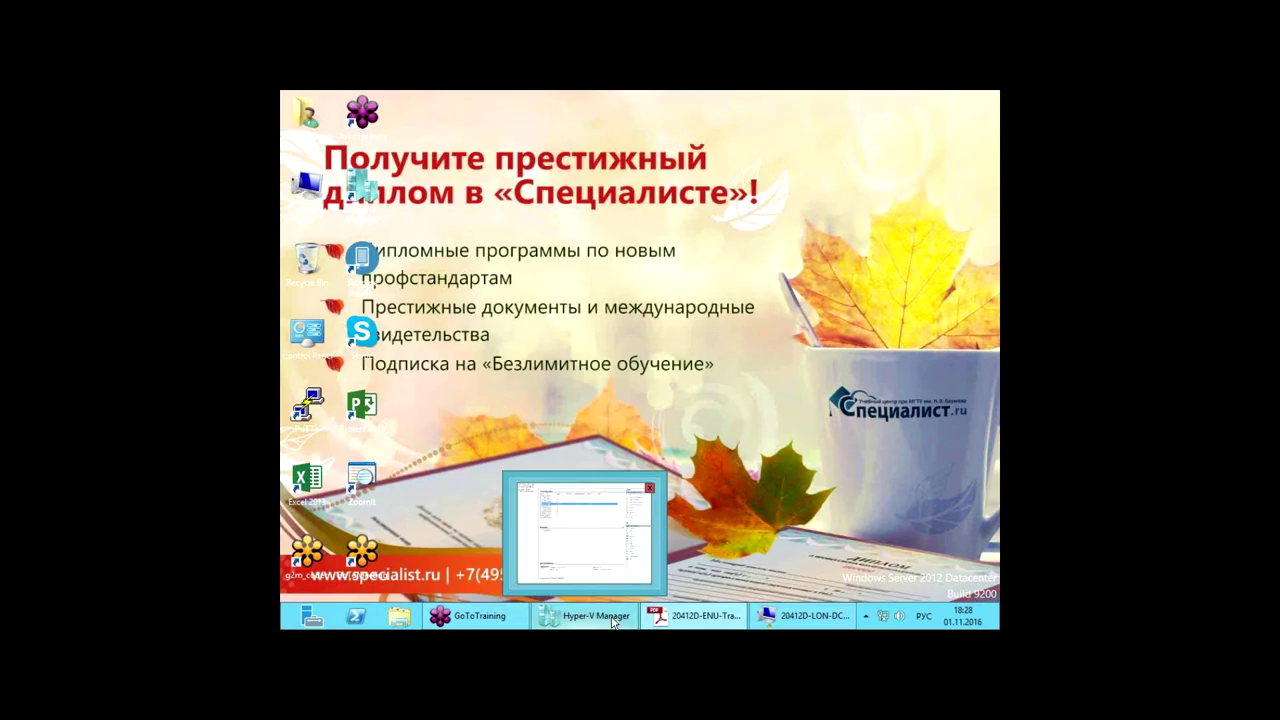
left_click(613, 622)
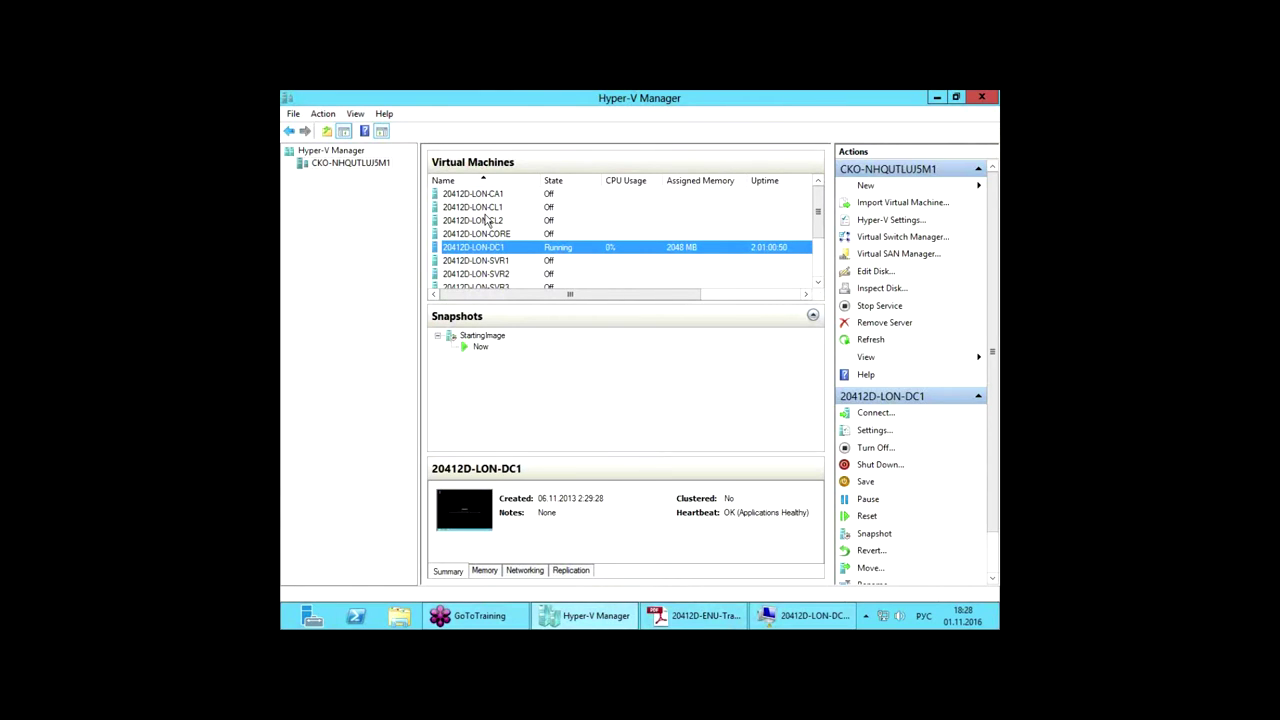
left_click(485, 207)
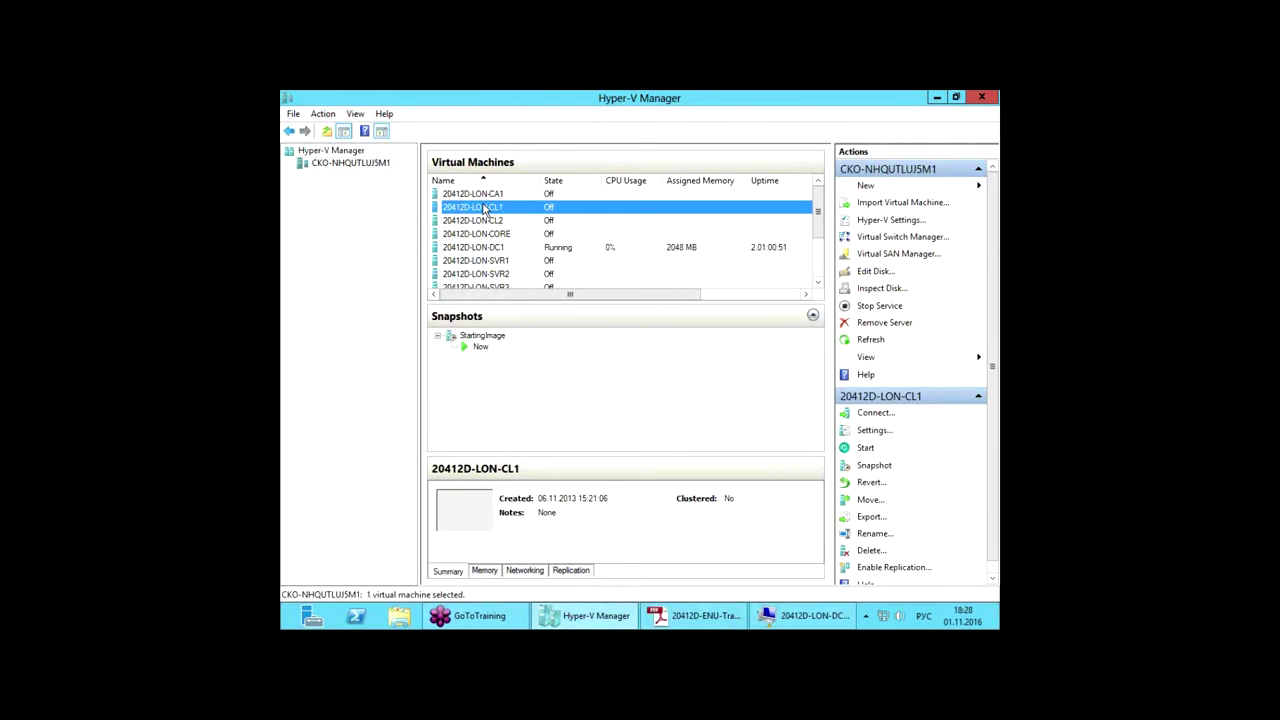
right_click(484, 206)
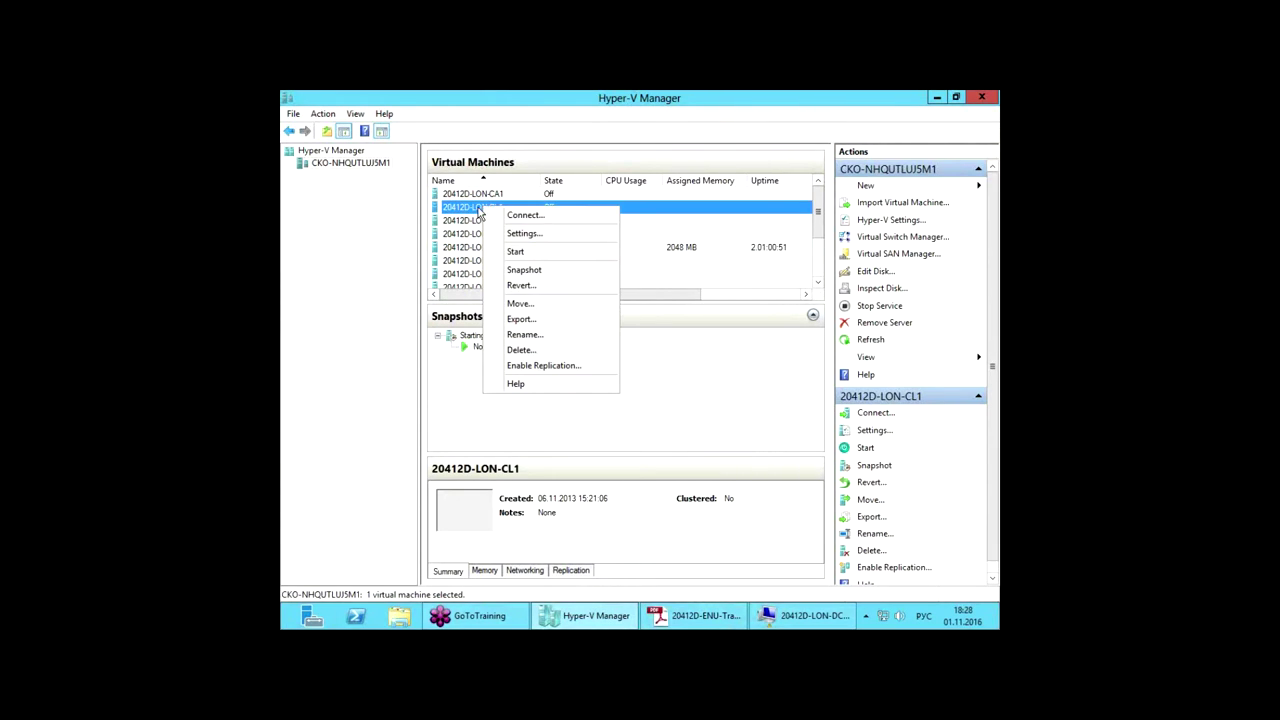
left_click(541, 255)
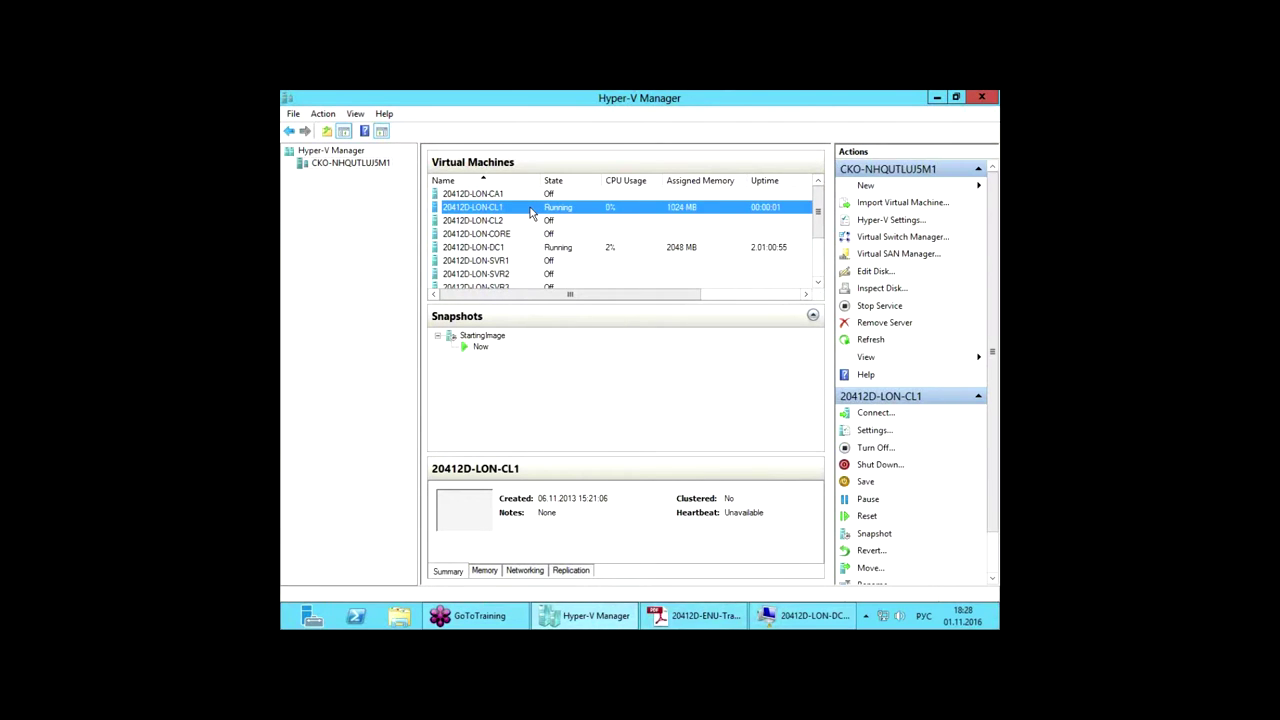
right_click(530, 212)
left_click(574, 216)
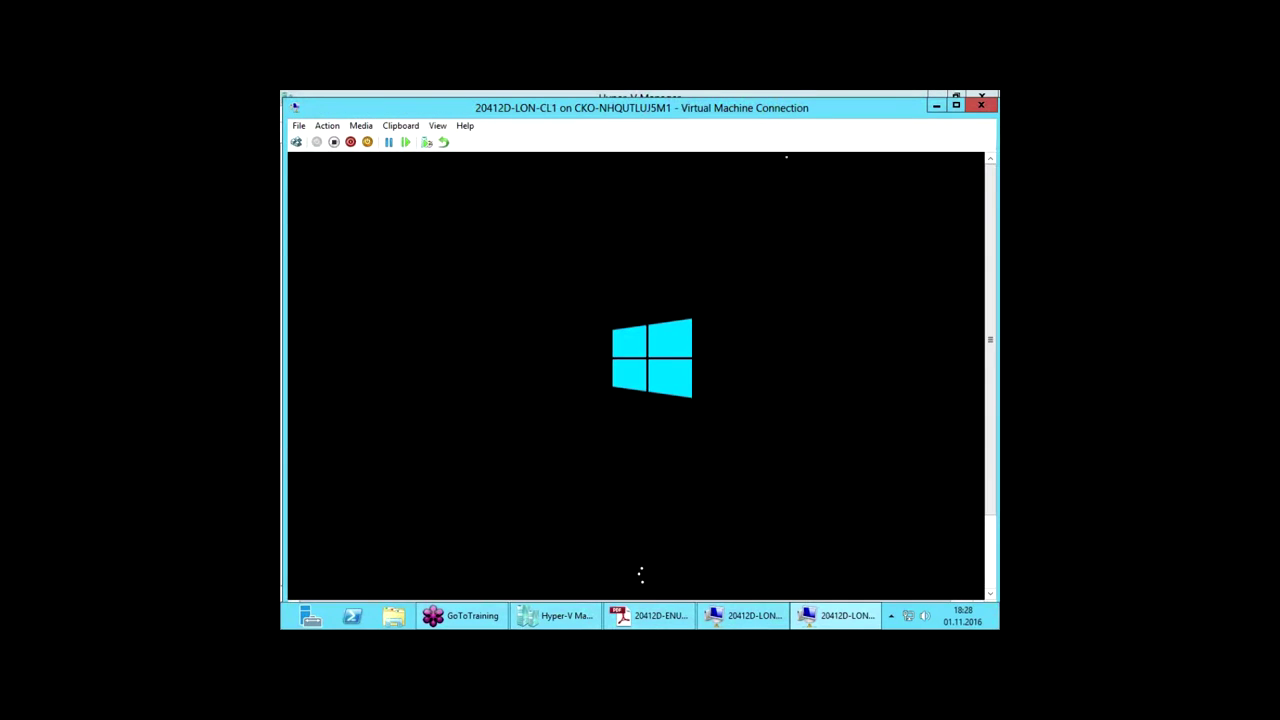
Step: Make the LON-CL1 connection full screen and choose Other user on the sign-in screen
double_click(800, 110)
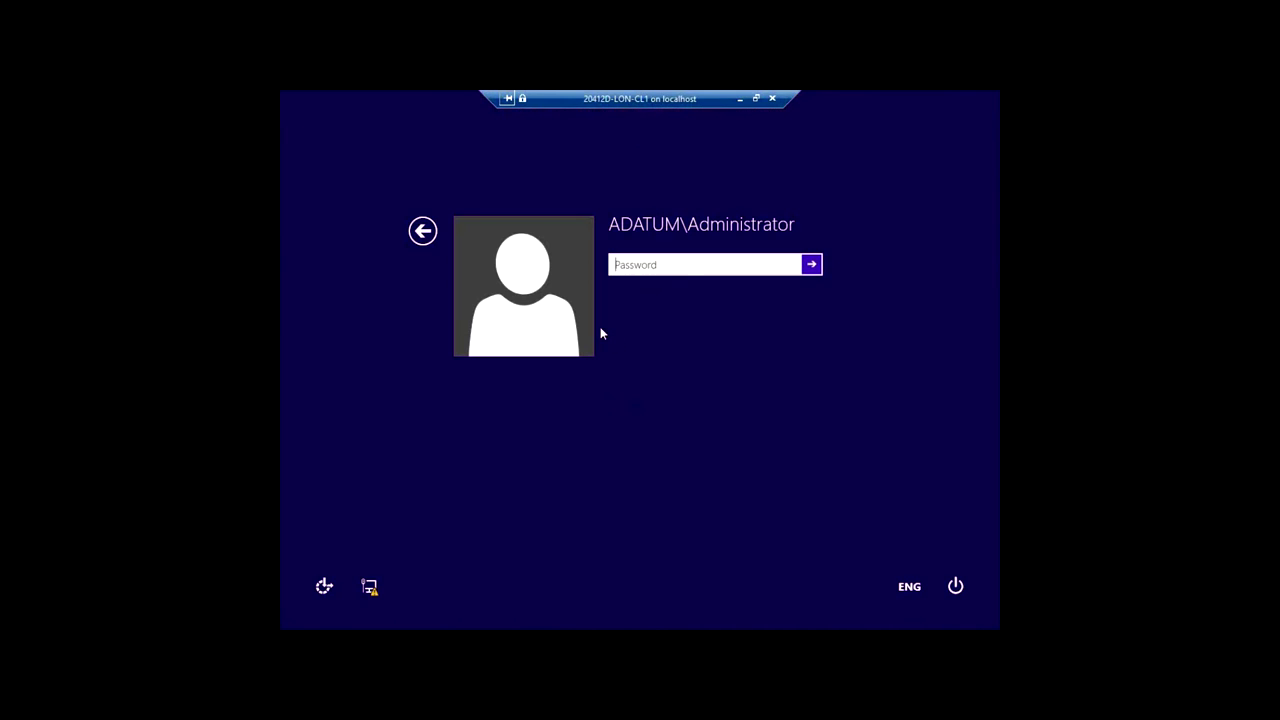
left_click(425, 231)
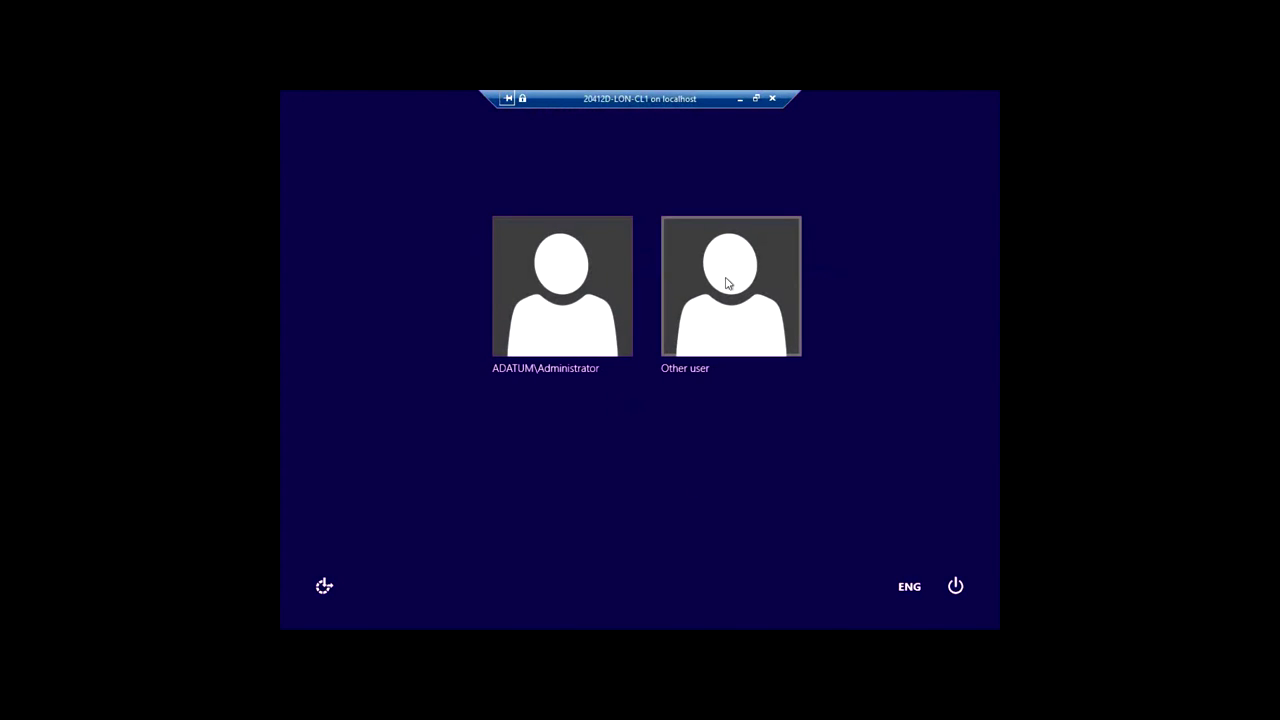
left_click(727, 284)
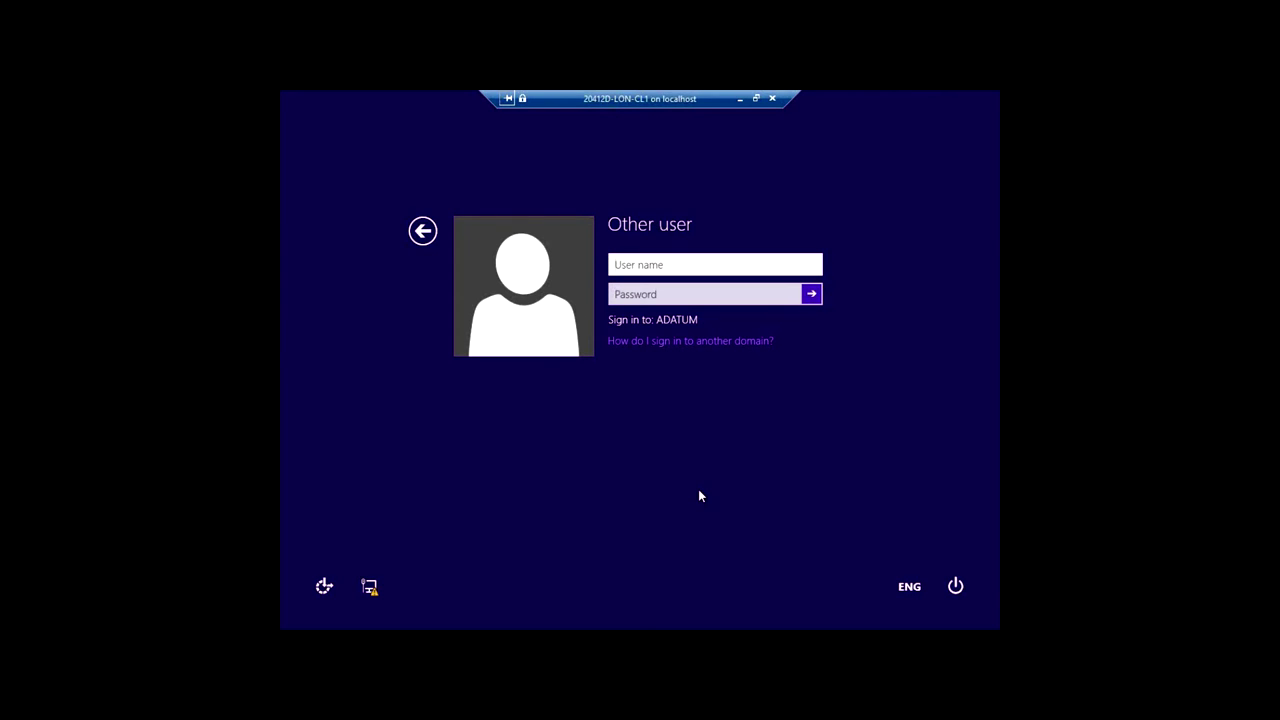
Step: Enter the domain user's name and password to sign in to LON-CL1
type("Brad")
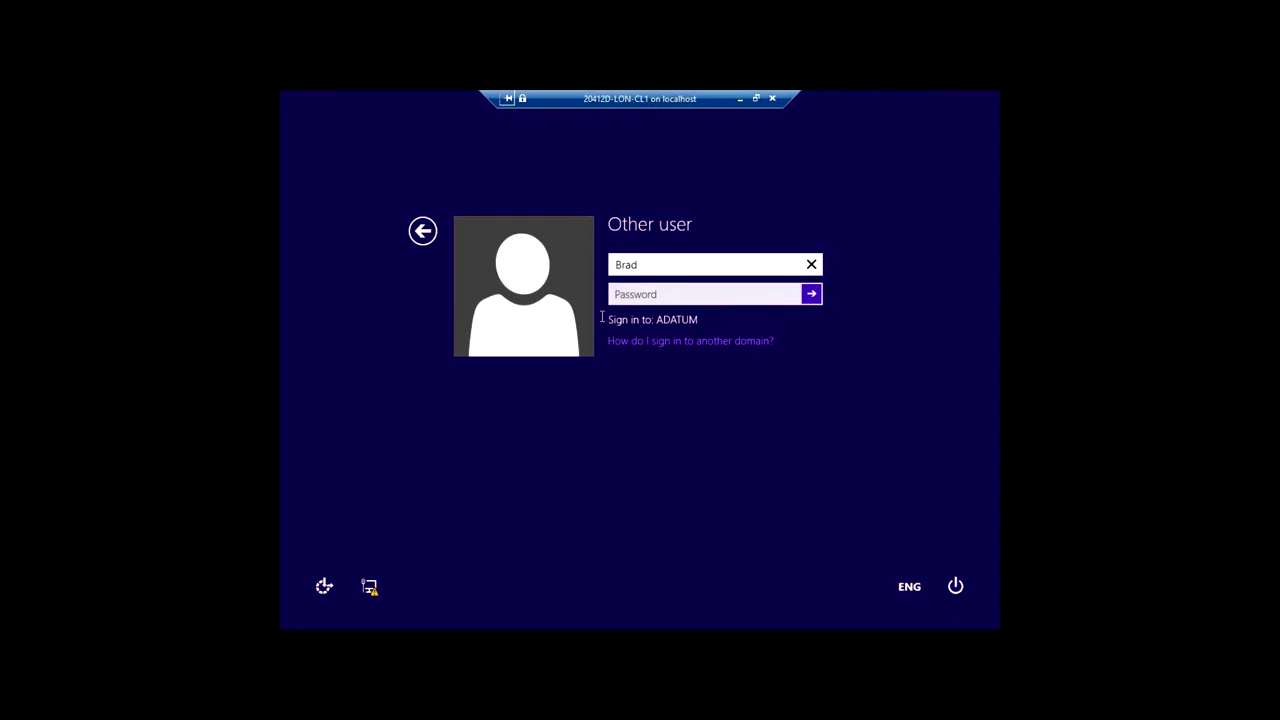
key("Tab")
type("Pa$$w")
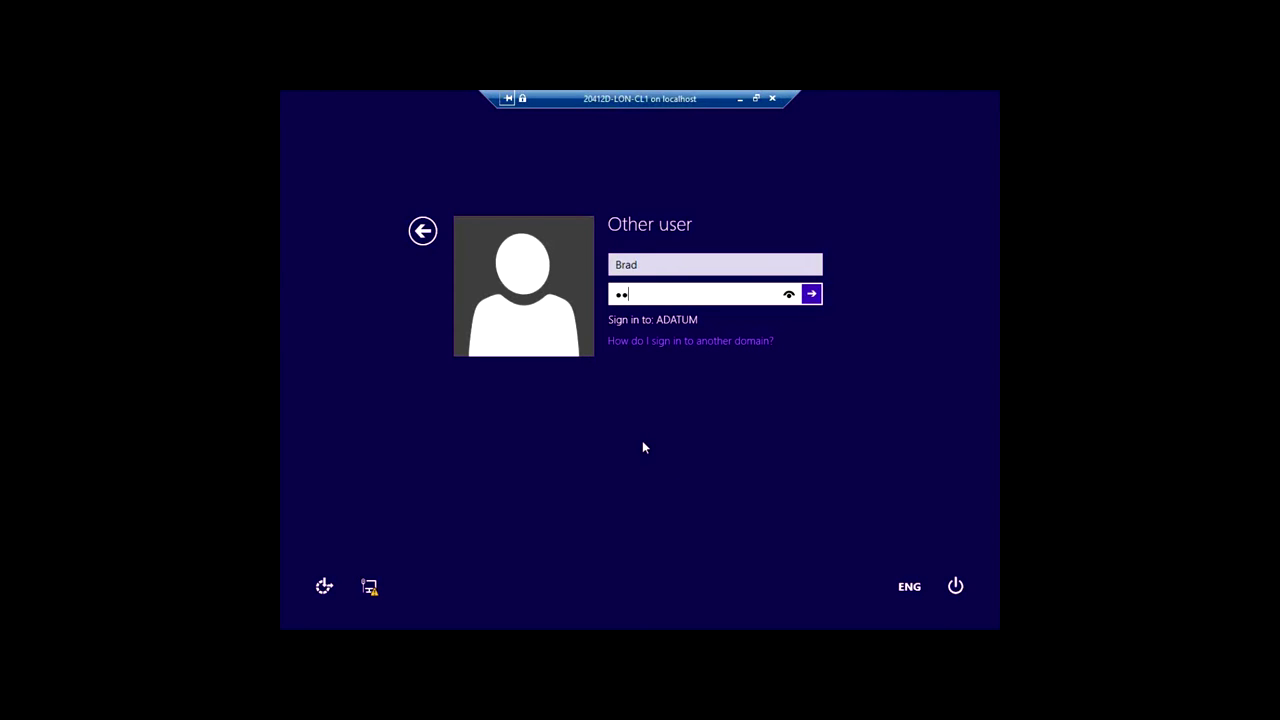
type("0rd")
key("Return")
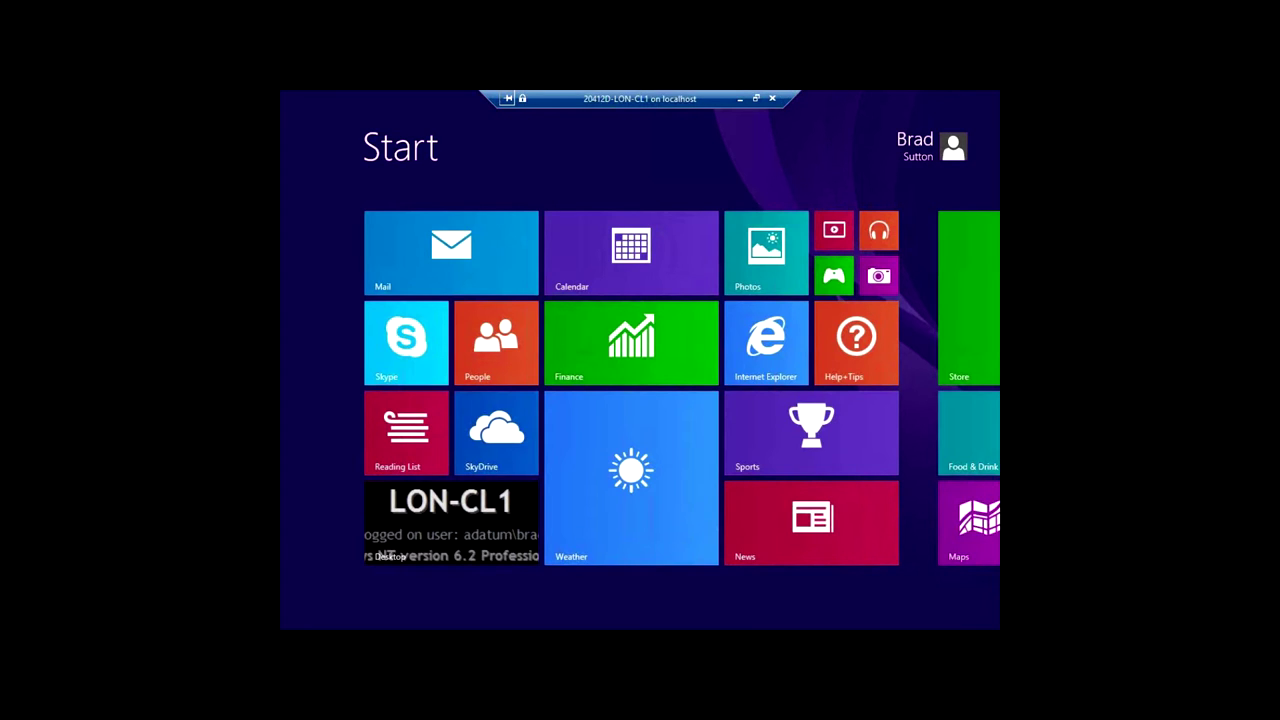
Step: Open the Desktop tile from the Windows 8 Start screen
left_click(438, 511)
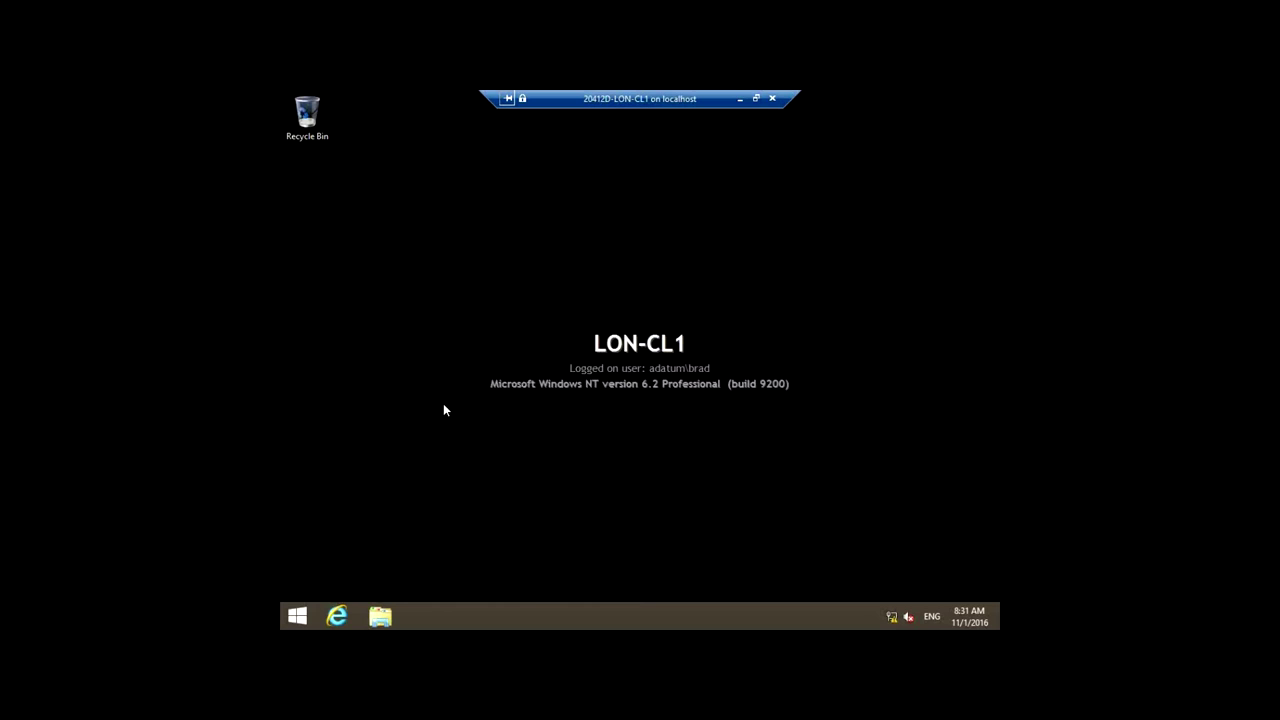
left_click(338, 617)
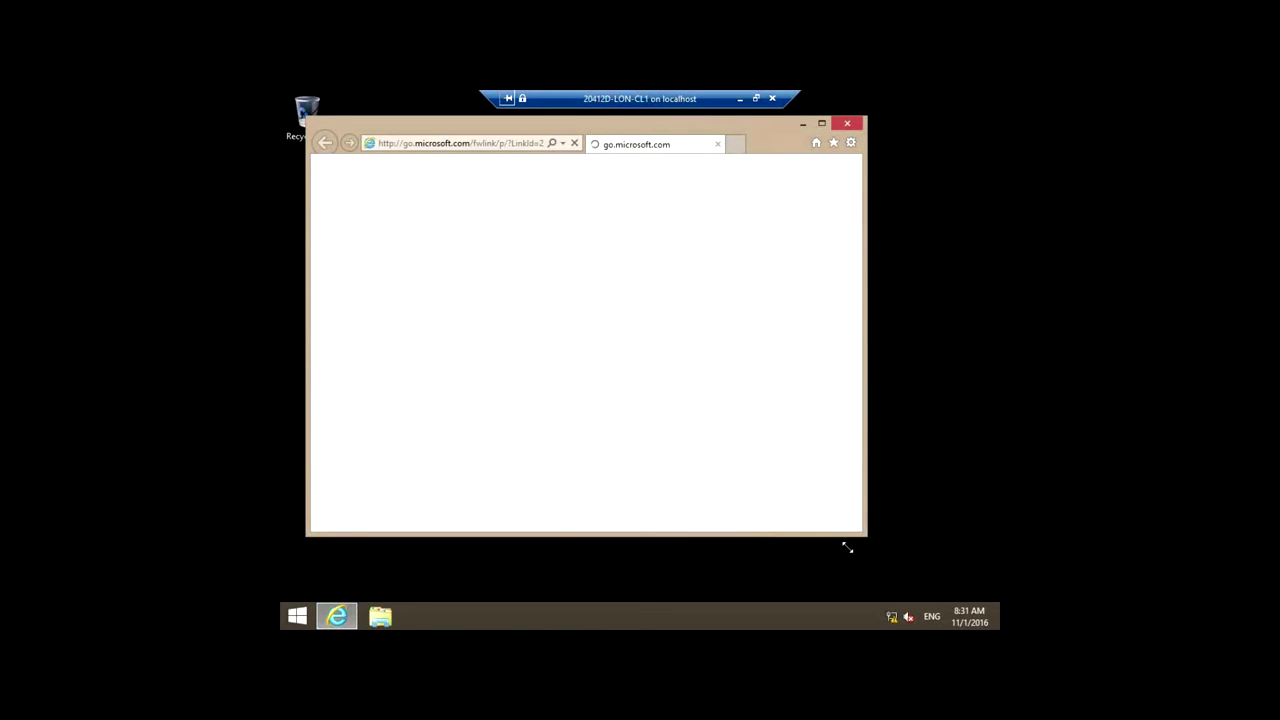
left_click_drag(864, 535, 974, 594)
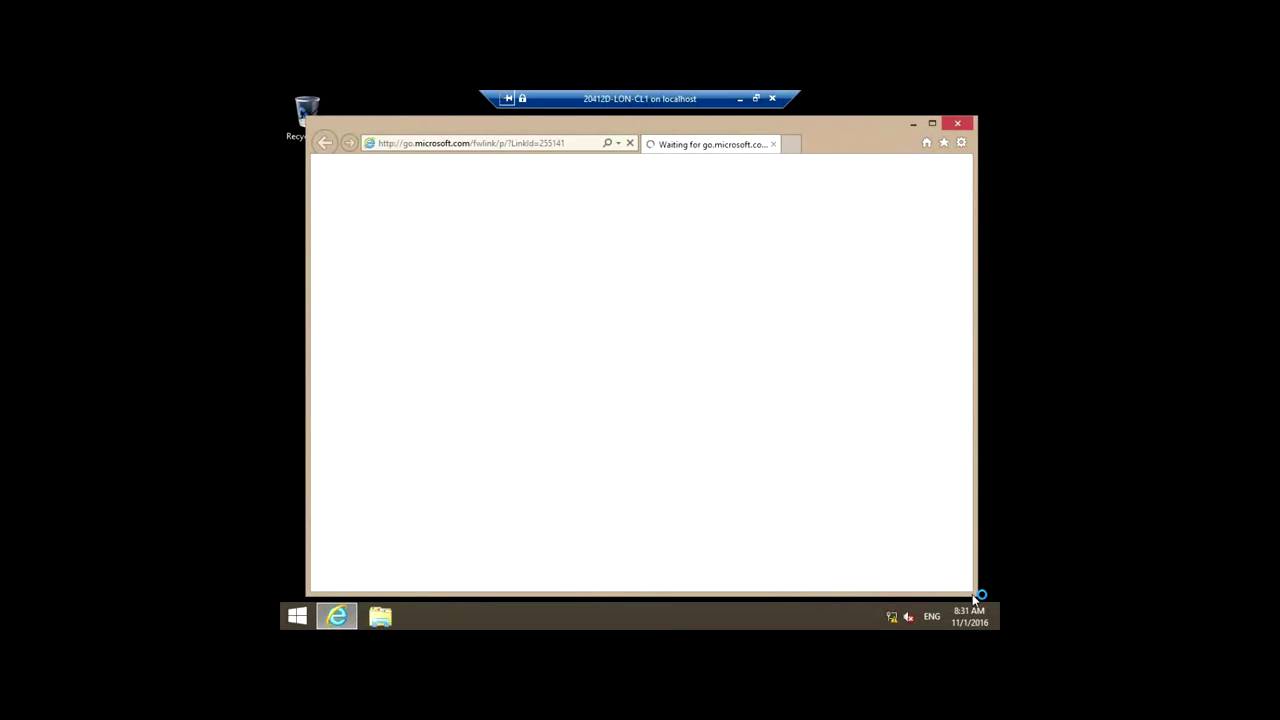
key("Escape")
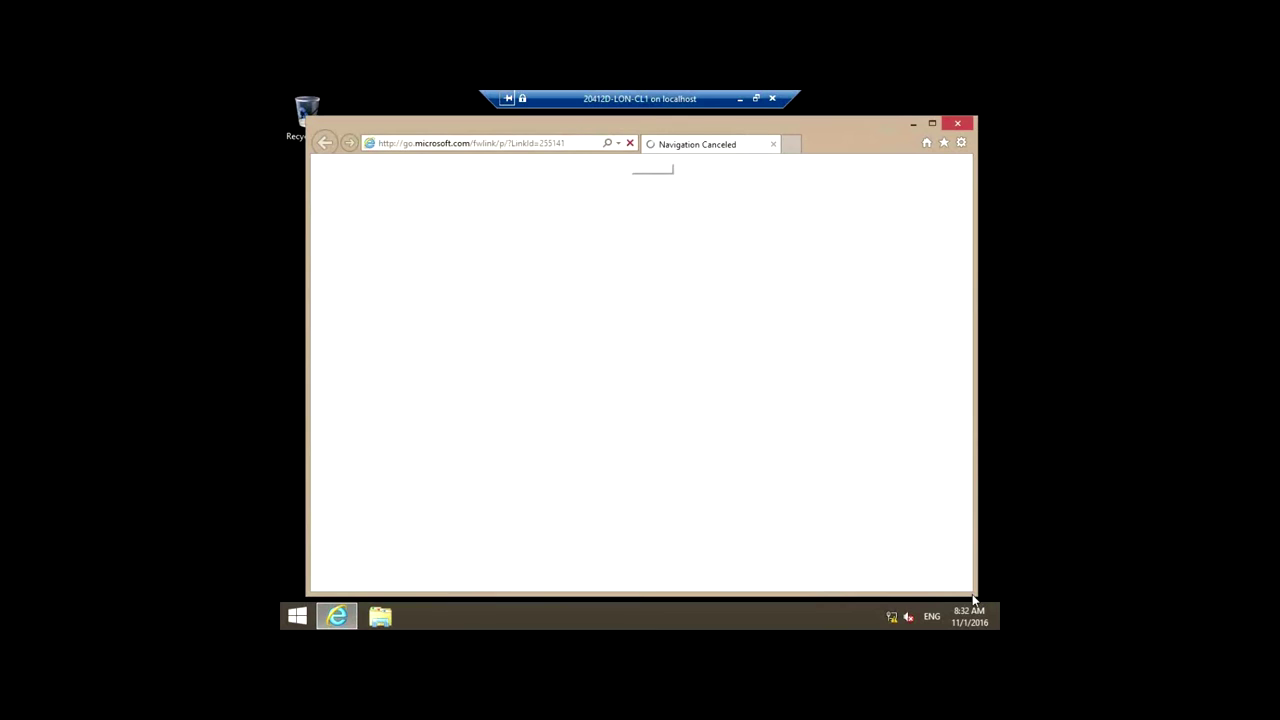
left_click(590, 147)
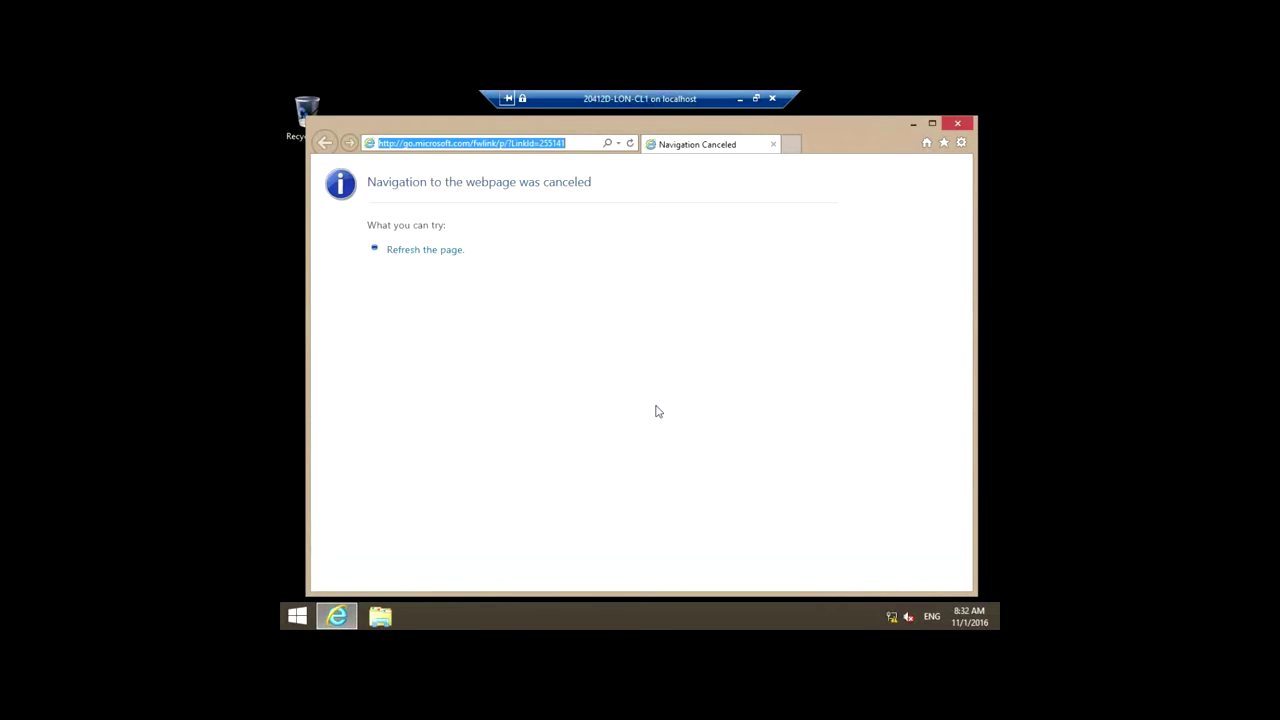
type("ht")
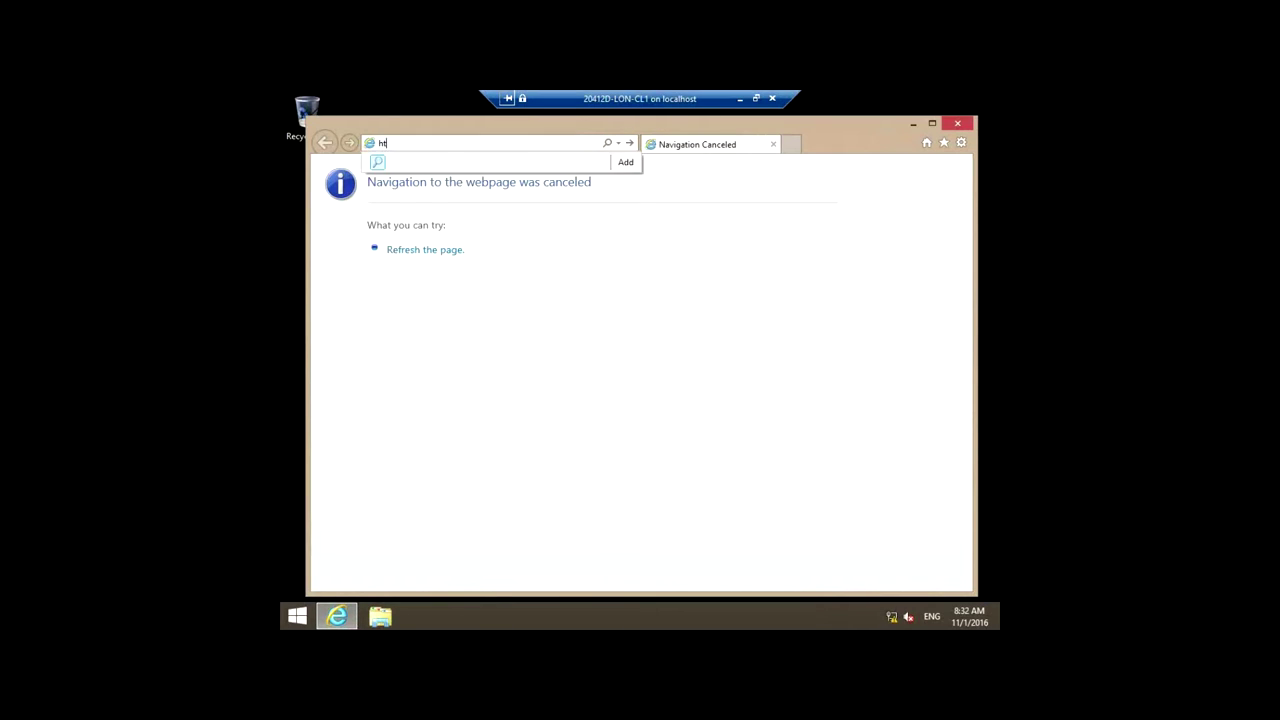
type("tps://adfs.adatum.com/federat")
type("ionmetad")
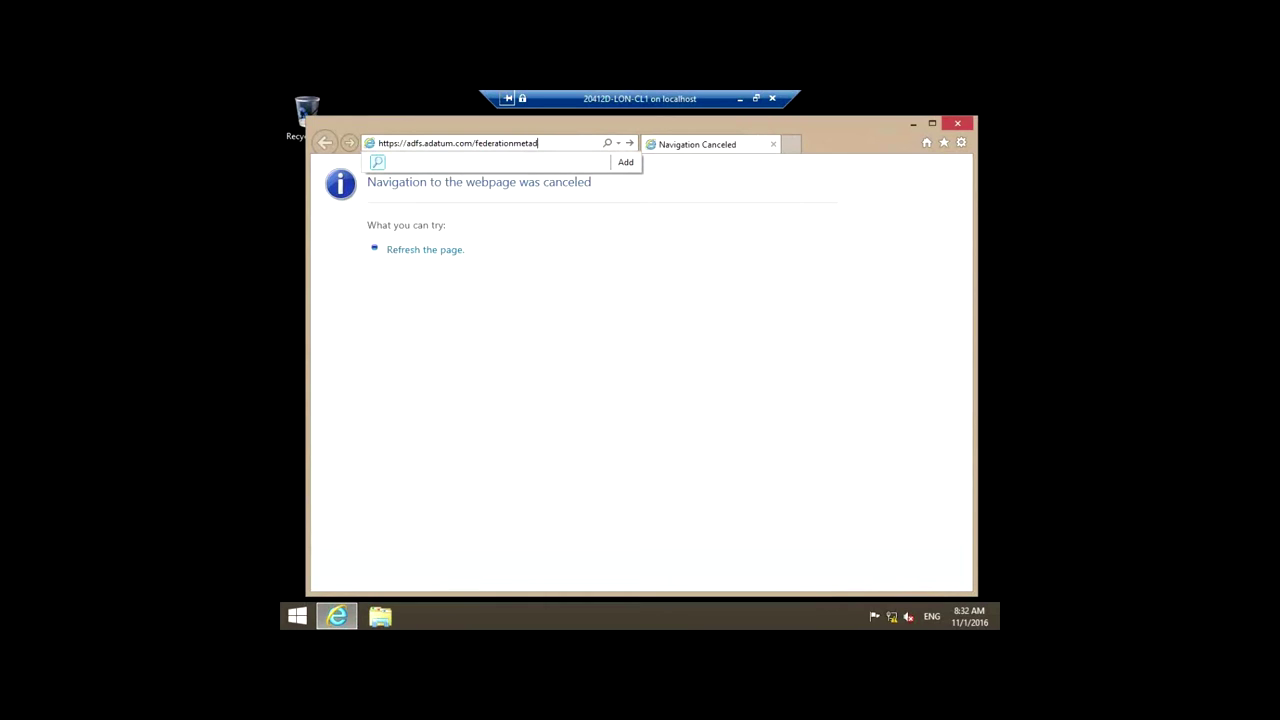
type("ata/2007-06/federation")
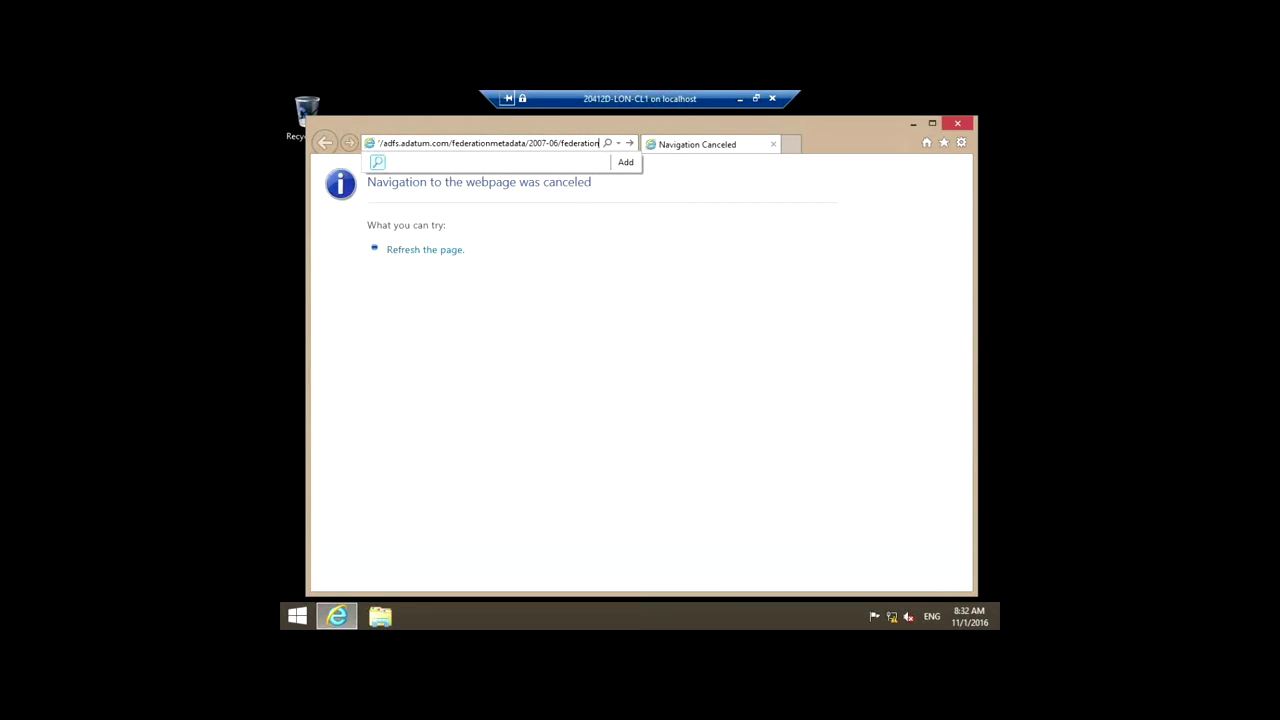
type("metada")
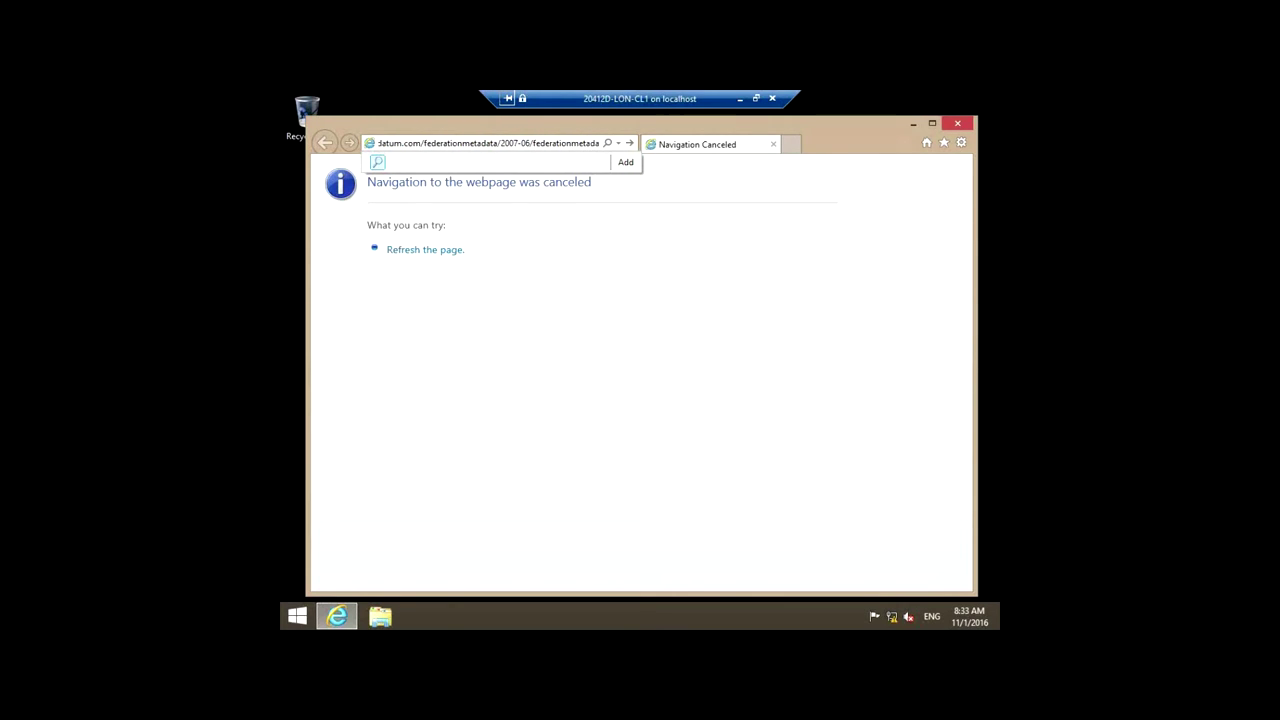
type("ta.xml")
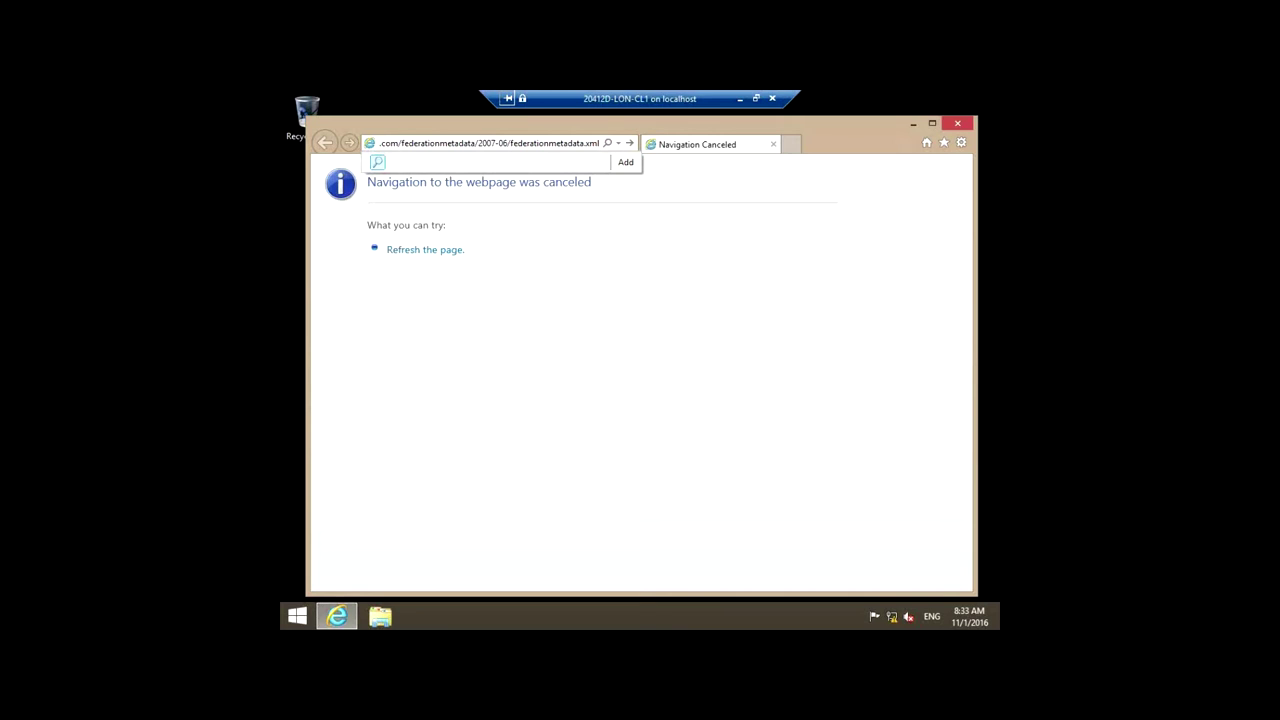
key("Return")
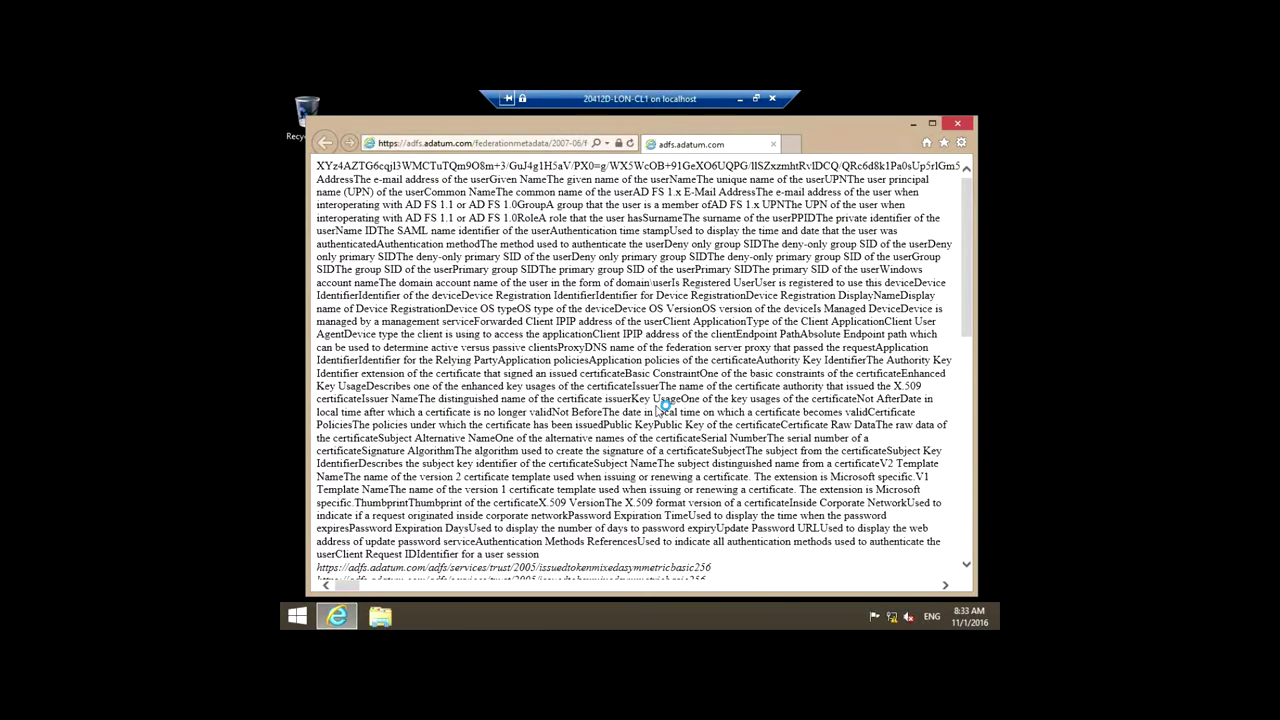
Step: Scroll through the federation metadata XML, then close Internet Explorer
scroll(663, 405, "down", 10)
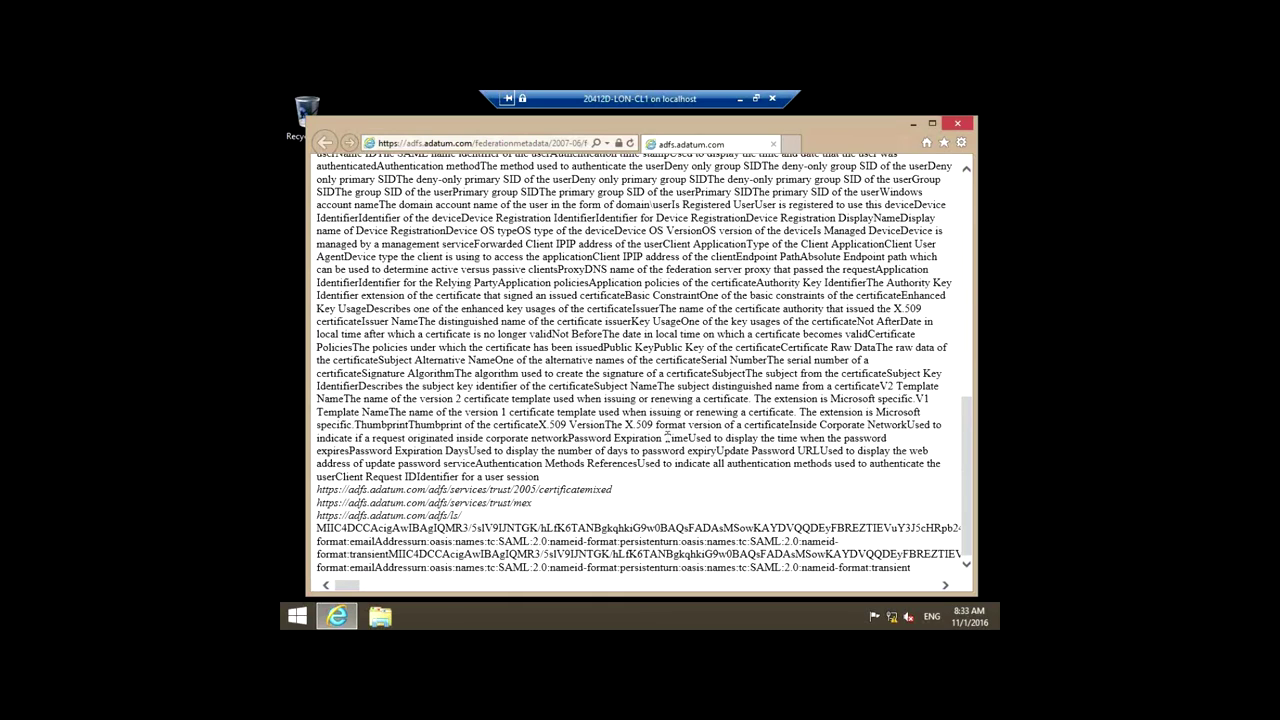
scroll(693, 460, "up", 10)
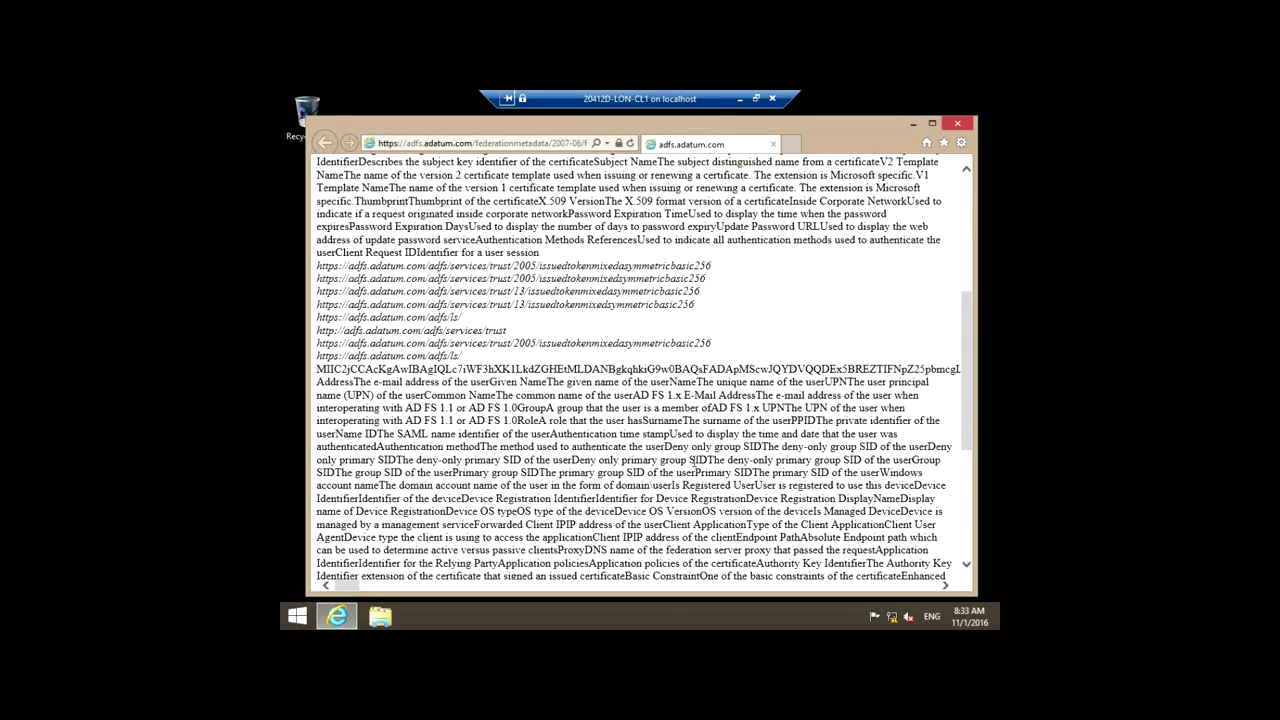
scroll(693, 460, "down", 3)
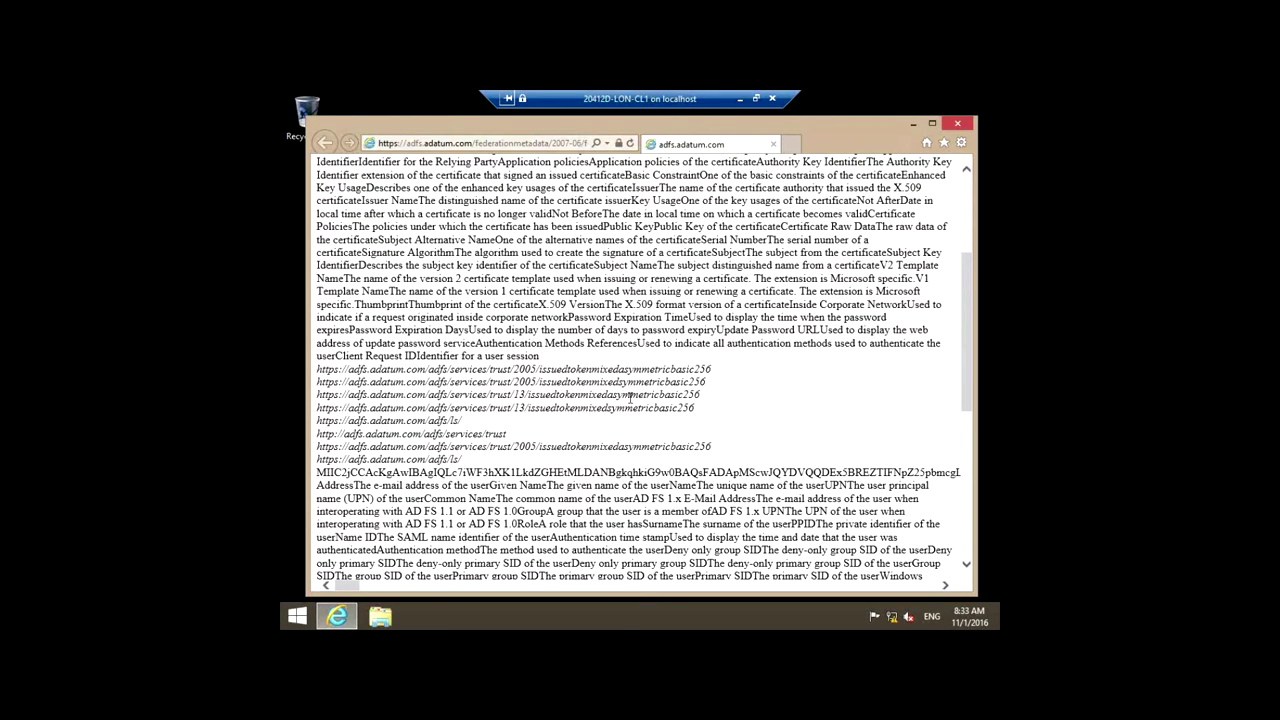
scroll(795, 450, "up", 3)
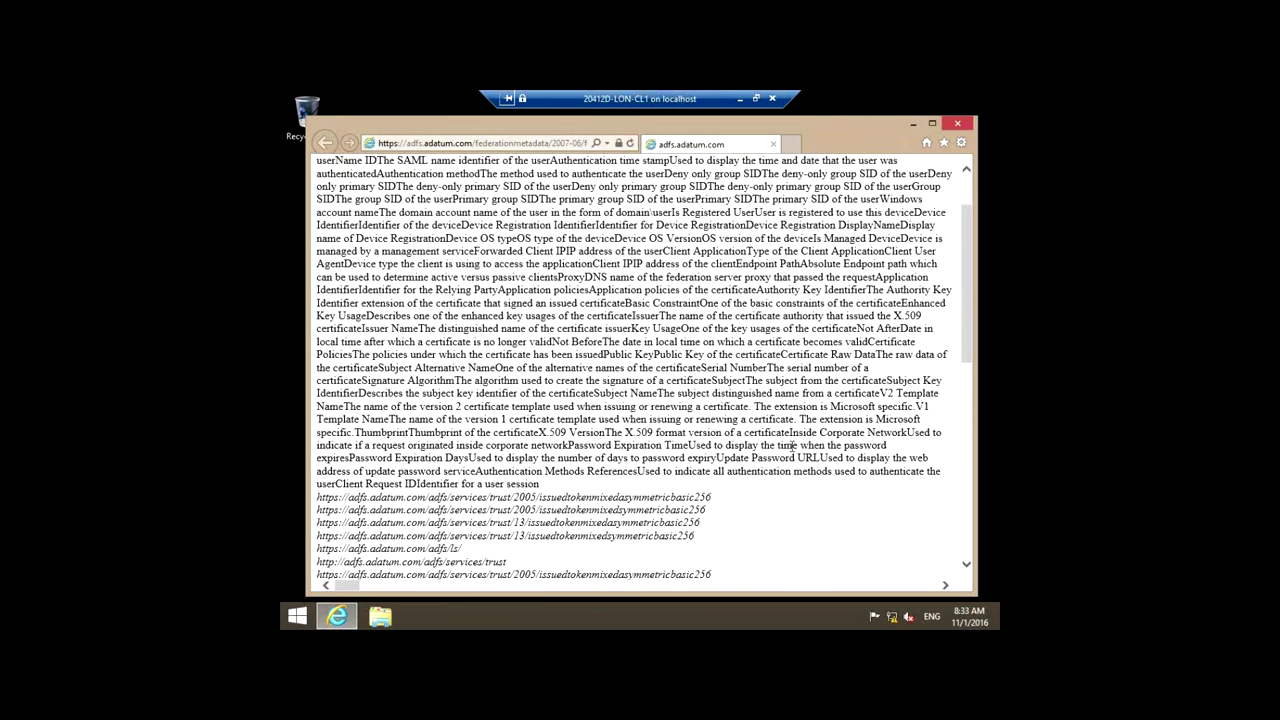
scroll(792, 446, "up", 2)
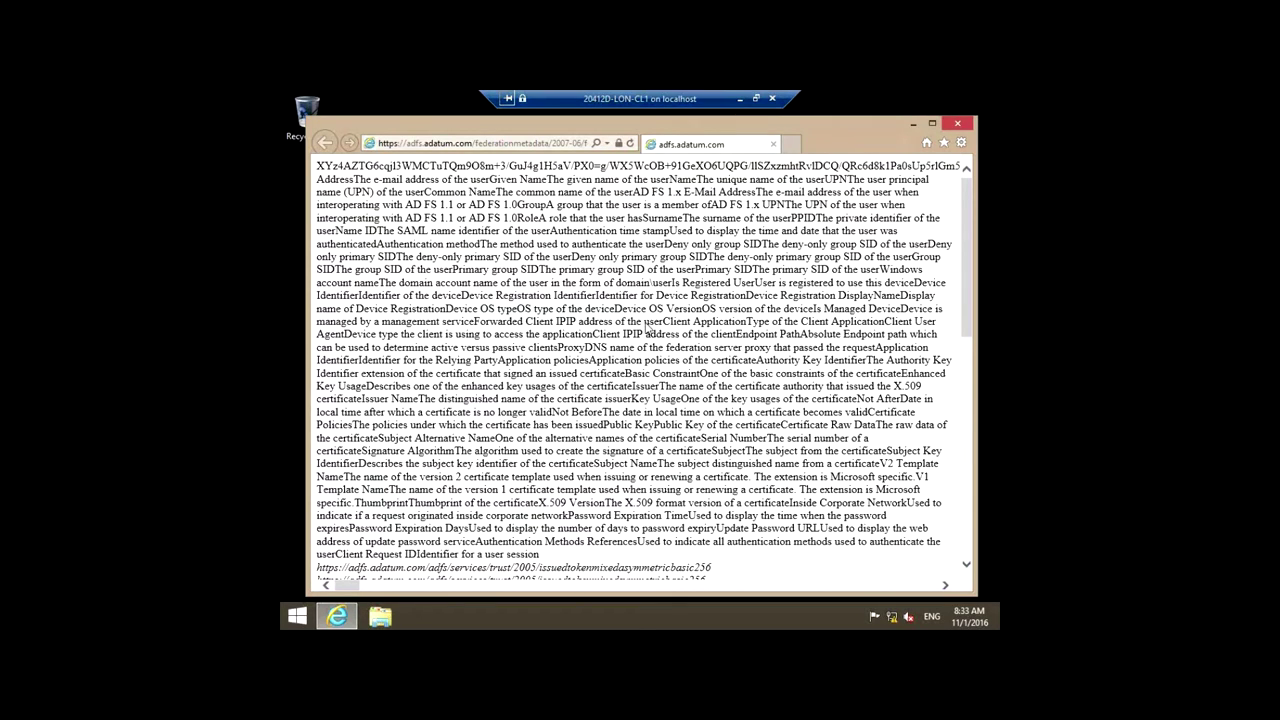
left_click(959, 122)
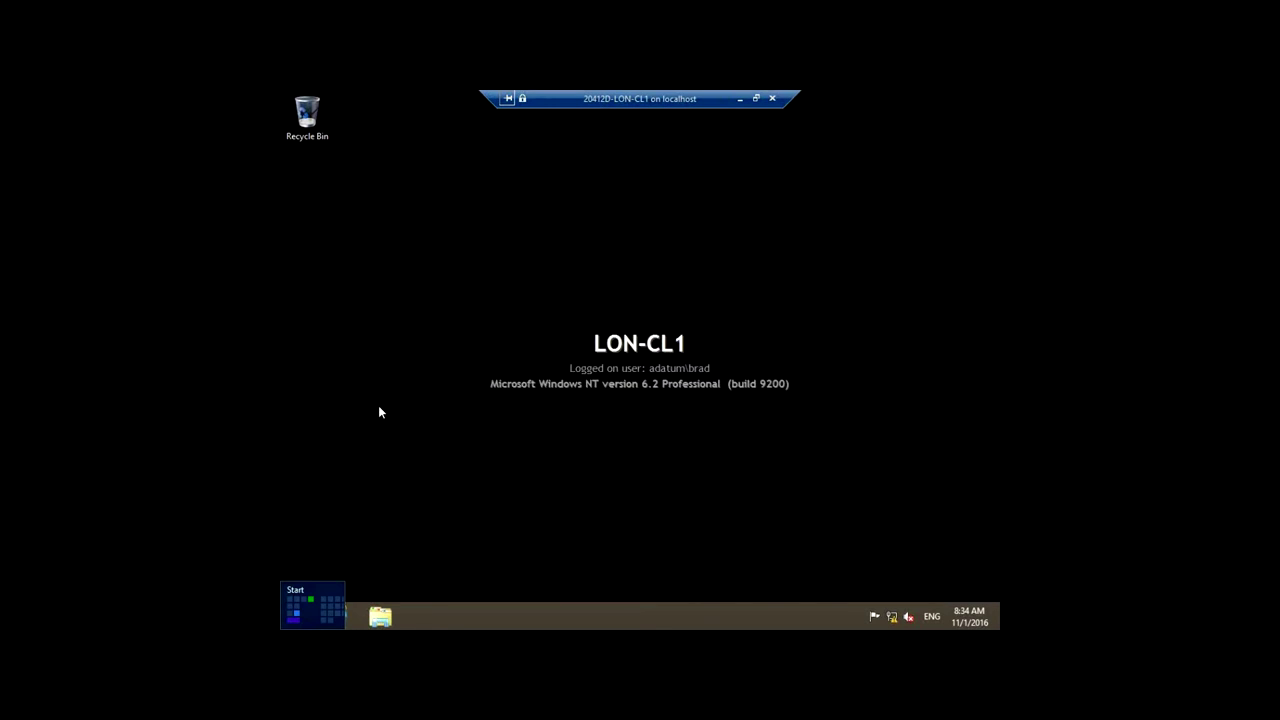
Step: Shut down LON-CL1 from the Start quick-link menu and return to Hyper-V Manager
right_click(303, 621)
mouse_move(453, 592)
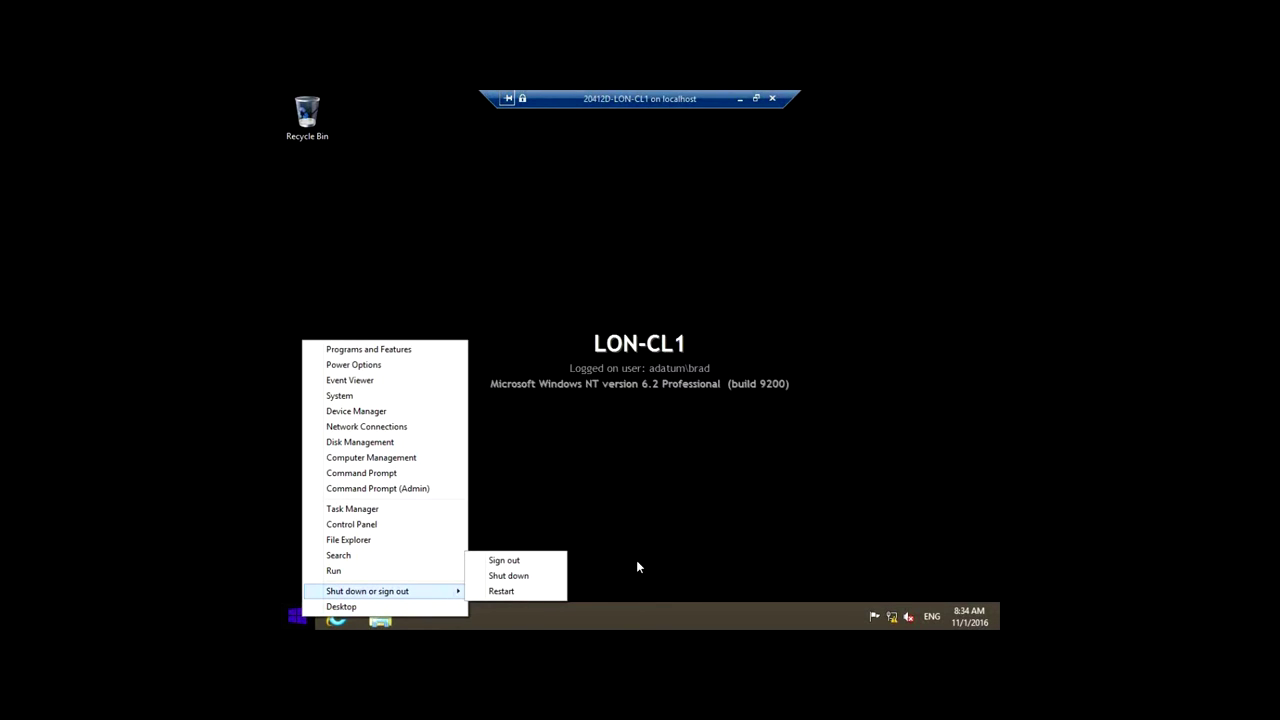
left_click(523, 577)
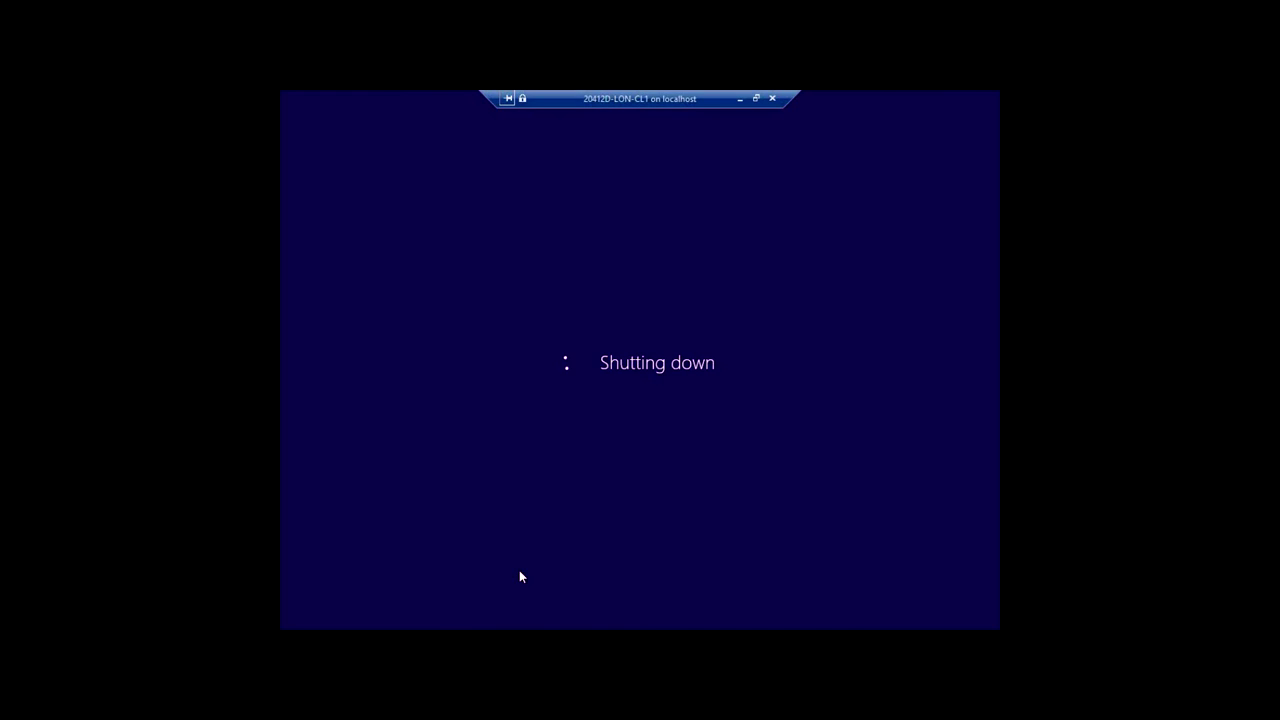
left_click(739, 98)
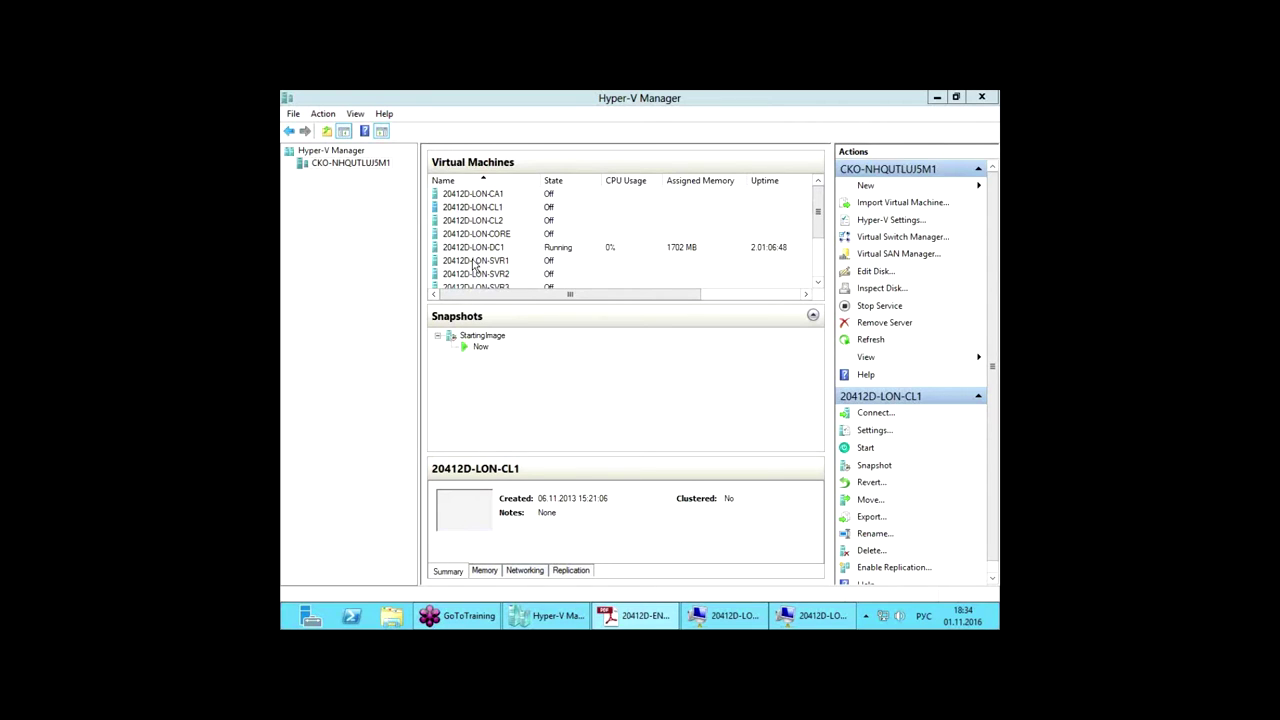
Step: Start the 20412D-LON-SVR1 virtual machine
left_click(492, 264)
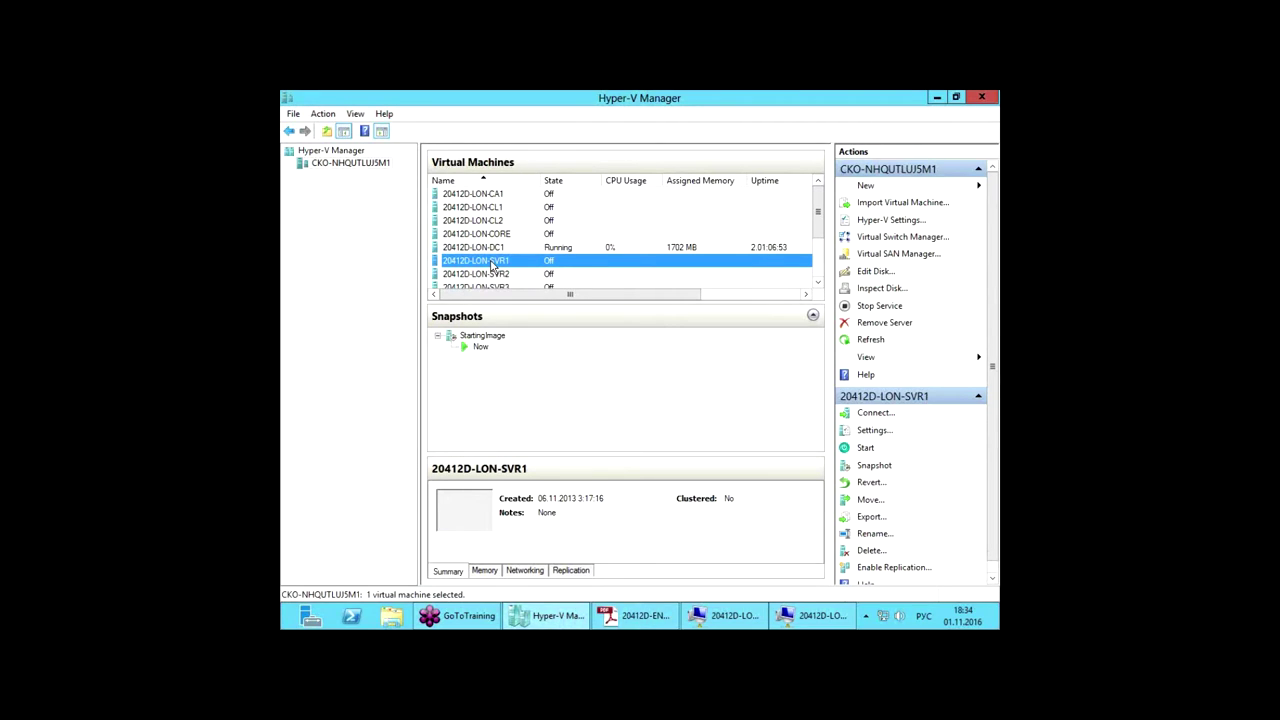
right_click(492, 264)
left_click(525, 306)
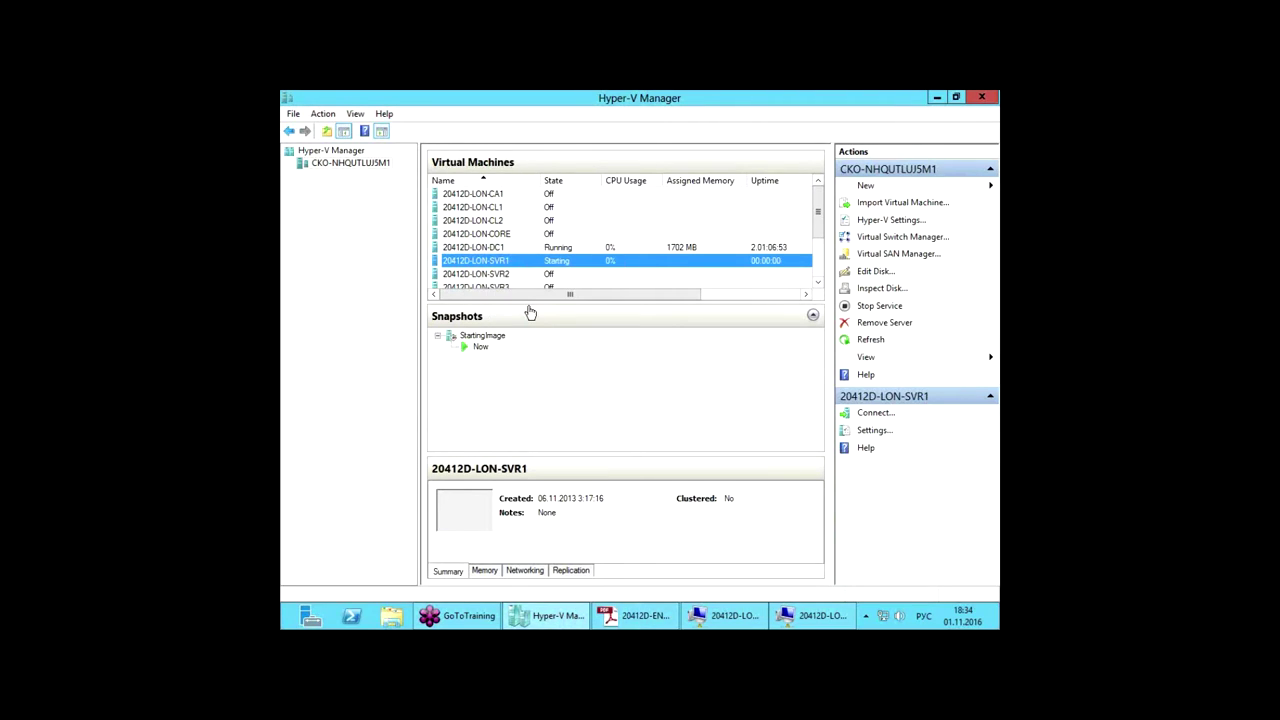
left_click(344, 133)
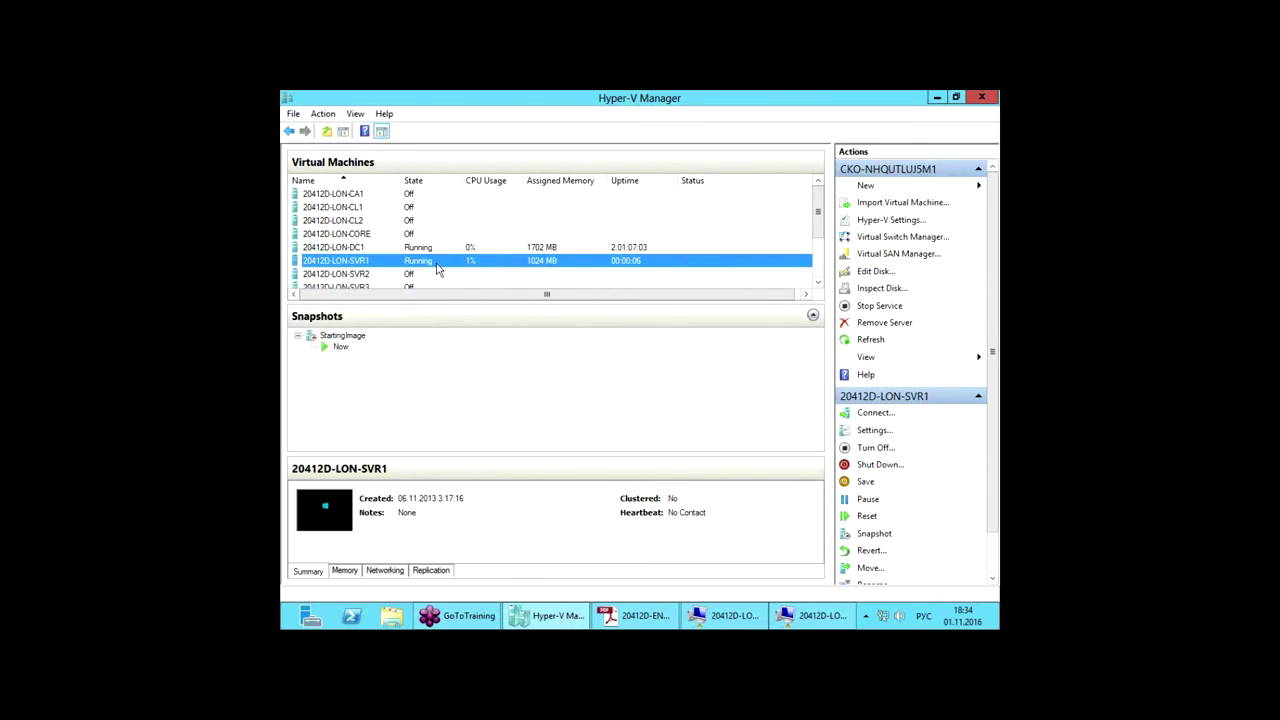
Step: Connect to the running 20412D-LON-SVR1 console
right_click(436, 269)
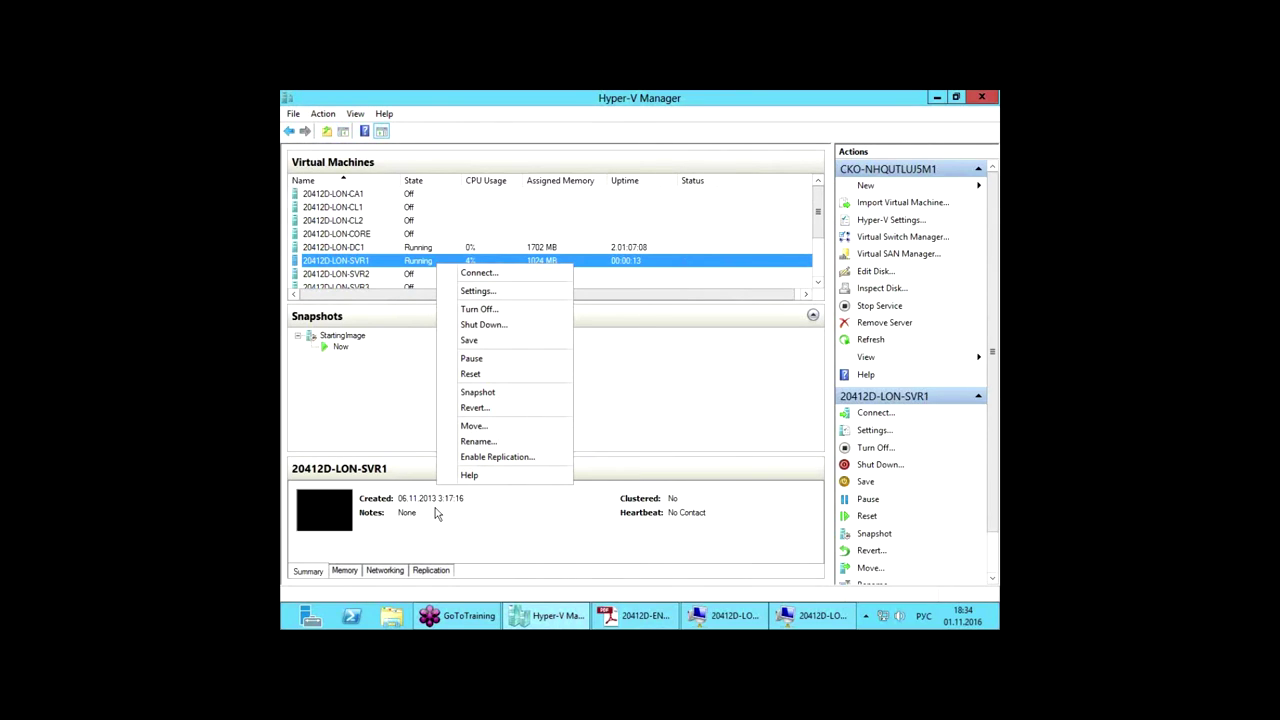
left_click(495, 271)
right_click(495, 267)
left_click(528, 274)
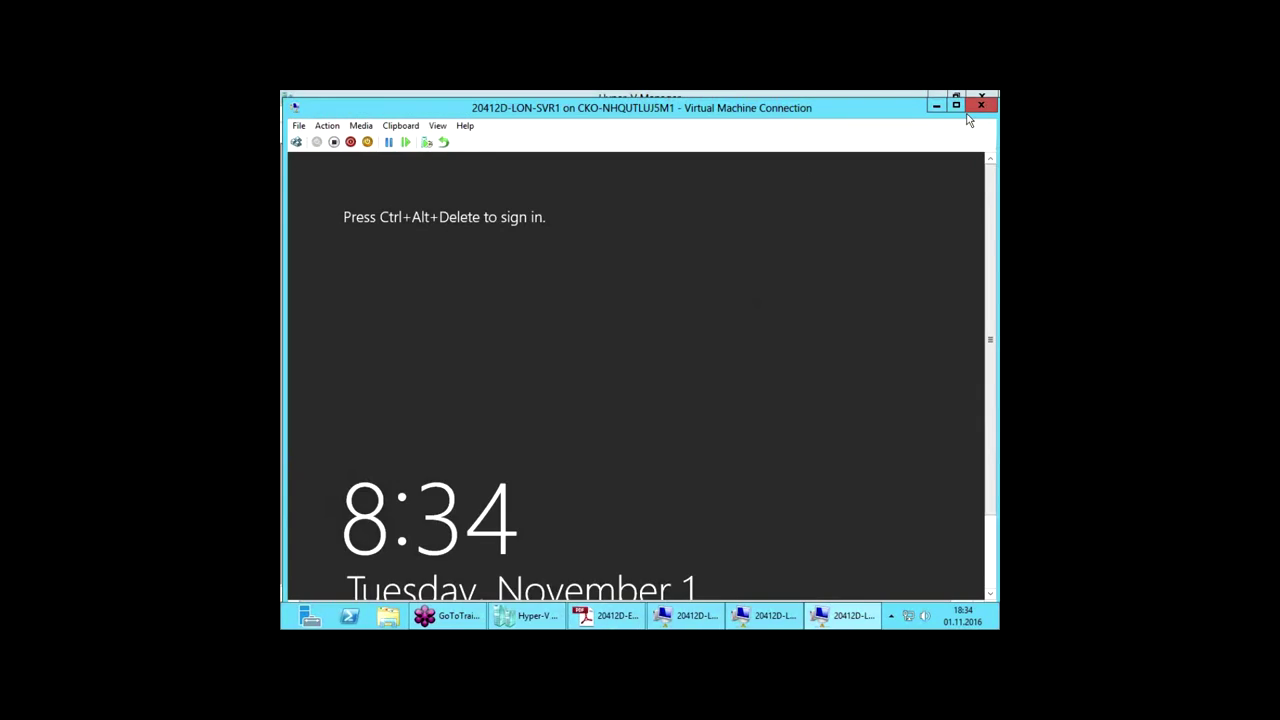
Step: Sign in to LON-SVR1 as Administrator using Ctrl+Alt+Delete and the account password
left_click(960, 106)
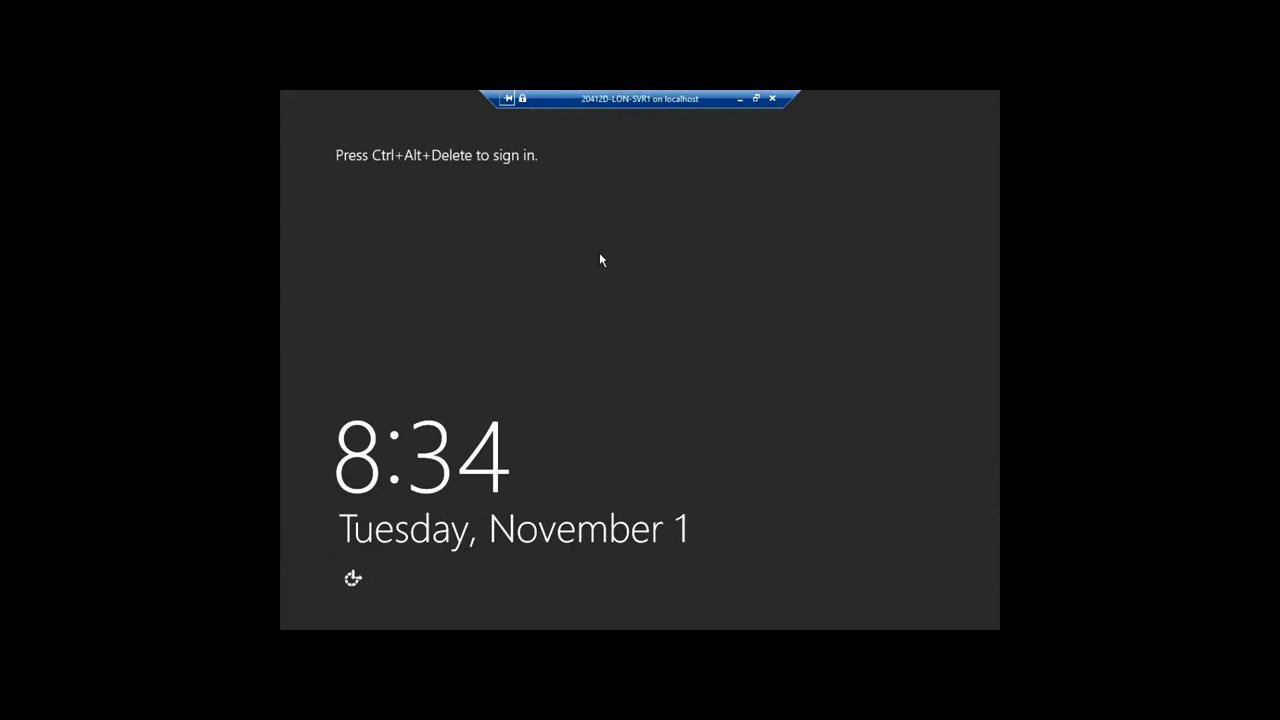
key("ctrl+alt+End")
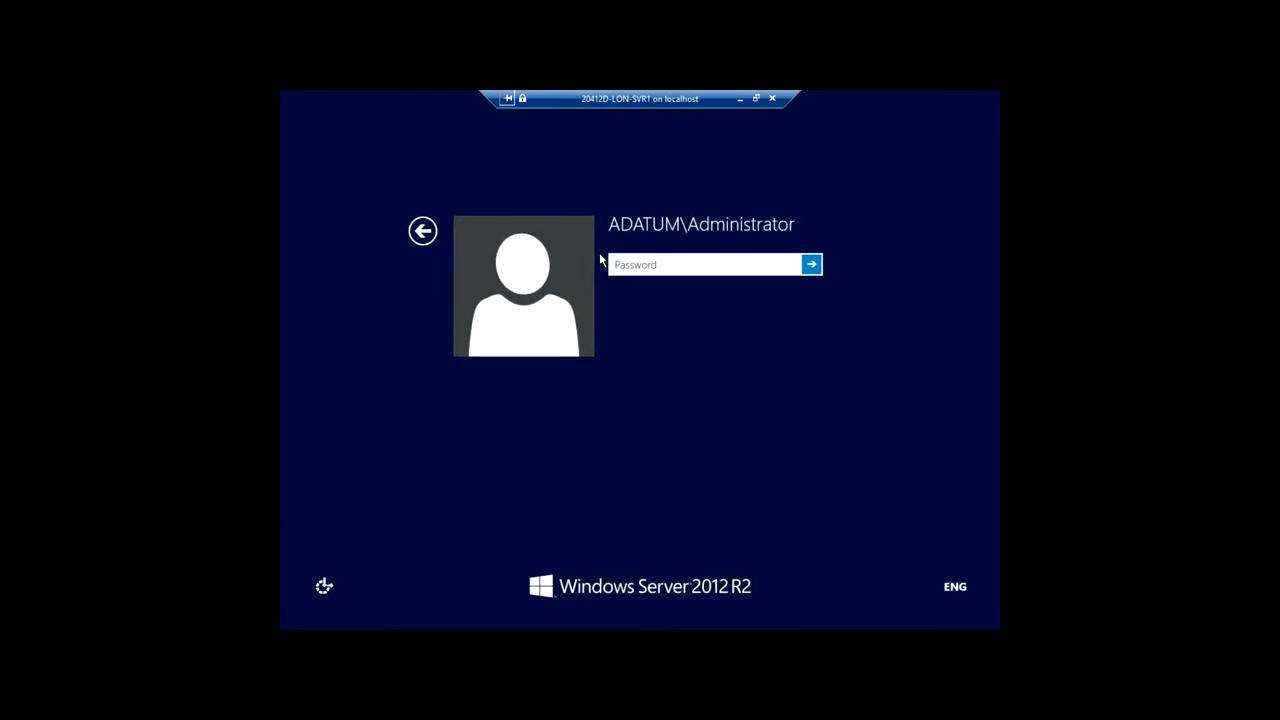
type("Pa$$w0rd")
key("Return")
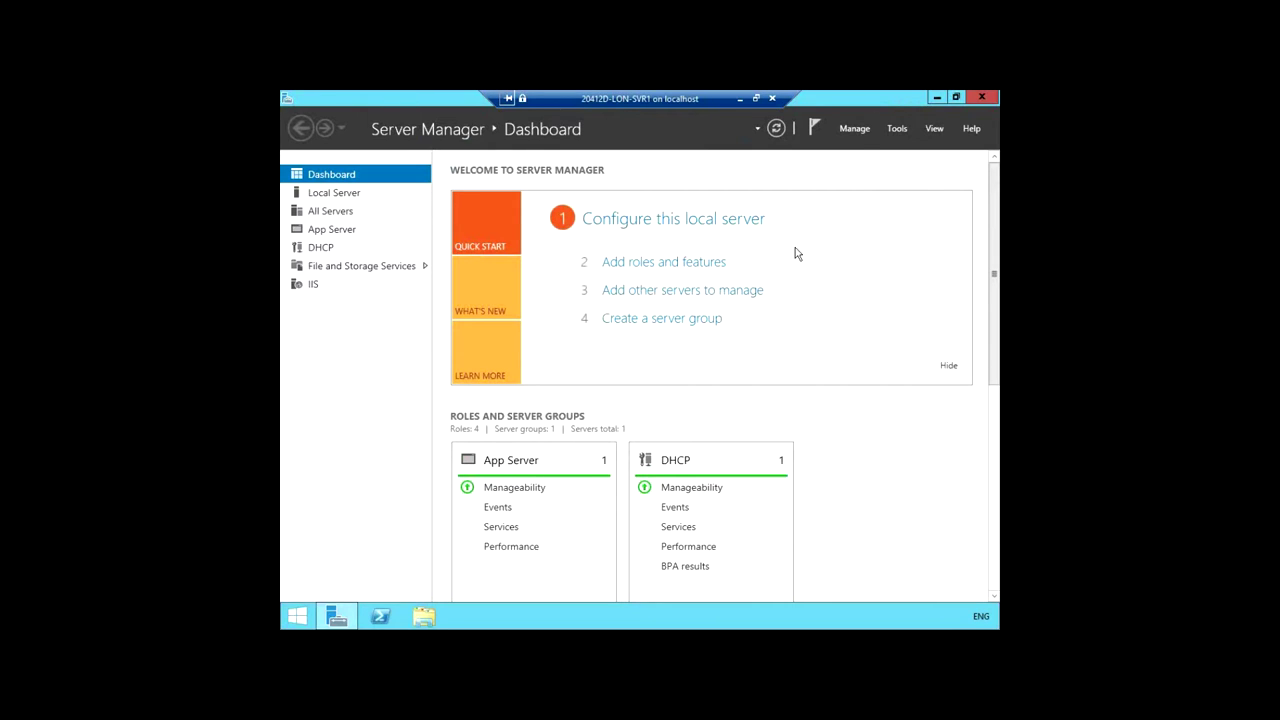
Step: Launch Internet Information Services (IIS) Manager from Server Manager's Tools menu
left_click(898, 129)
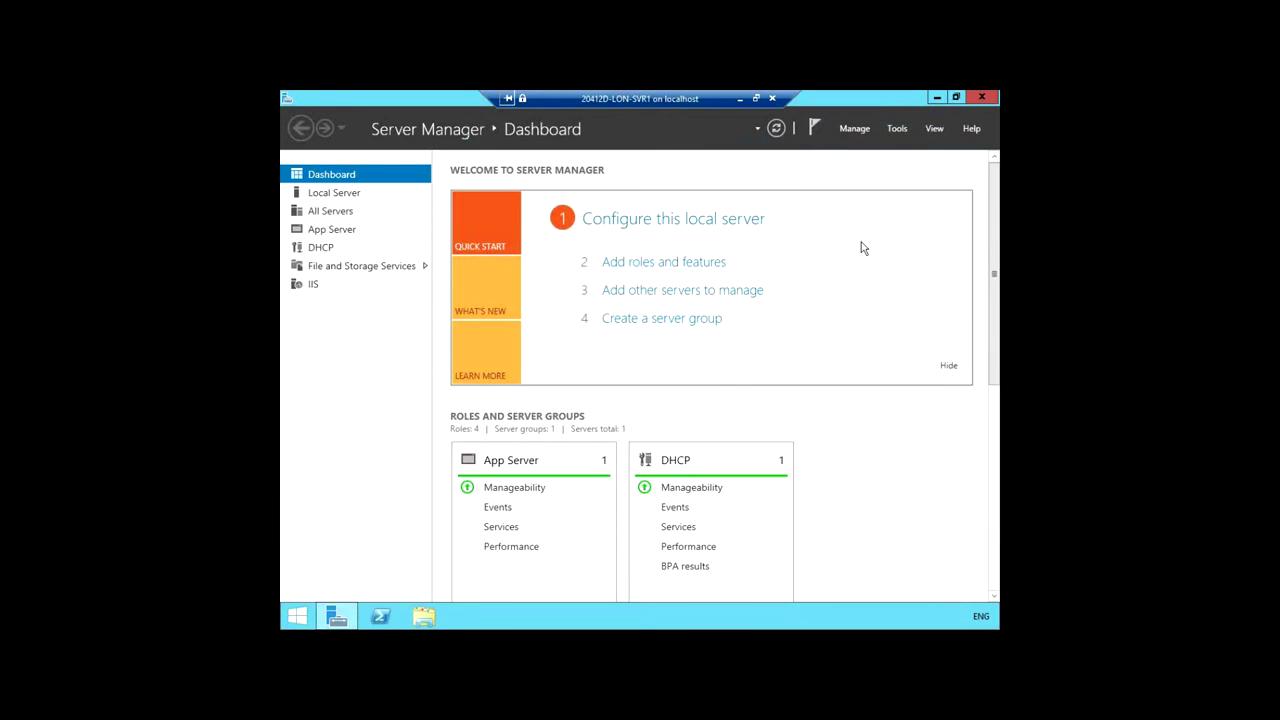
left_click(955, 97)
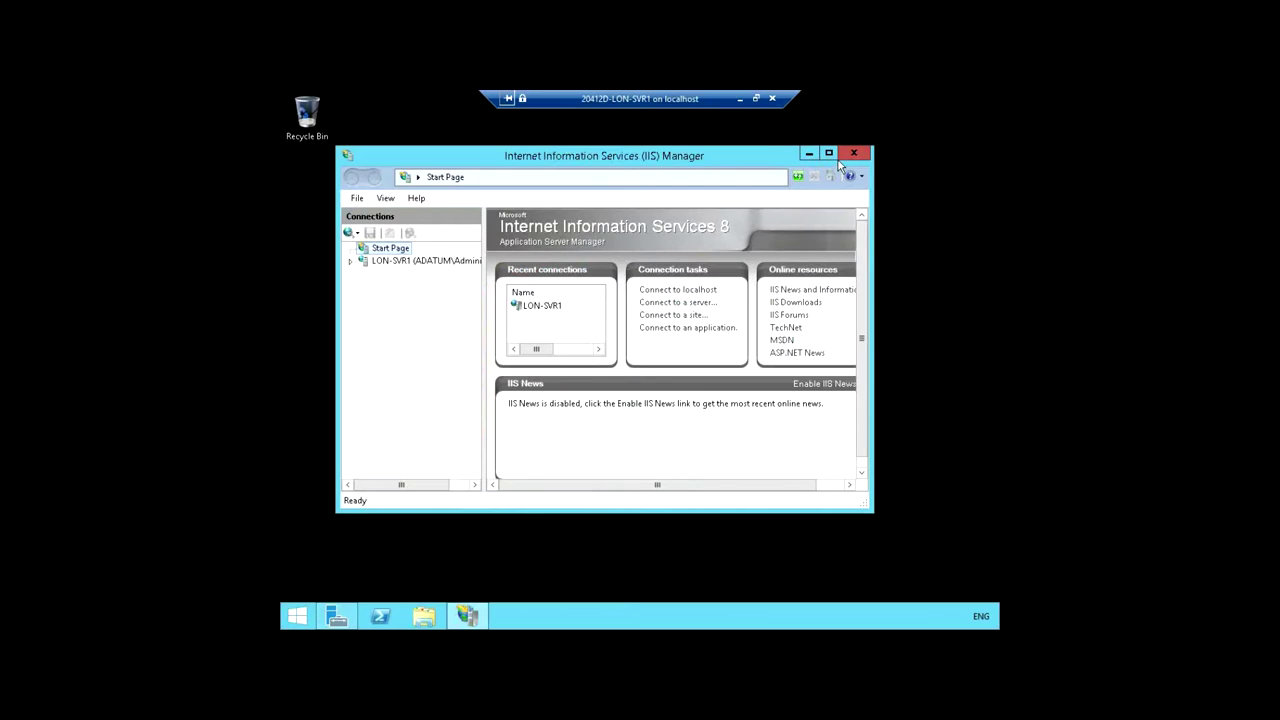
Step: Maximize IIS Manager, expand LON-SVR1 and open its Server Certificates feature
left_click(828, 153)
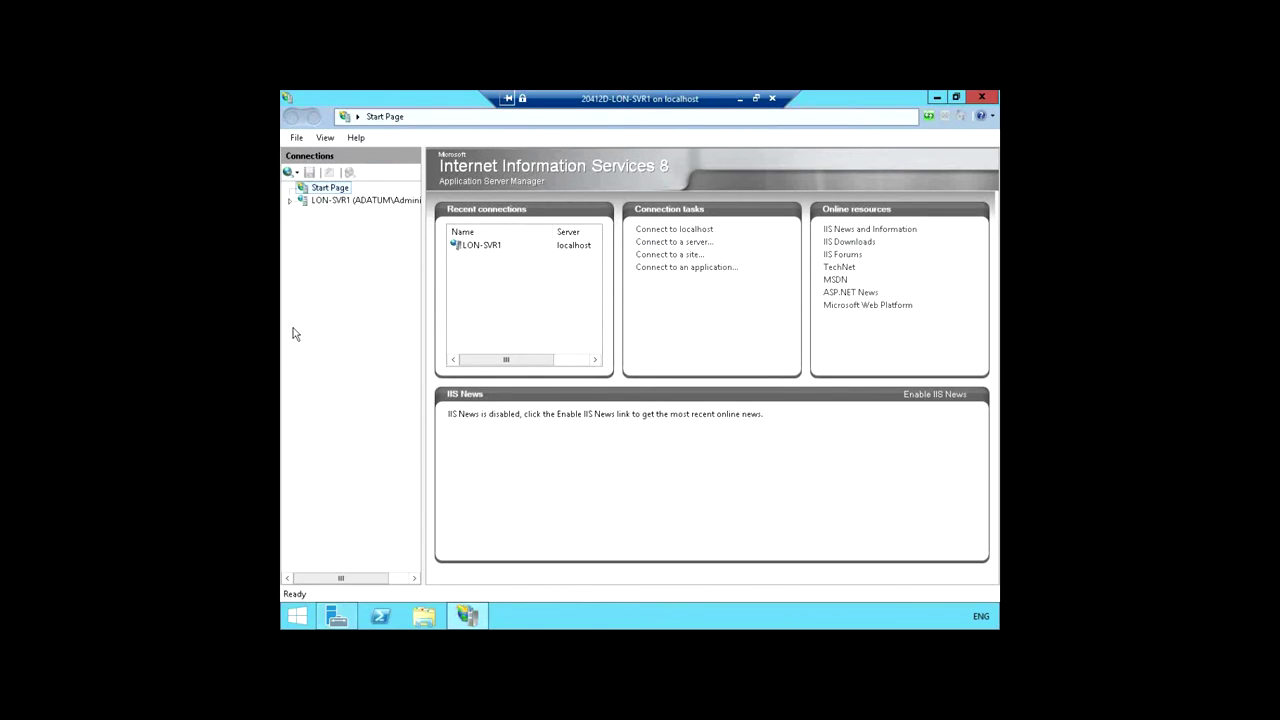
left_click(289, 201)
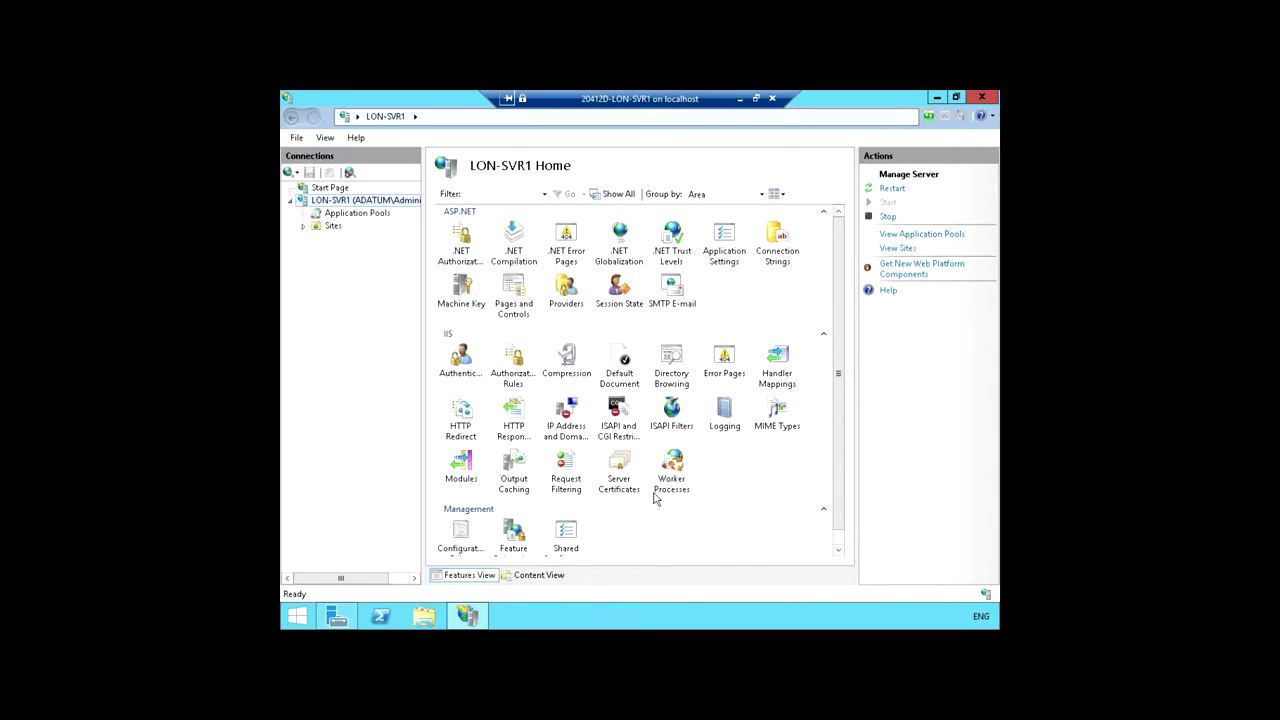
left_click(615, 470)
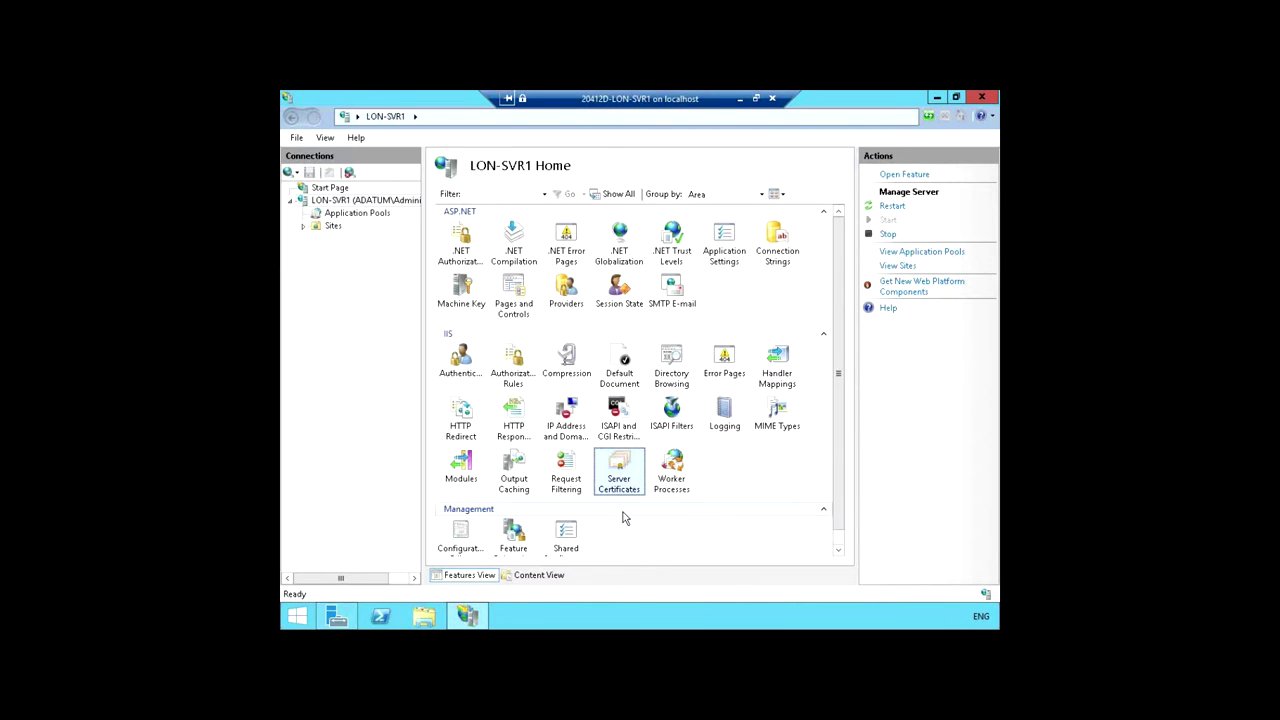
double_click(614, 469)
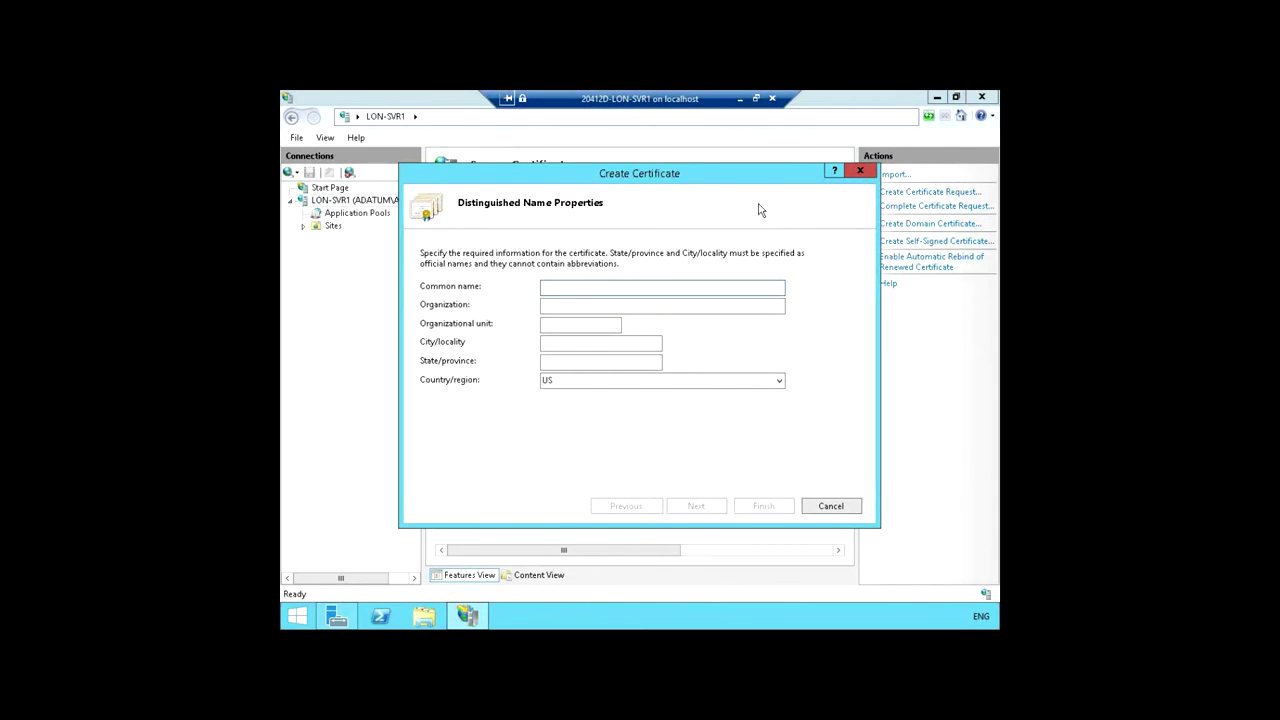
Step: Enter common name lon-svr1.adatum.com, organization A. Datum and organizational unit IT
type("lon-svr1.adatum.com")
key("Tab")
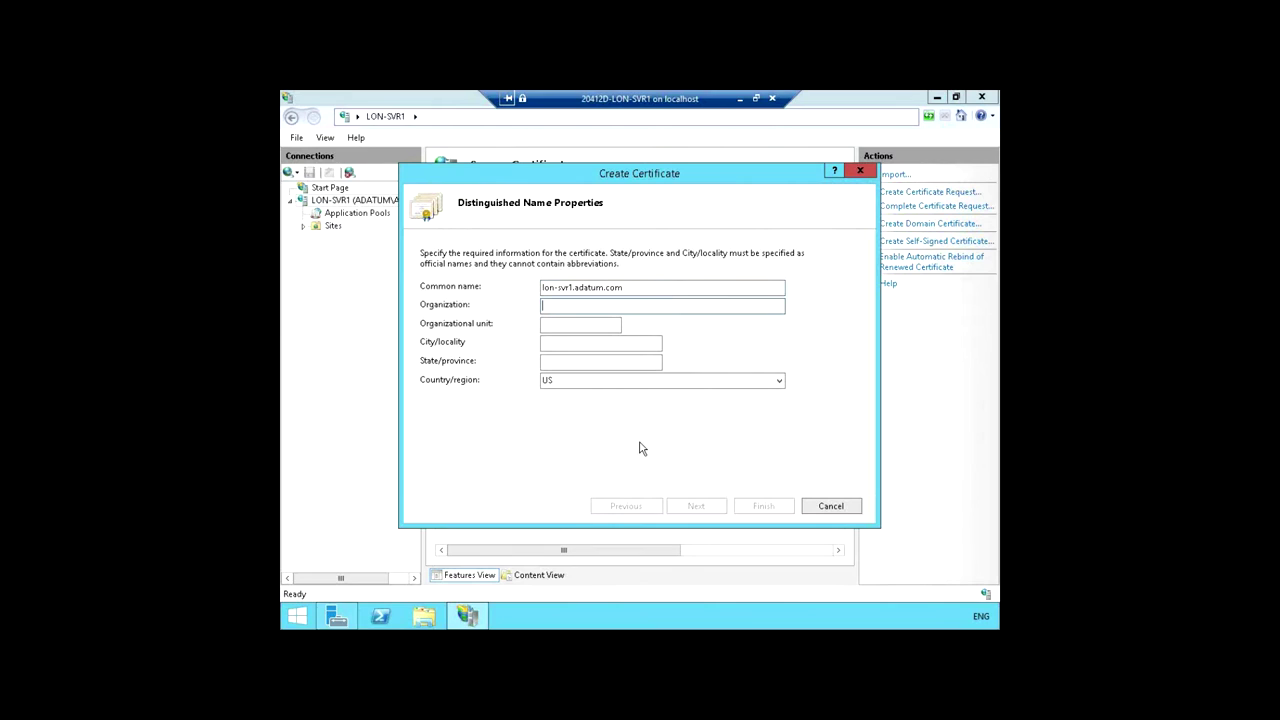
type("A. Datum")
key("Tab")
type("IT")
Step: Set city London, state England and country GB, then continue
left_click(616, 343)
type("London")
left_click(562, 364)
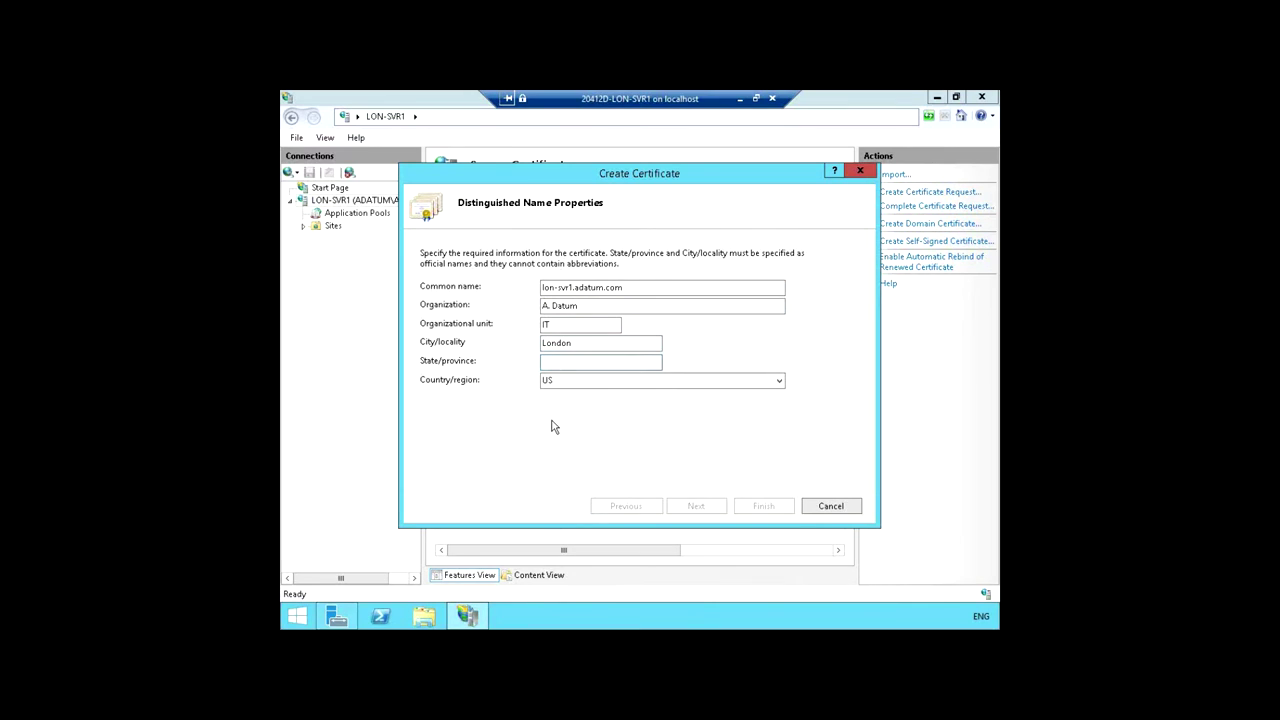
type("England")
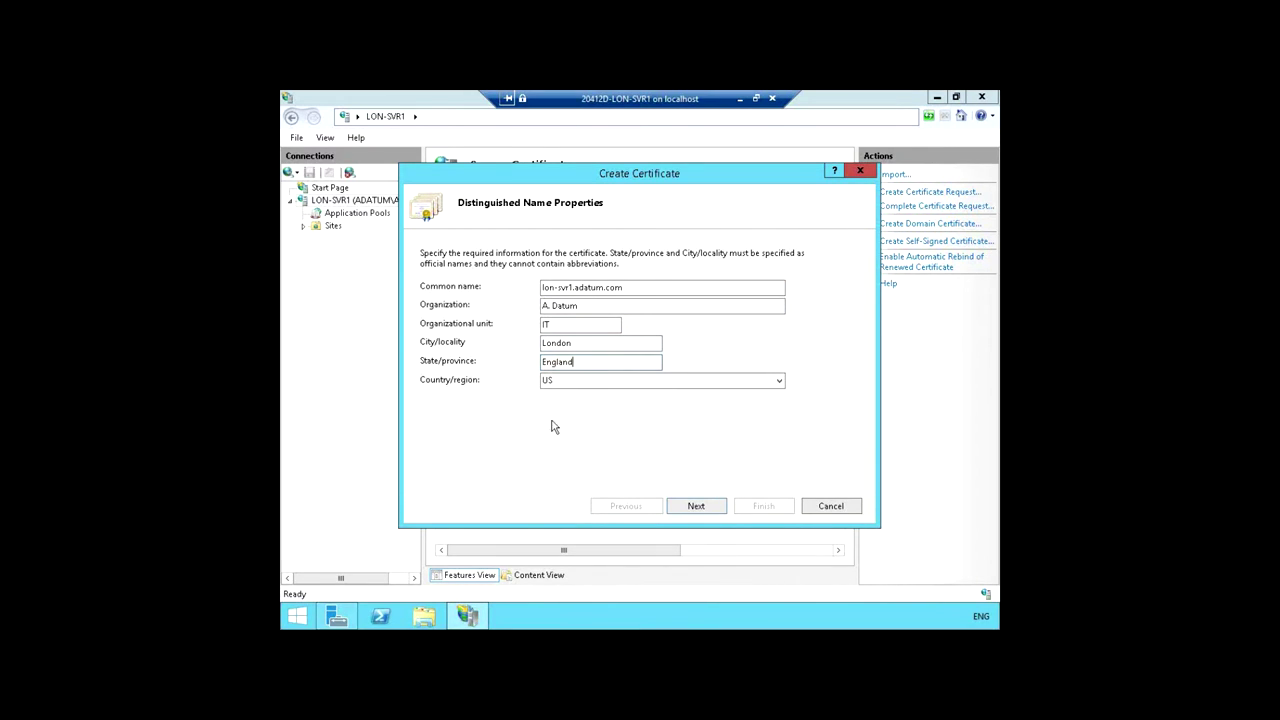
left_click(556, 381)
type("GB")
left_click(697, 507)
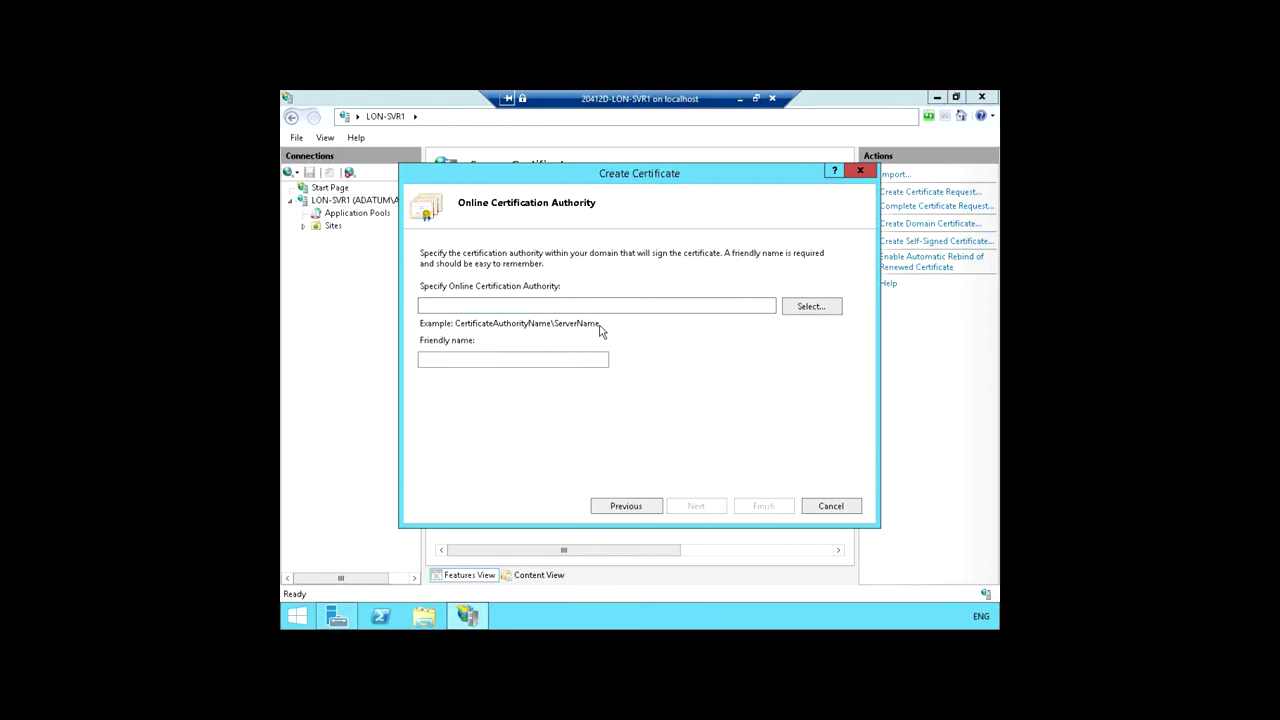
Step: Choose AdatumCA on LON-DC1.Adatum.com as the CA and enter friendly name AdatumTestAppCertificate
left_click(810, 307)
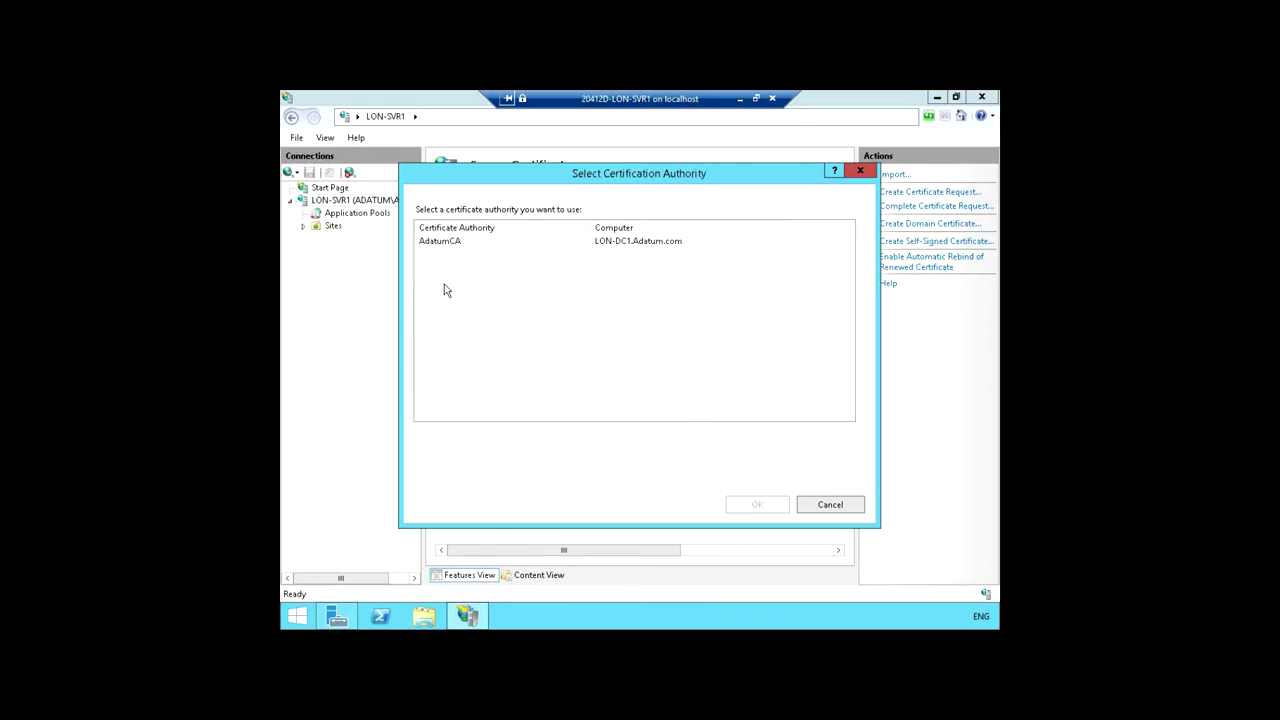
left_click(448, 245)
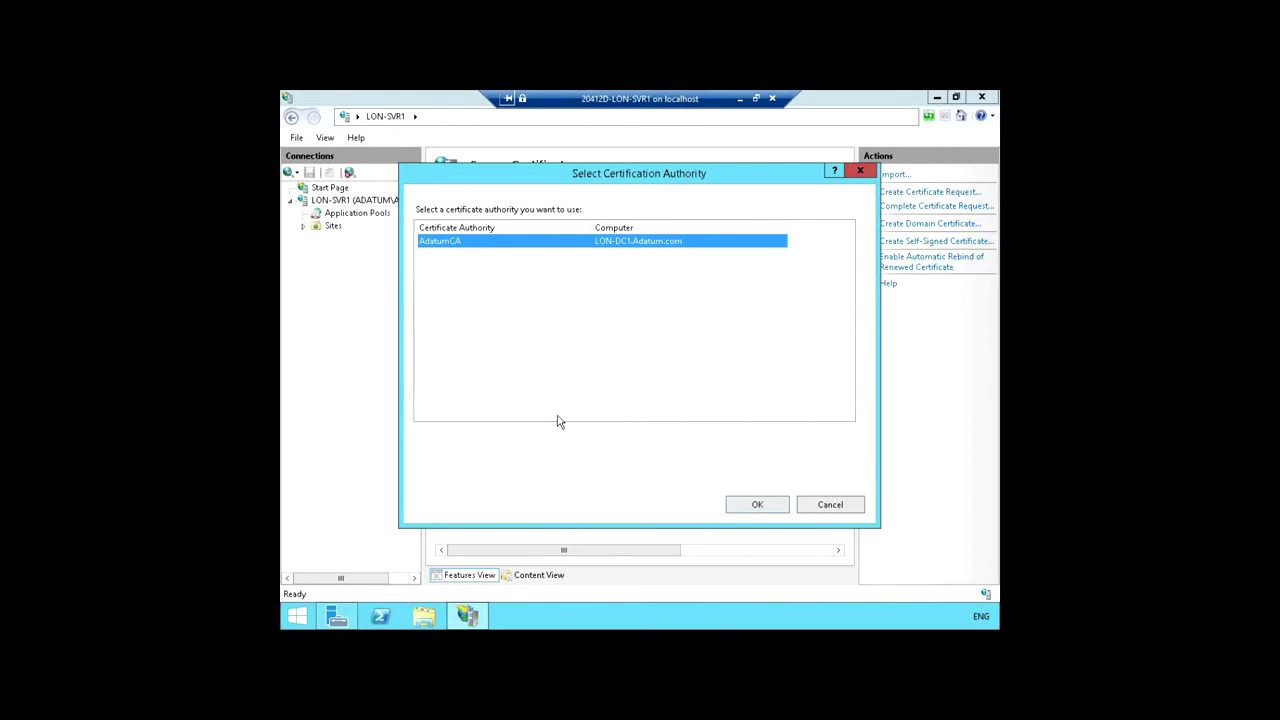
left_click(757, 504)
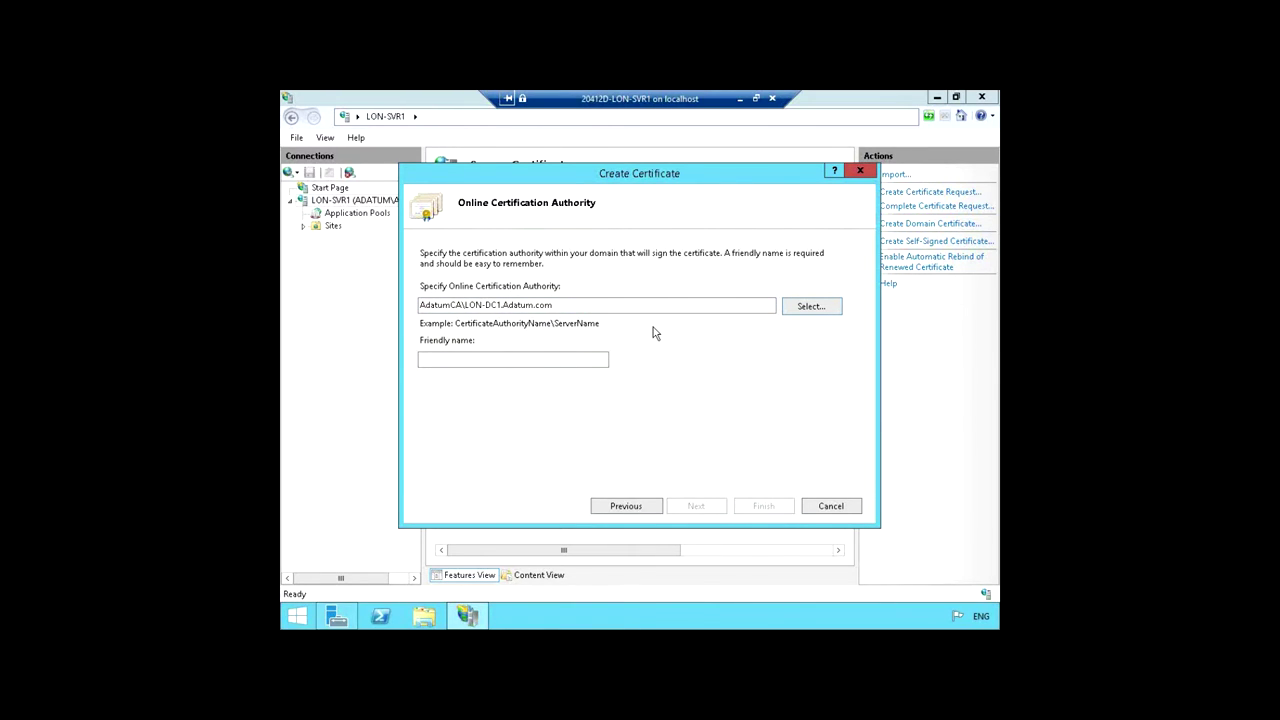
left_click(490, 358)
type("Adatu")
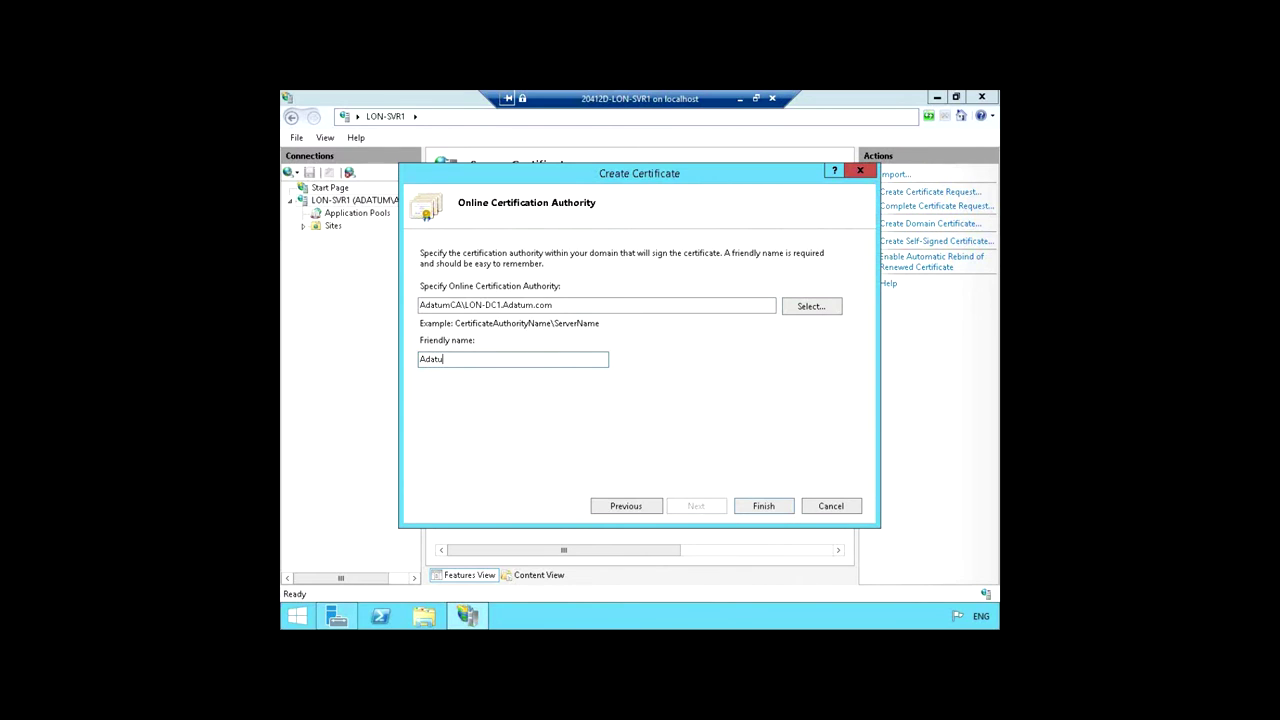
type("mTestAppCertificate")
Step: Finish the request, review AdatumTestAppCertificate's columns in the certificate list, and expand Sites
left_click(761, 507)
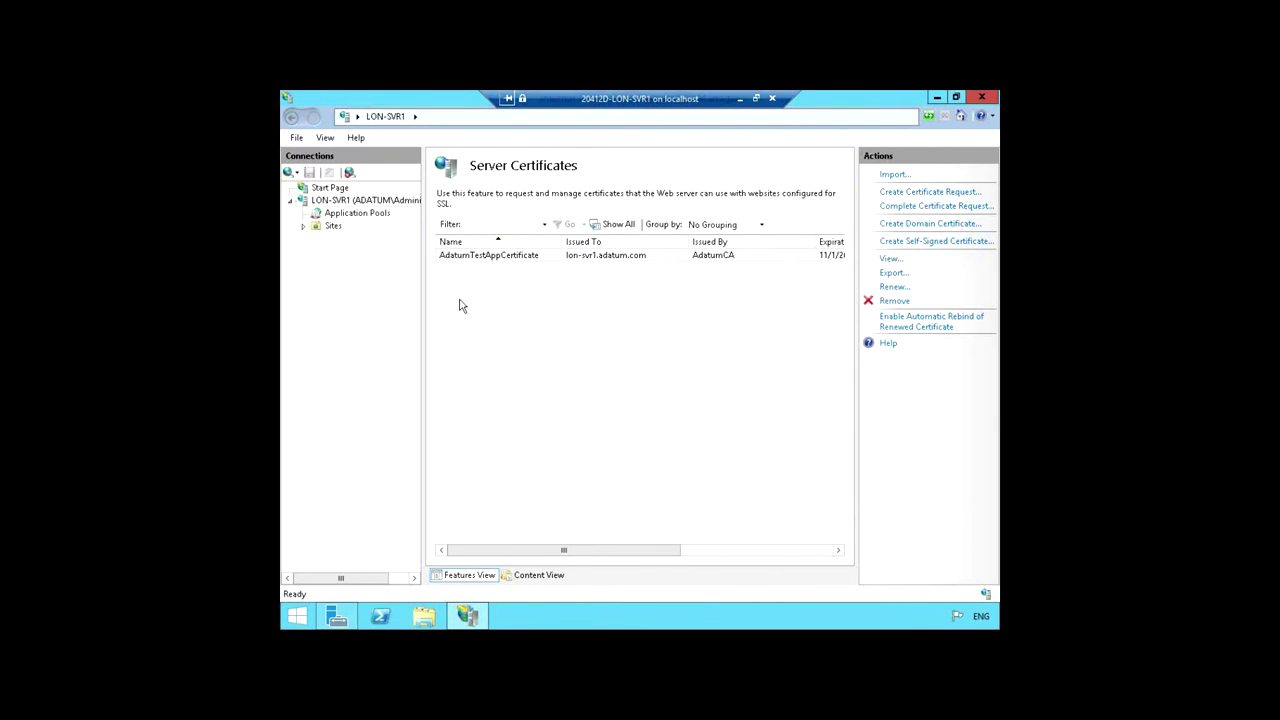
left_click(445, 259)
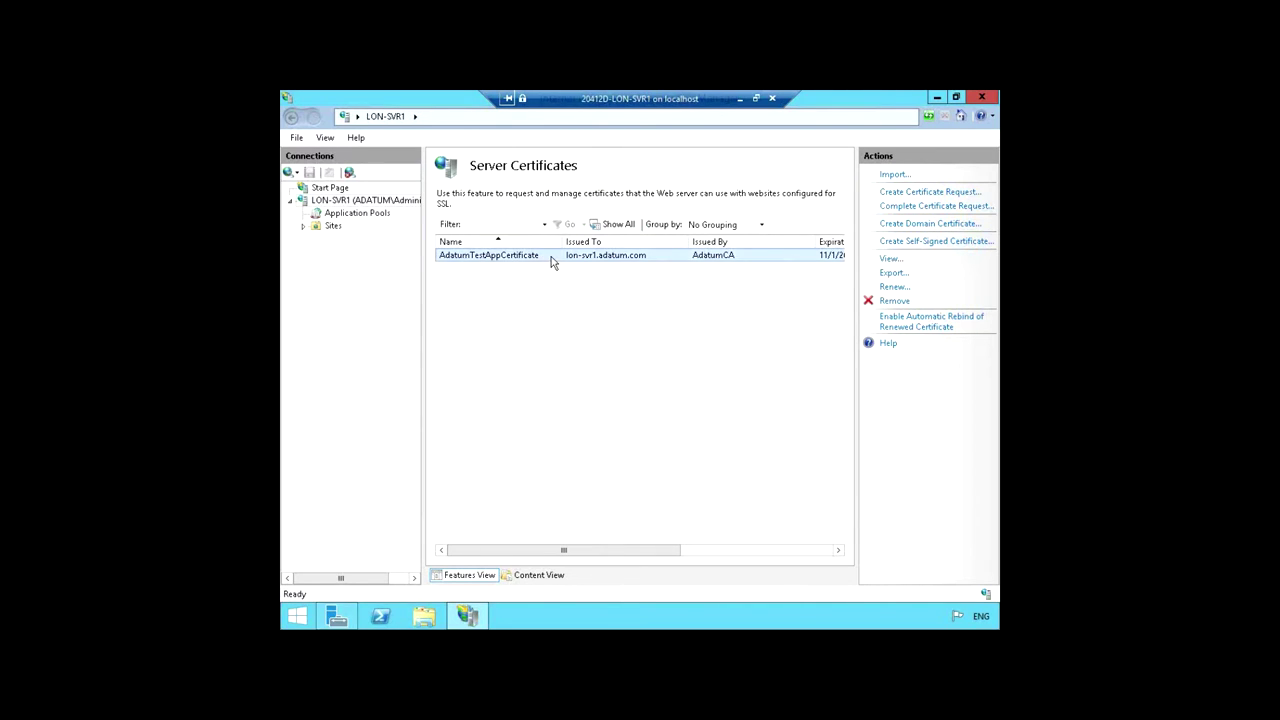
left_click_drag(561, 241, 551, 241)
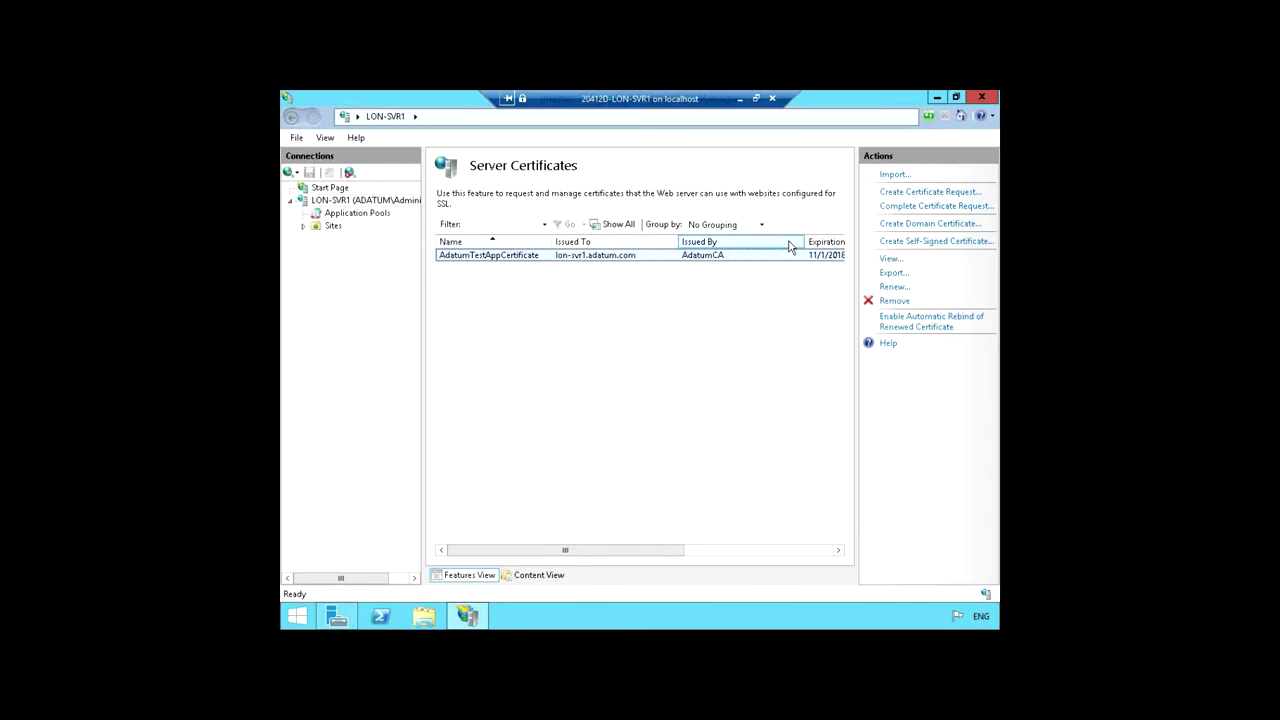
left_click_drag(804, 241, 655, 241)
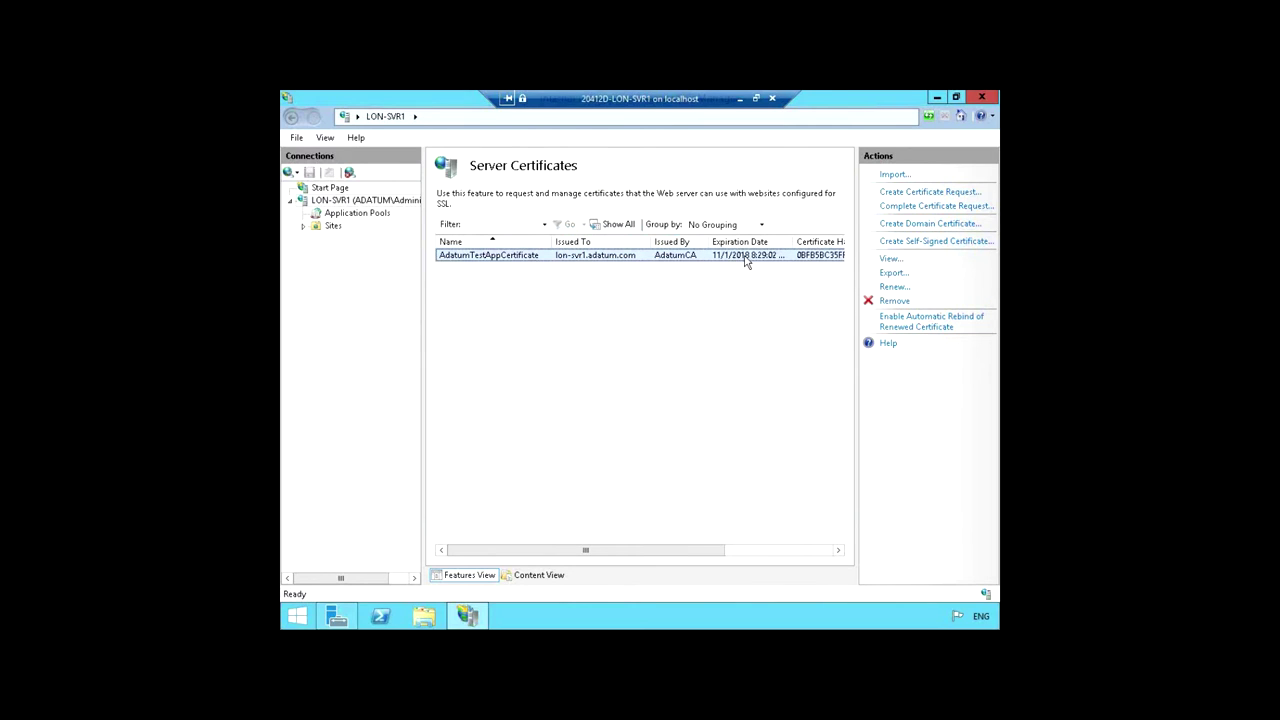
left_click_drag(699, 550, 523, 560)
left_click(303, 226)
Step: Show the Site Bindings for Default Web Site, which list only http on port 80
left_click(364, 240)
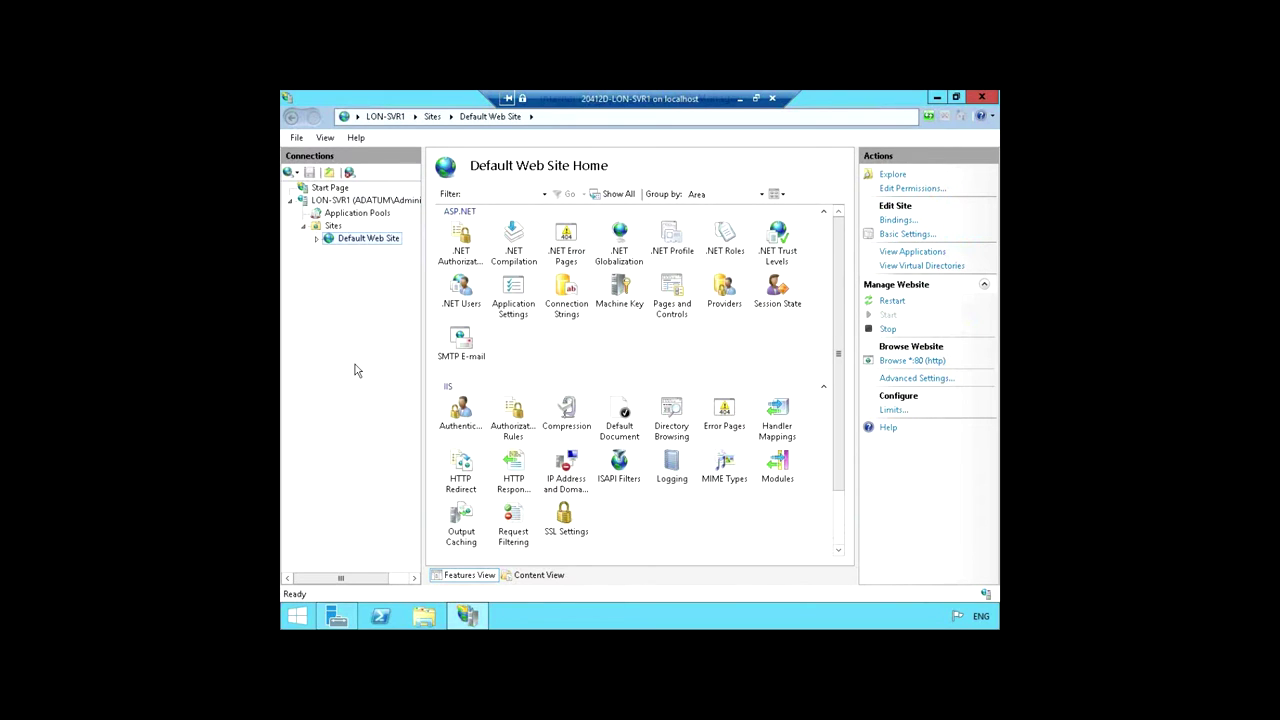
left_click(905, 221)
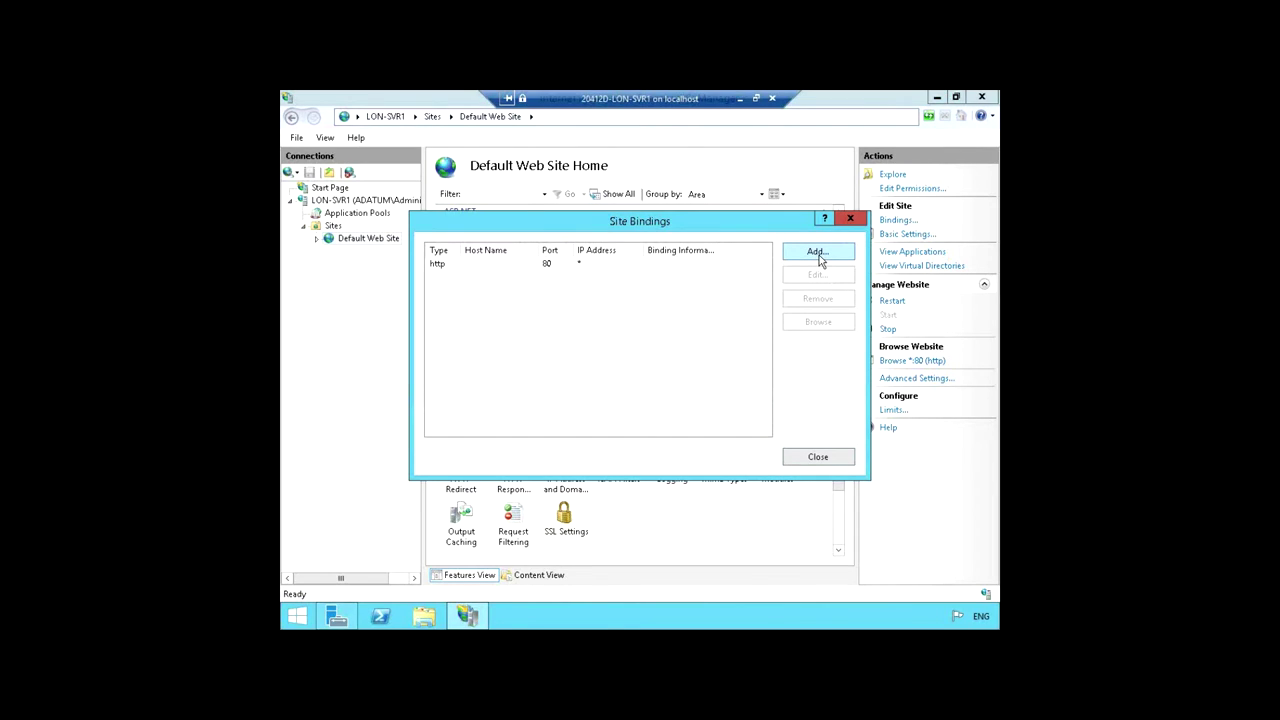
Step: Start a new site binding for Default Web Site with type https
left_click(817, 253)
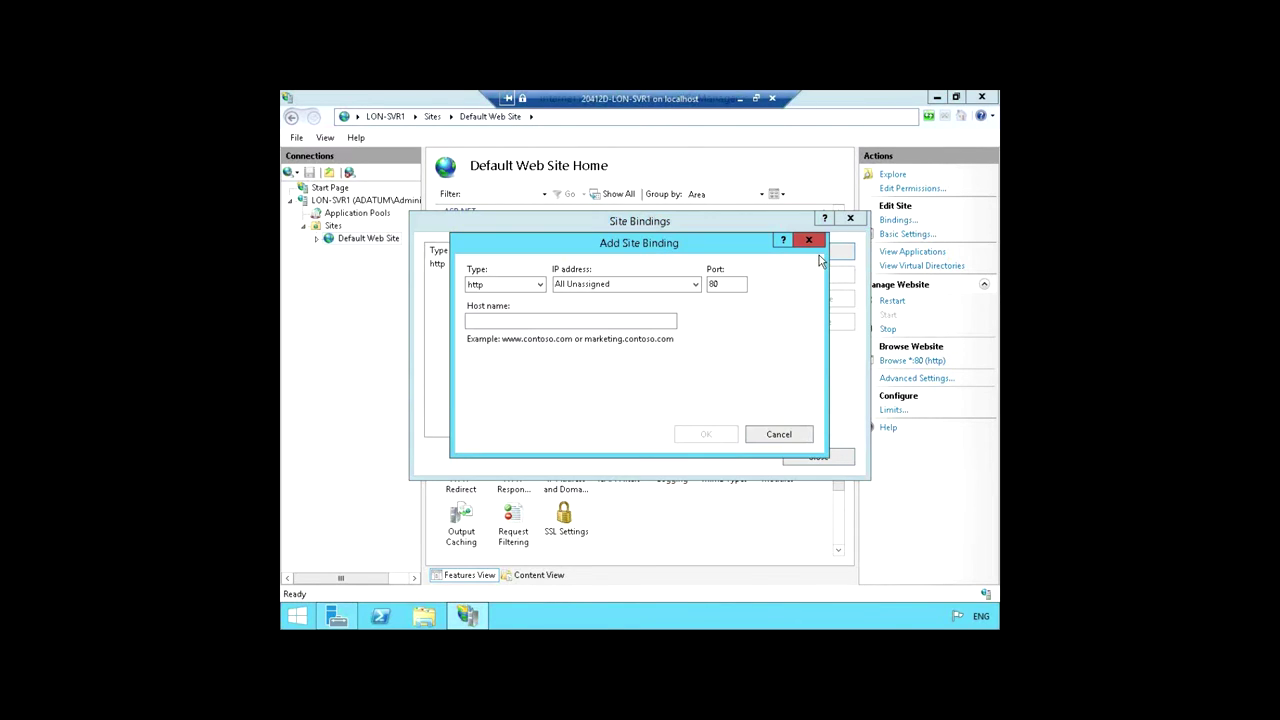
left_click(539, 287)
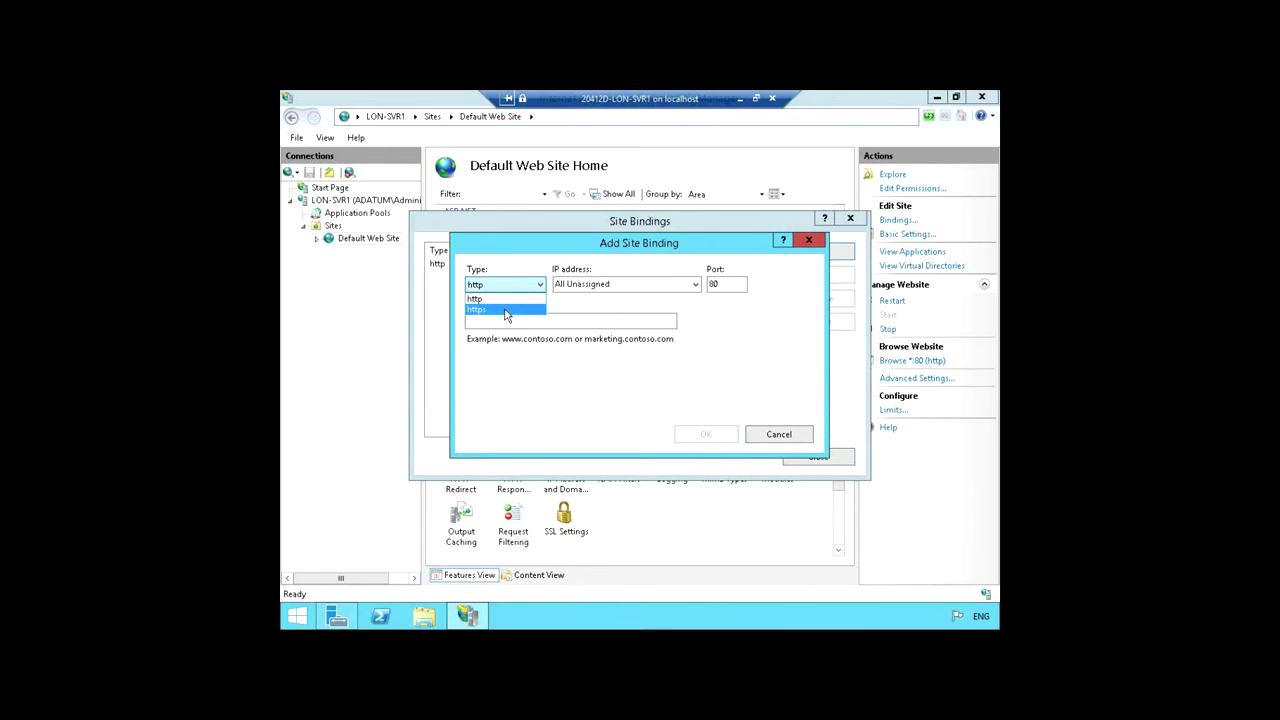
left_click(506, 312)
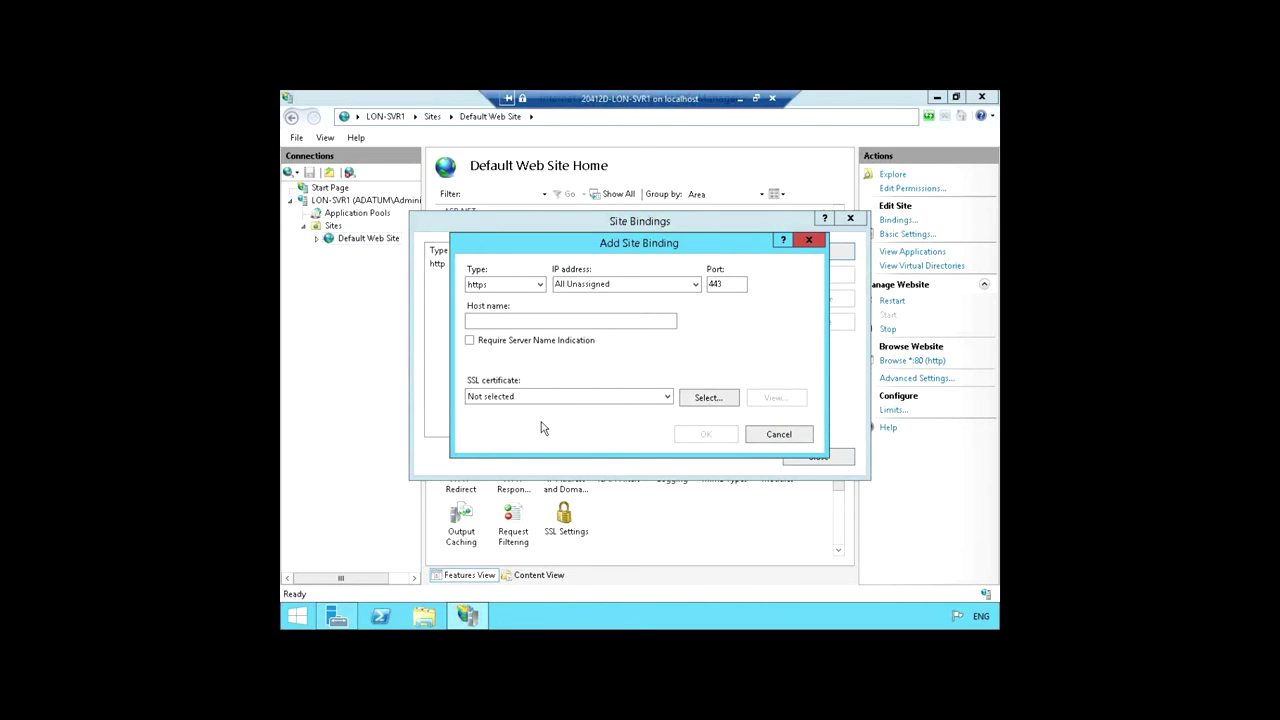
Step: Use AdatumTestAppCertificate for the port 443 binding, save it, and close IIS Manager
left_click(664, 398)
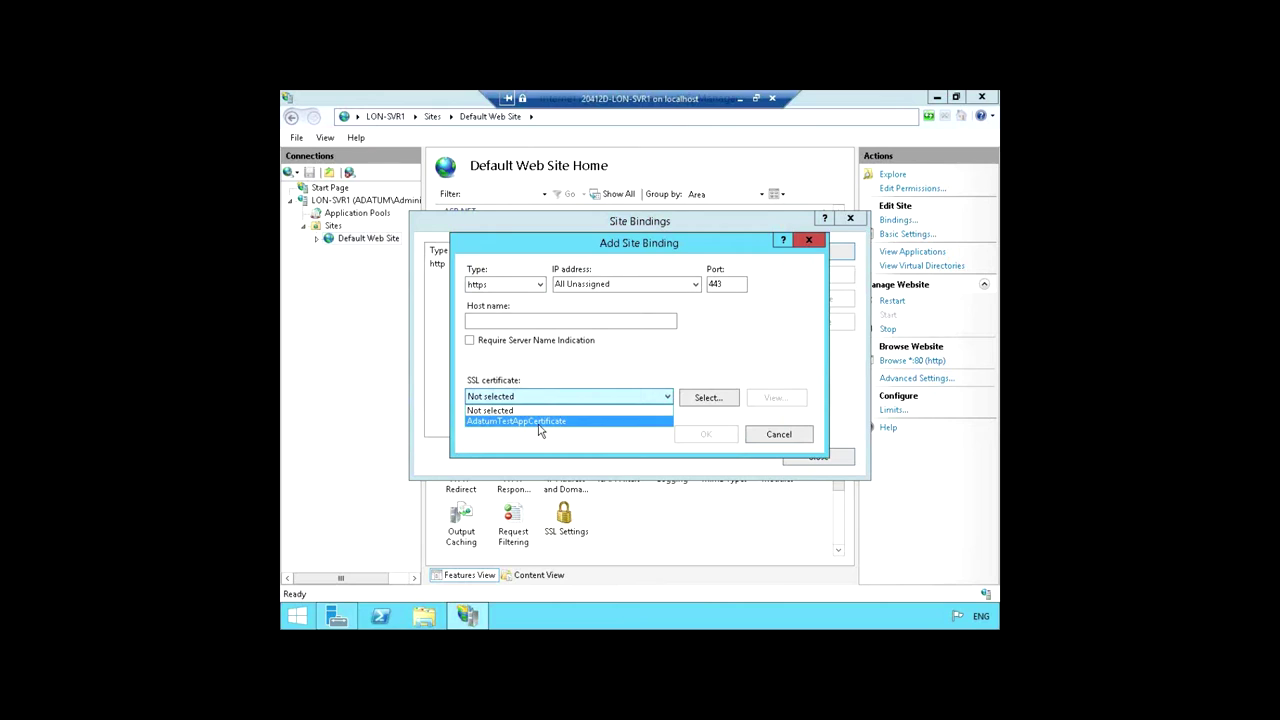
left_click(539, 422)
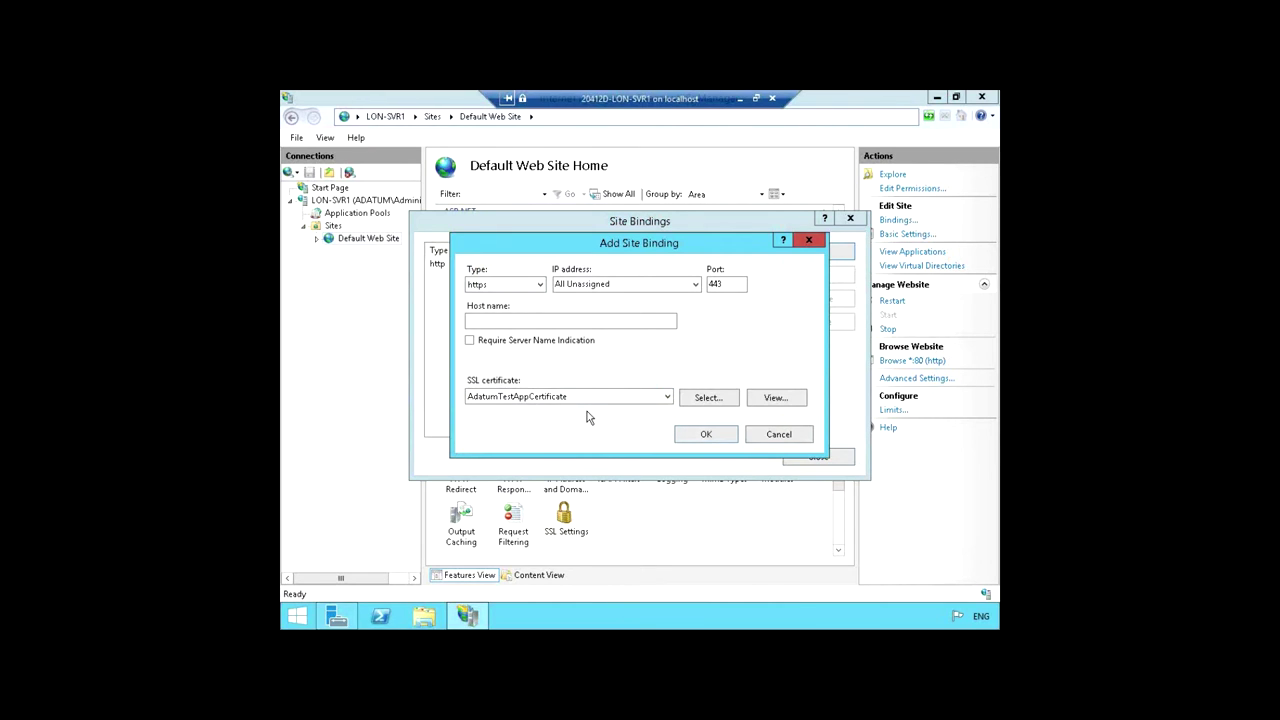
left_click(706, 435)
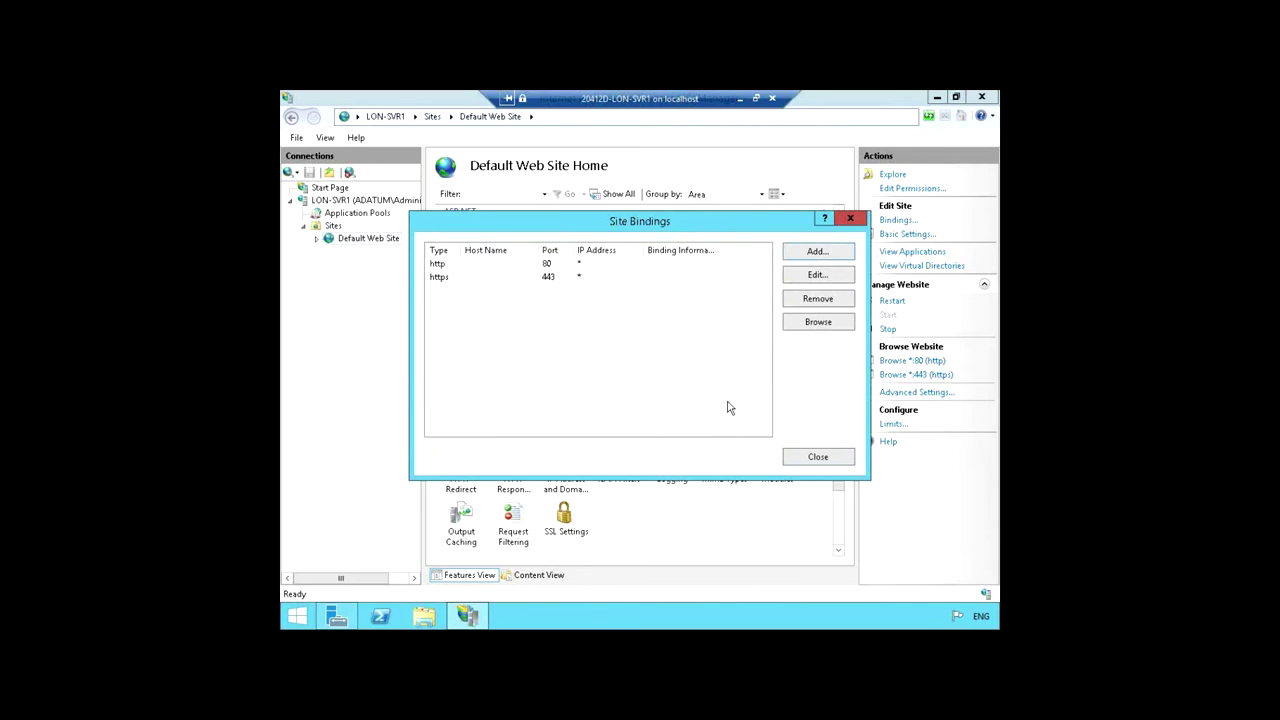
left_click(818, 457)
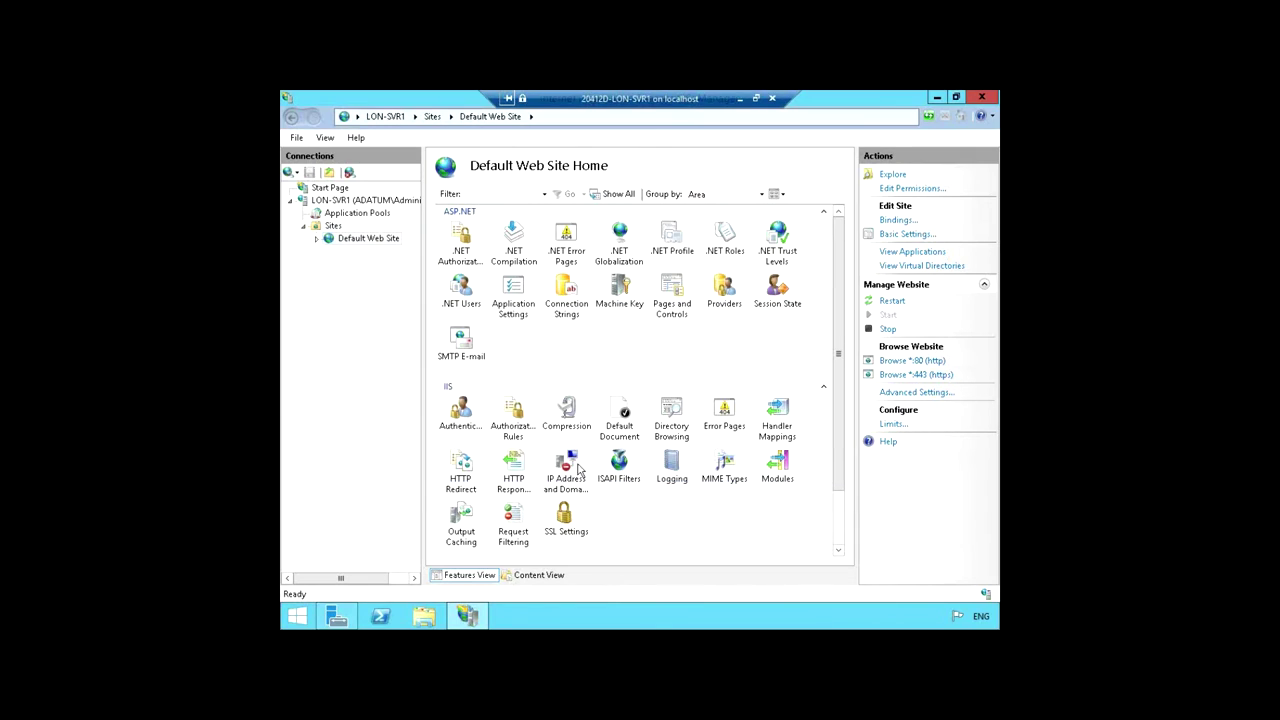
left_click(984, 99)
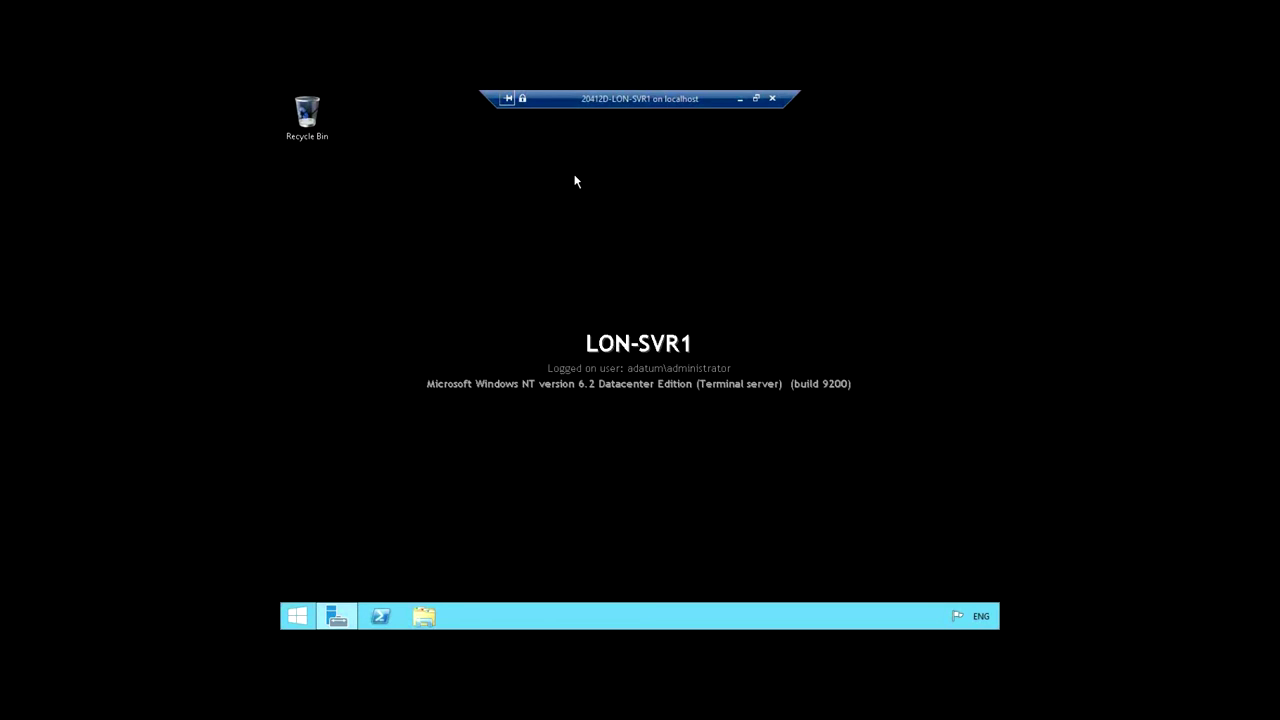
Step: Leave the LON-SVR1 session, open the 20412D-LON-DC1 console and start Server Manager there
left_click(739, 98)
double_click(341, 250)
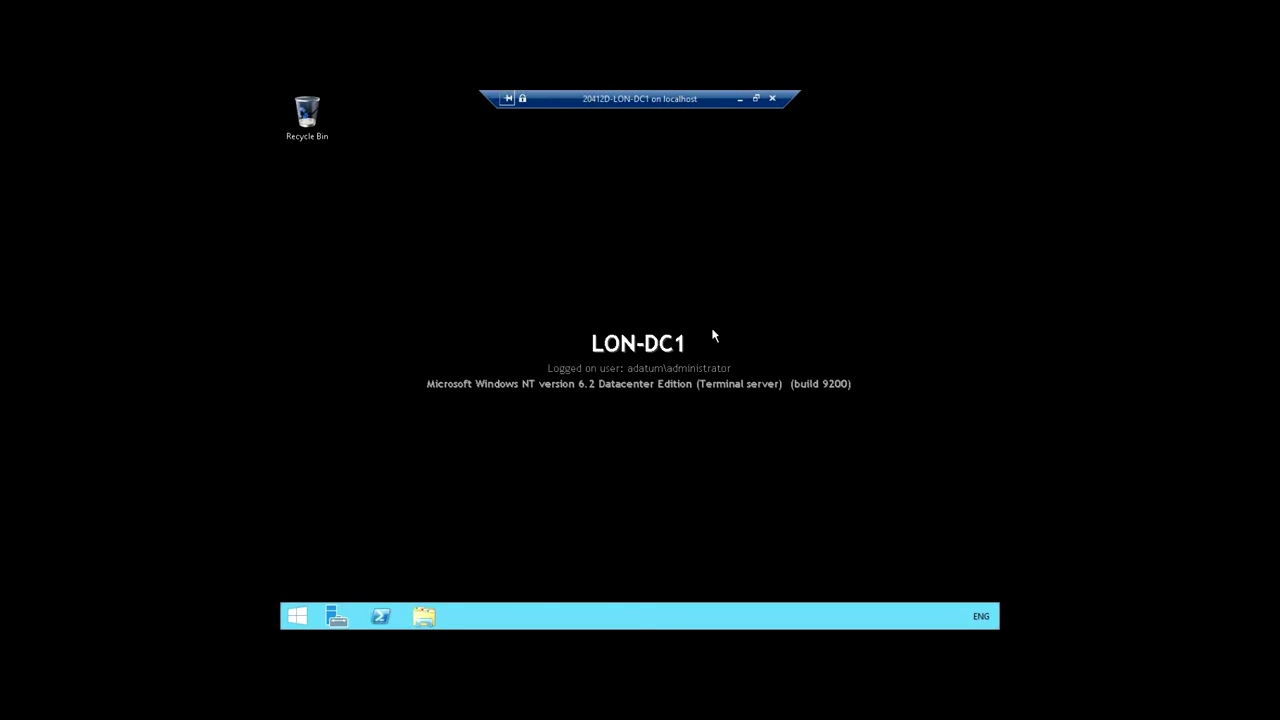
left_click(337, 620)
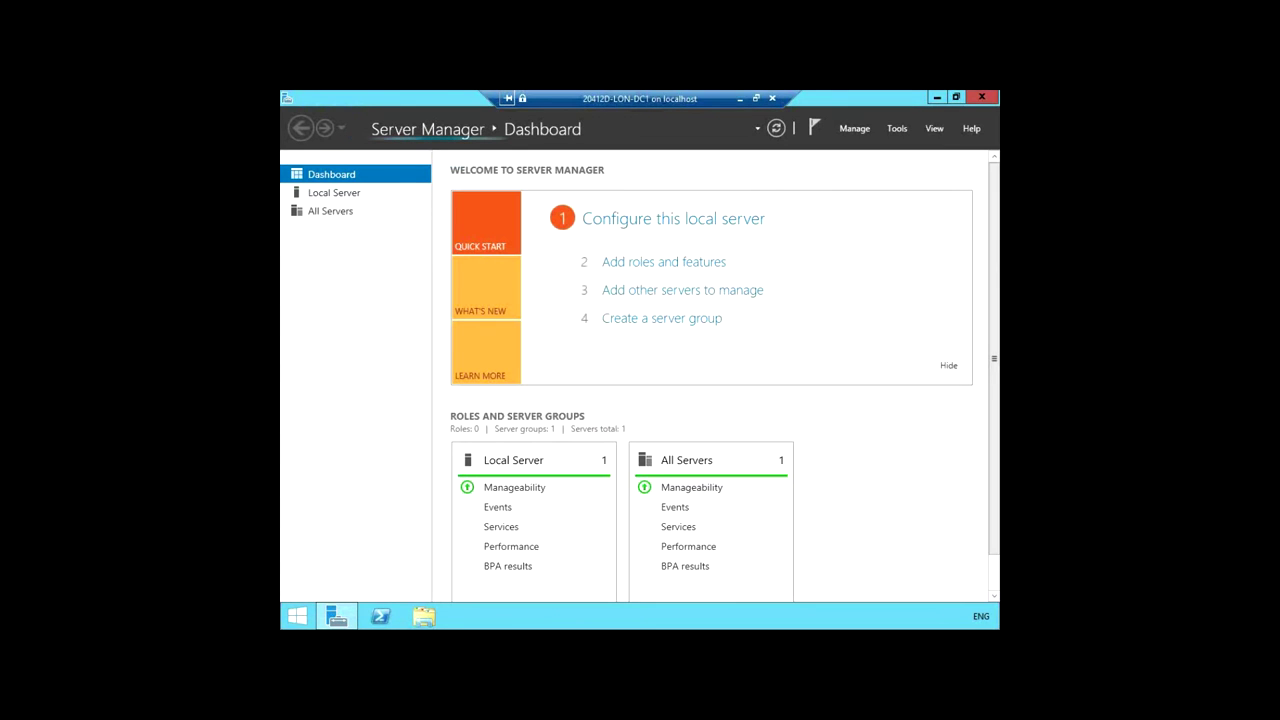
Step: Launch AD FS Management from Server Manager's Tools menu
left_click(897, 130)
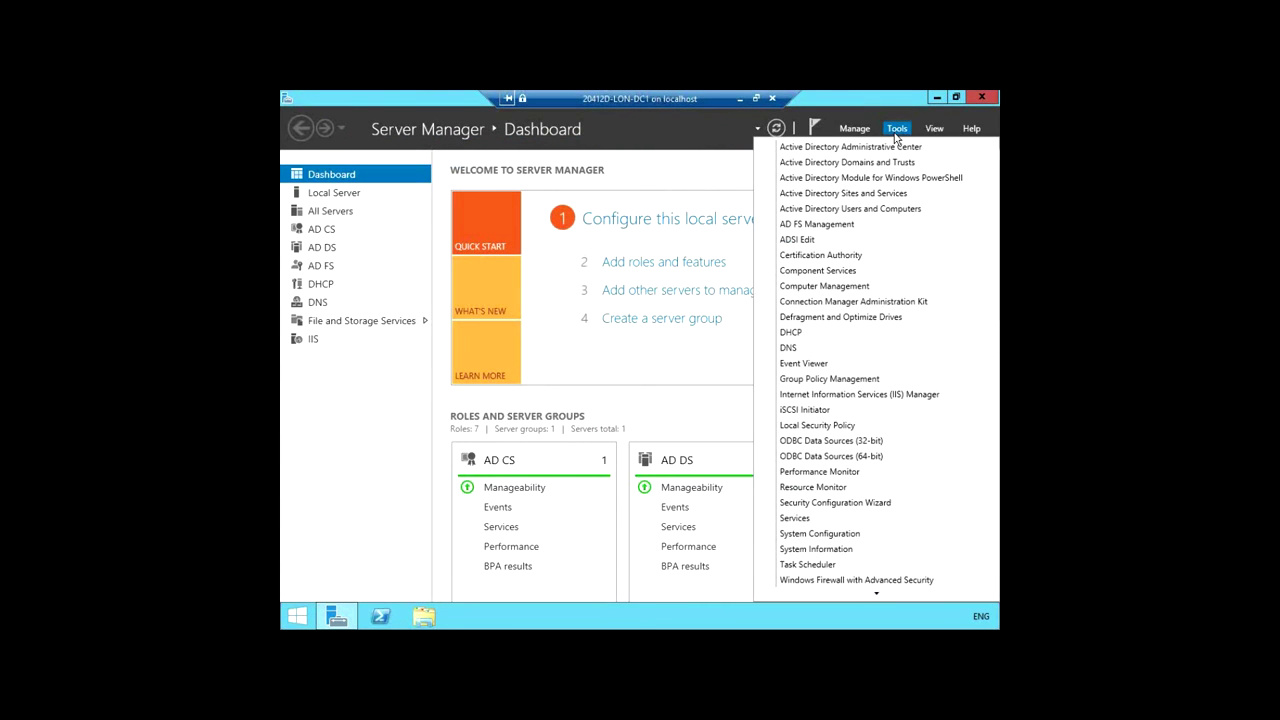
left_click(845, 226)
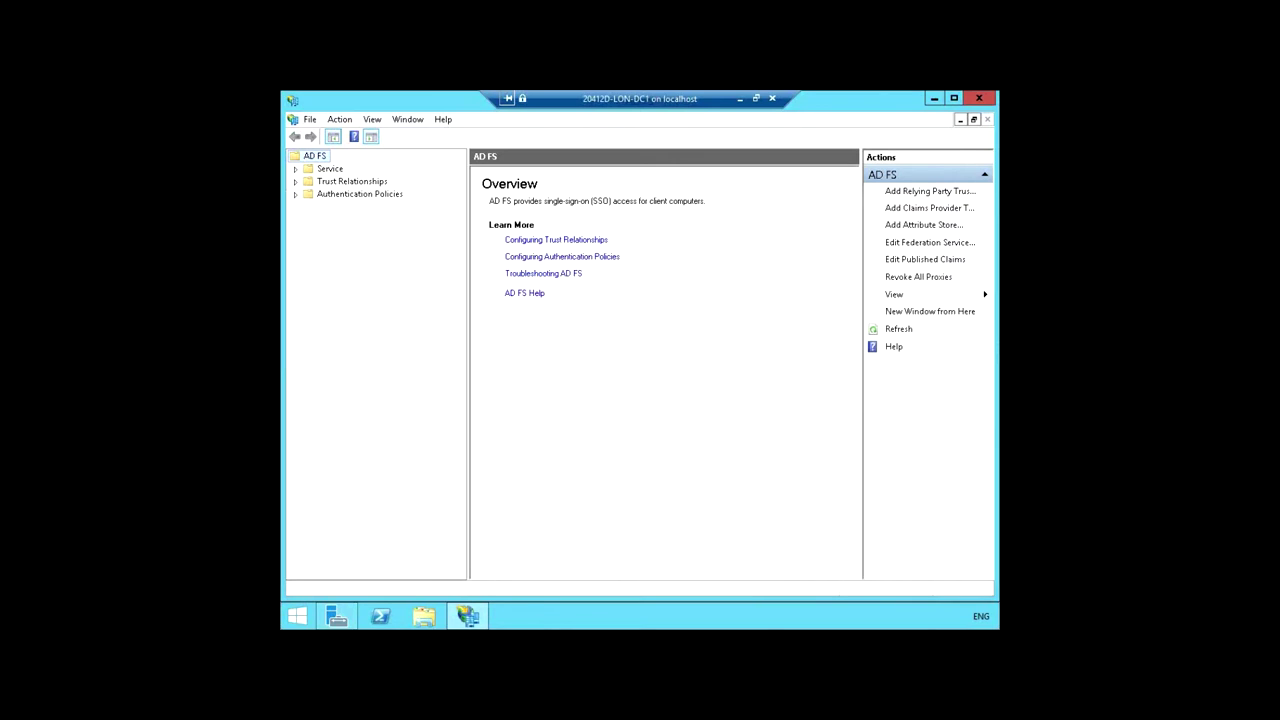
Step: Expand Trust Relationships, review Claims Provider Trusts, Attribute Stores and Relying Party Trusts, then select the Active Directory trust
left_click(295, 182)
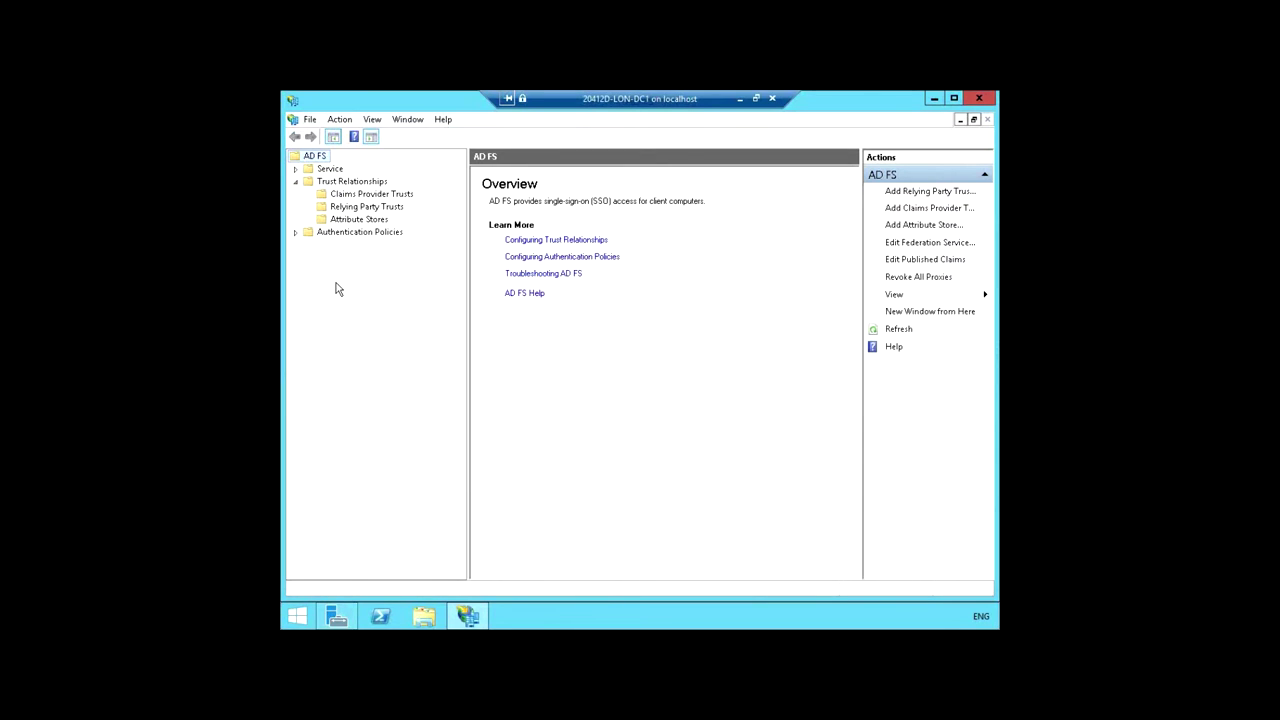
left_click(354, 195)
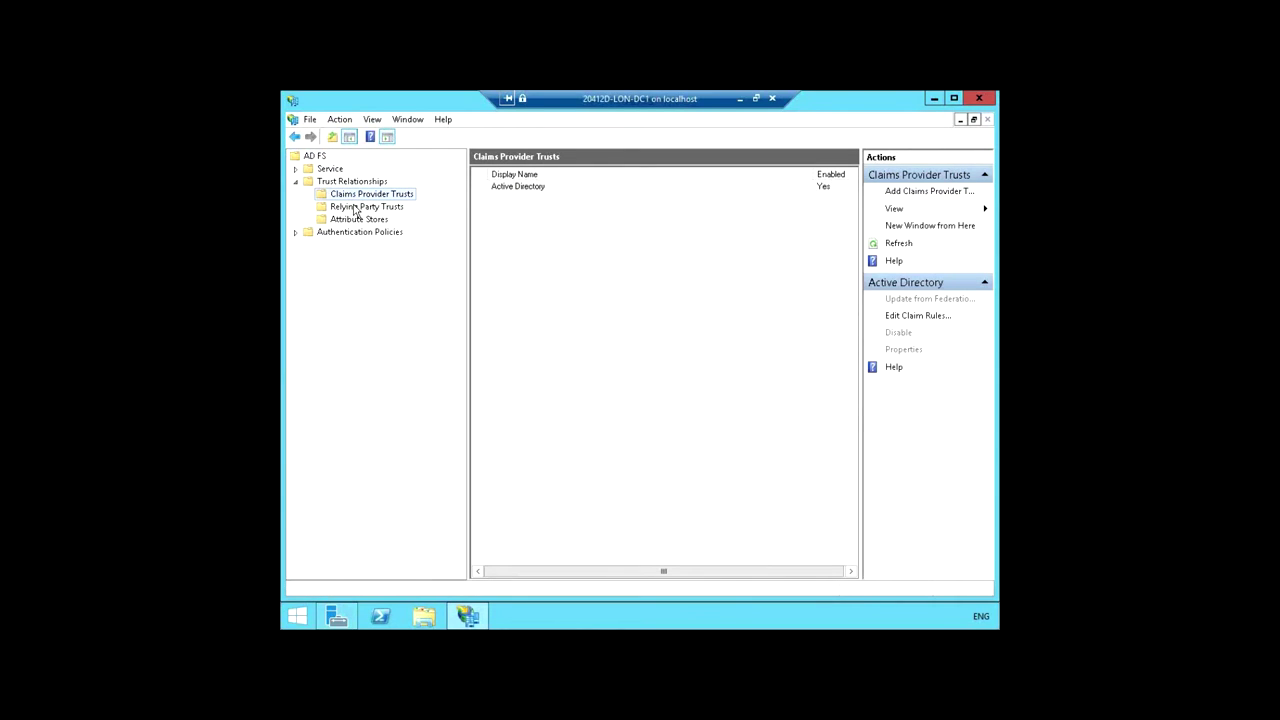
left_click(342, 221)
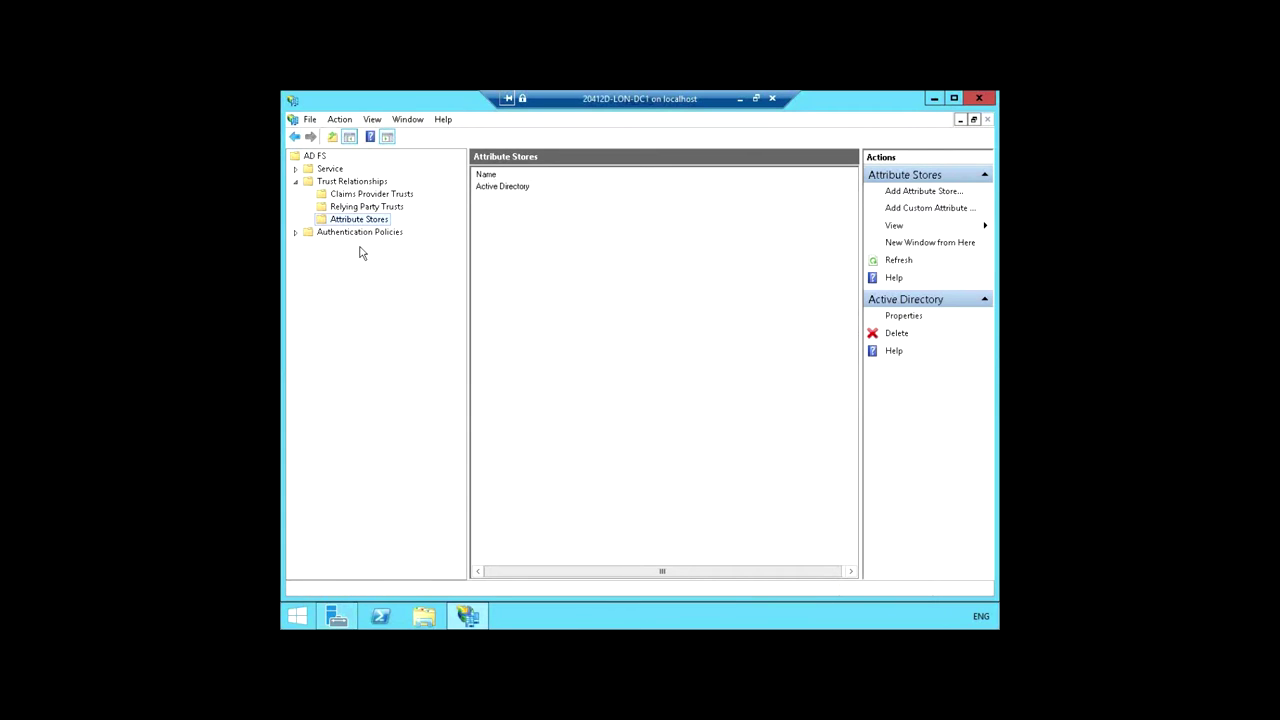
left_click(362, 196)
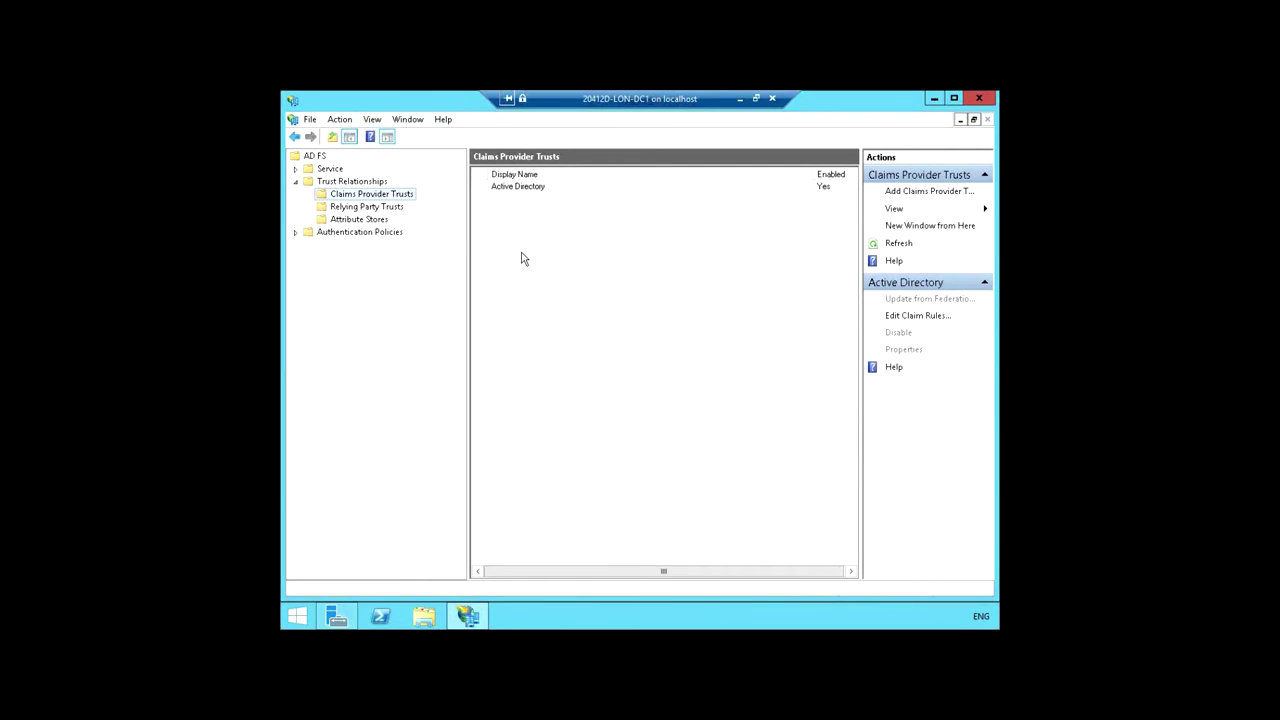
left_click(350, 208)
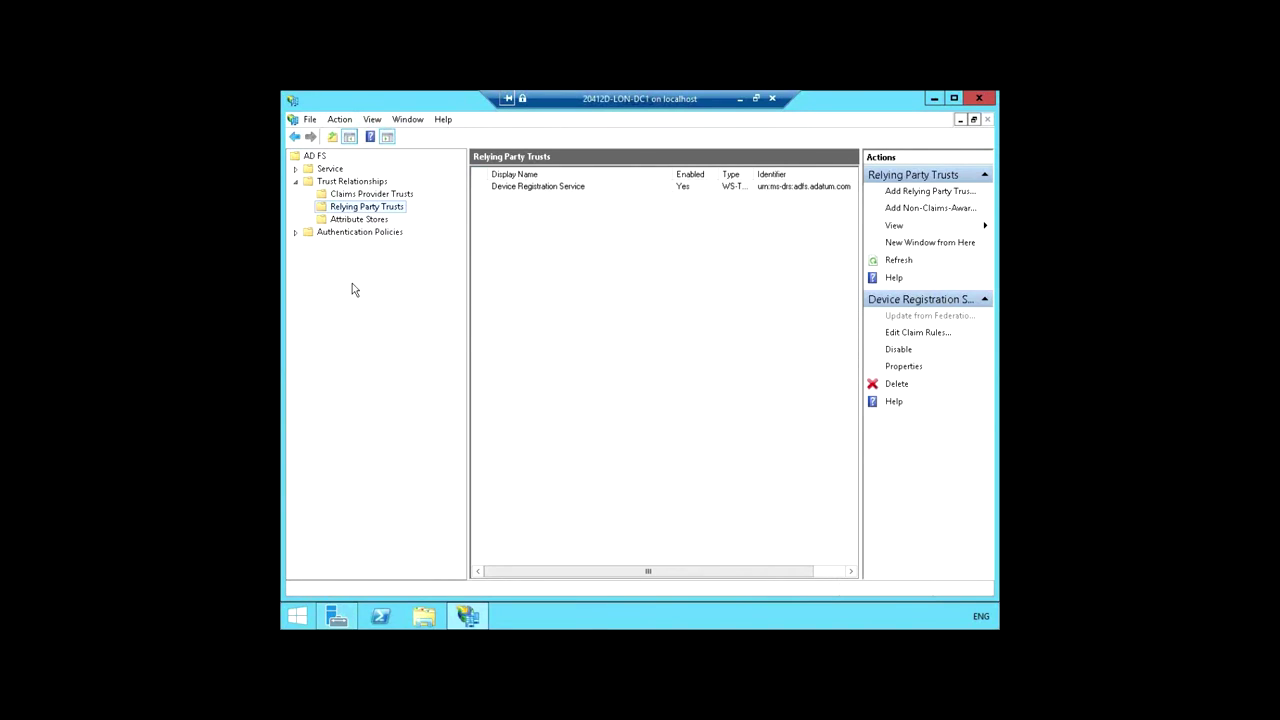
left_click(362, 195)
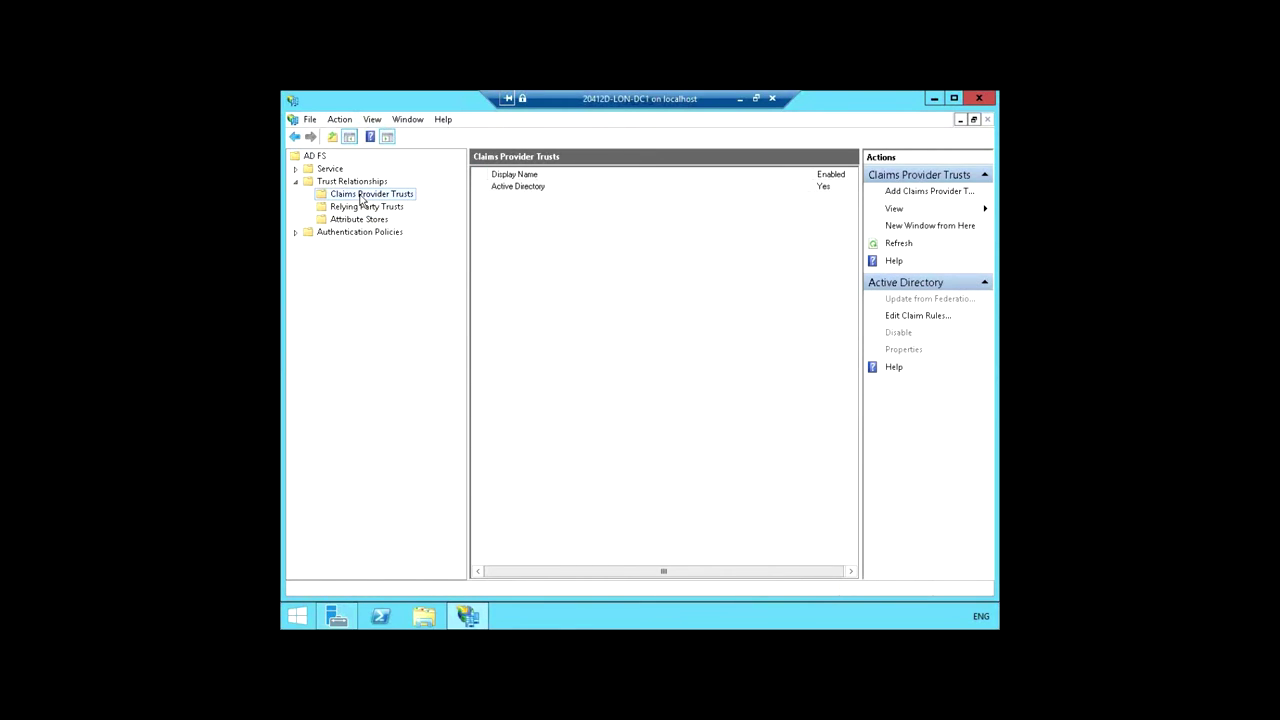
left_click(539, 188)
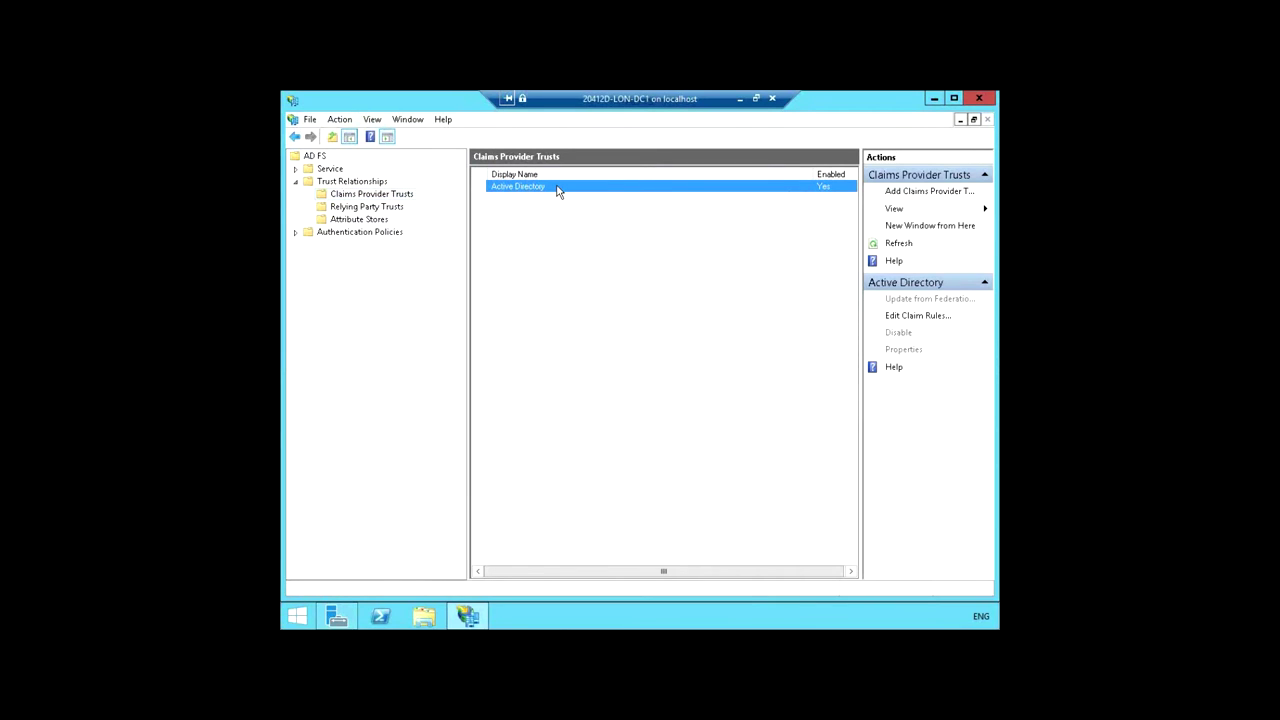
Step: Open Edit Claim Rules for the Active Directory trust and move the dialog to the centre
right_click(557, 192)
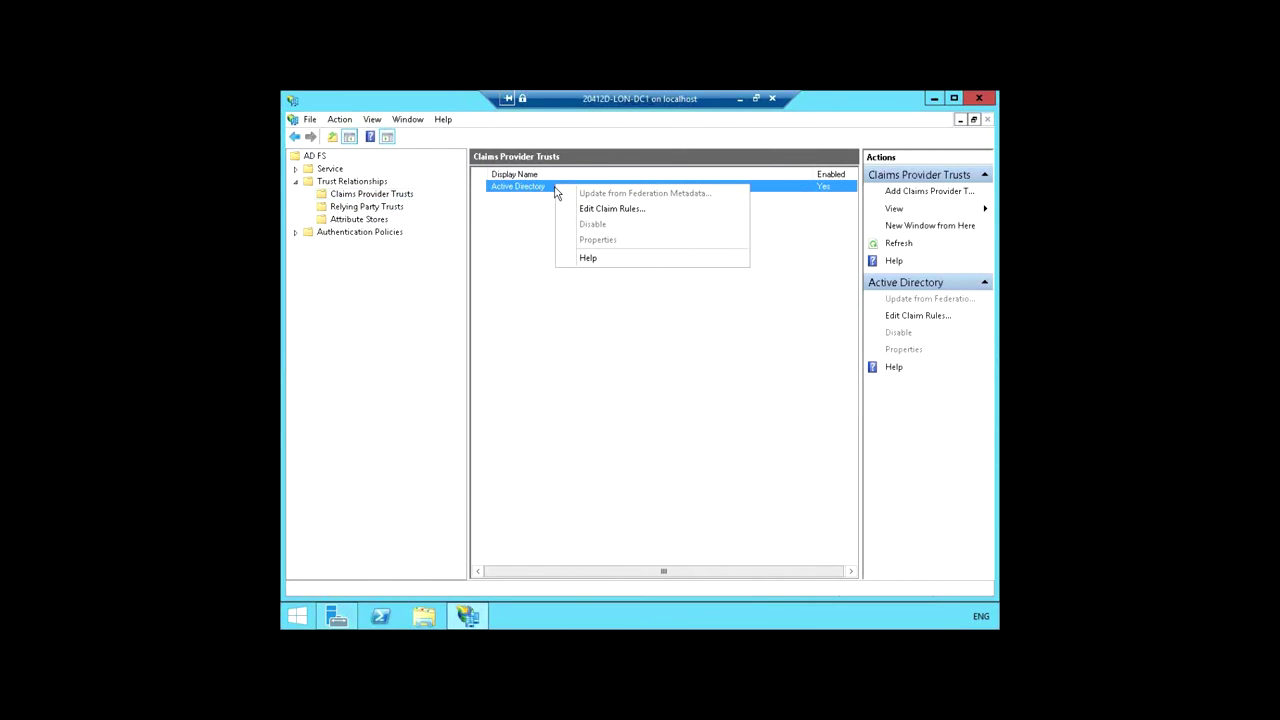
left_click(614, 212)
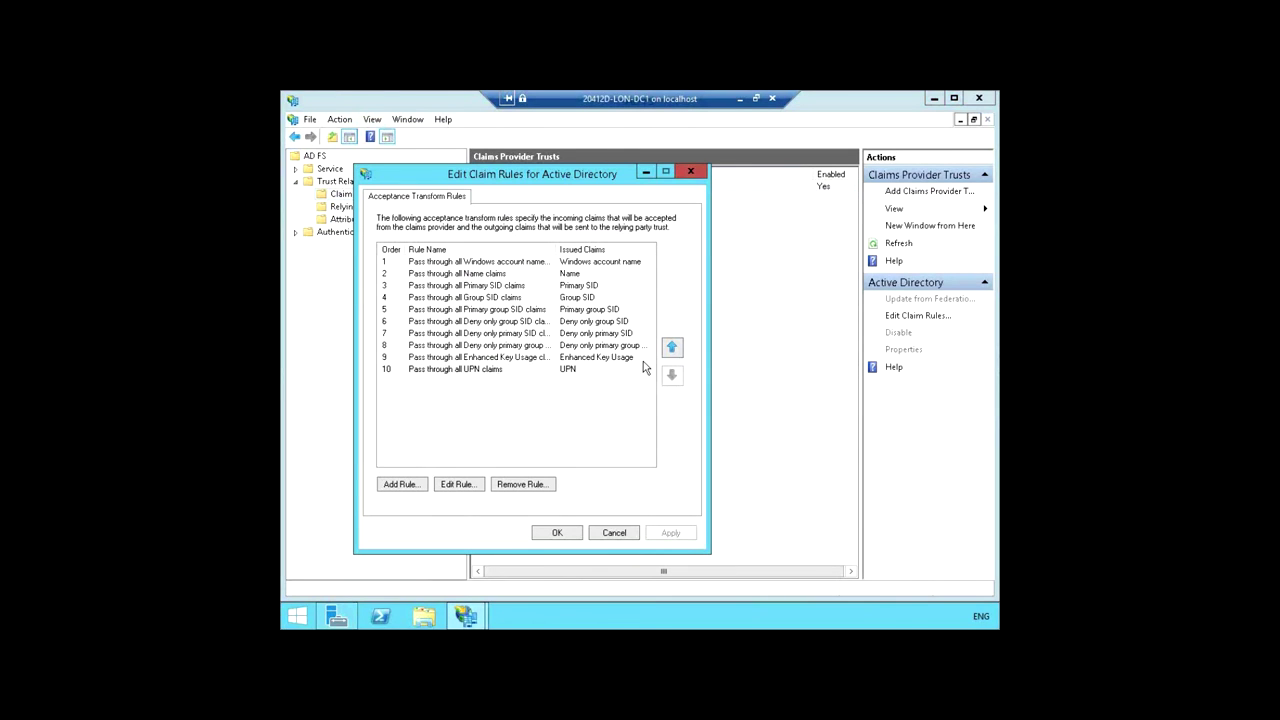
left_click_drag(532, 175, 662, 130)
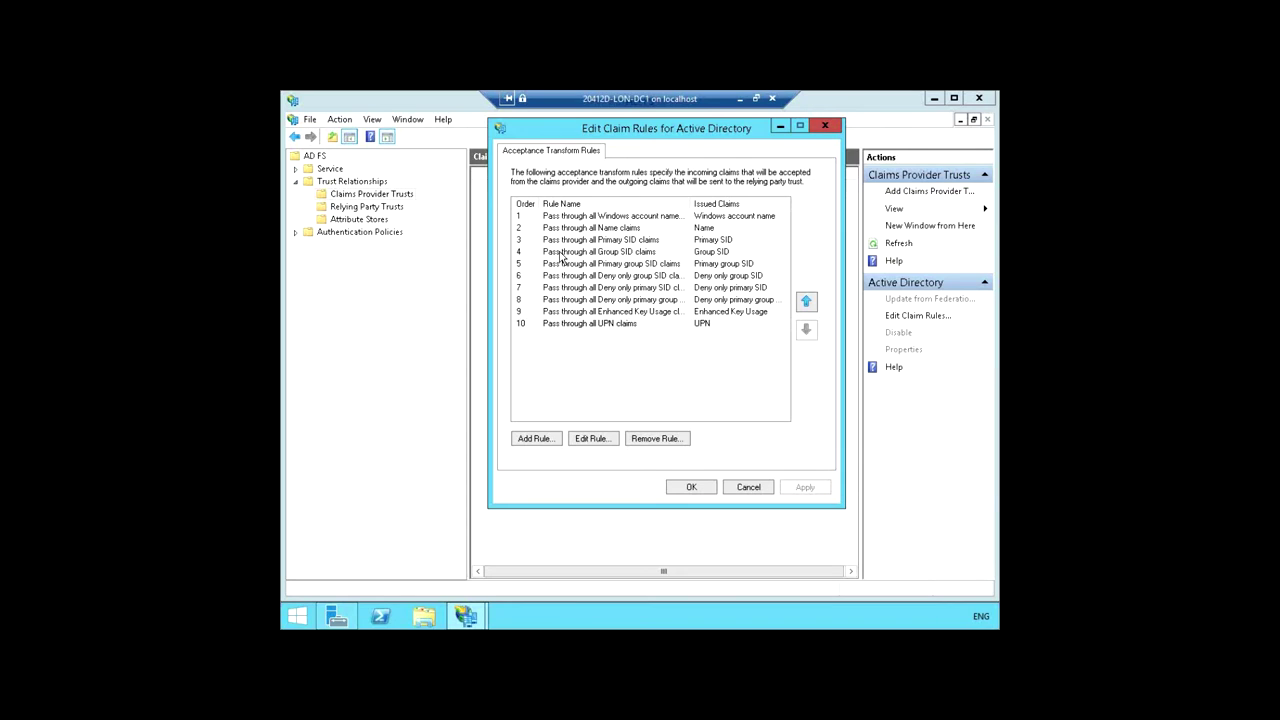
Step: Add a new claim rule using the Send LDAP Attributes as Claims template and continue
left_click(535, 442)
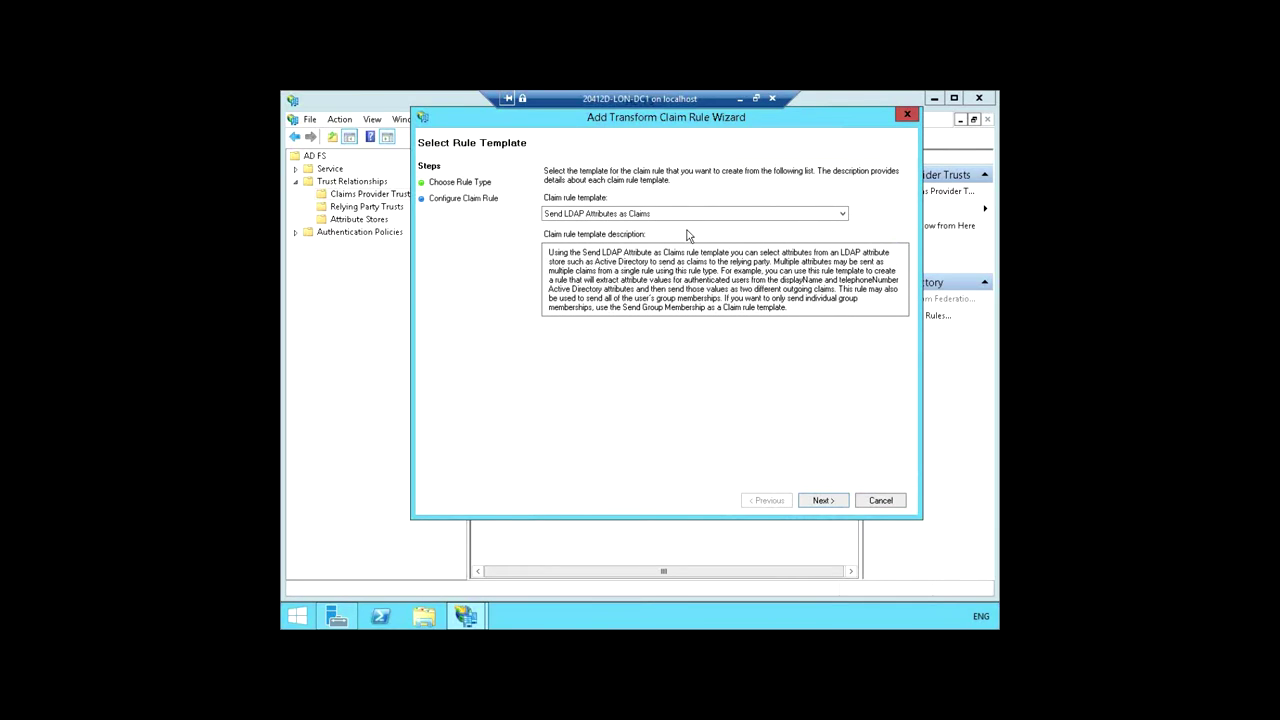
left_click(822, 500)
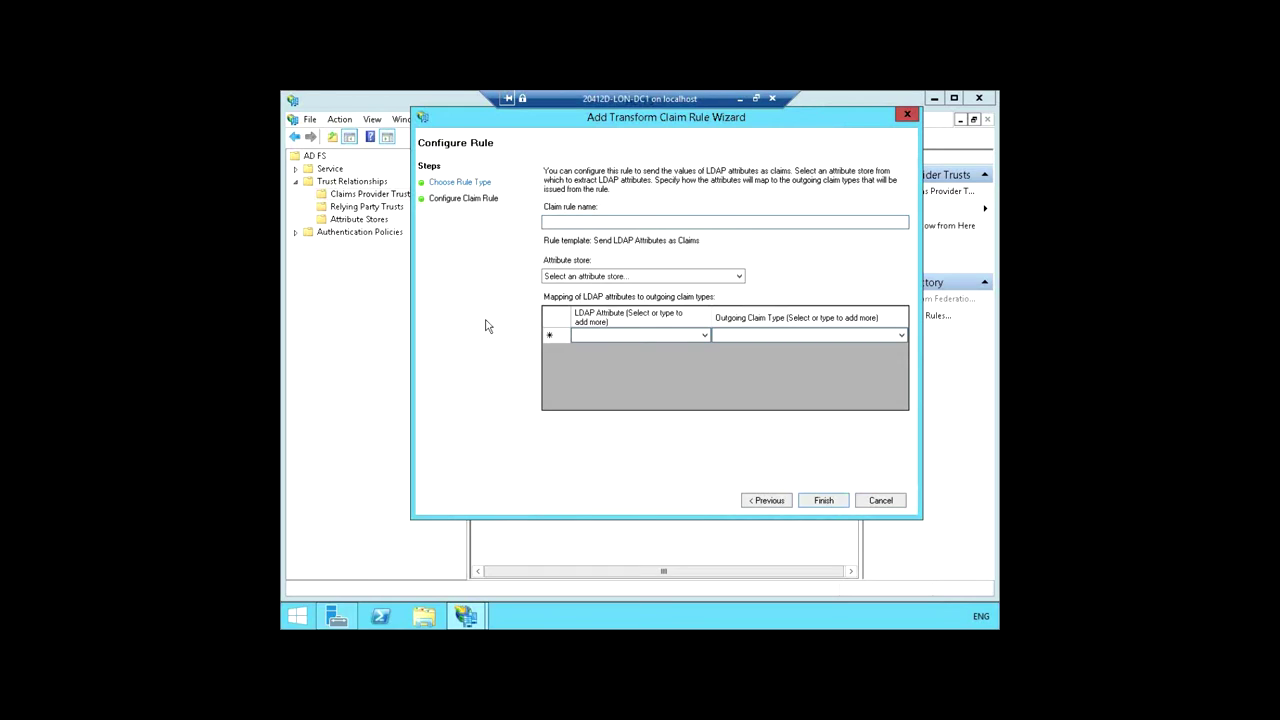
Step: Name the rule 'Outbound LDAP Attributes Rule', use Active Directory, and map E-Mail-Addresses to E-Mail Address
type("Outbound LDAP Attributes Rule")
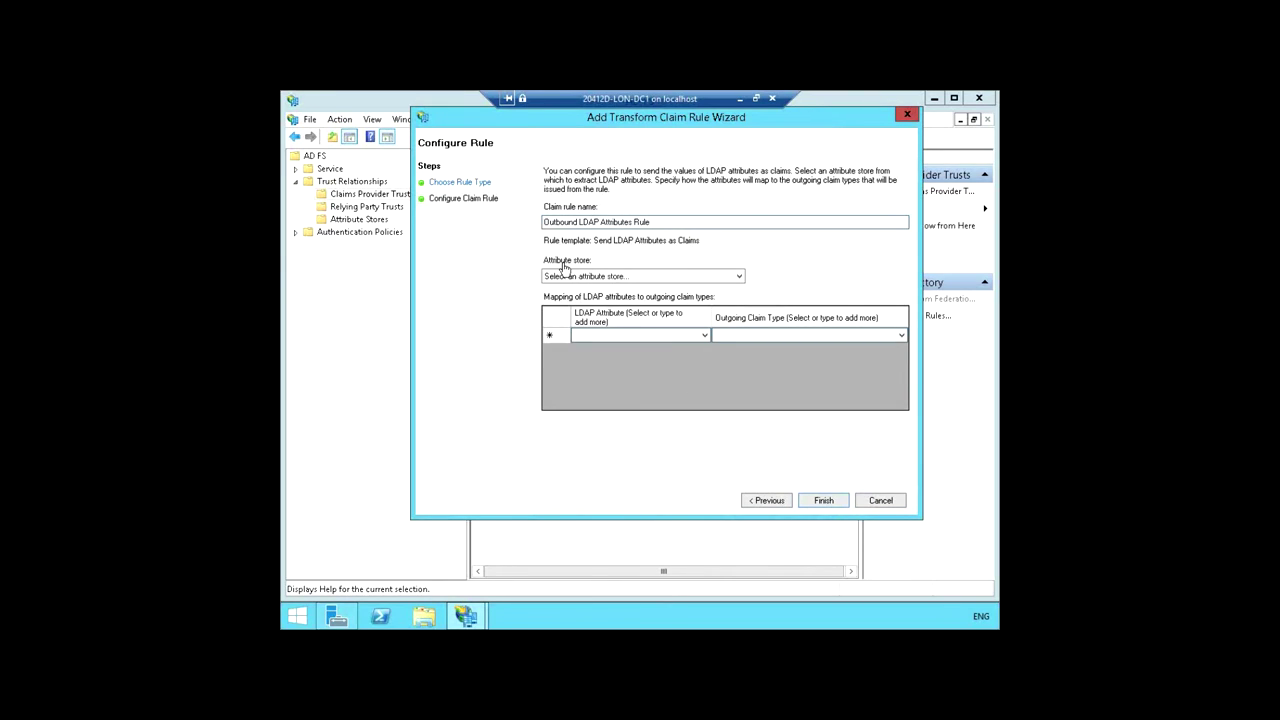
left_click(640, 278)
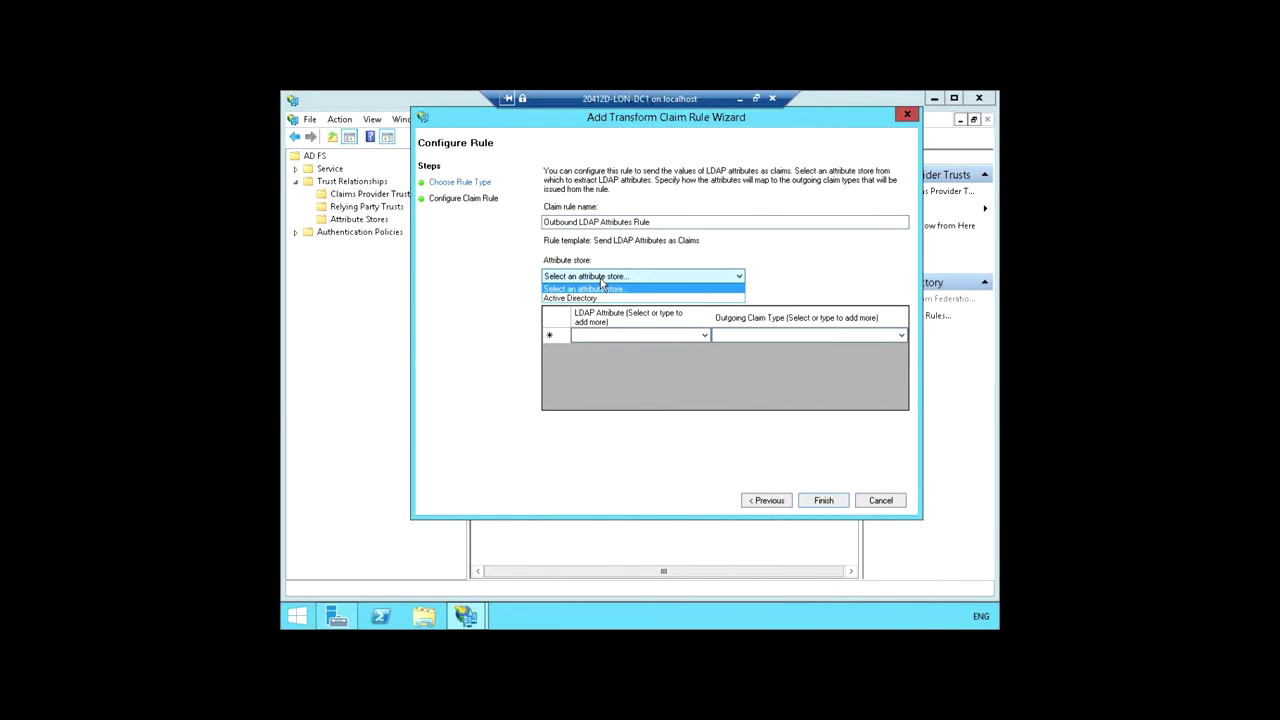
left_click(597, 299)
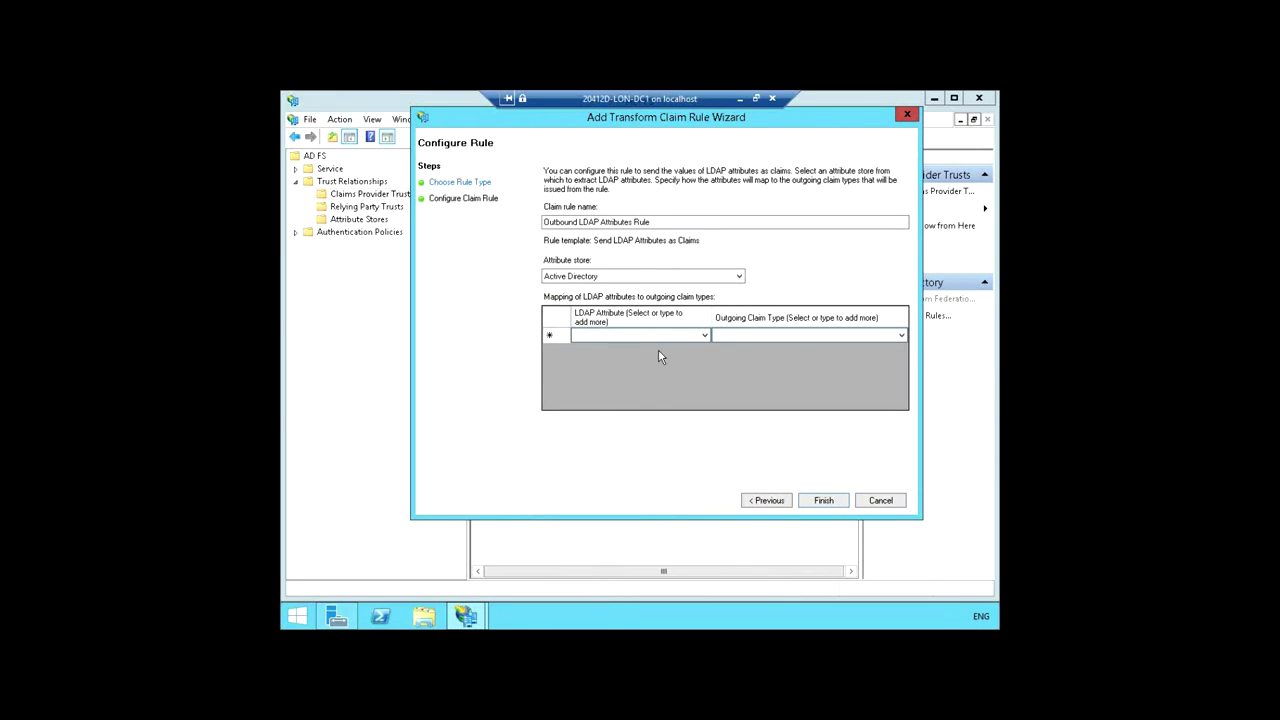
left_click(704, 336)
left_click(704, 336)
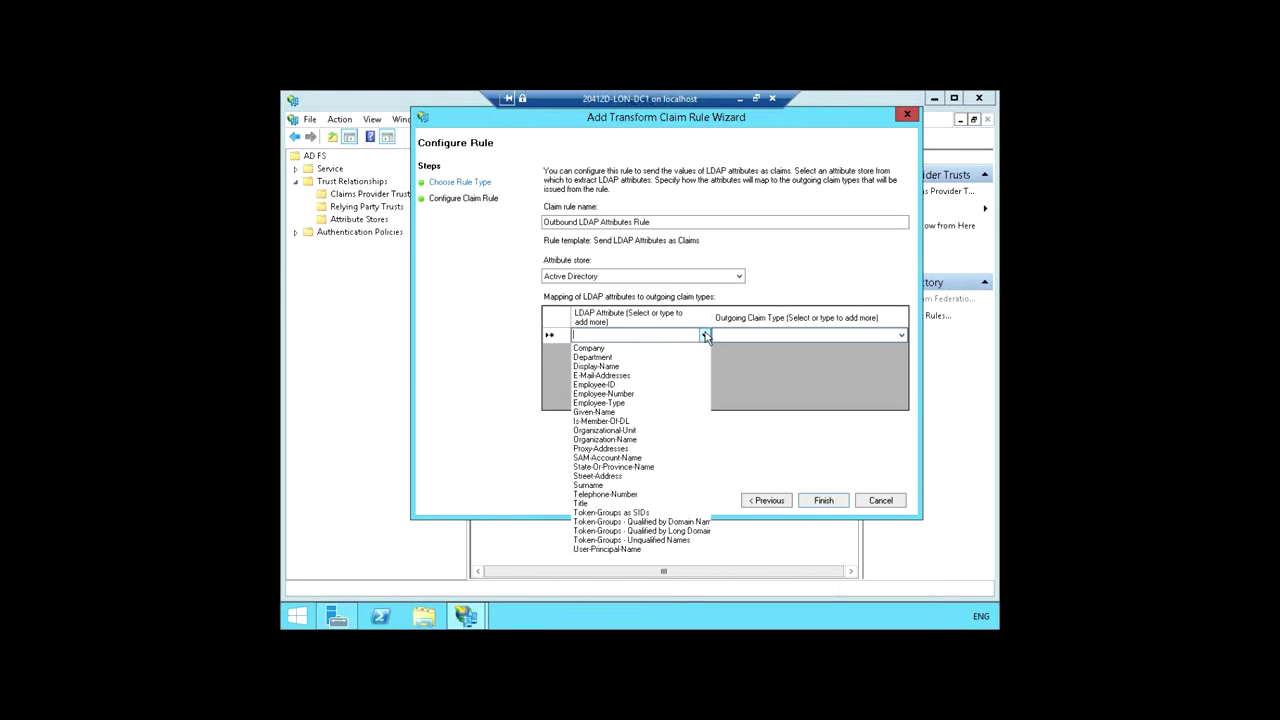
left_click(644, 376)
left_click(651, 337)
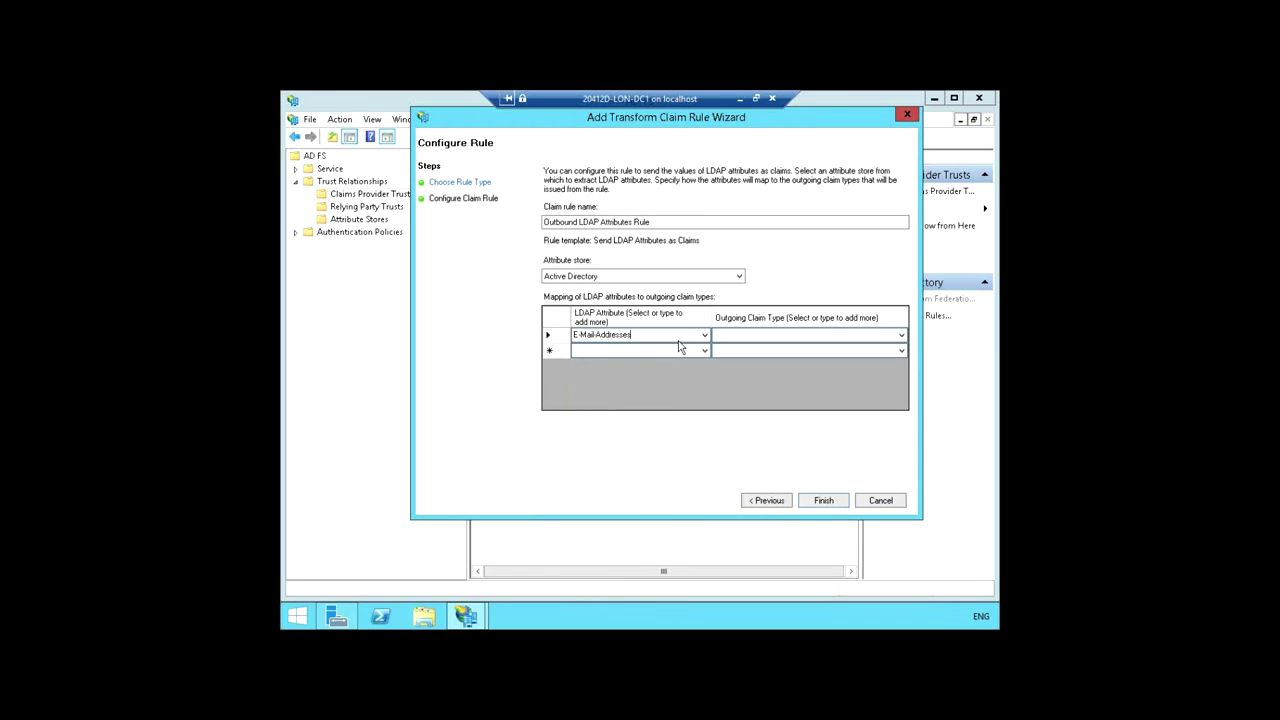
left_click(900, 337)
left_click(901, 337)
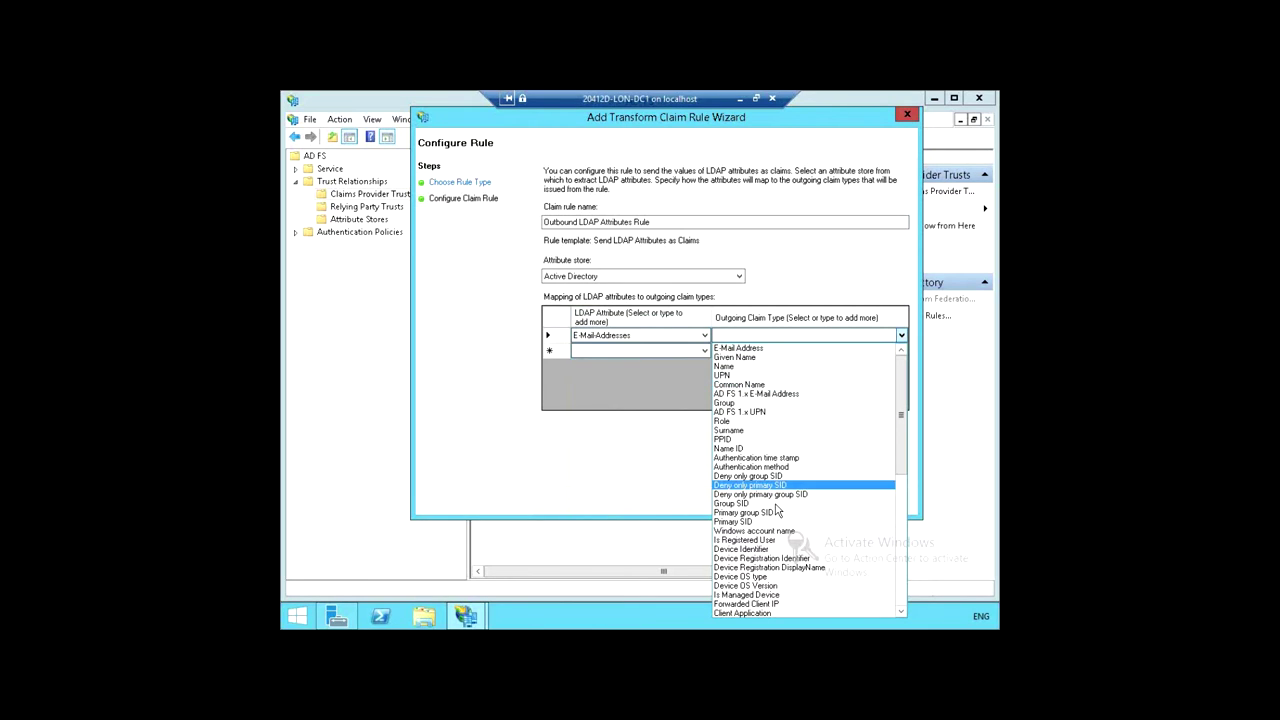
left_click(752, 349)
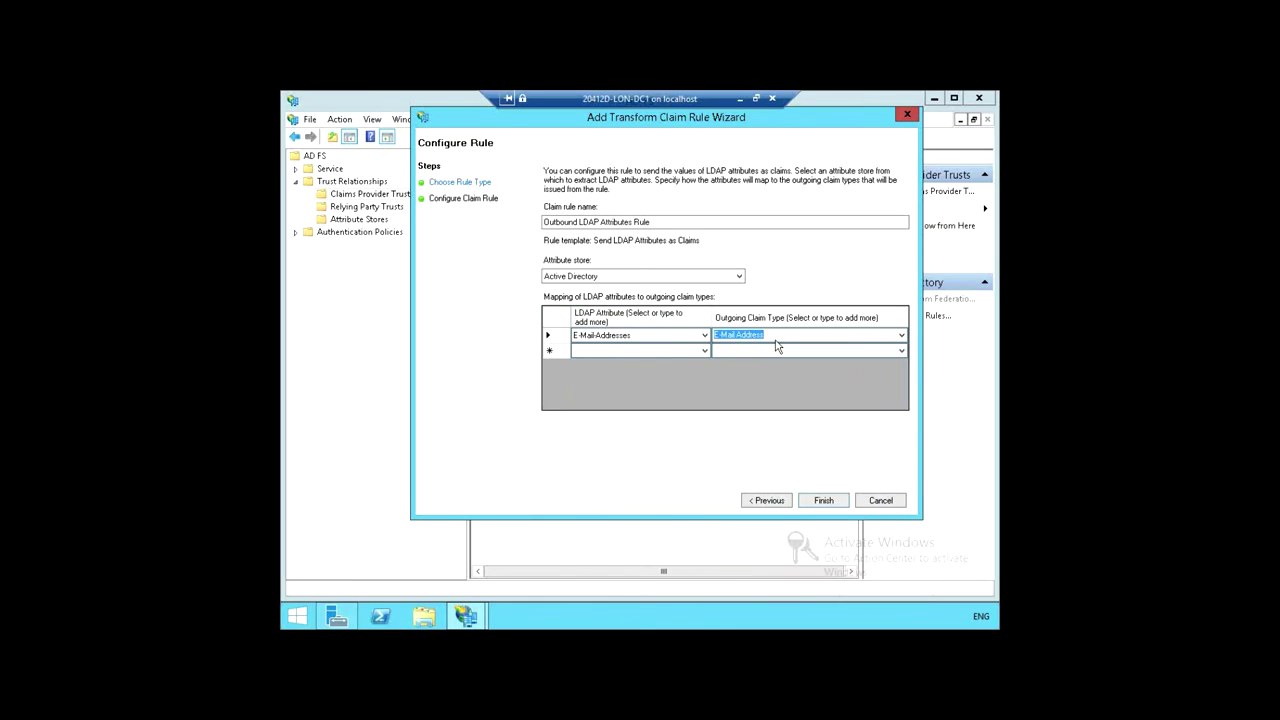
left_click(785, 336)
Step: In a second row, map User-Principal-Name to the UPN outgoing claim
left_click(704, 350)
left_click(704, 351)
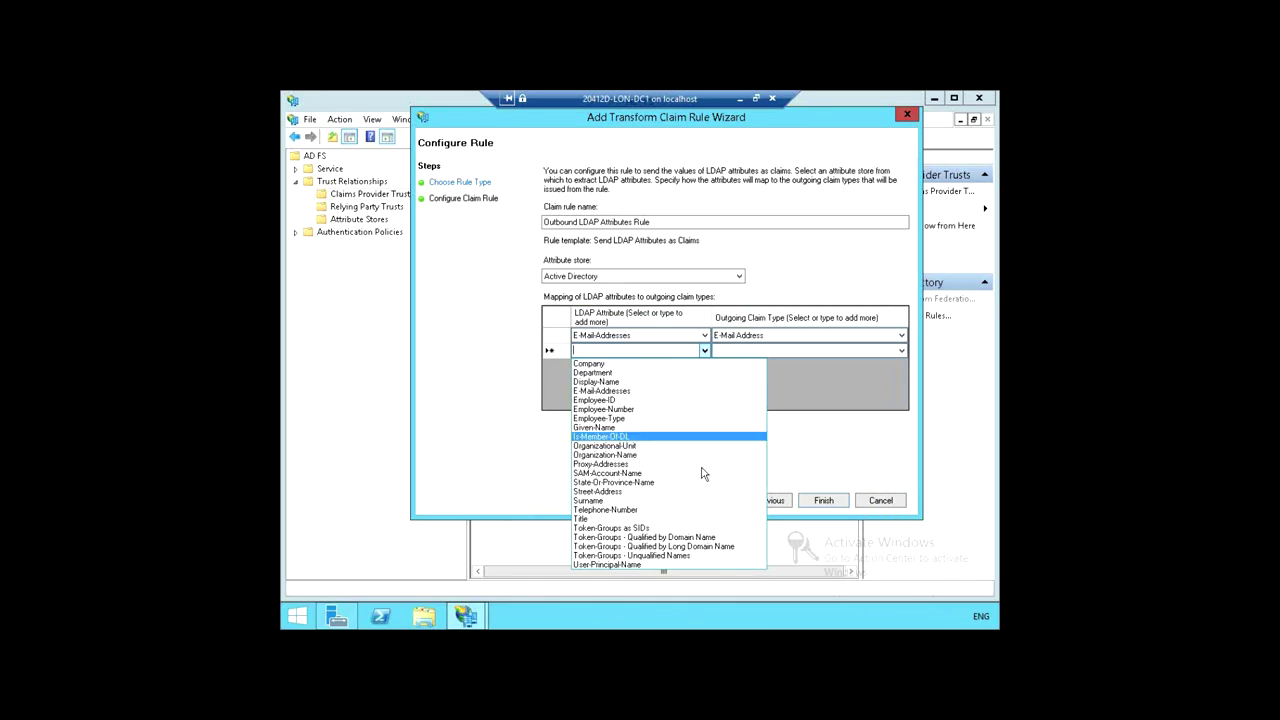
left_click(672, 566)
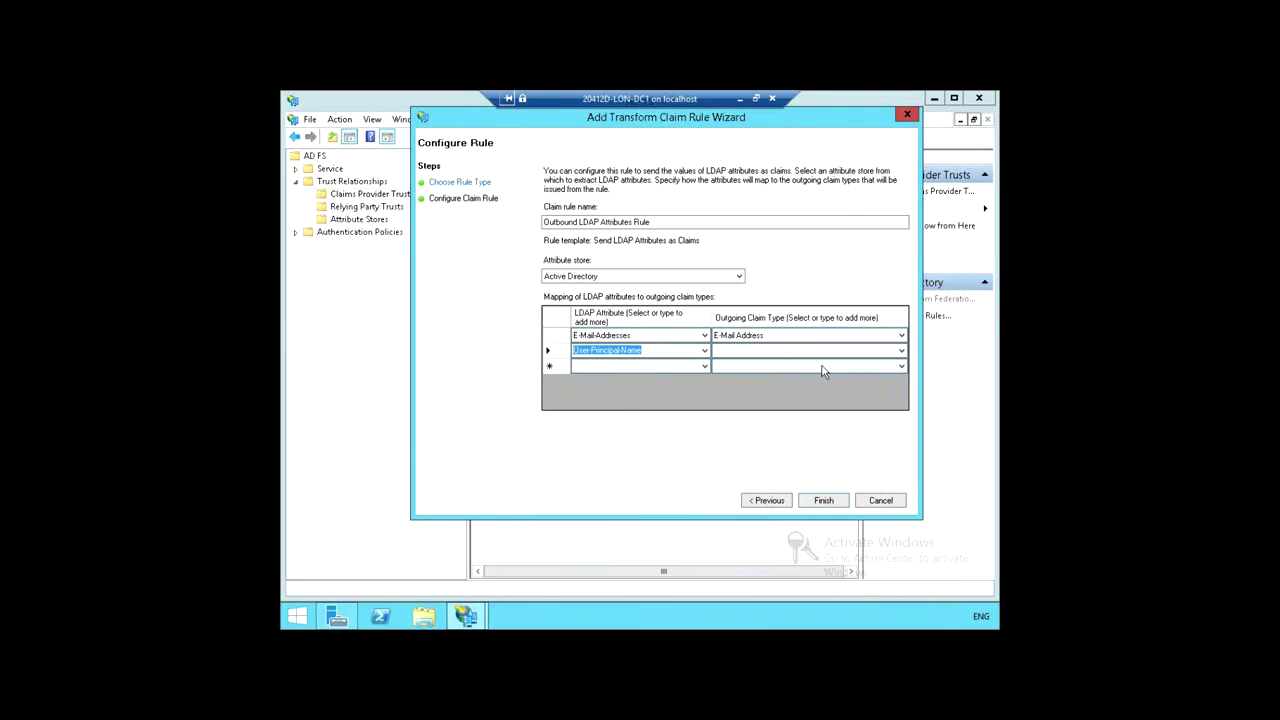
left_click(900, 352)
left_click(900, 352)
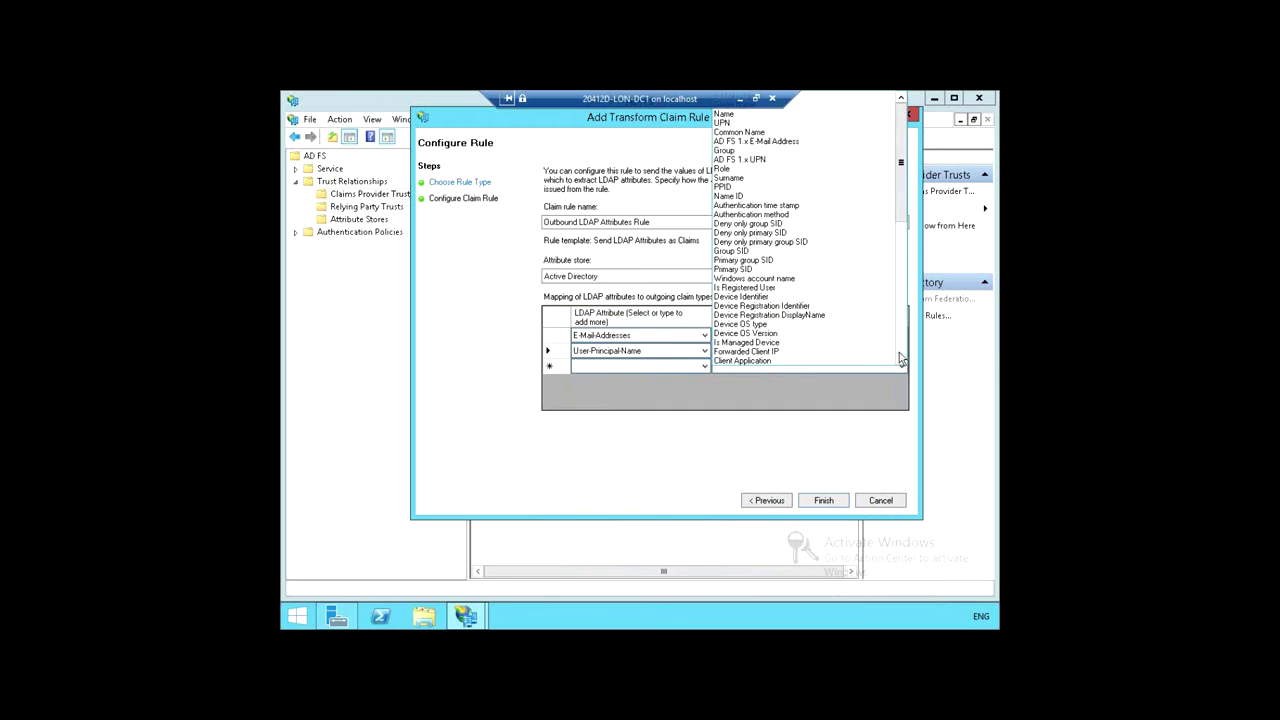
left_click(738, 124)
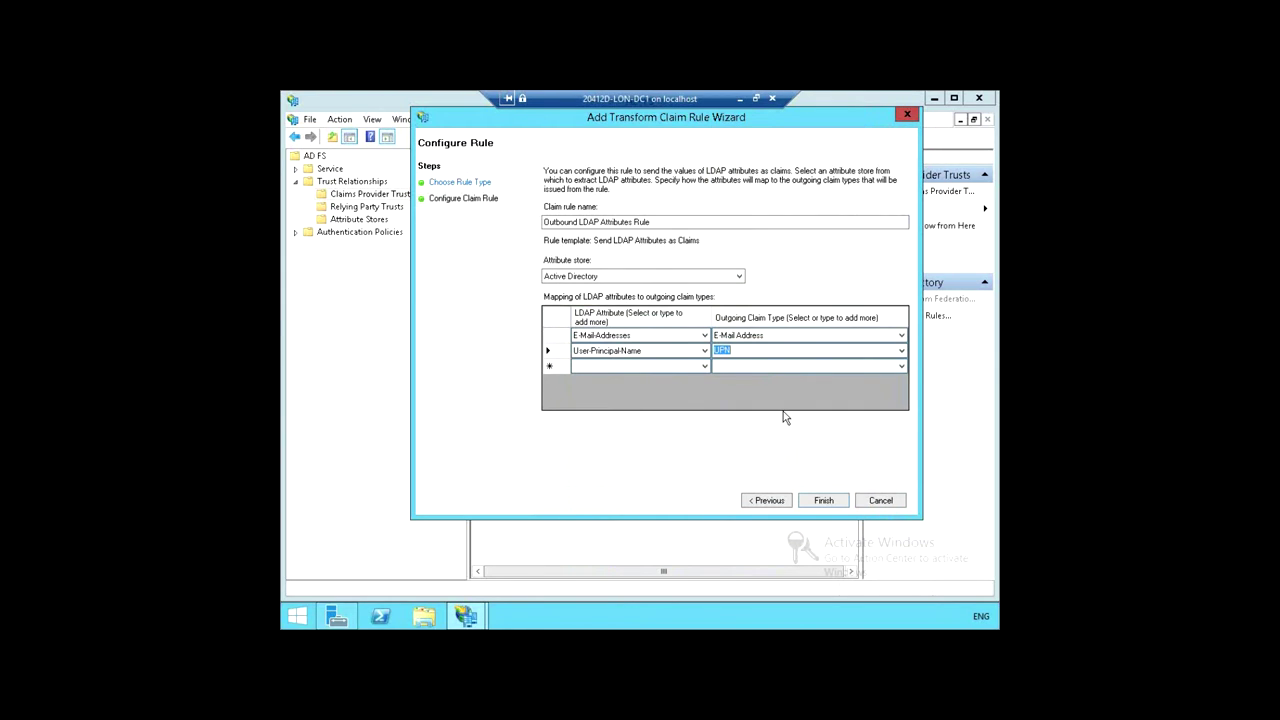
Step: In a third row, map Display-Name to Name and finish the rule
left_click(705, 367)
left_click(705, 367)
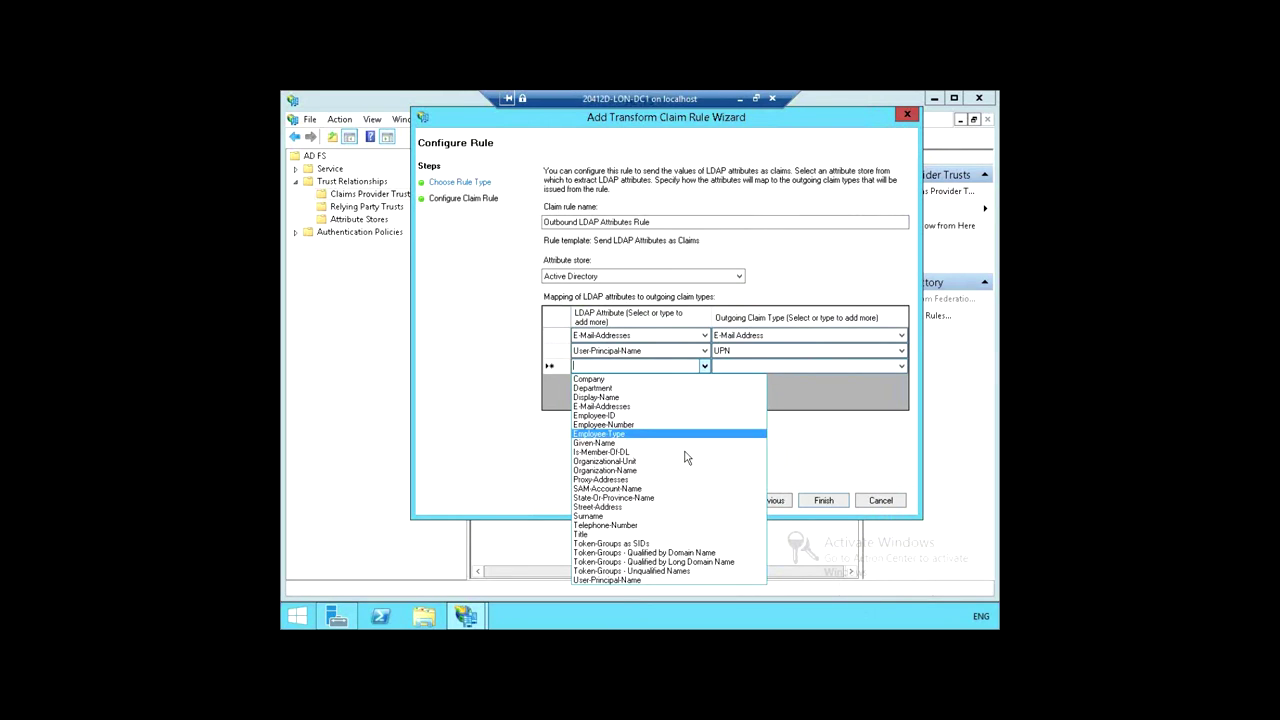
left_click(621, 399)
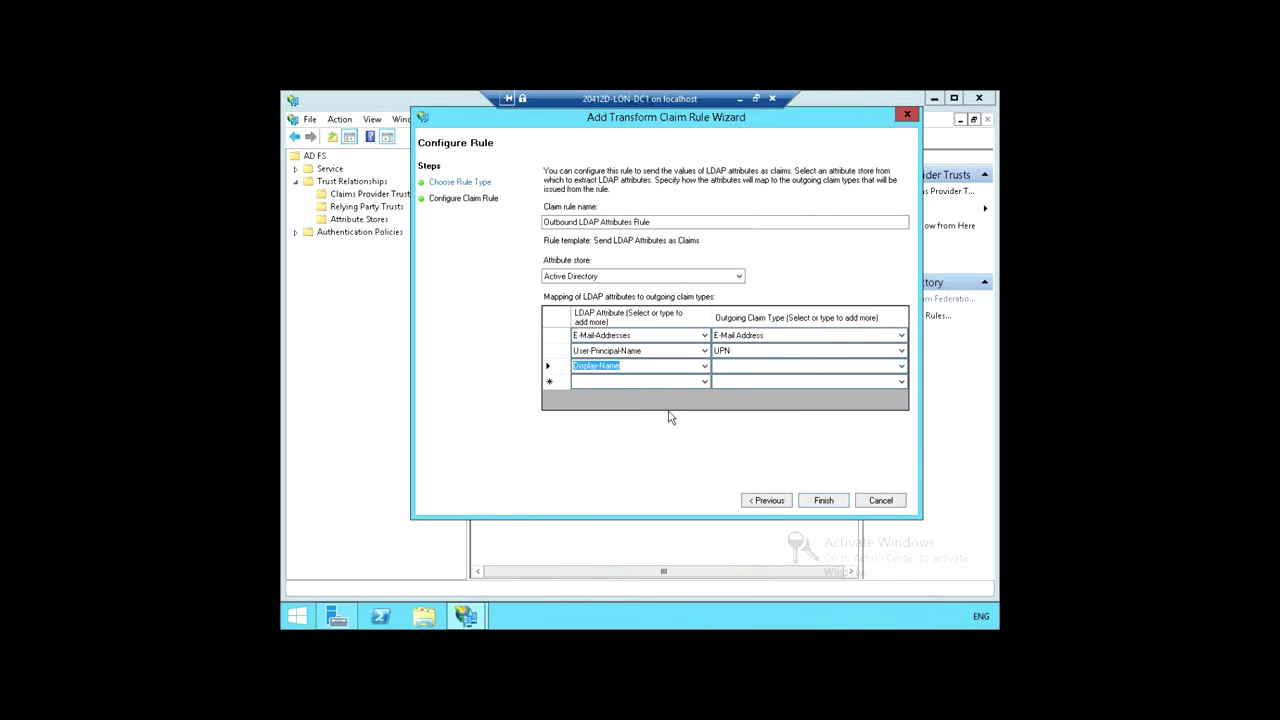
left_click(902, 367)
left_click(902, 367)
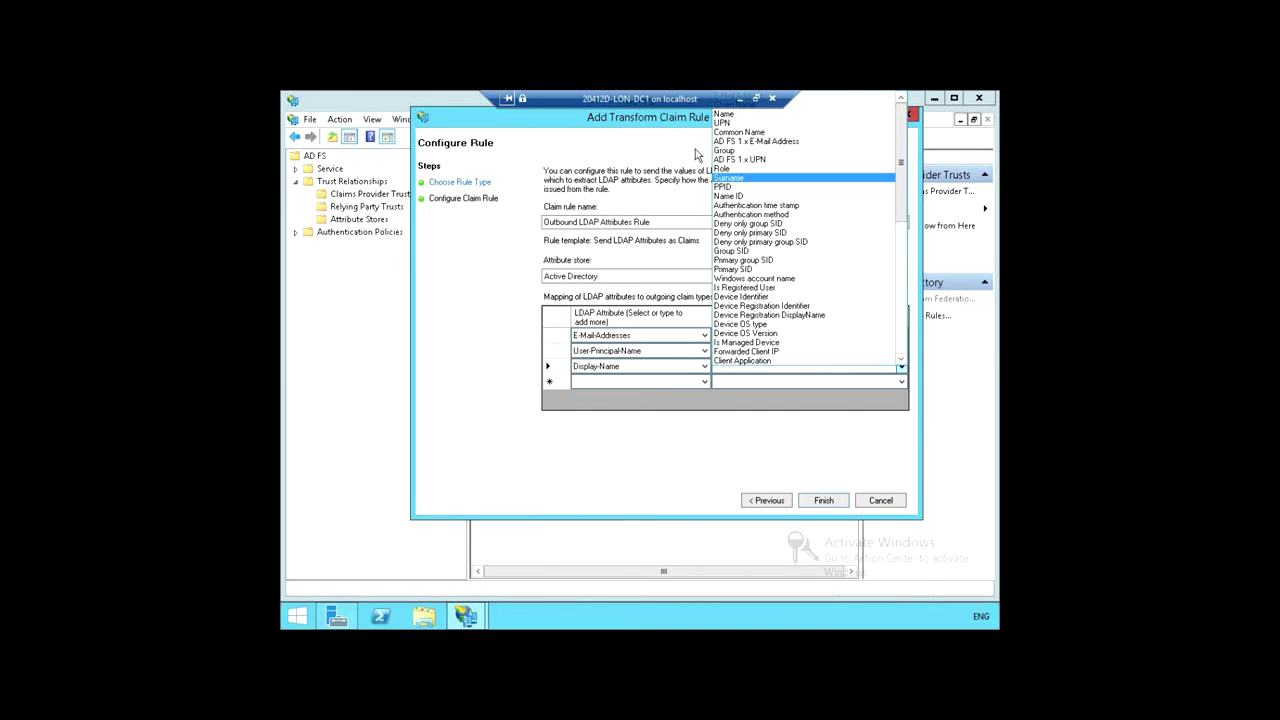
left_click(727, 120)
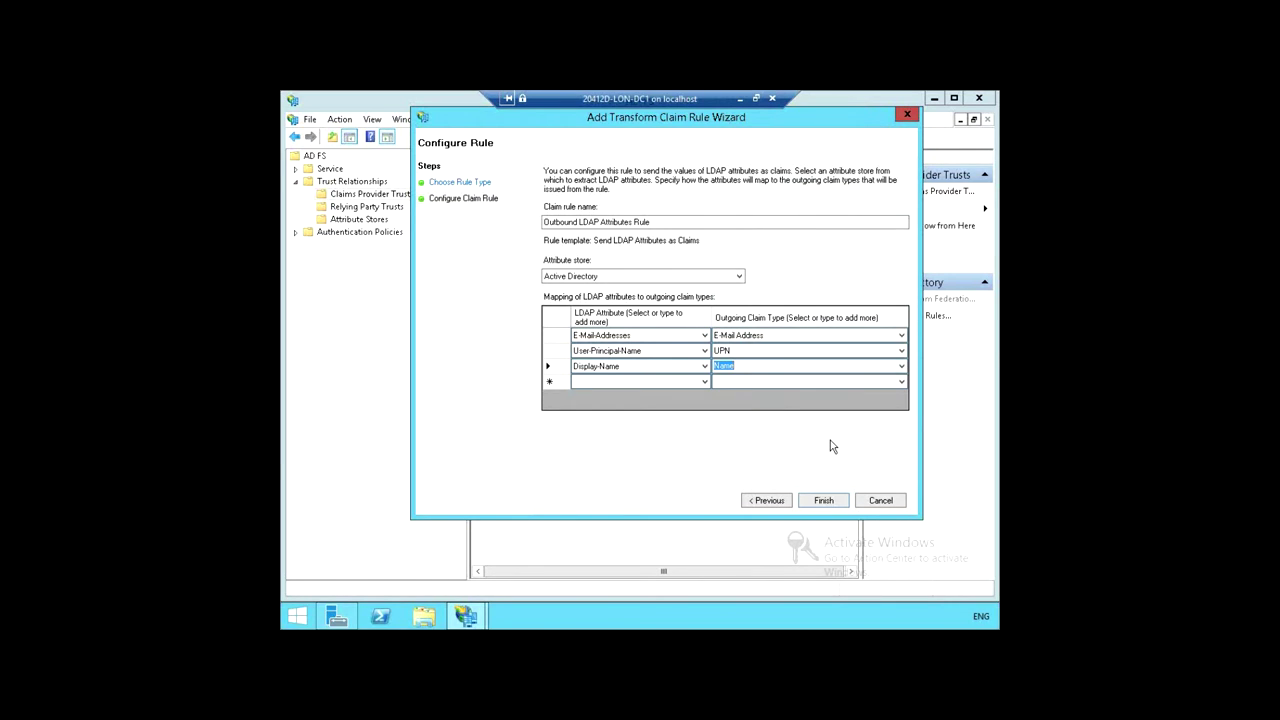
left_click(832, 503)
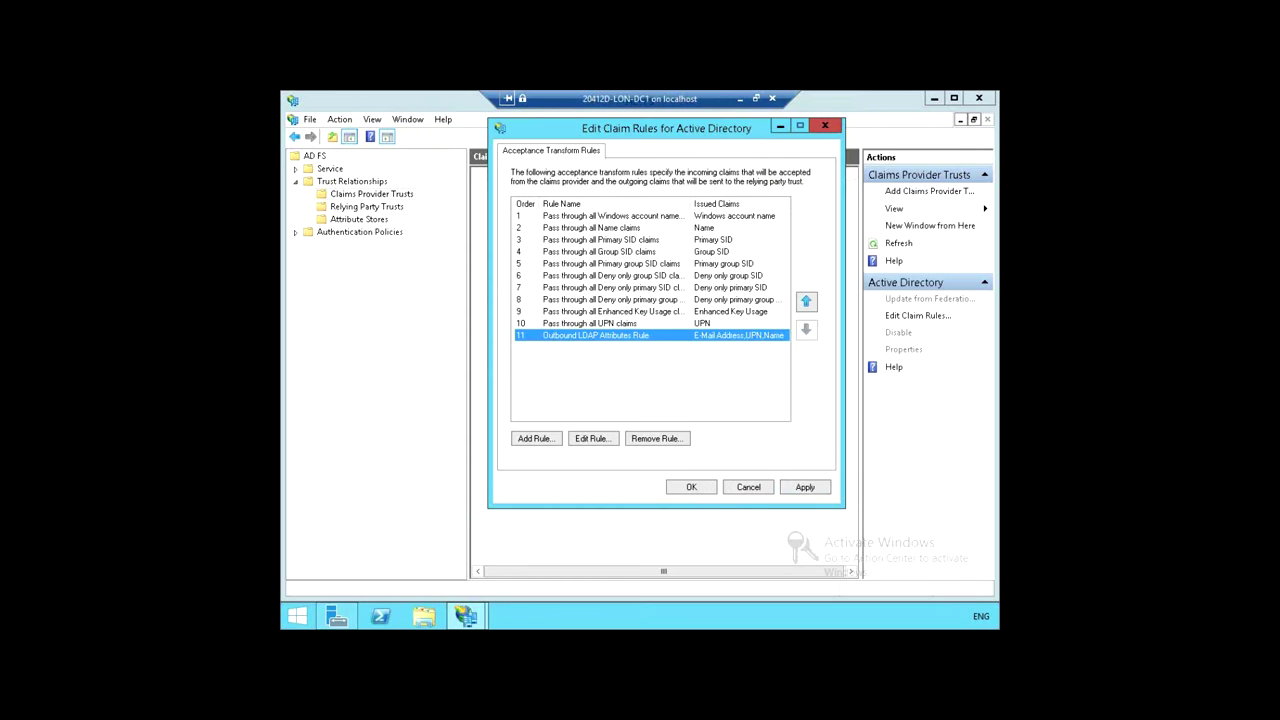
Step: Confirm the Active Directory claim rules, now including rule 11, with OK
left_click(691, 487)
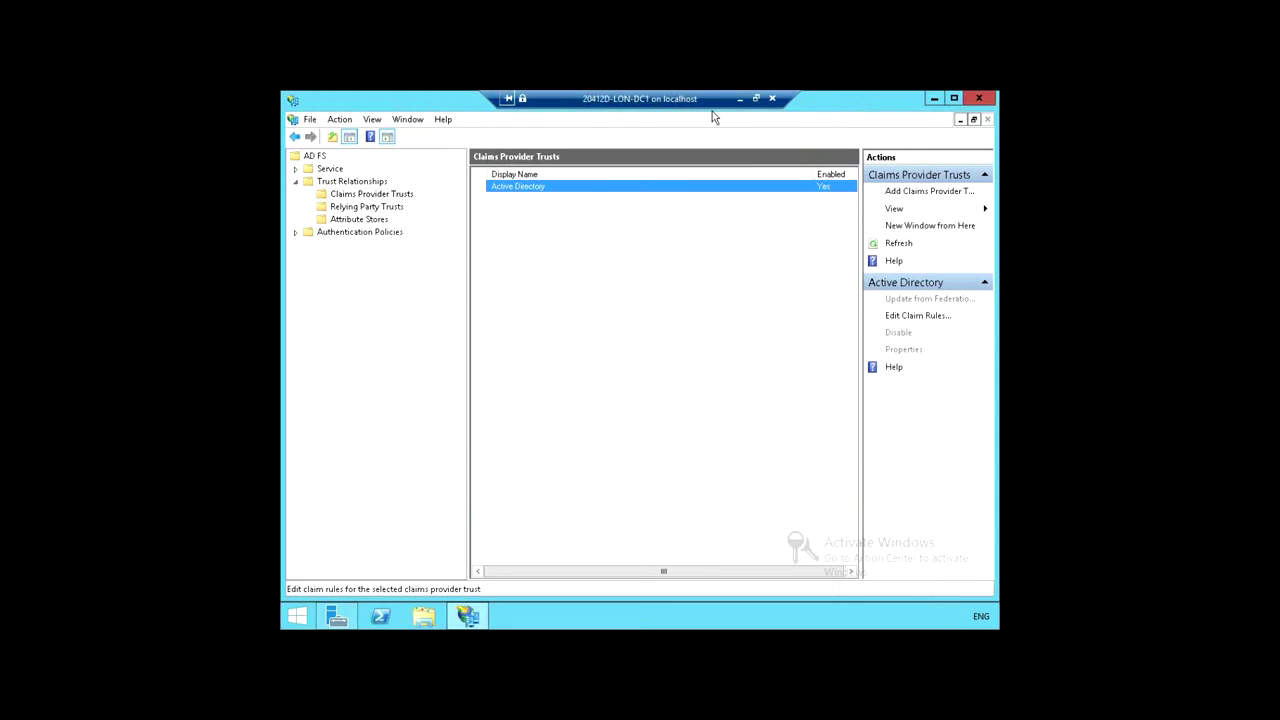
Step: Switch to LON-SVR1 and launch the Windows Identity Foundation Federation Utility from Server Manager Tools
left_click(739, 98)
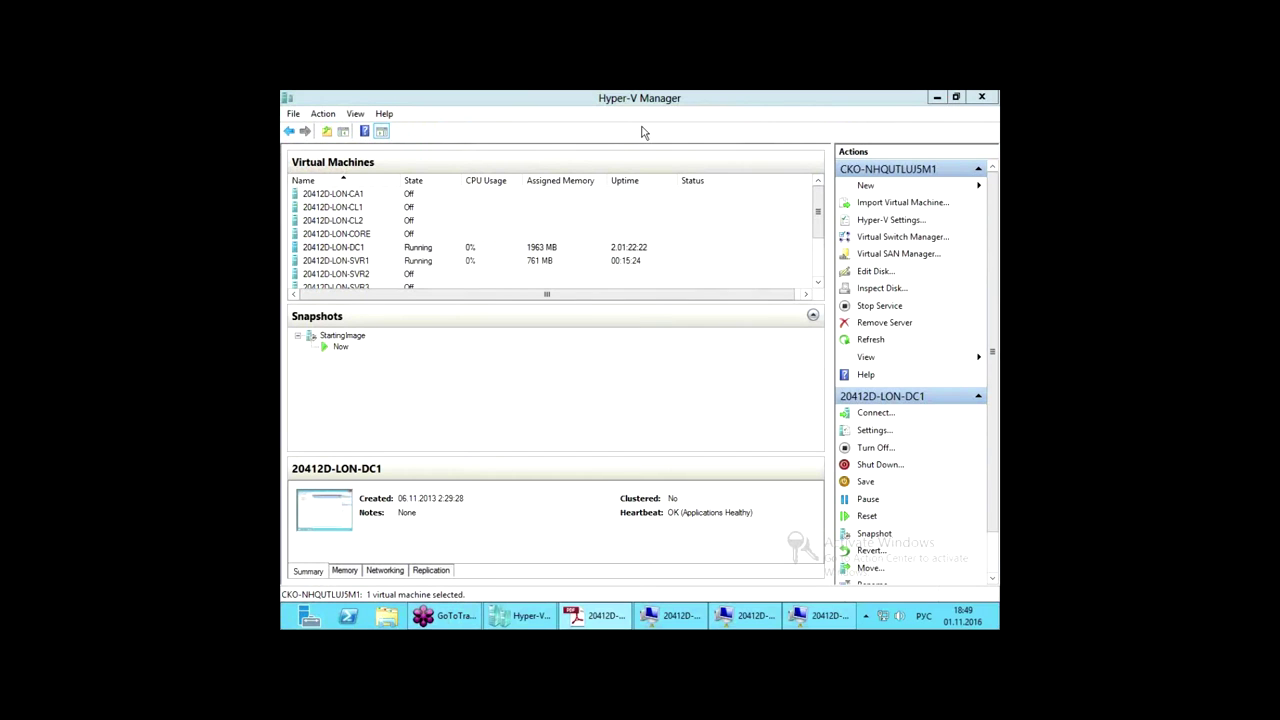
double_click(362, 261)
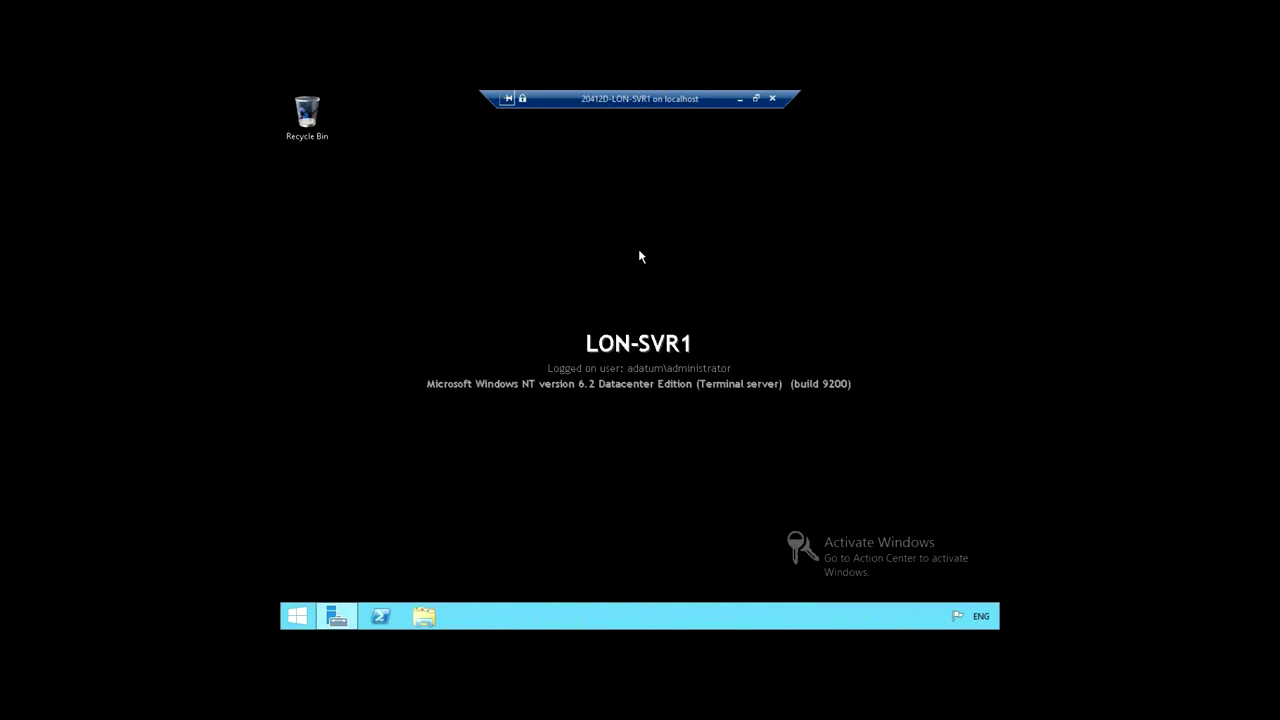
left_click(340, 618)
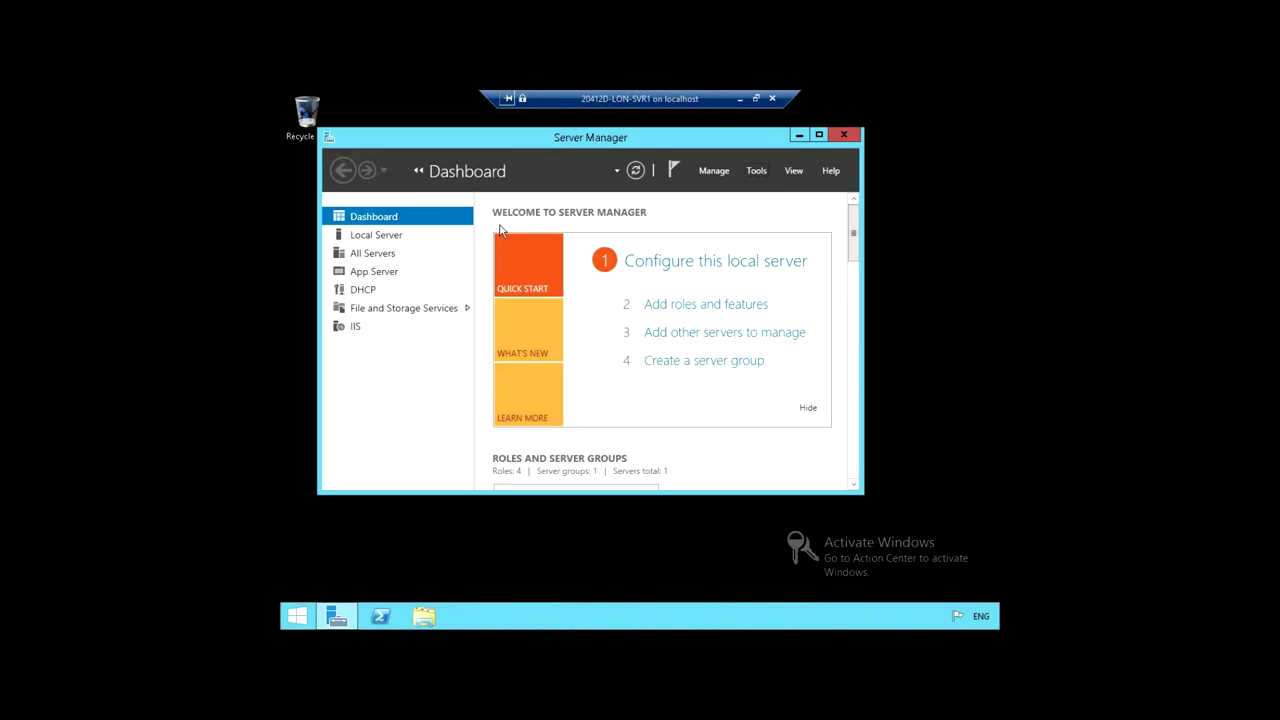
left_click(758, 172)
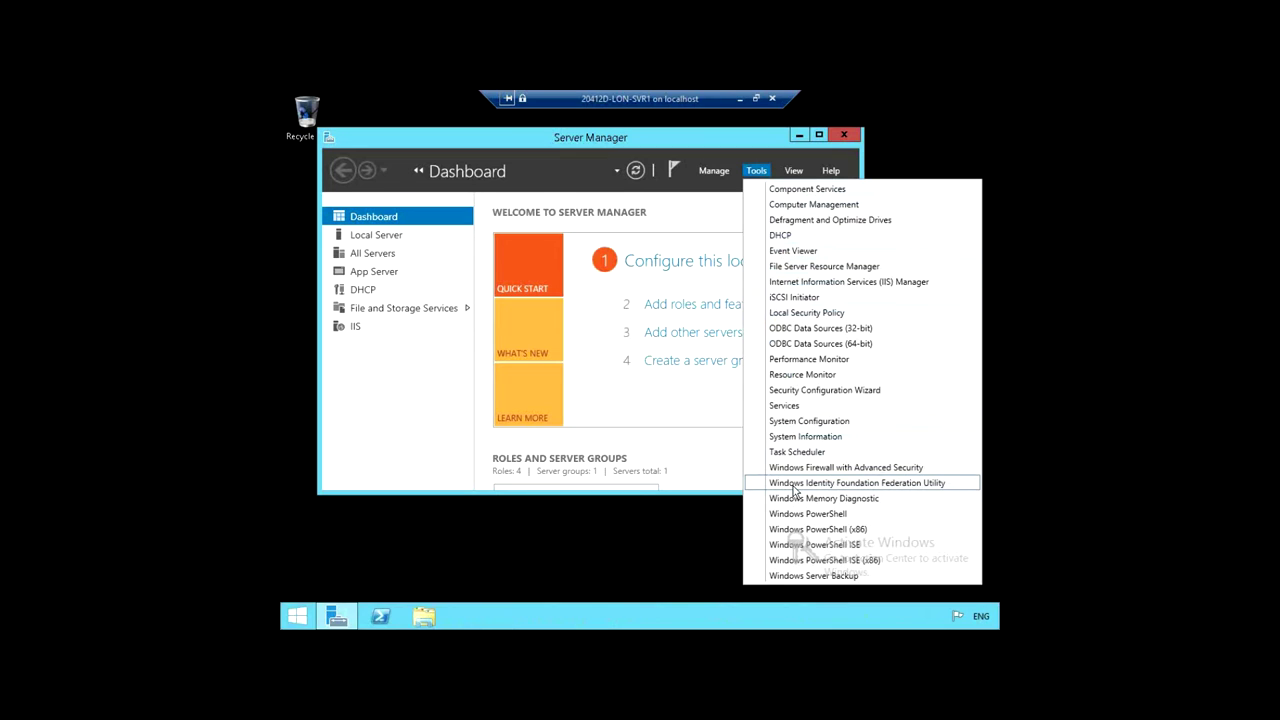
left_click(897, 484)
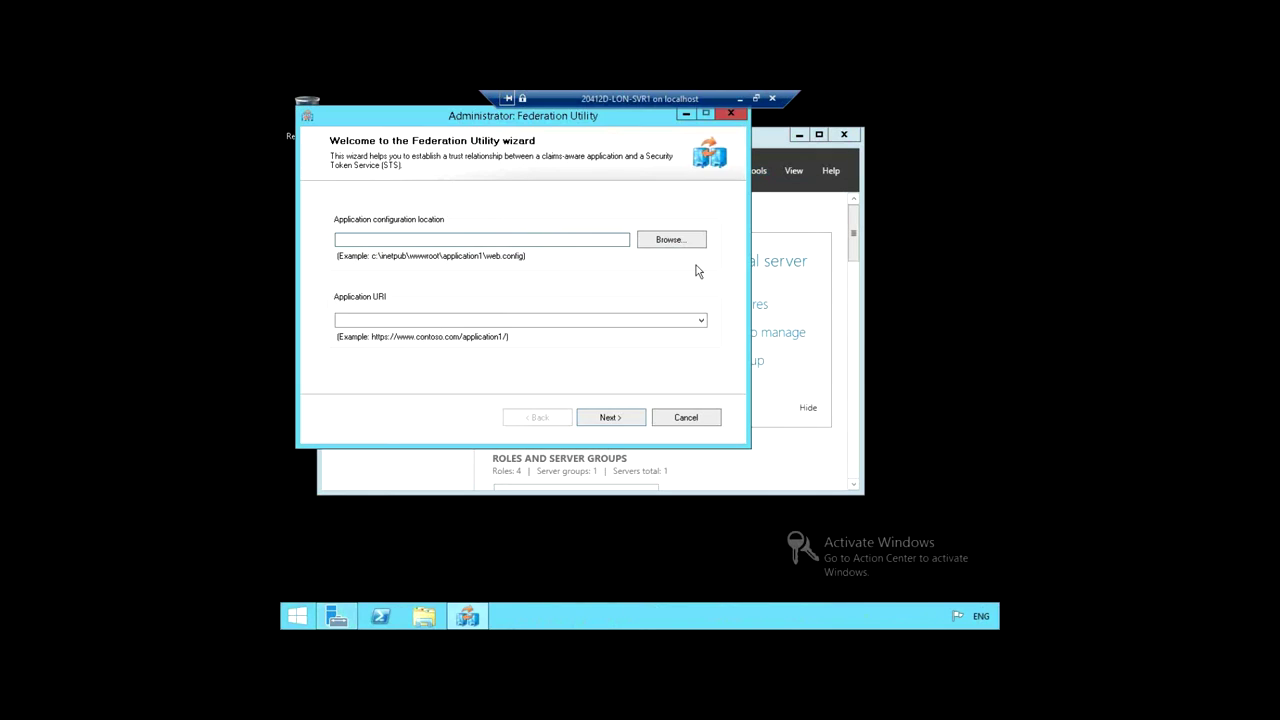
Step: Enter c:\inetpub\wwwroot\AdatumTestApp\web.config as the application configuration location
left_click_drag(572, 125, 697, 146)
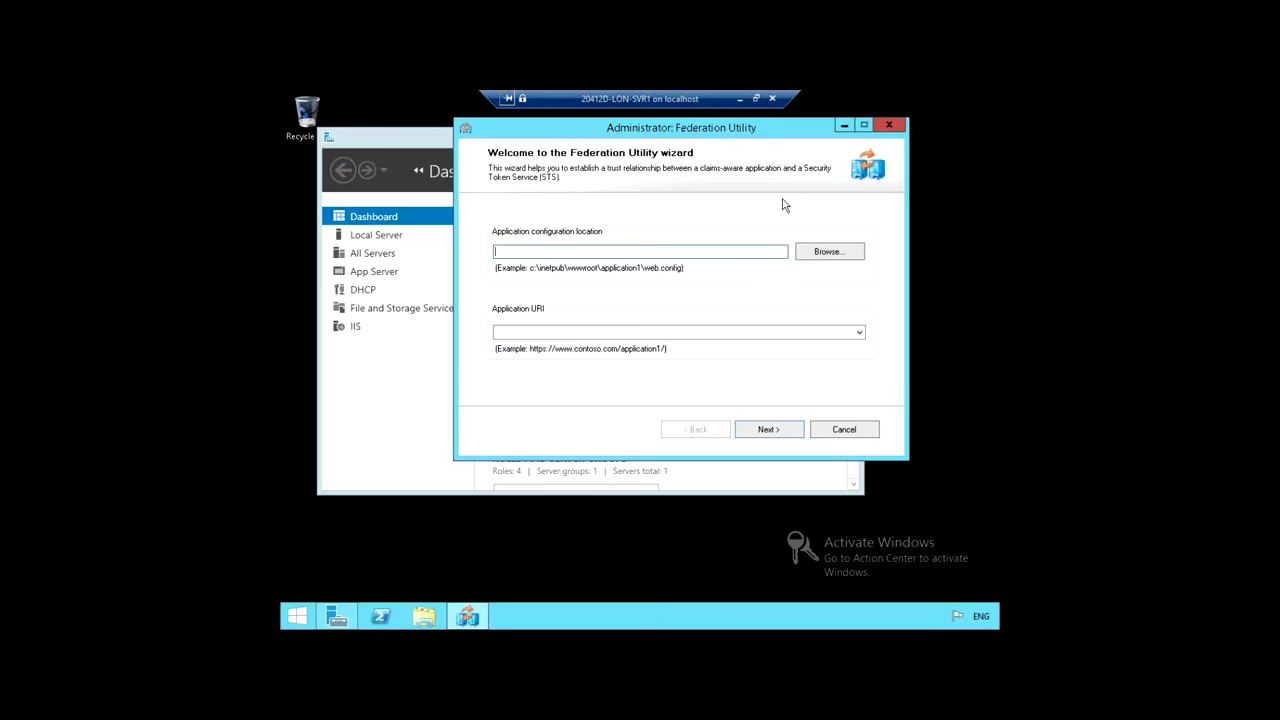
type("c")
key("BackSpace")
key("BackSpace")
type(":\\inetpub\\wwwroot\\AdatumTestApp")
type("\\web.co")
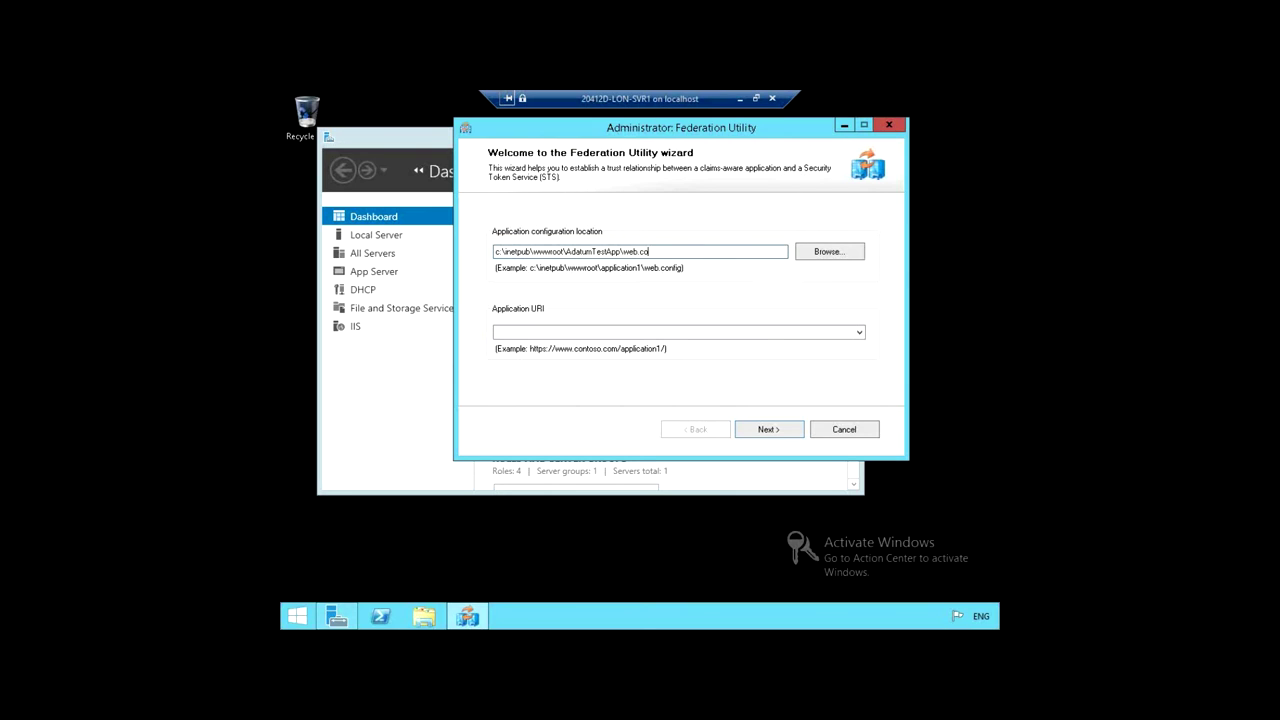
type("nfig")
left_click(670, 328)
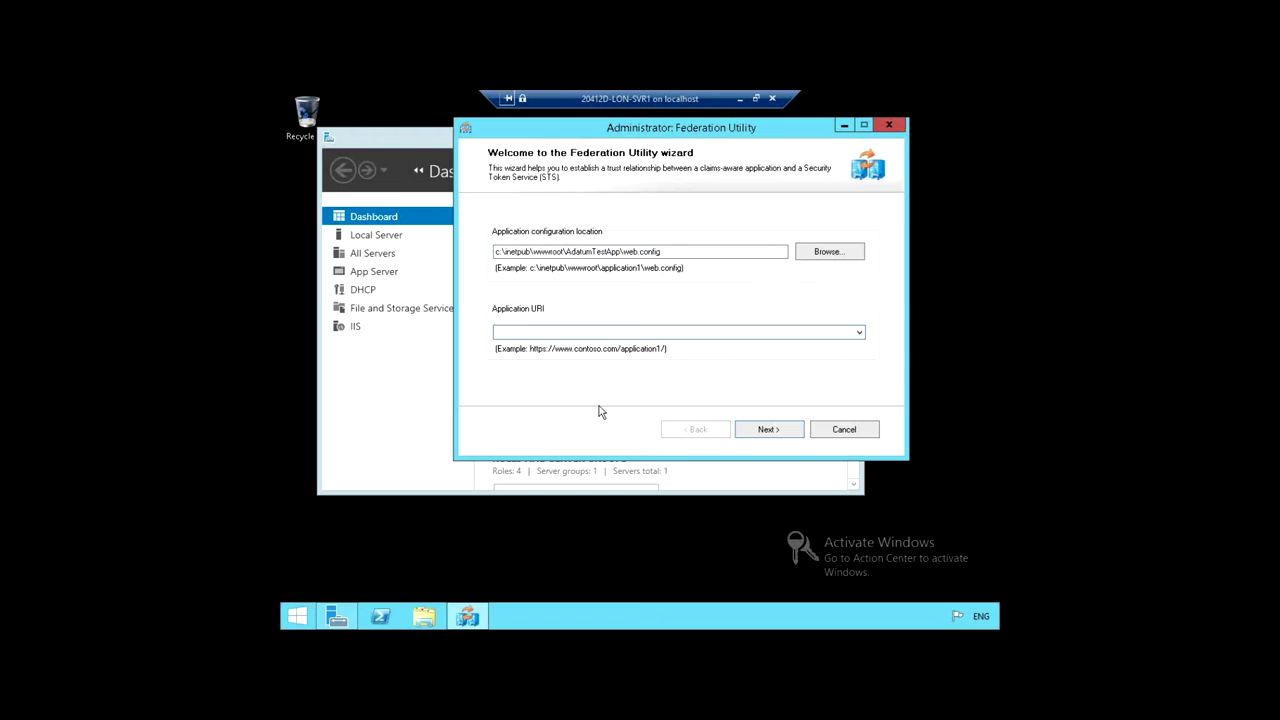
type("https://lon-svr1.adatum.com")
type("/AdatumTestApp/")
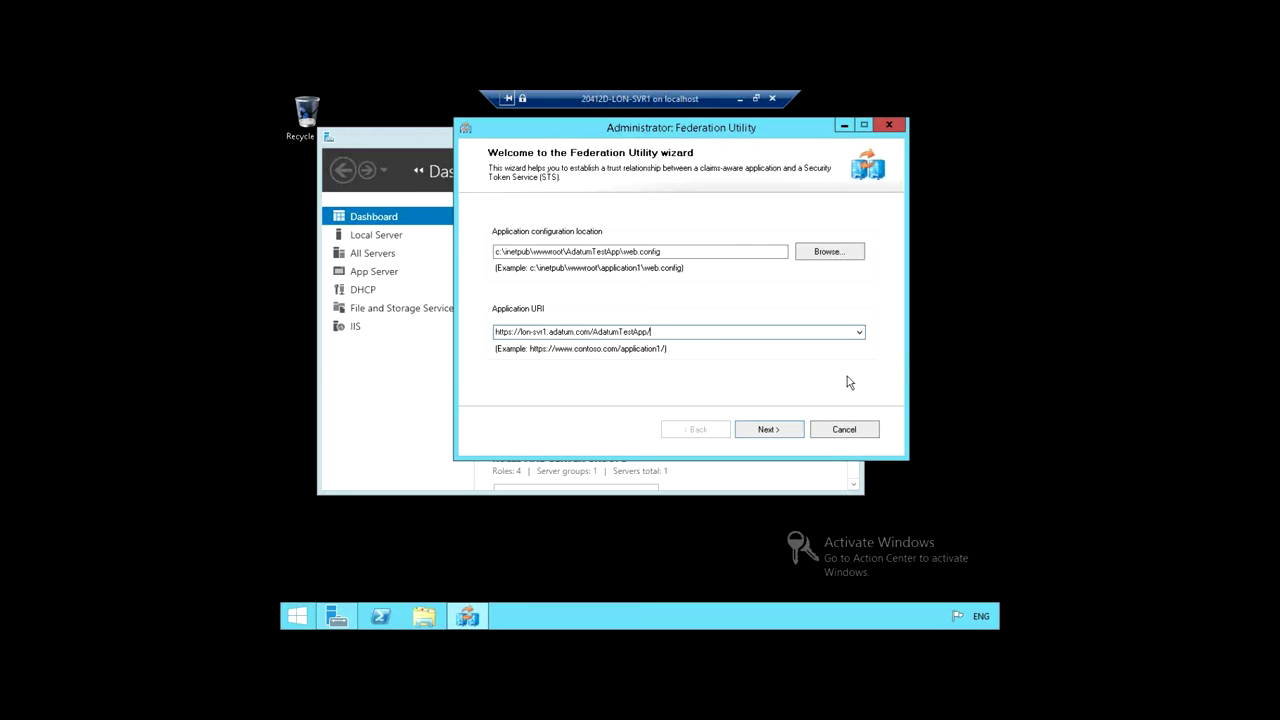
Step: On the STS page, select Use an existing STS and start typing the adfs.adatum.com federation metadata URL
left_click(760, 429)
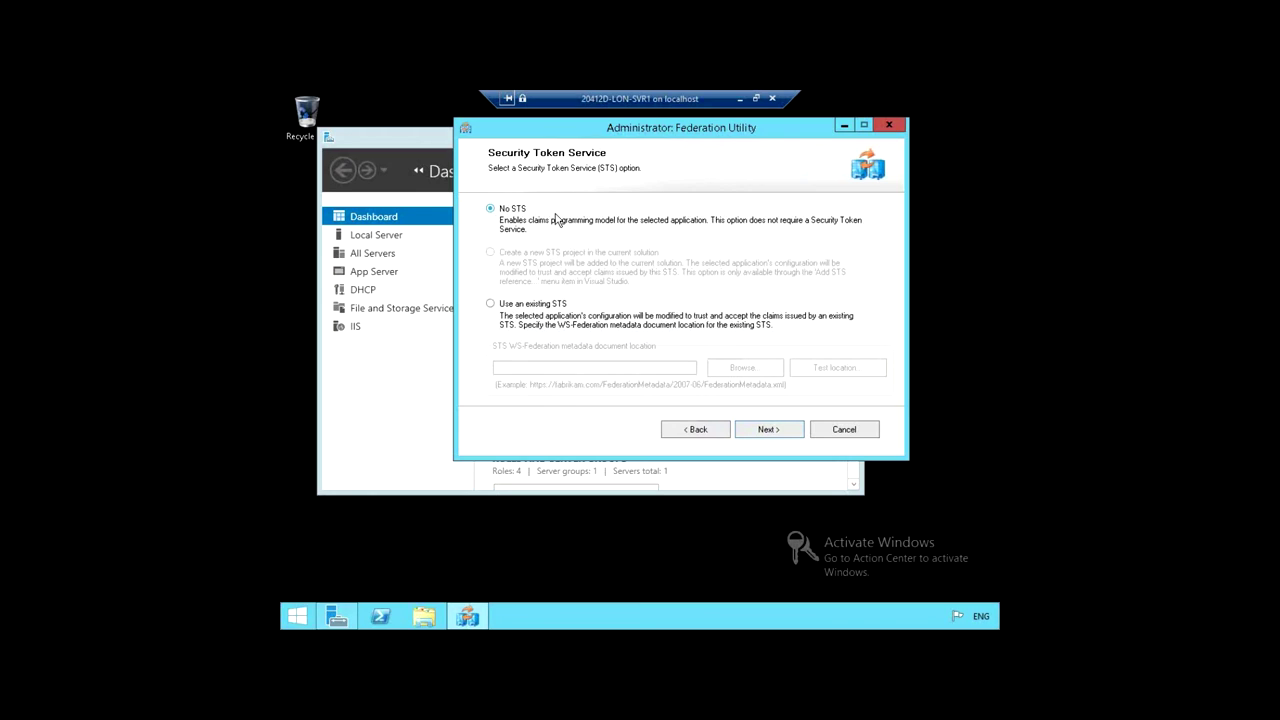
left_click(489, 305)
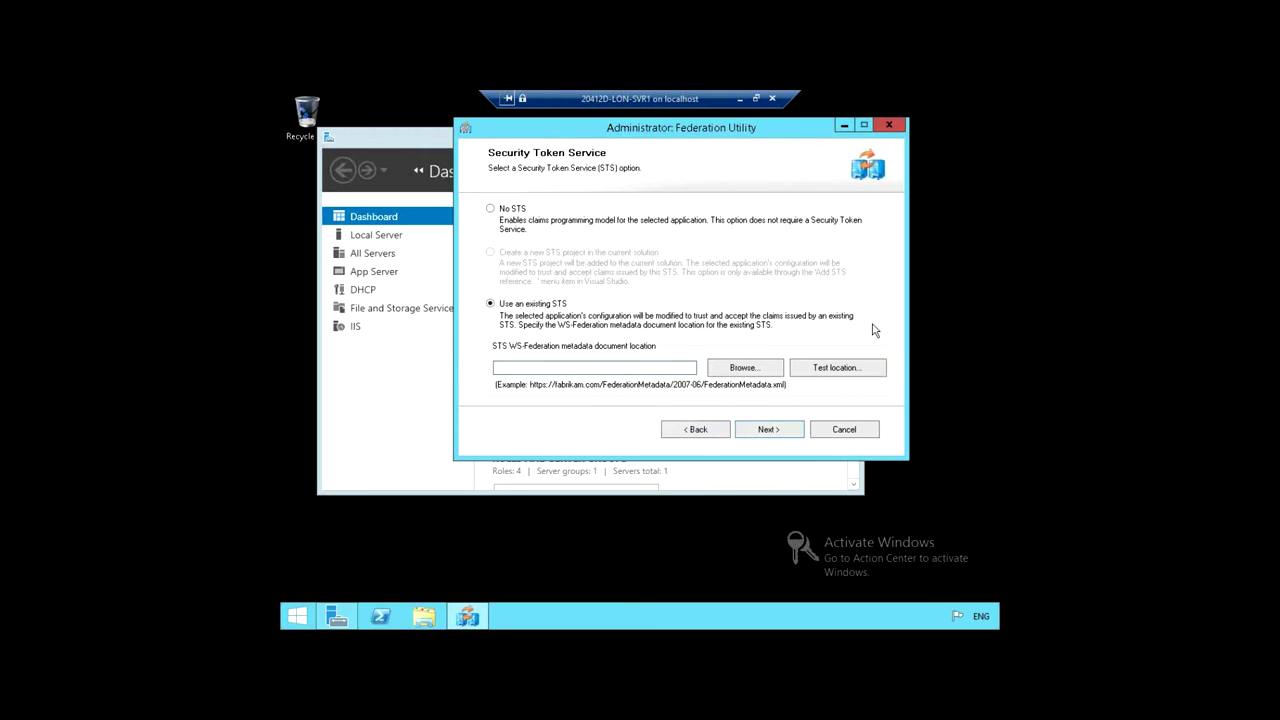
type("https://adfs.adatum.com")
type("/federationmetada")
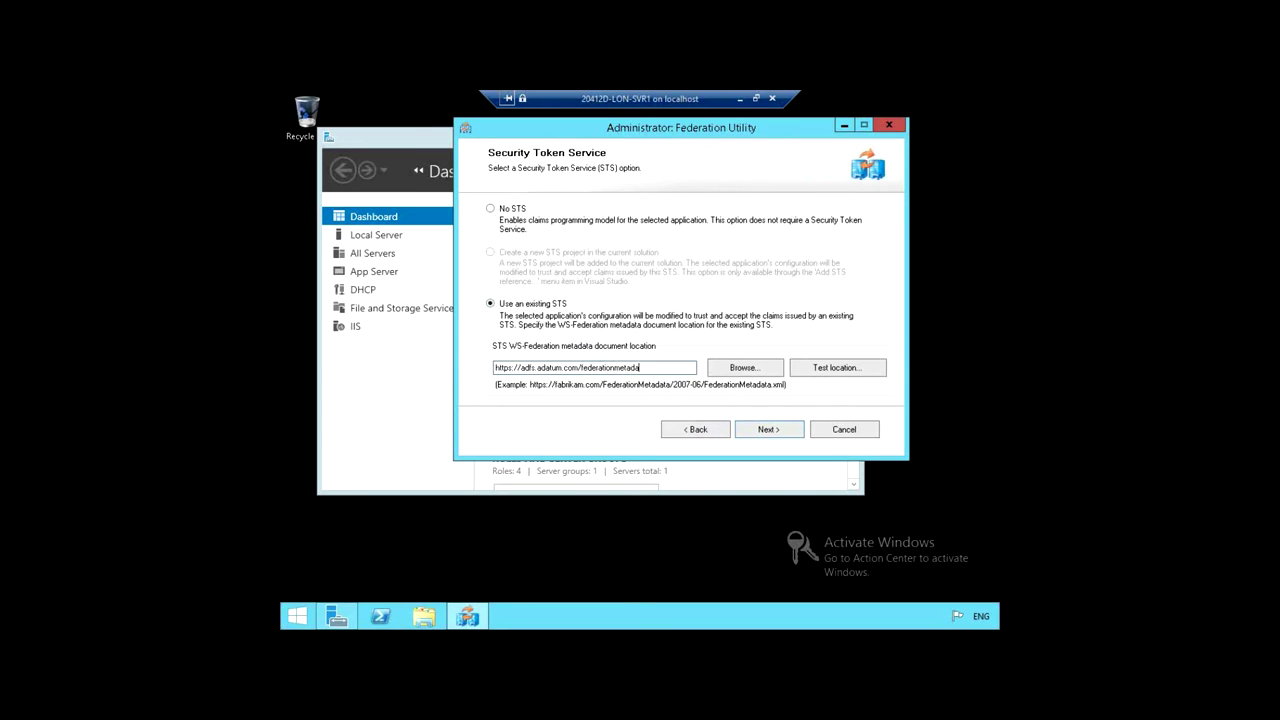
type("/")
type("2007-06/federationmetadat")
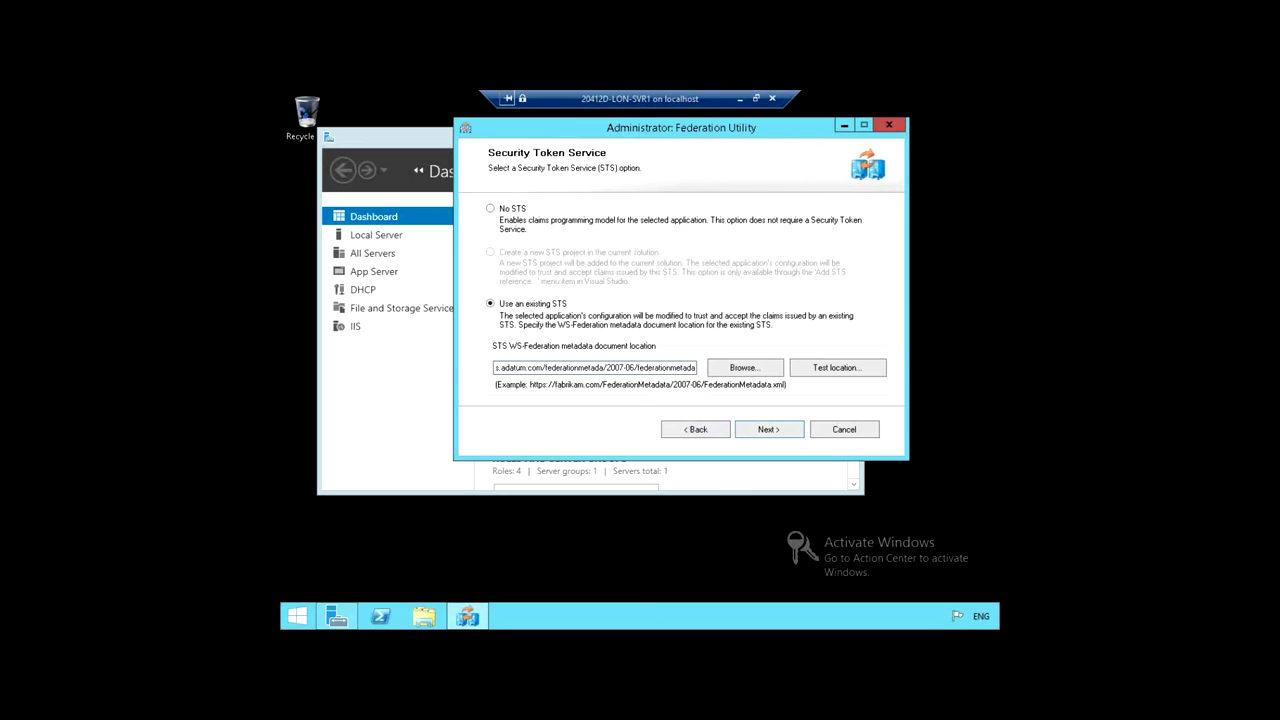
Step: Finish the metadata URL ending in federationmetadata.xml and continue, which triggers the ID1016 404 error
type("a")
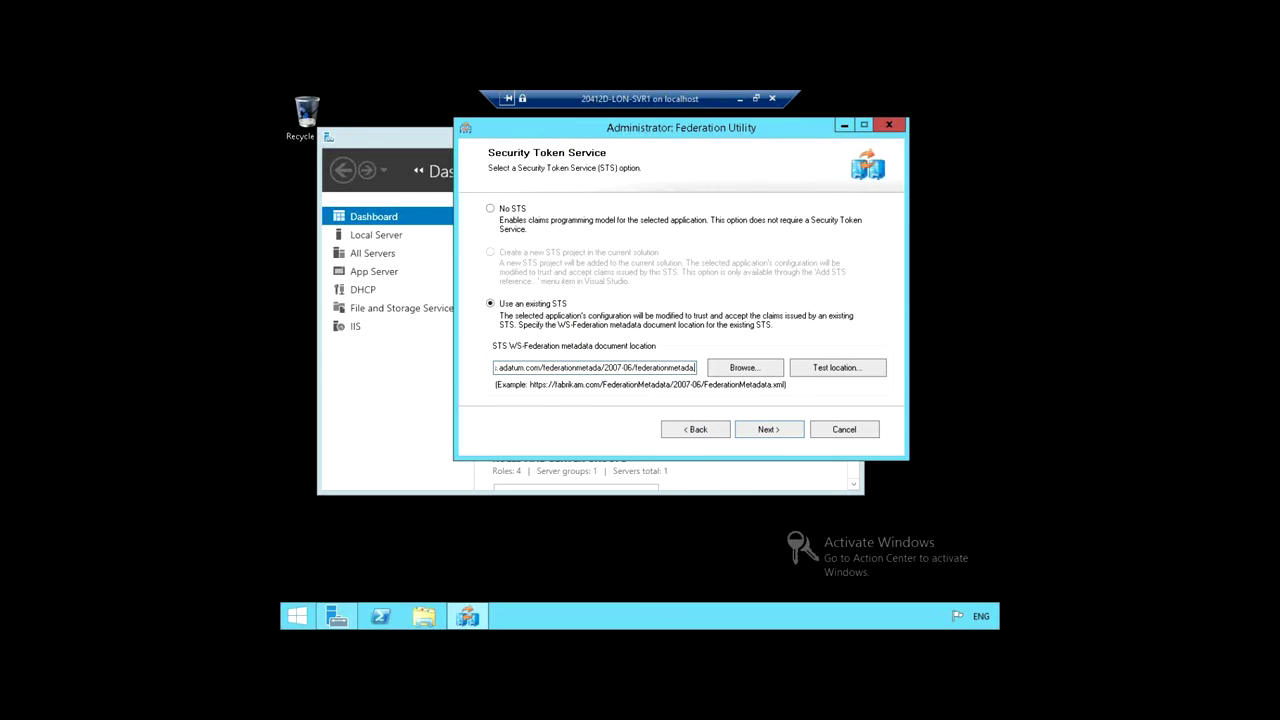
type(".xml")
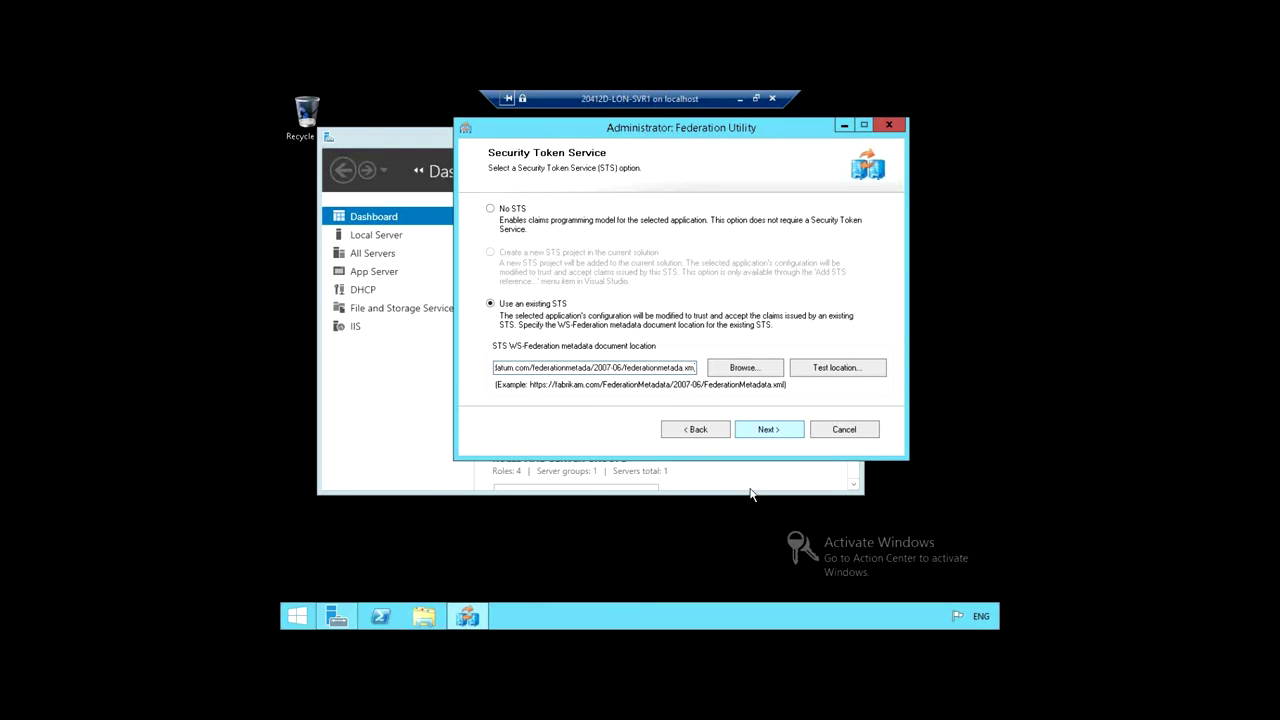
left_click(753, 434)
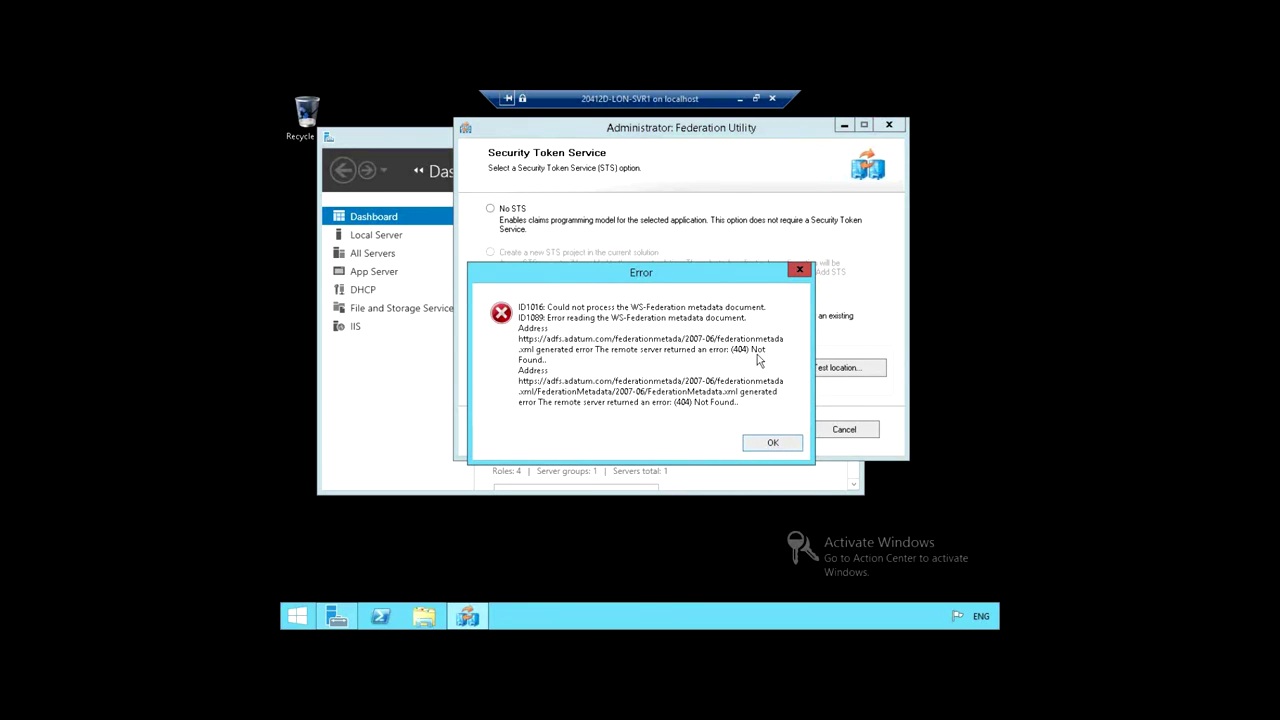
Step: Dismiss the ID1016 error, review the STS metadata address and retype its 'xml' ending
left_click(766, 446)
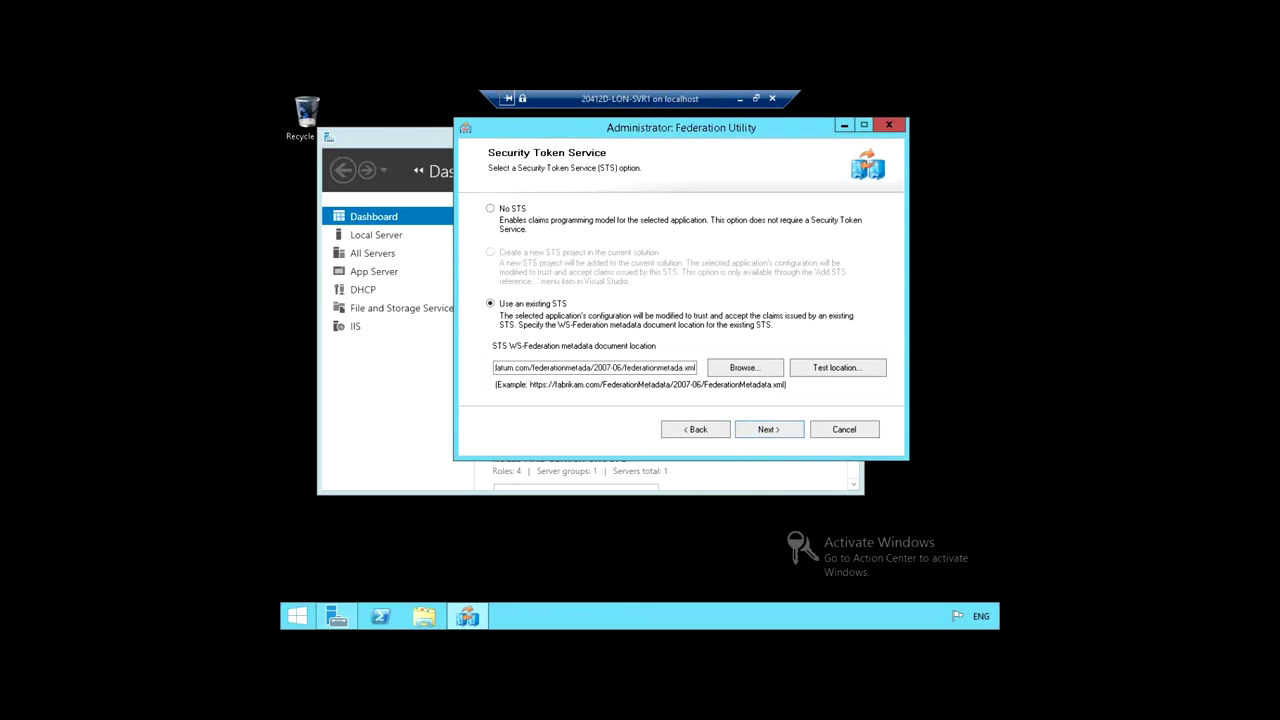
left_click(657, 368)
key("Home")
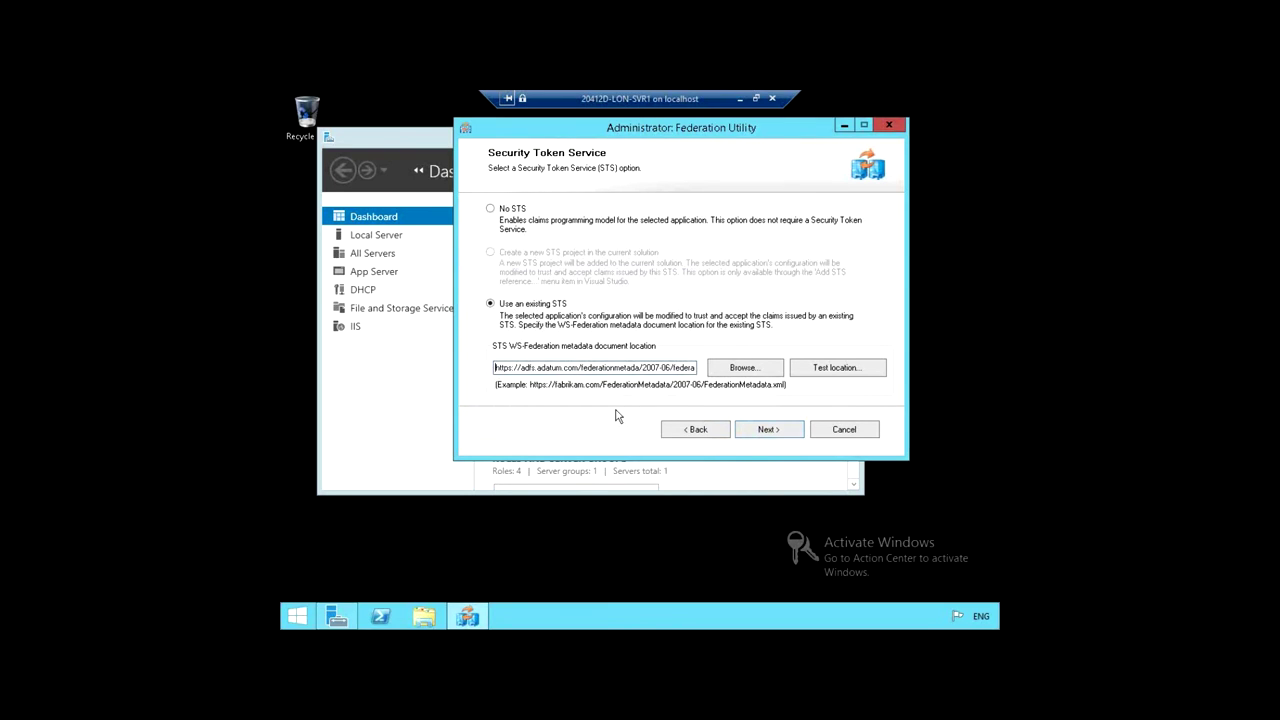
key("Right")
key("Right")
key("Right")
key("Right")
key("Right")
key("Right")
key("Right")
key("Right")
key("Right")
key("Right")
key("Right")
key("Right")
key("Right")
key("Right")
key("Right")
key("Right")
left_click(645, 367)
key("End")
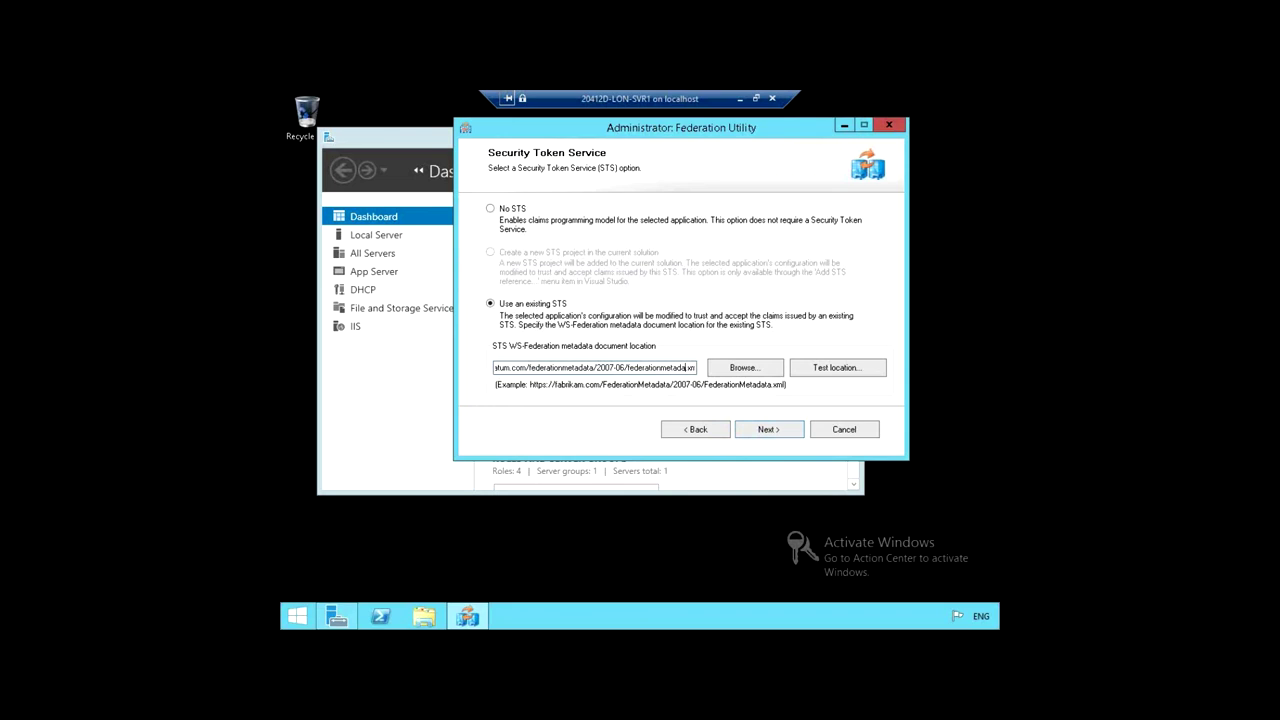
key("BackSpace")
key("BackSpace")
key("BackSpace")
type("xml")
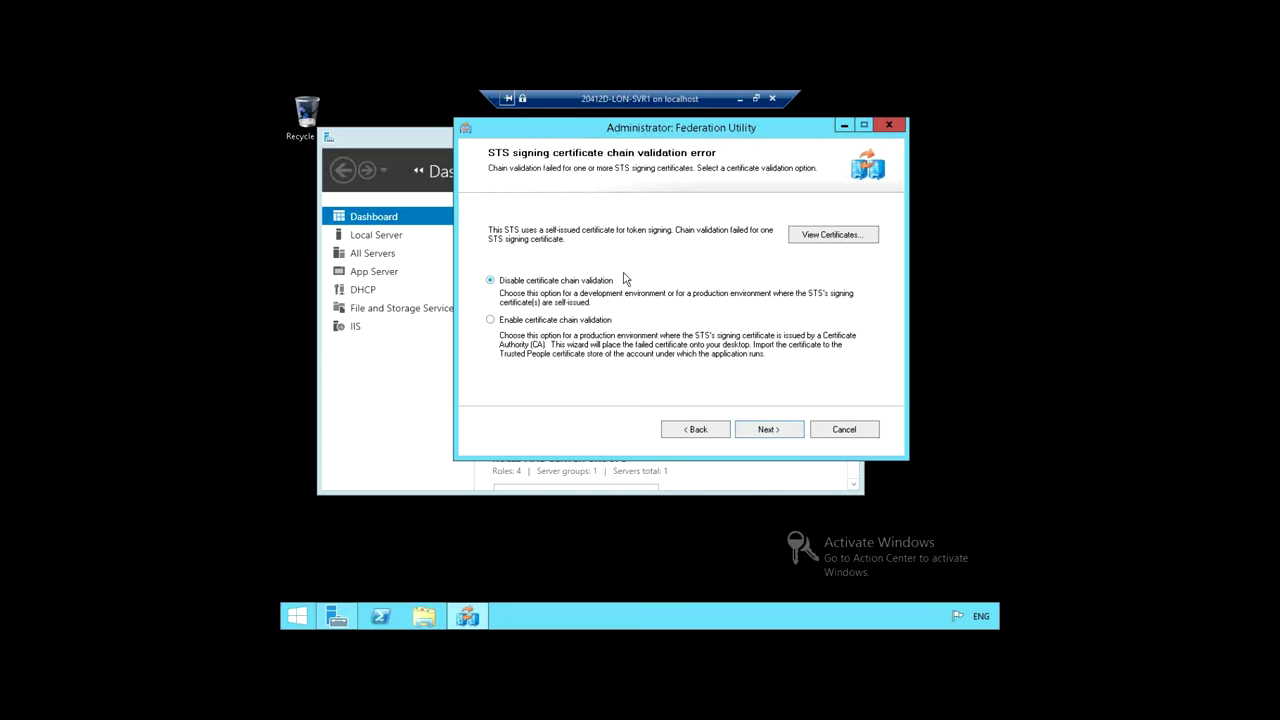
Step: Continue past the STS signing certificate warning with 'Disable certificate chain validation' selected
left_click(768, 430)
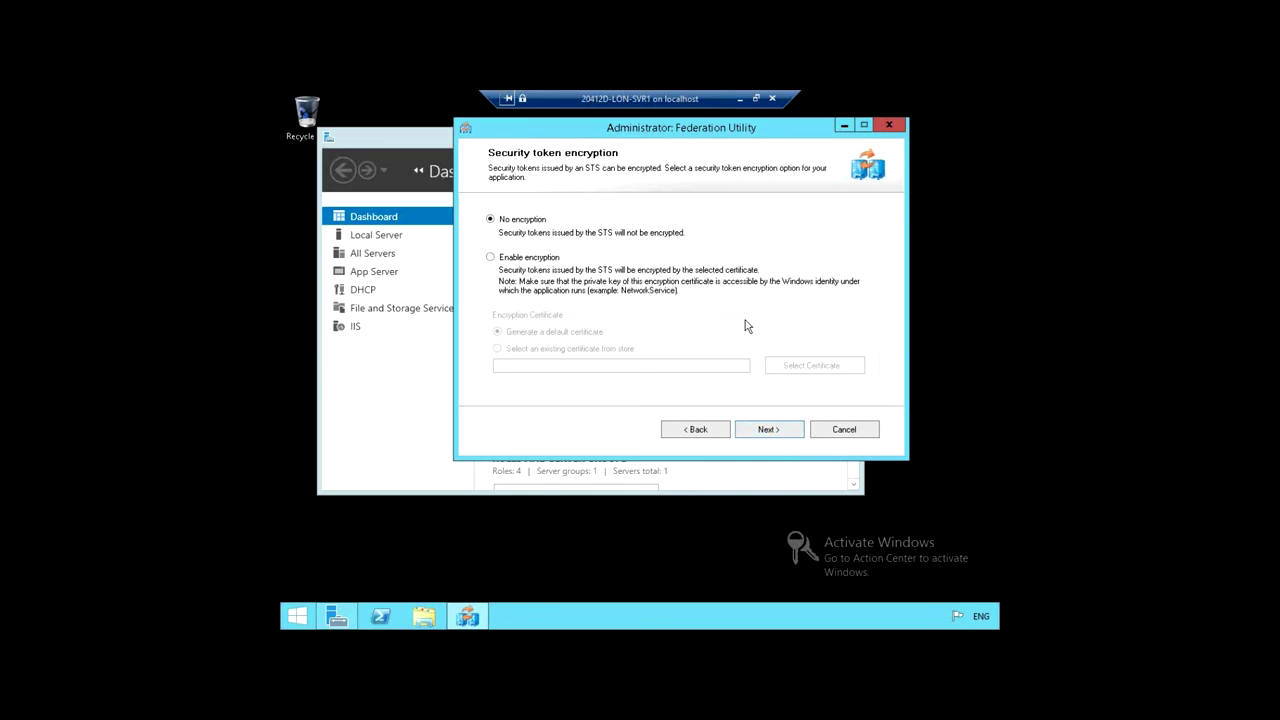
Step: Keep No encryption for tokens and accept the offered claims to reach the AdatumTestApp Summary
left_click(762, 430)
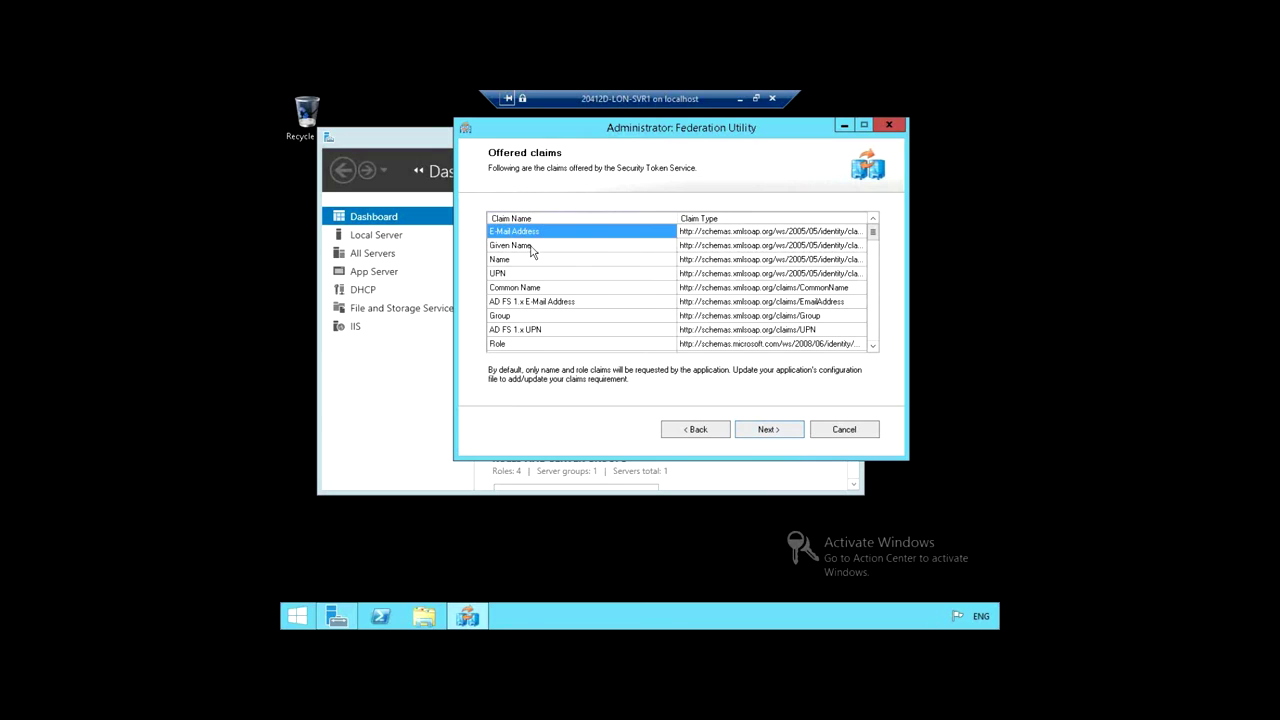
left_click(768, 430)
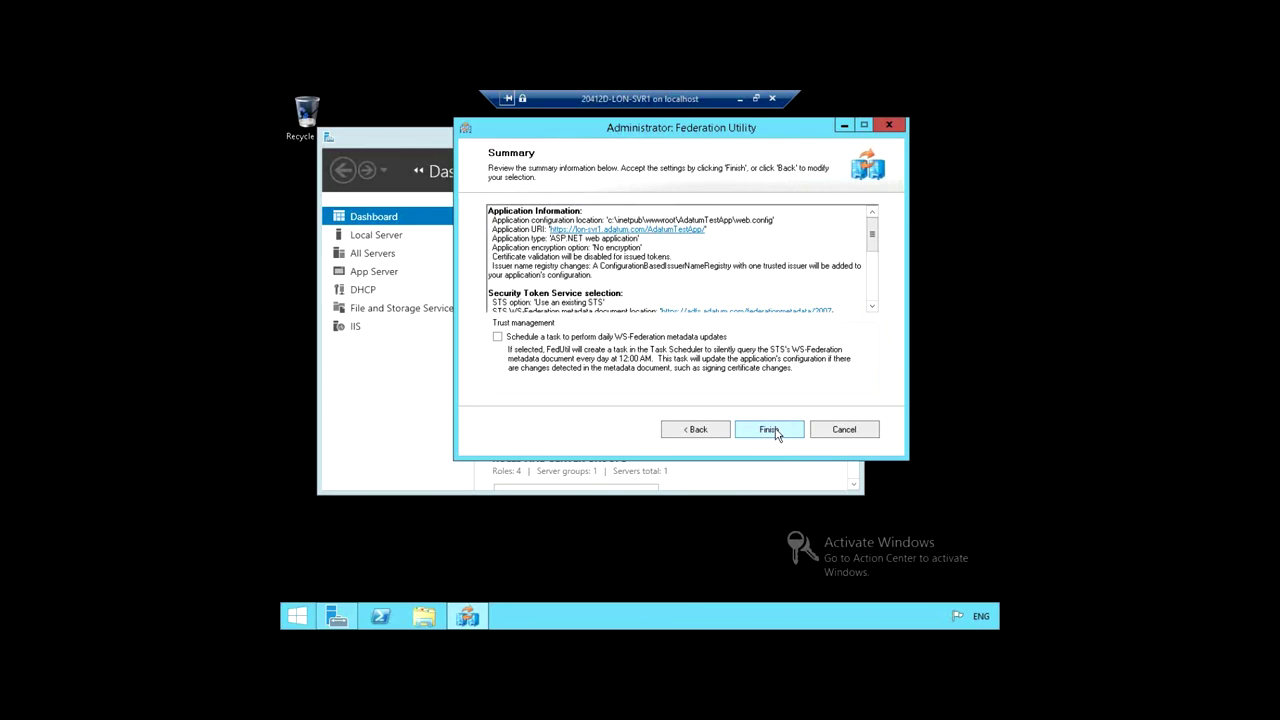
scroll(876, 251, "down", 5)
left_click_drag(877, 285, 873, 232)
Step: Finish the Federation Utility wizard, acknowledge the Success message, and minimize the LON-SVR1 window
left_click(771, 435)
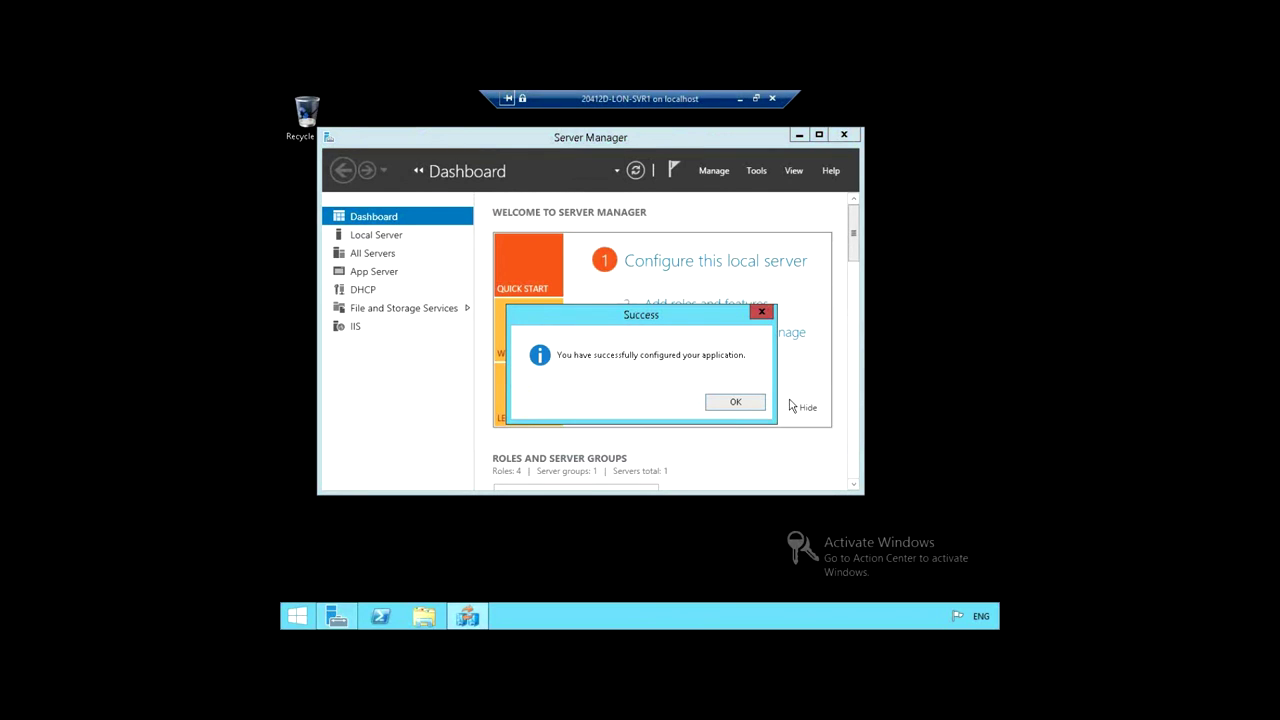
left_click(735, 402)
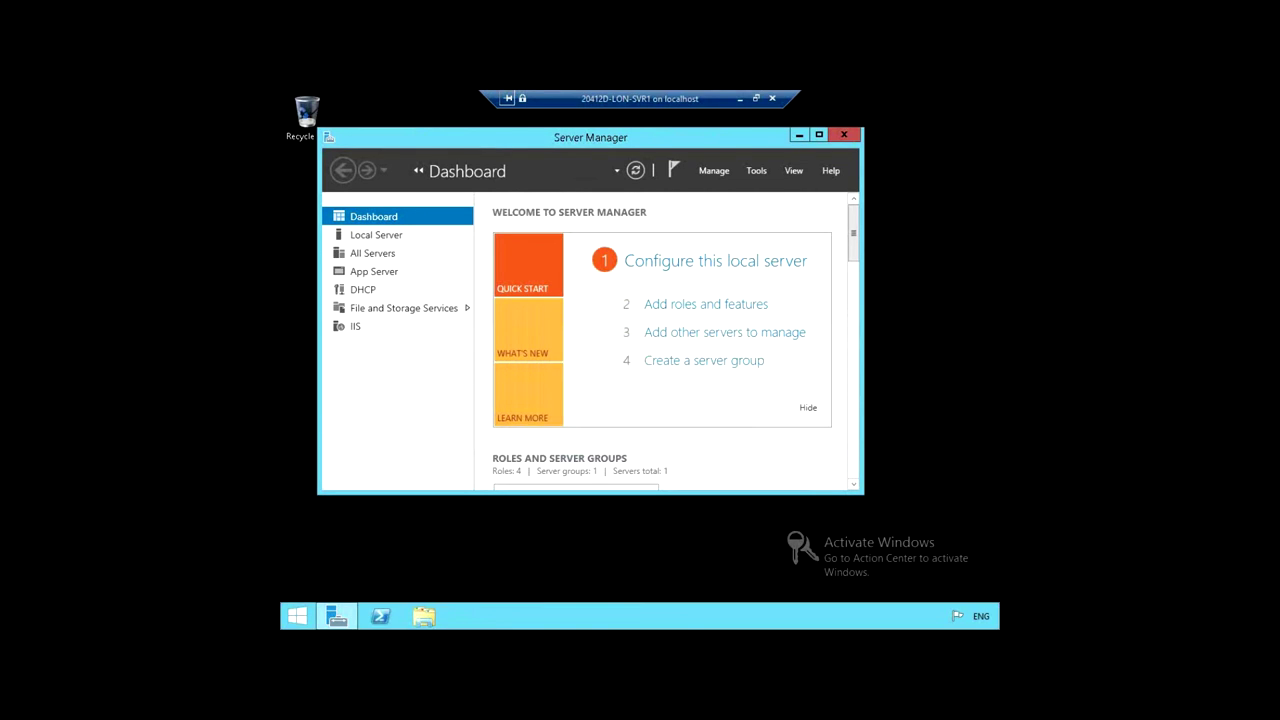
left_click(739, 98)
Step: On LON-DC1, select the Relying Party Trusts node and open its context menu
double_click(349, 247)
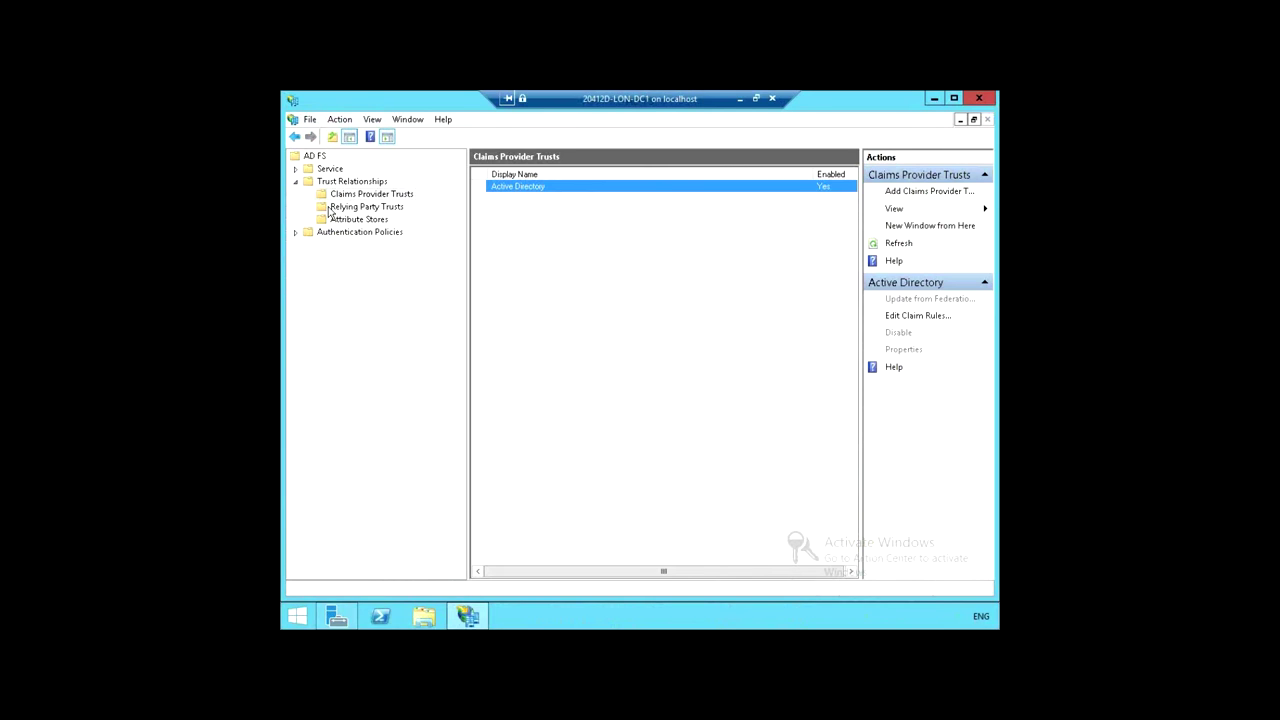
left_click(333, 208)
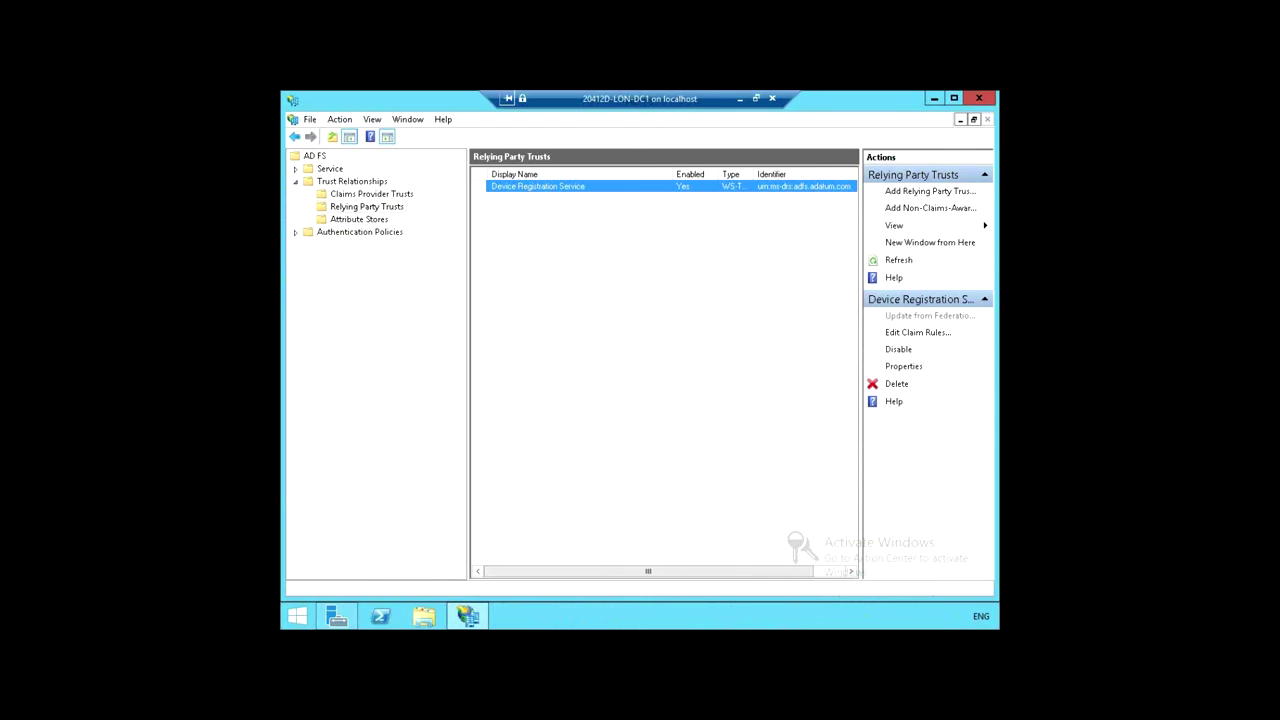
left_click(369, 207)
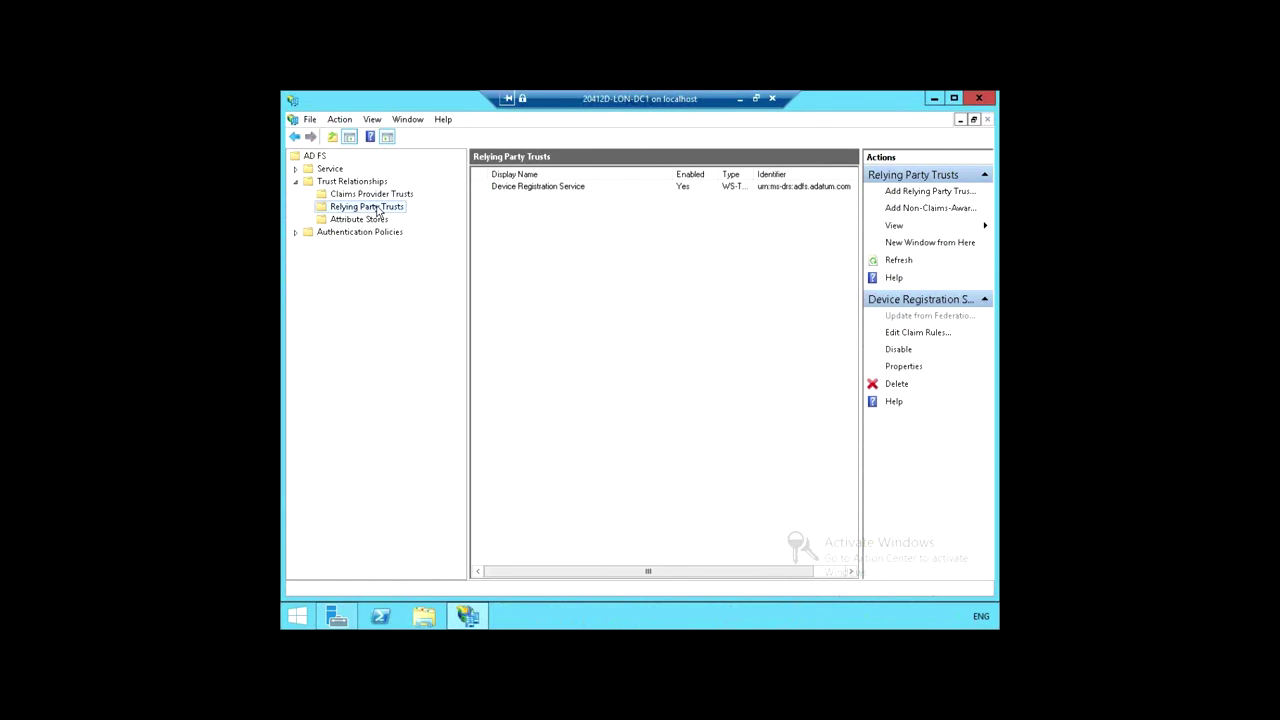
right_click(378, 210)
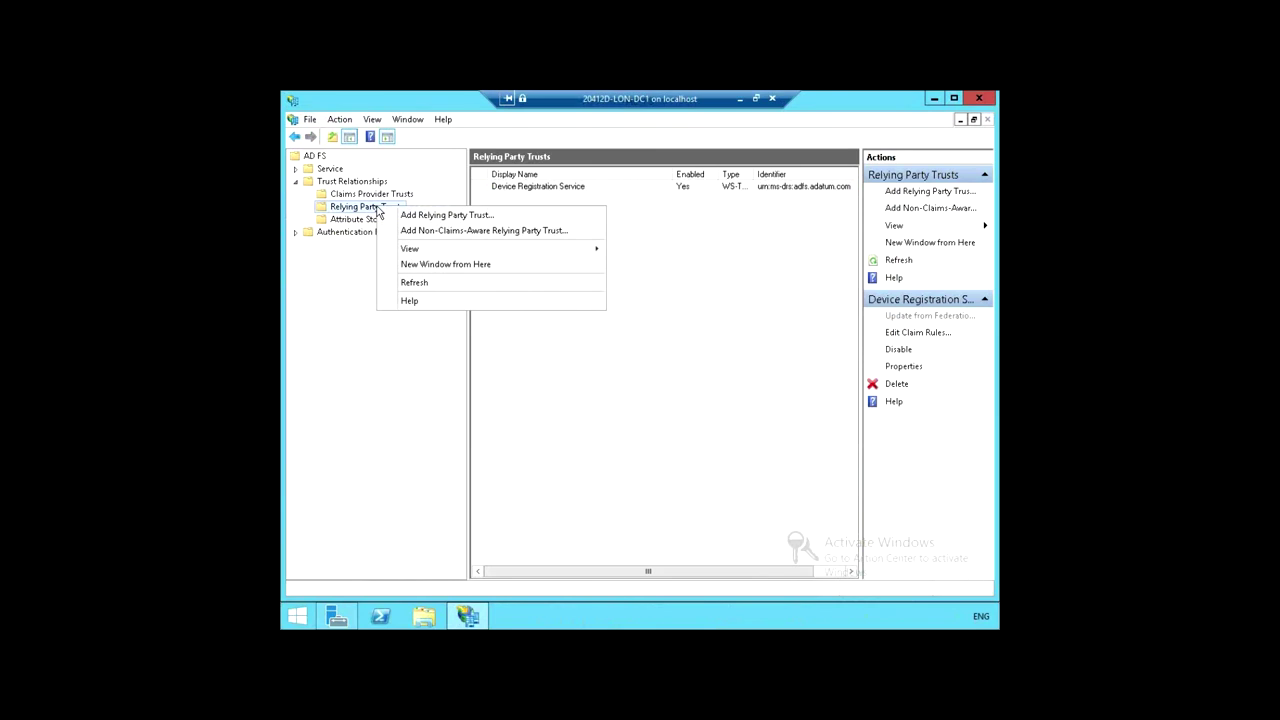
Step: Launch the Add Relying Party Trust Wizard and move past its Welcome page to Select Data Source
left_click(447, 218)
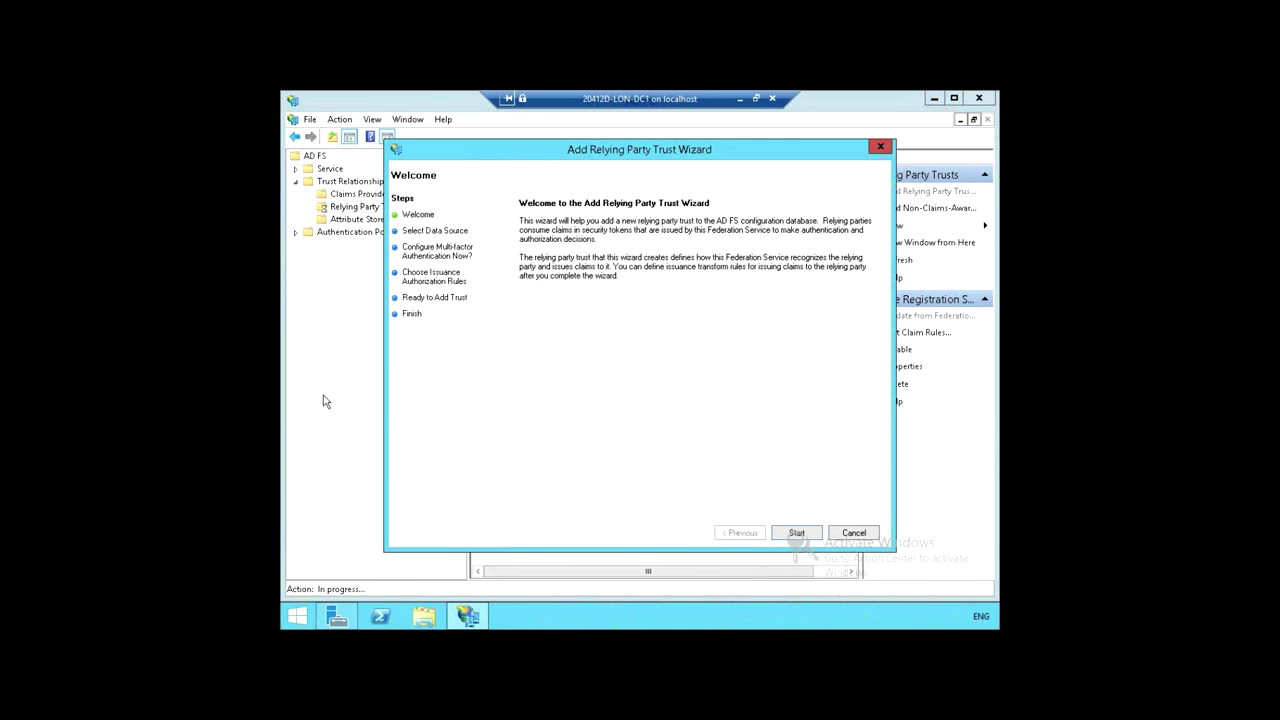
left_click(797, 535)
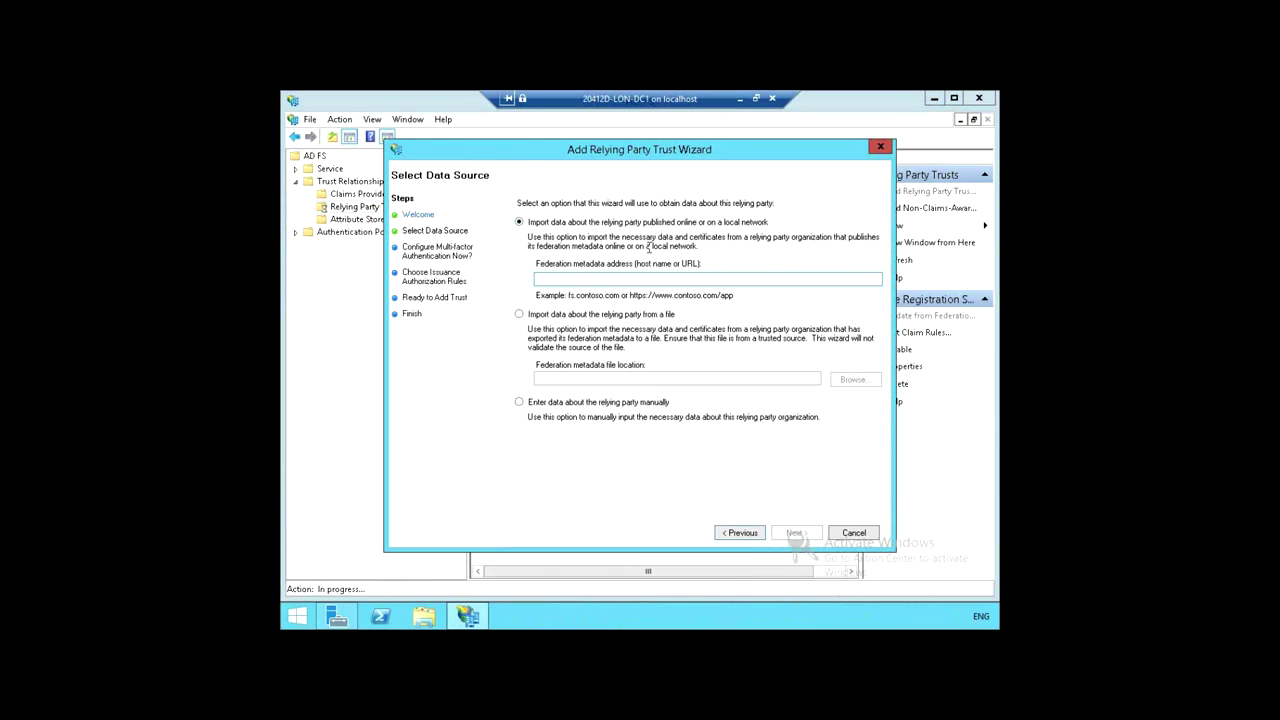
left_click(652, 279)
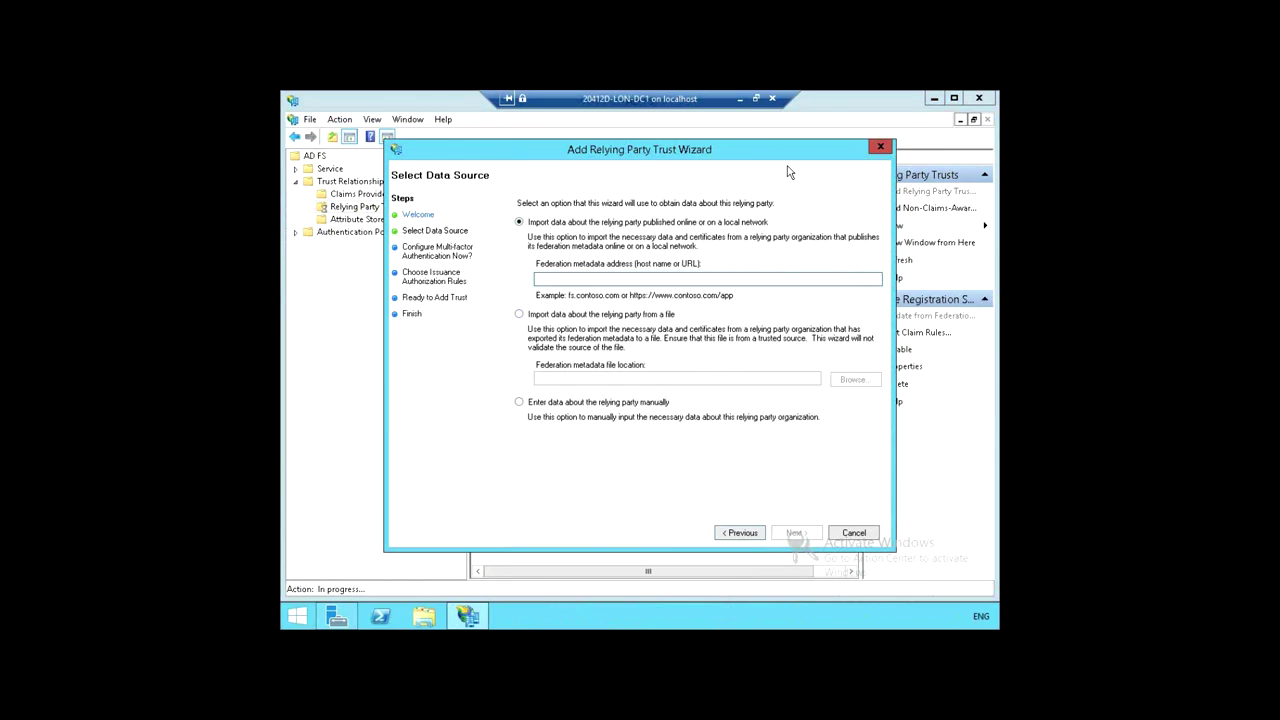
type("http")
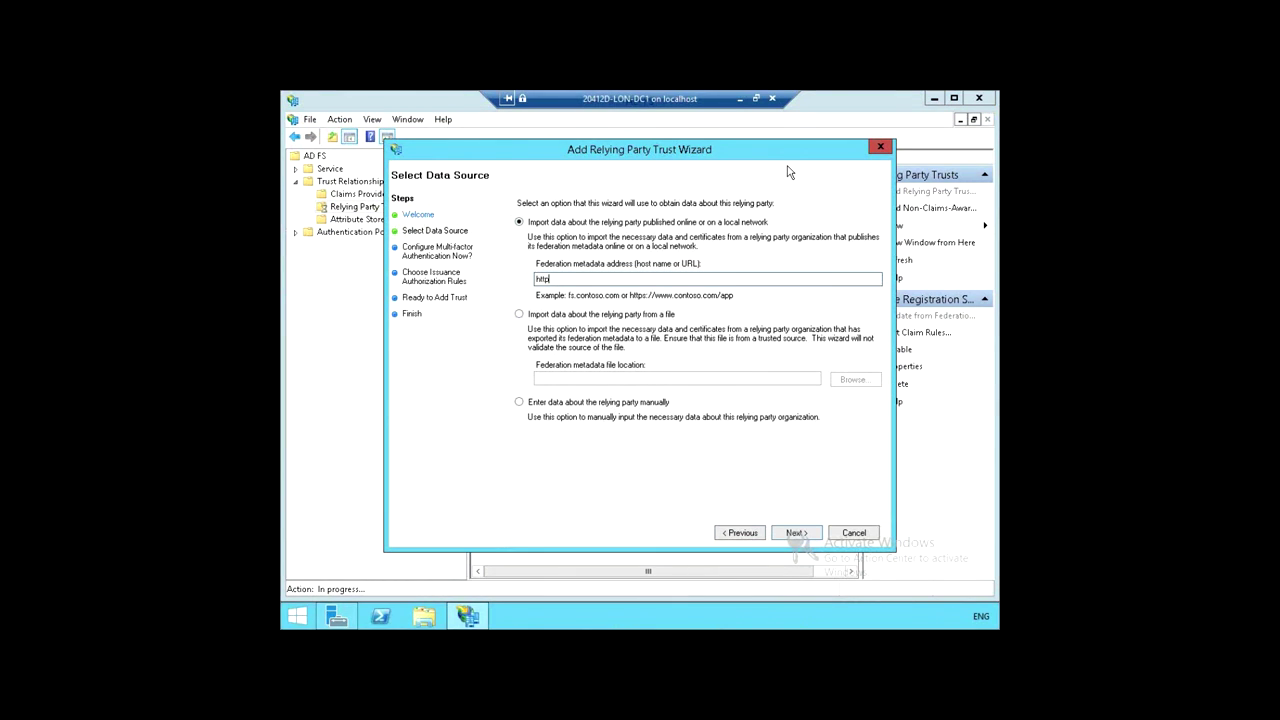
type("s://lon-svr1.adatum.com/adatumtestapp/")
Step: Import the metadata and replace the suggested display name with 'A. Datum Test App'
left_click(796, 533)
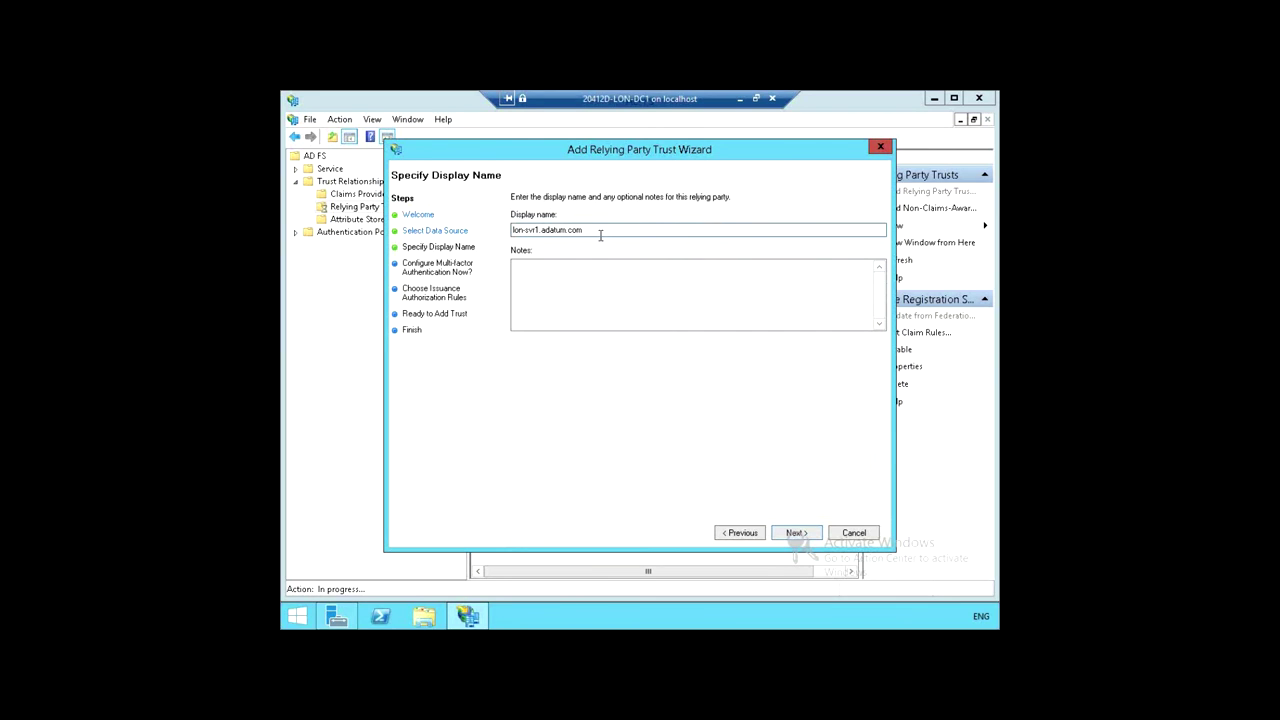
left_click_drag(590, 230, 457, 240)
type("A. Datum Test App")
Step: Keep the display name and continue without configuring multi-factor authentication
left_click(798, 540)
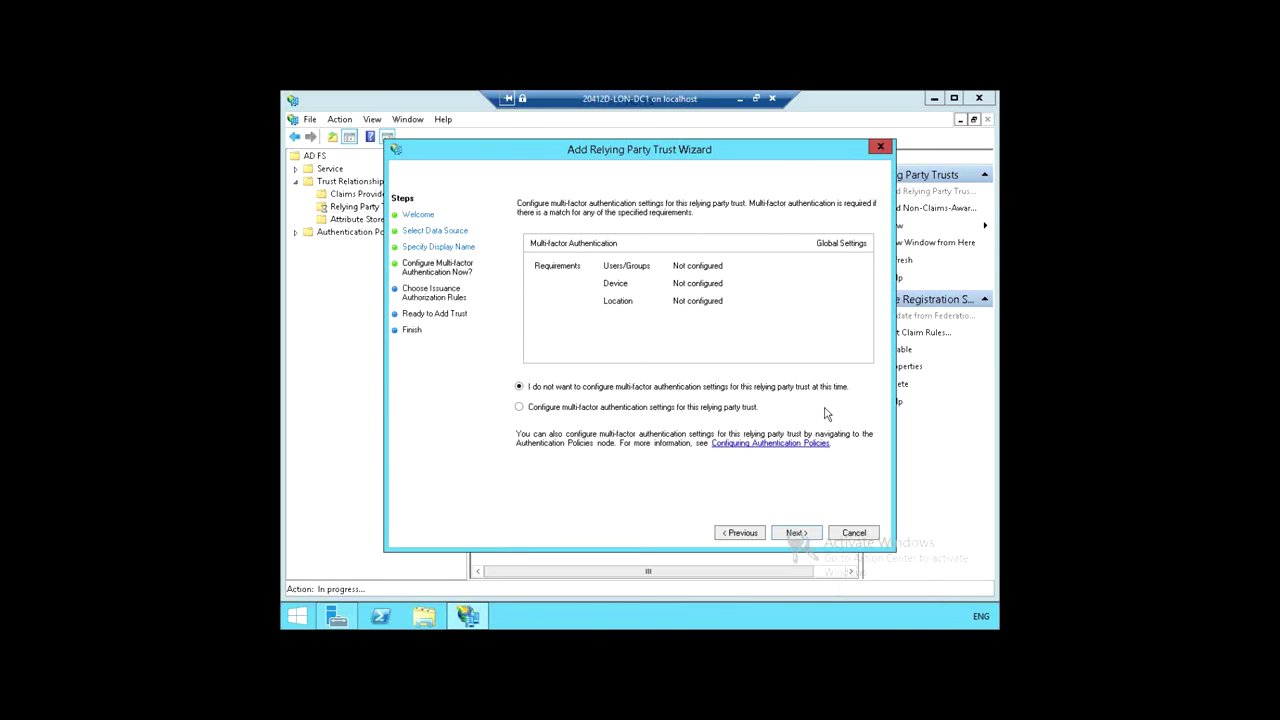
left_click(804, 533)
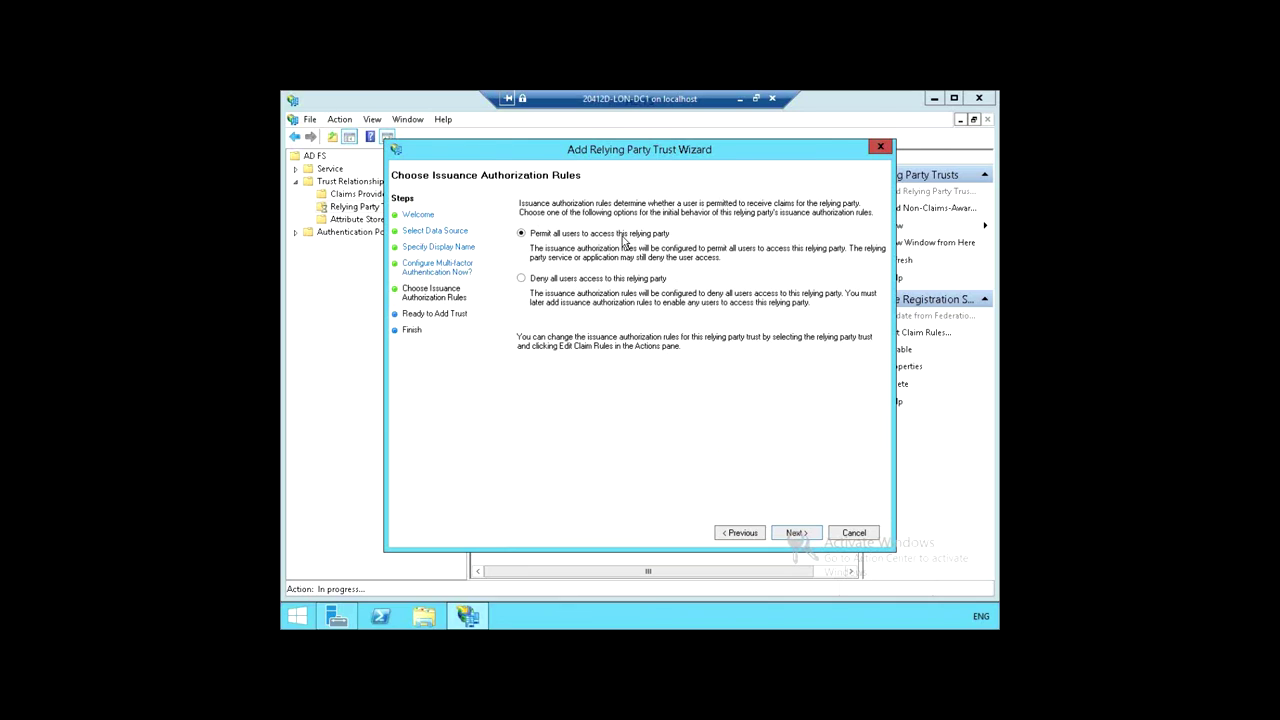
Step: Keep 'Permit all users to access this relying party' and continue to the review page
left_click(797, 540)
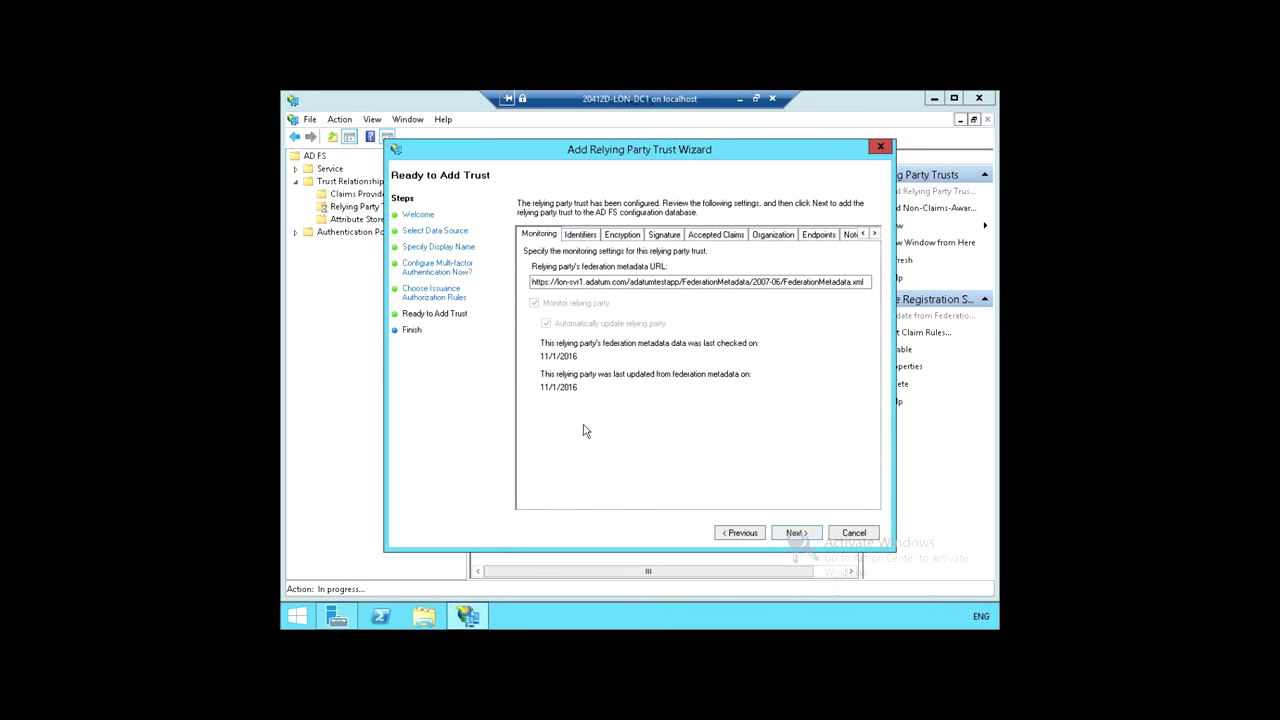
Step: Review the Identifiers, Encryption, Signature, Accepted Claims, Organization and Notes tabs, then add the trust and close the wizard
left_click(579, 236)
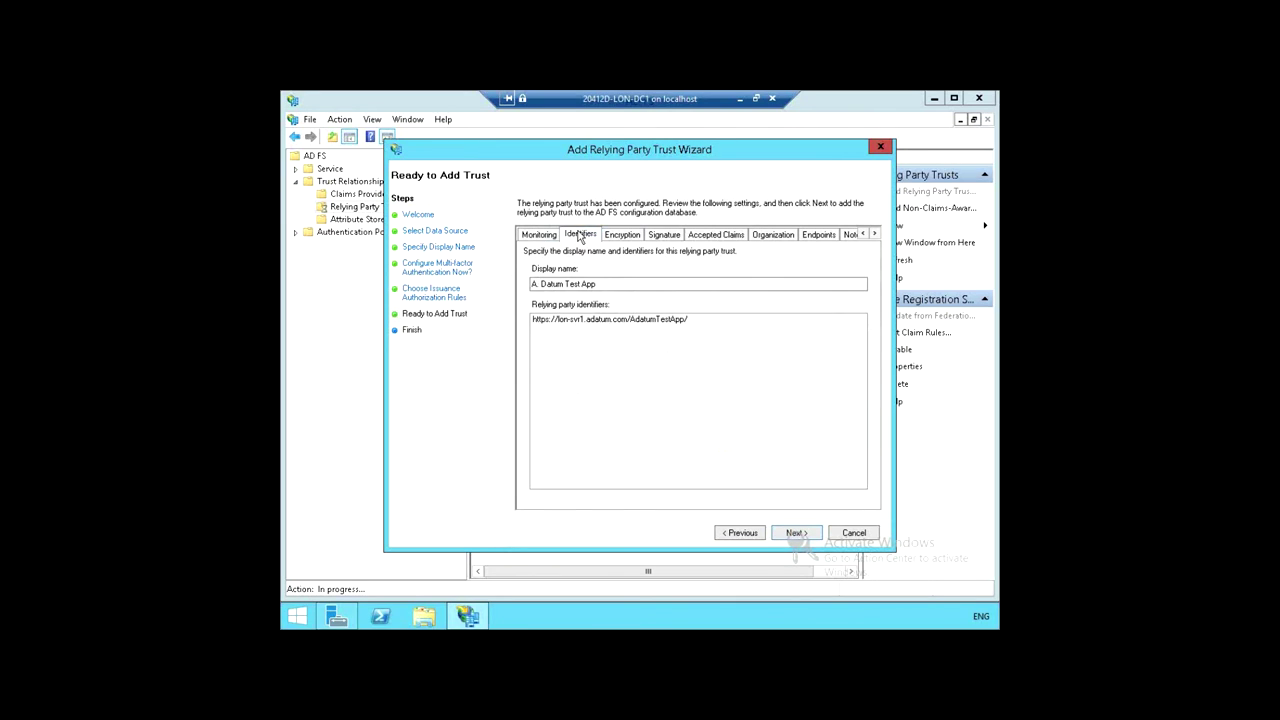
left_click(626, 236)
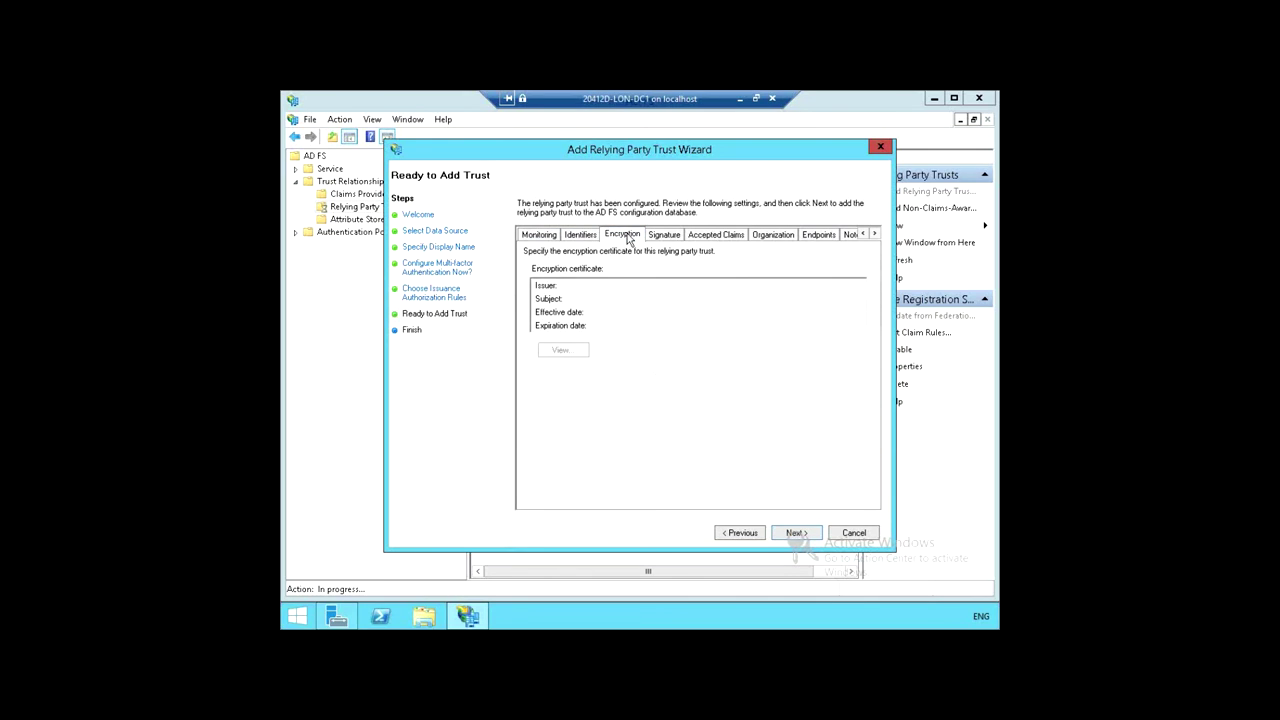
left_click(666, 238)
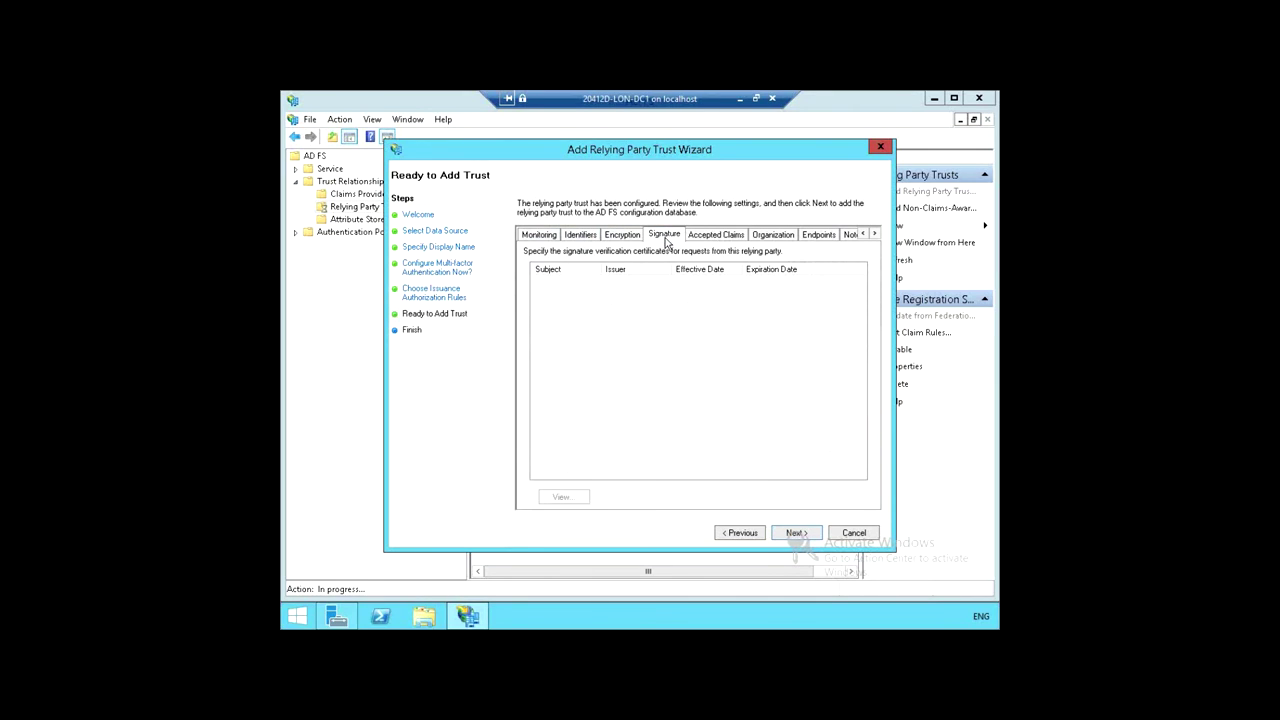
left_click(710, 236)
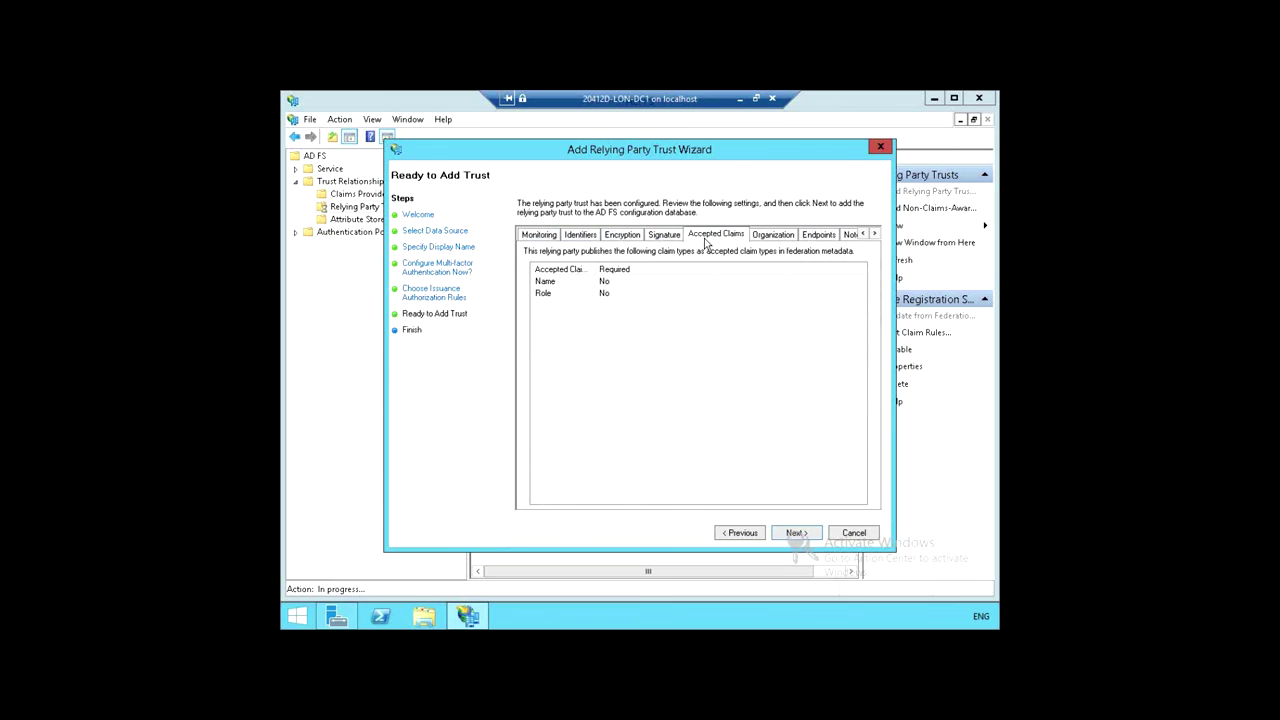
left_click(792, 234)
left_click(848, 236)
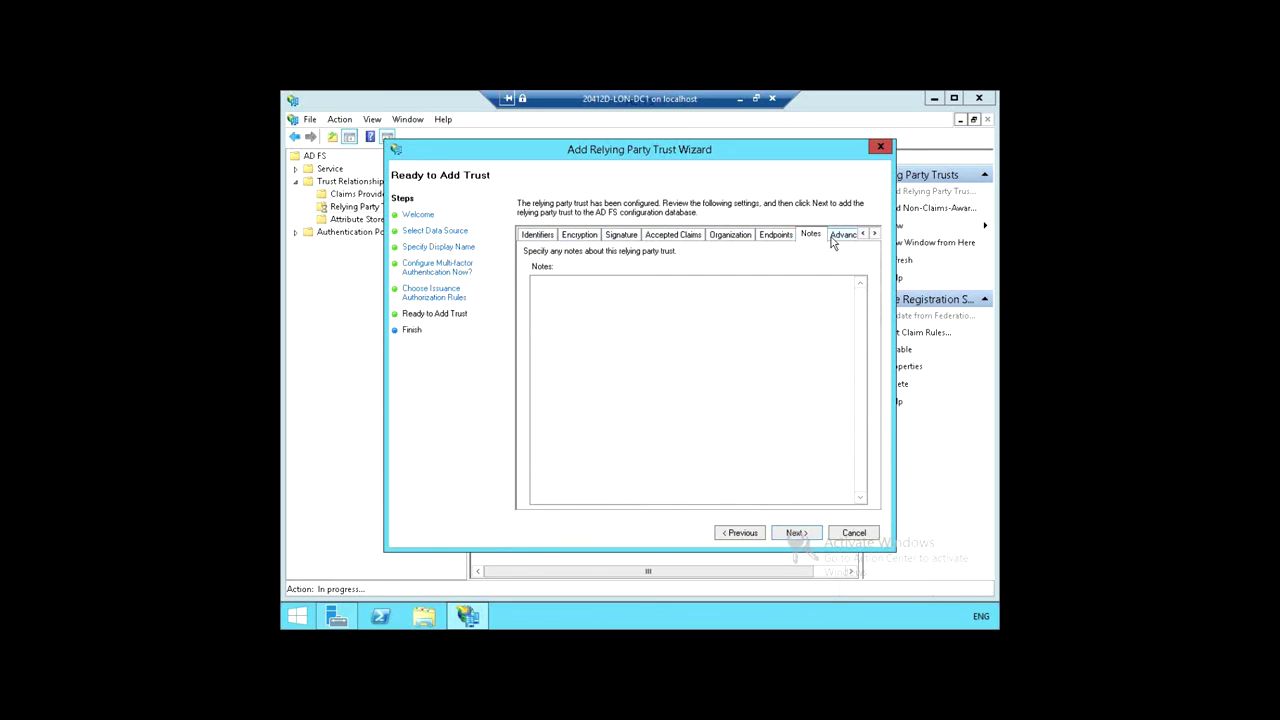
left_click(538, 236)
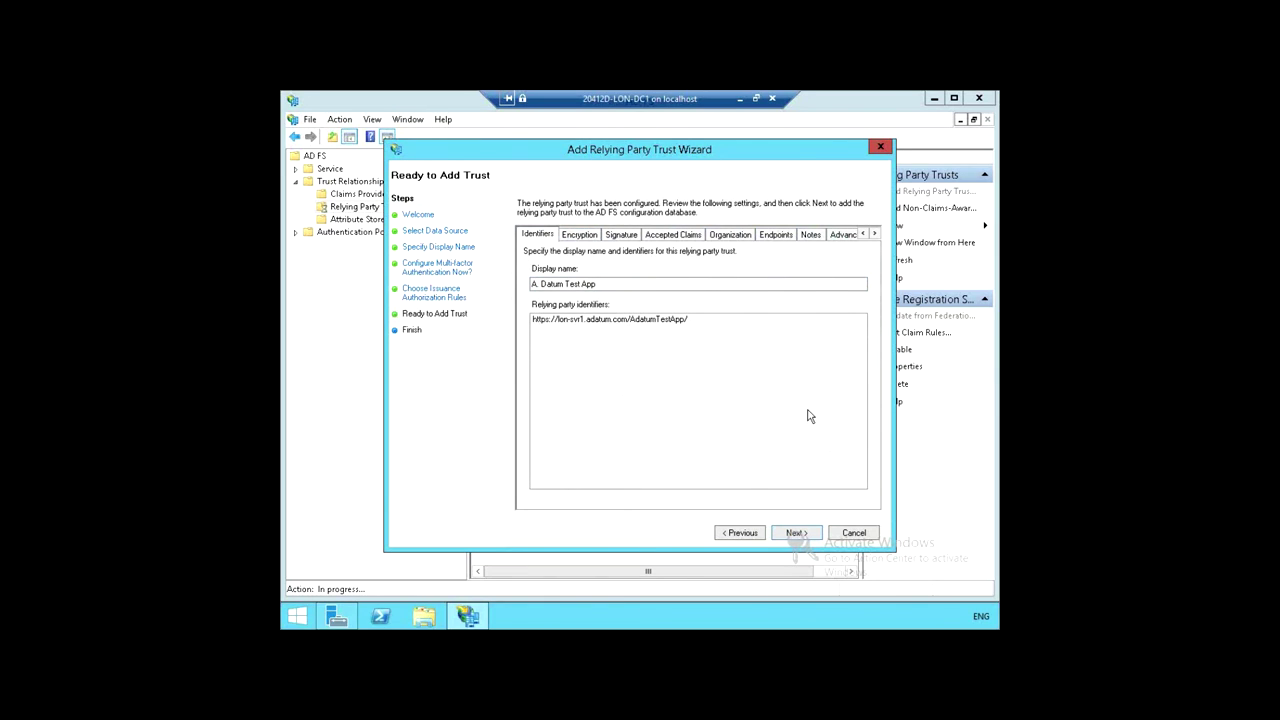
left_click(795, 533)
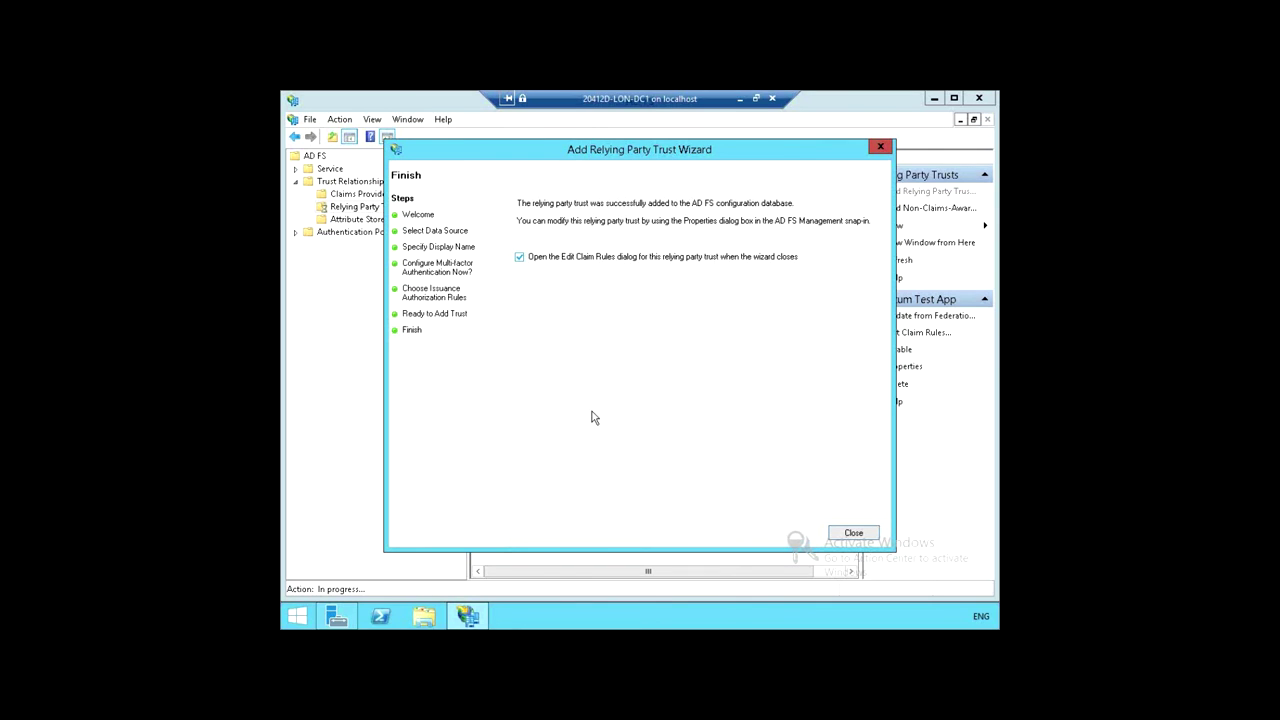
left_click(855, 533)
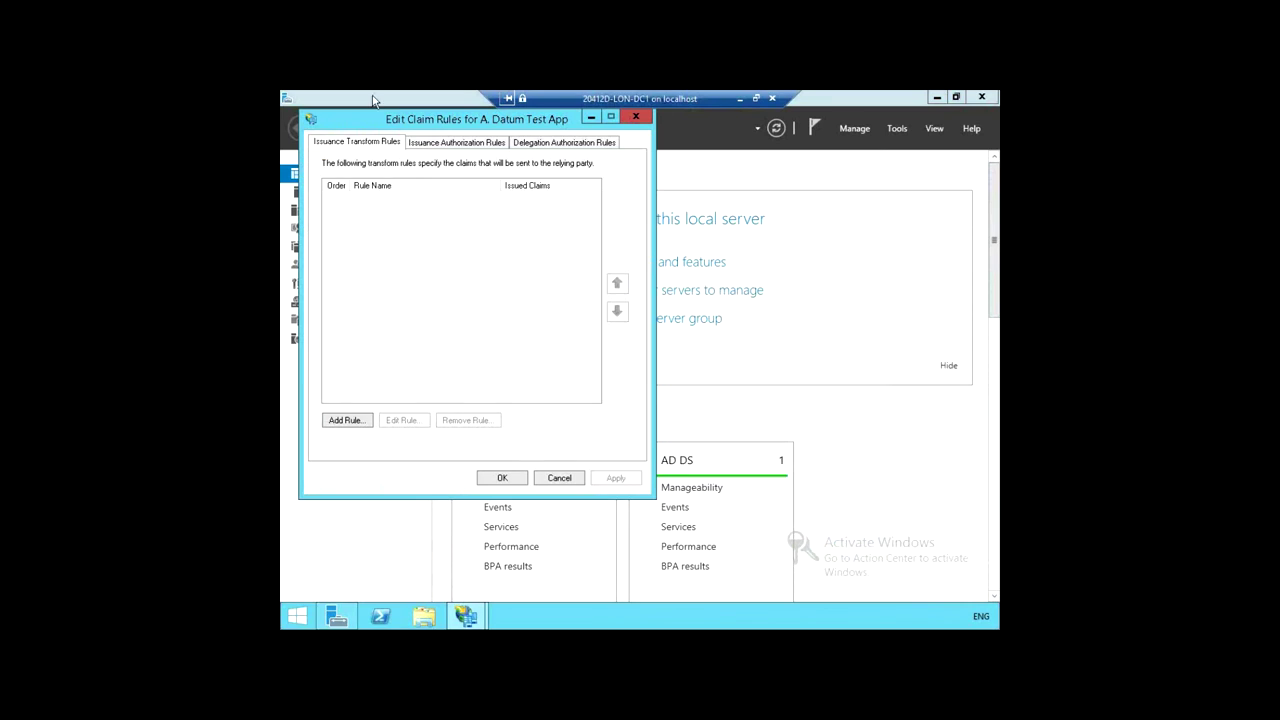
Step: Move the Edit Claim Rules dialog aside and start a new issuance transform rule
left_click_drag(415, 121, 474, 170)
left_click_drag(648, 147, 650, 150)
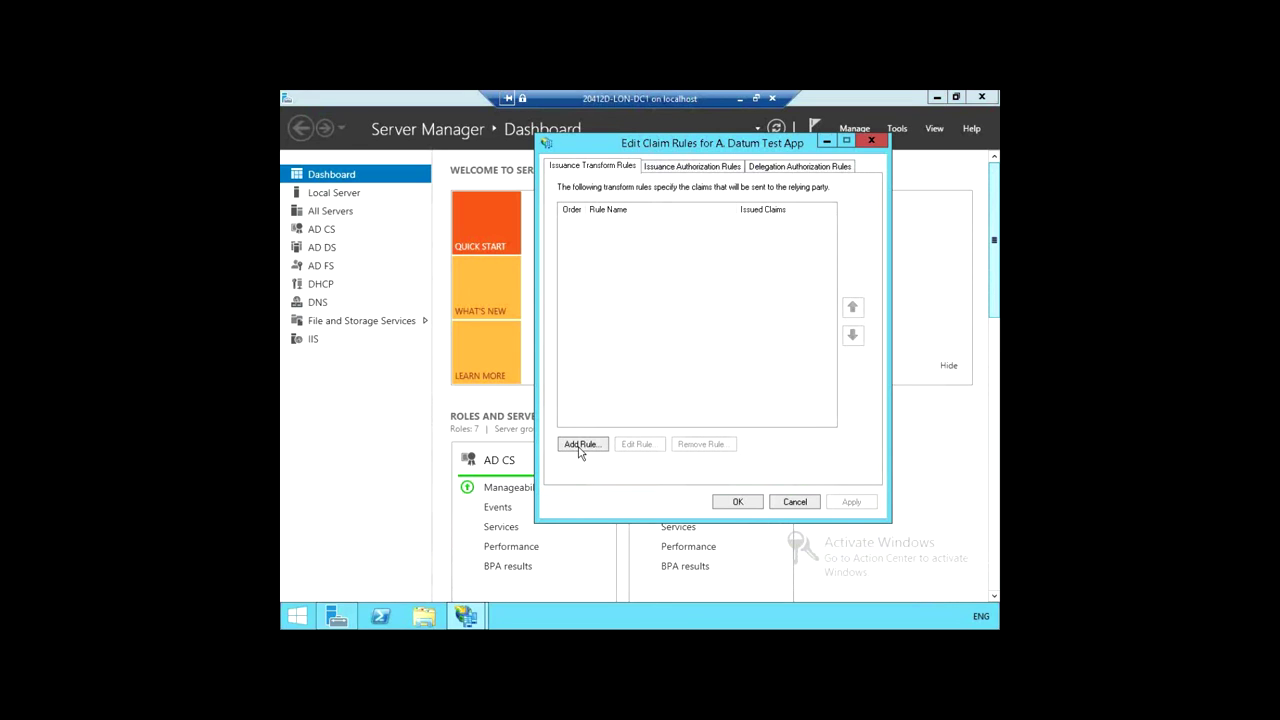
left_click(580, 446)
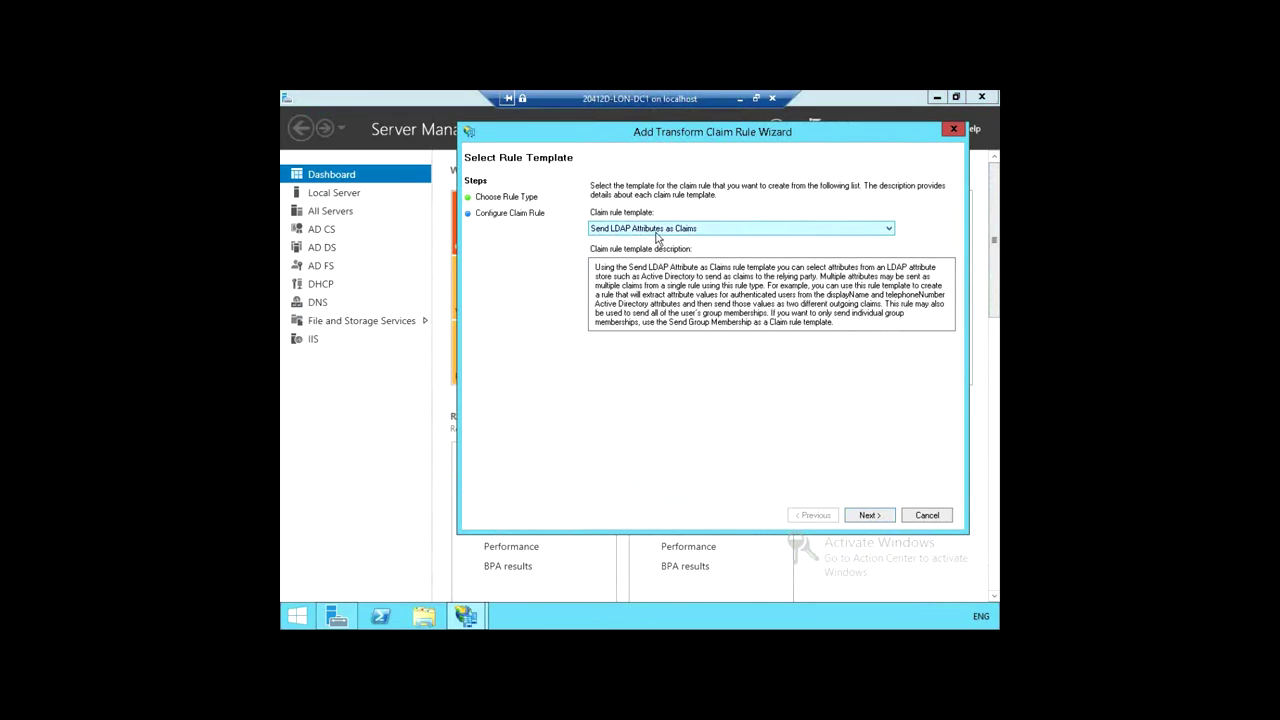
Step: Choose the 'Pass Through or Filter an Incoming Claim' rule template and continue to configuration
left_click(681, 229)
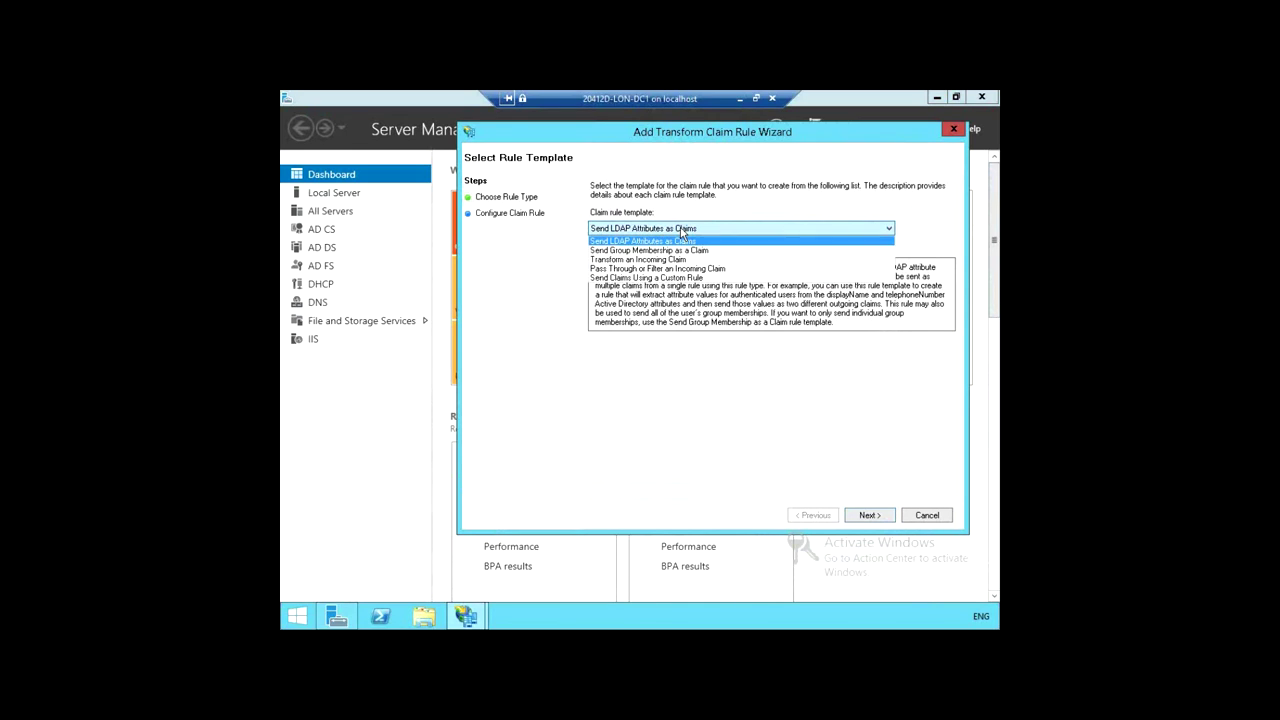
left_click(643, 268)
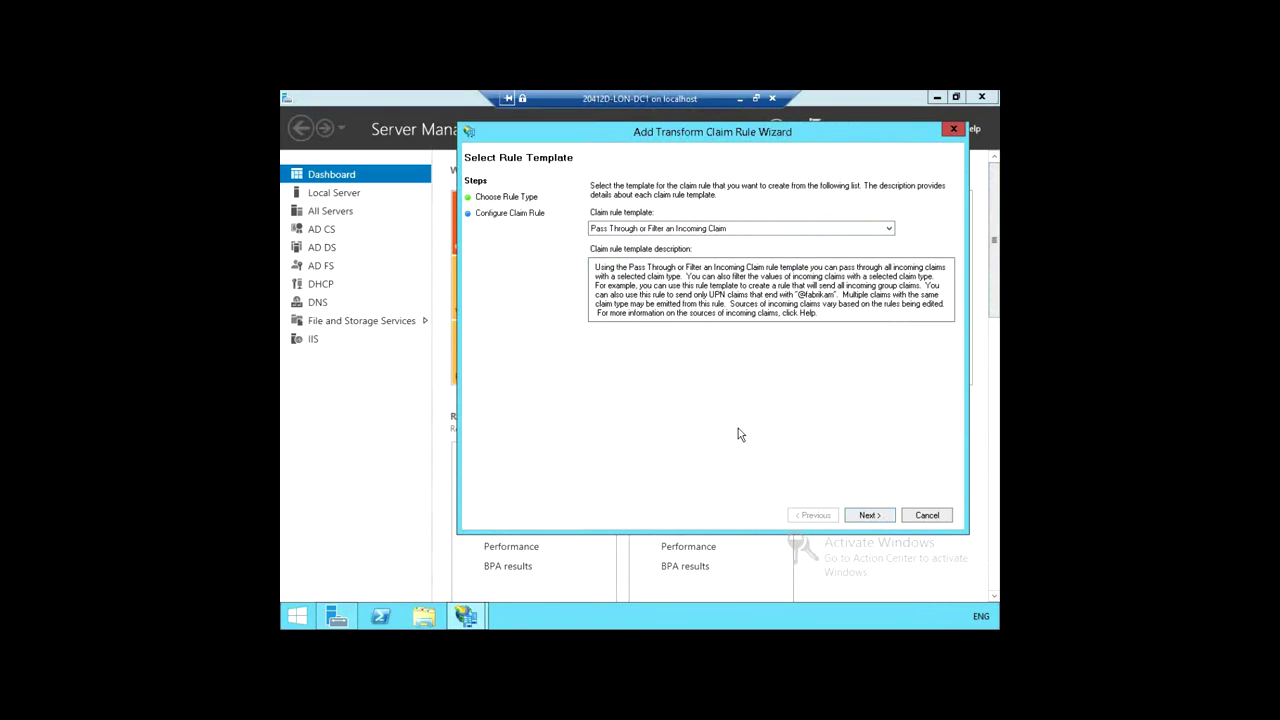
left_click(870, 515)
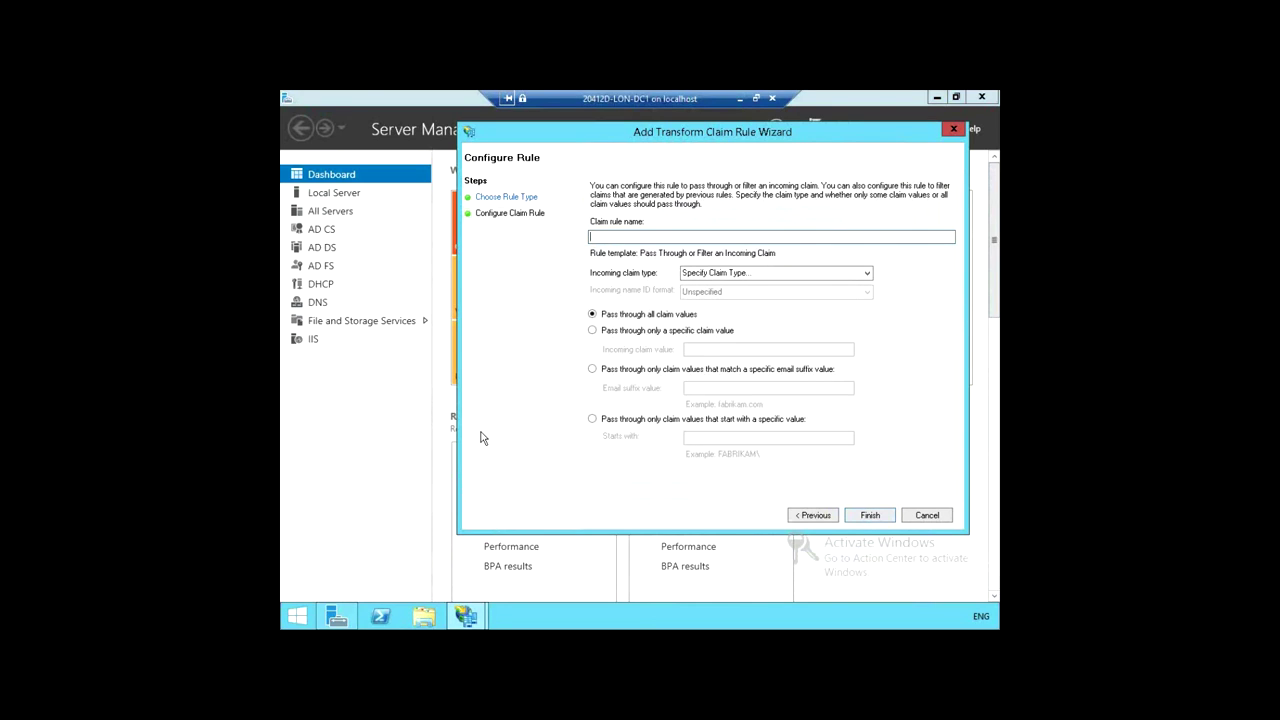
Step: Create rule 'Pass through Windows account name', passing all Windows account name claim values
type("Pass through Windows account name")
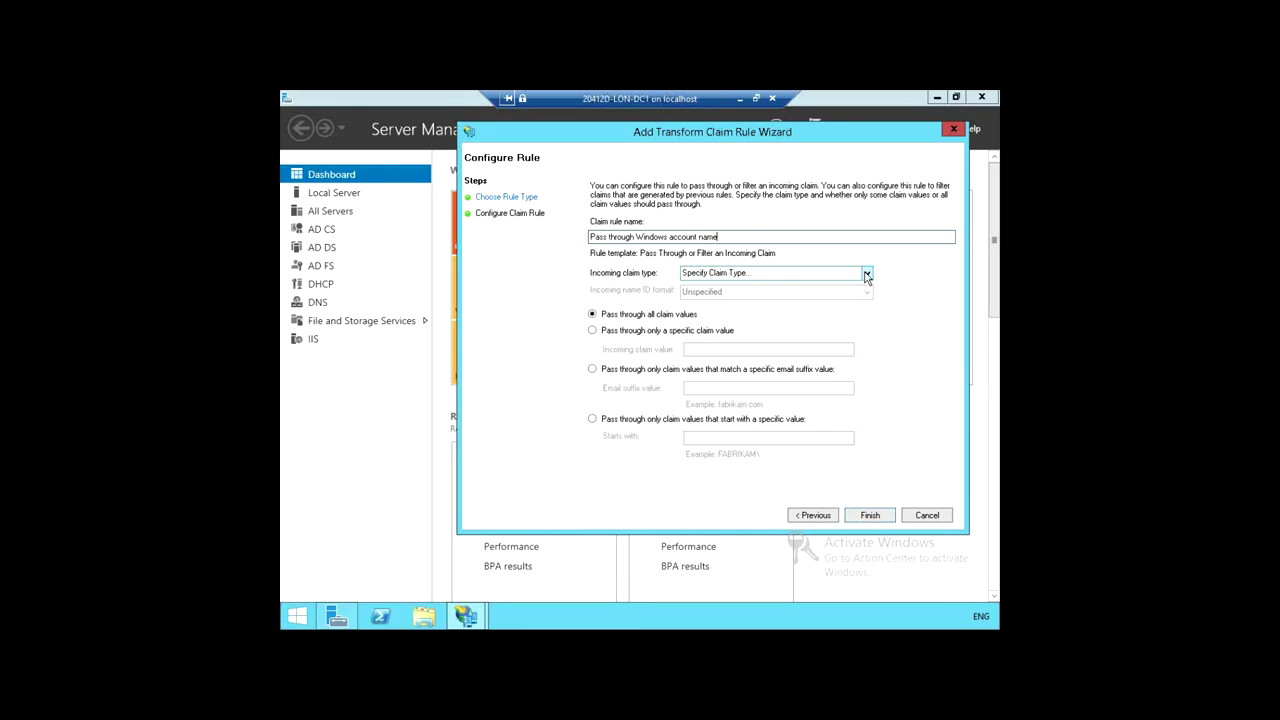
left_click(866, 274)
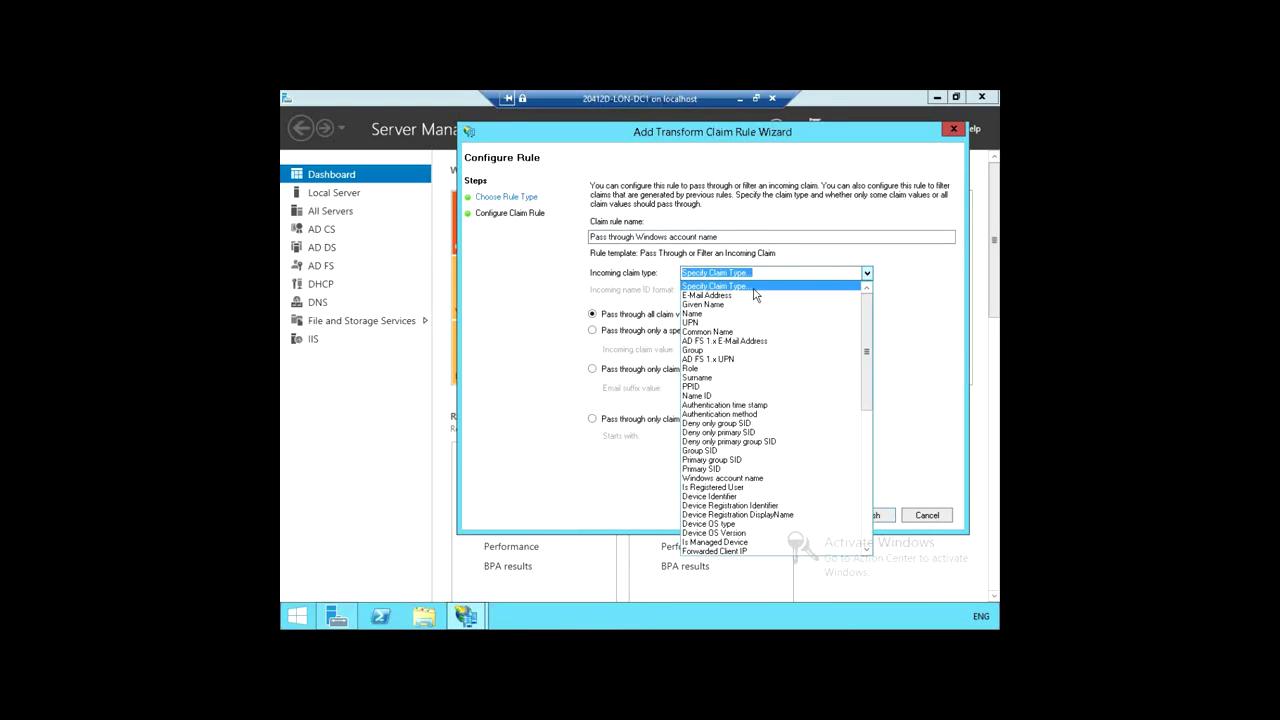
scroll(760, 320, "down", 5)
left_click(745, 333)
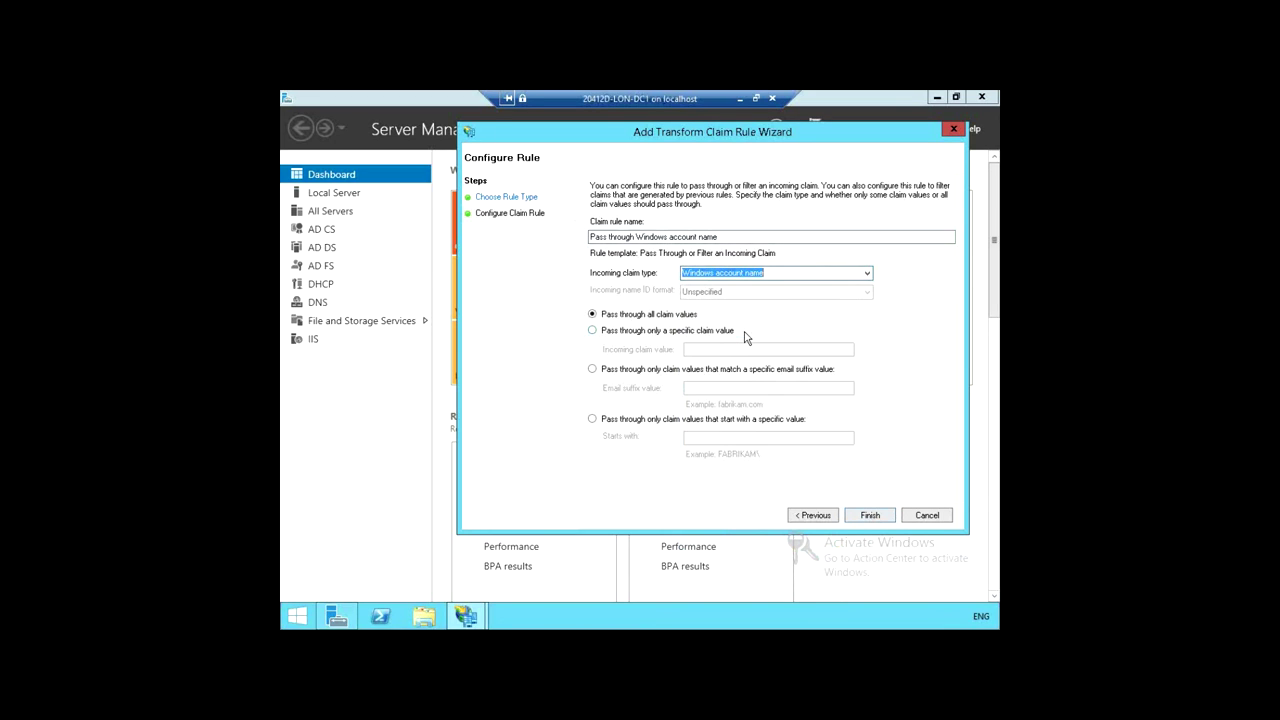
left_click(788, 273)
left_click(870, 516)
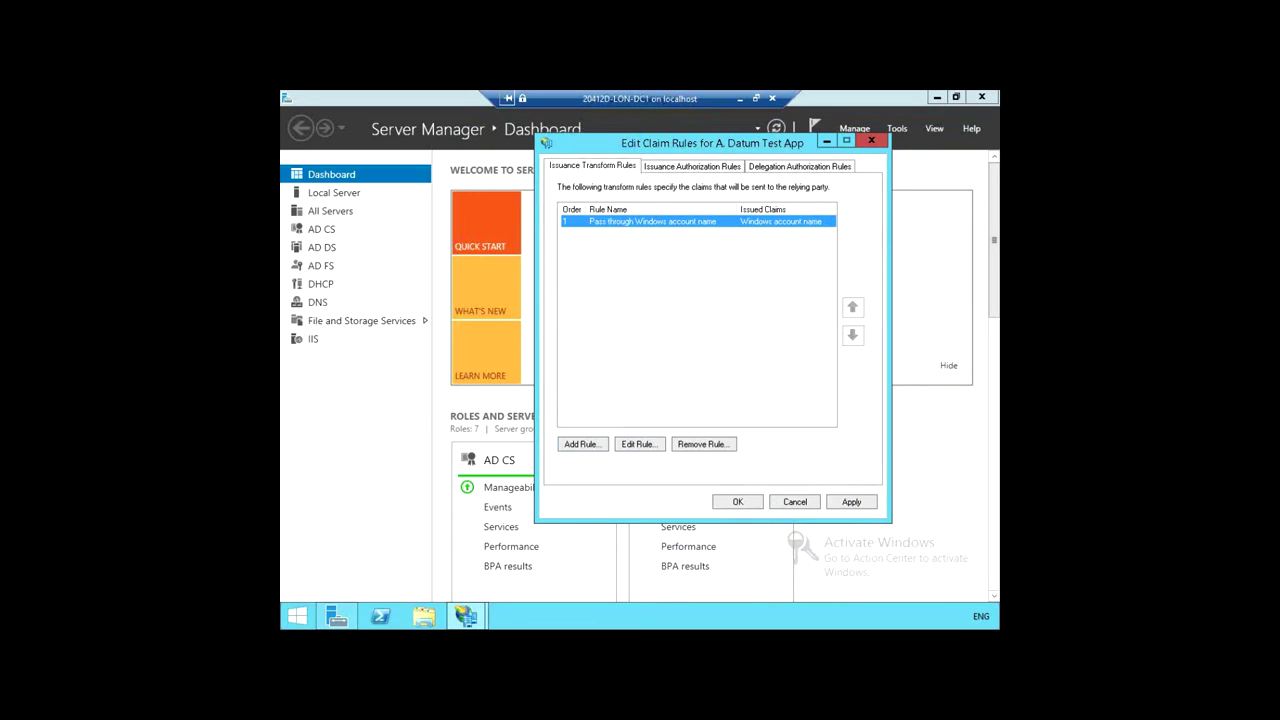
Step: Start another transform rule using the Pass Through or Filter an Incoming Claim template
left_click(582, 446)
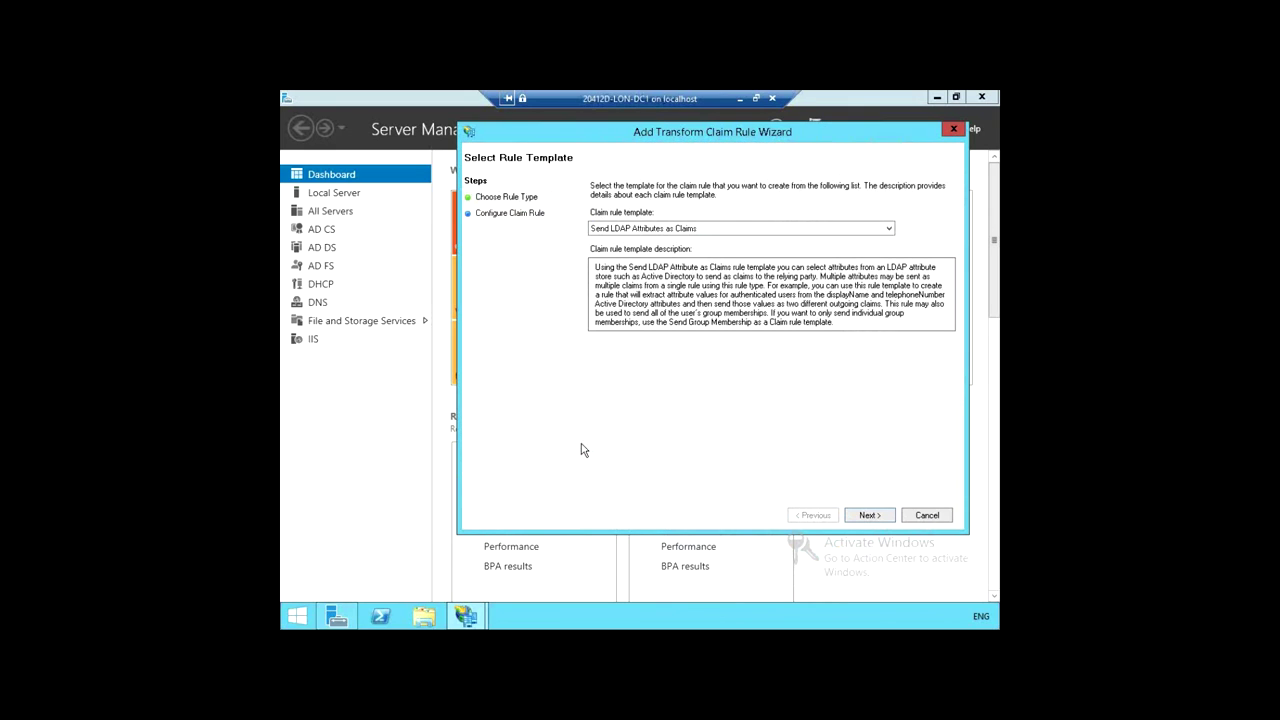
left_click(755, 229)
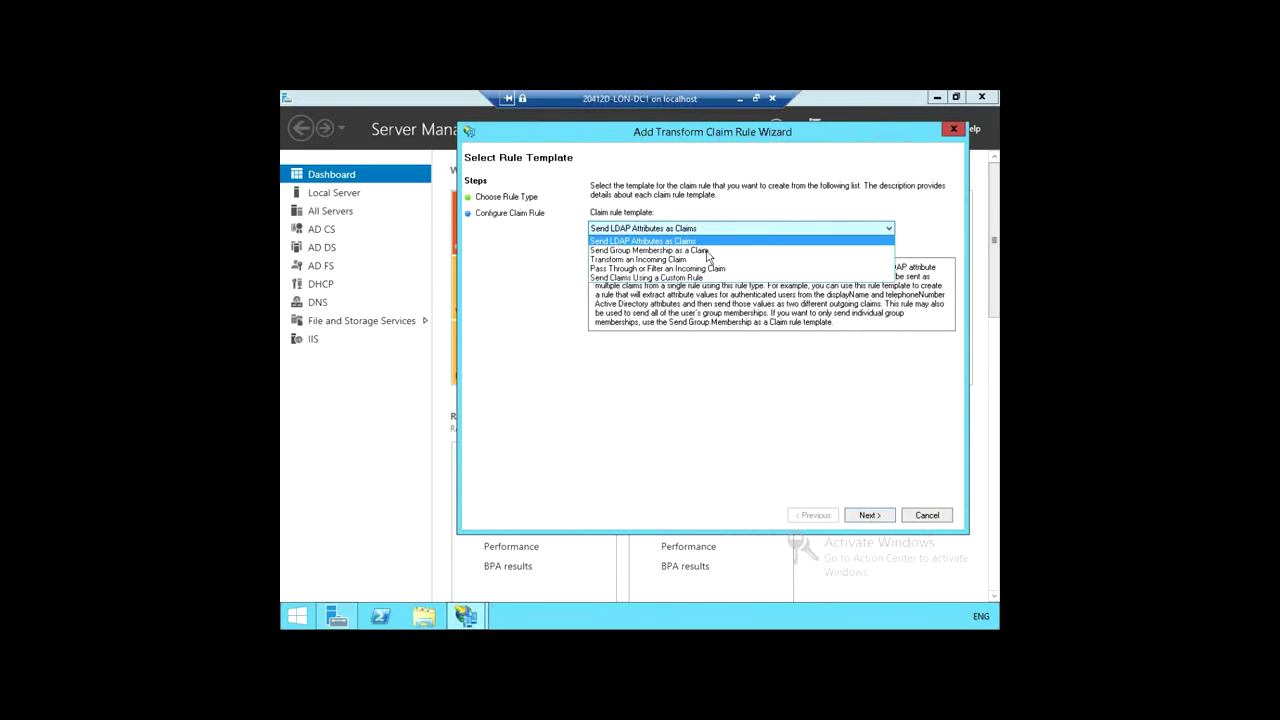
left_click(680, 270)
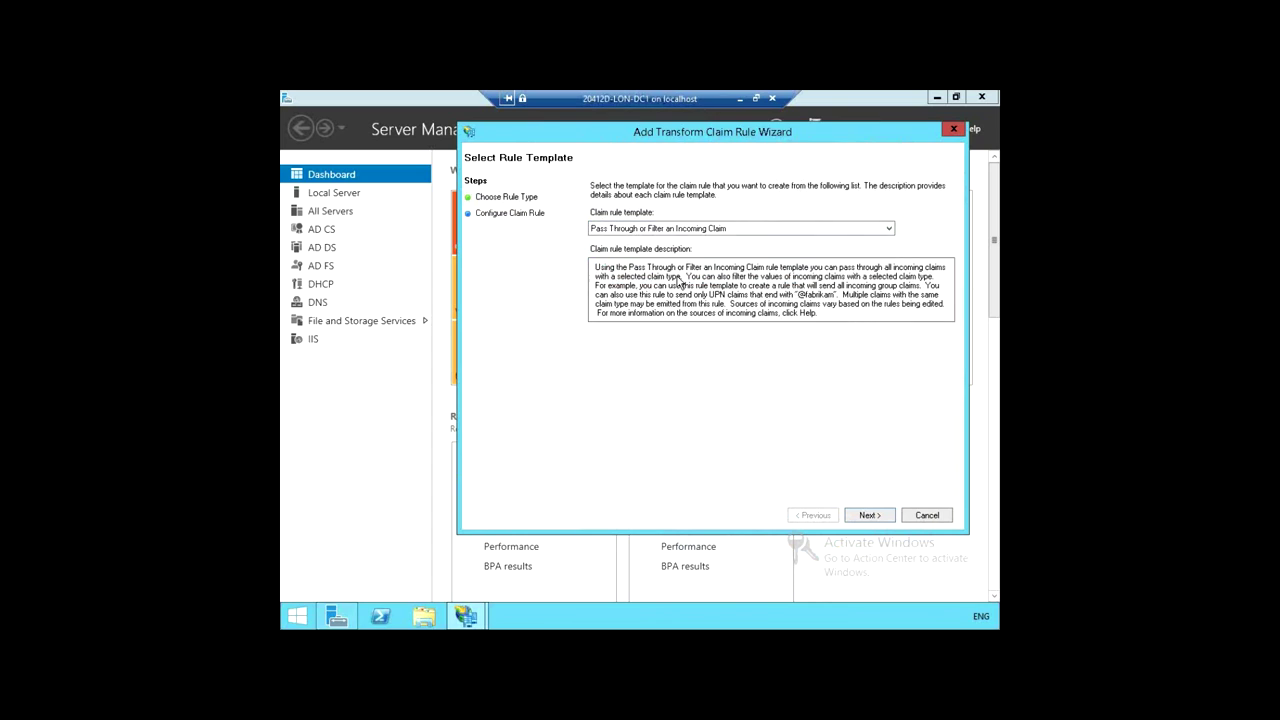
left_click(873, 516)
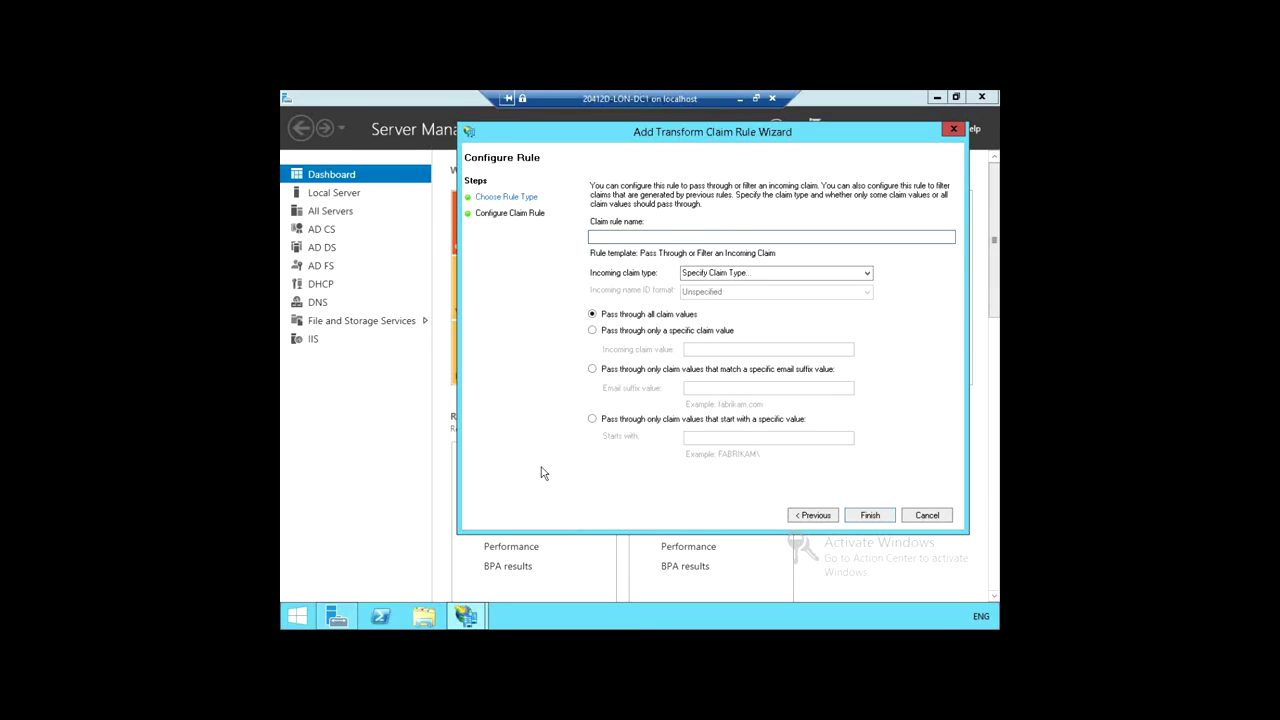
Step: Name it 'Pass through E-Mail Address', set incoming claim type E-Mail Address, and finish
type("Pass through E-Mail Address")
left_click(866, 276)
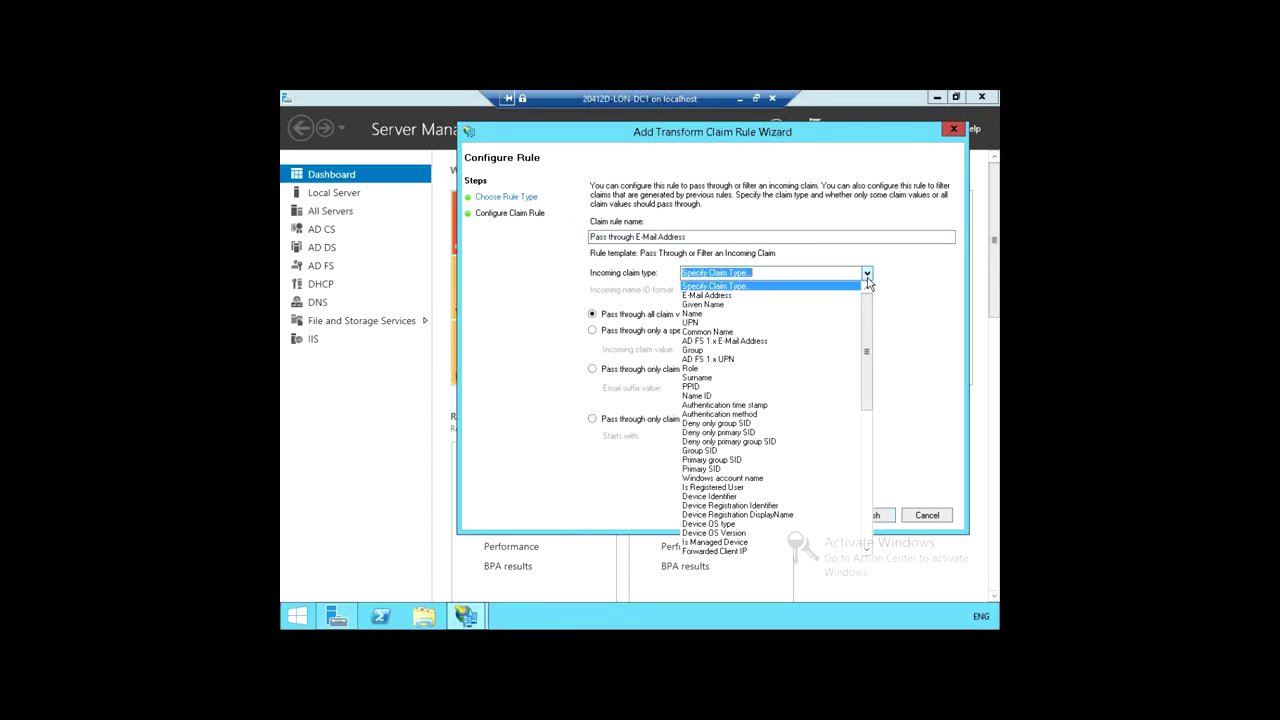
left_click(750, 295)
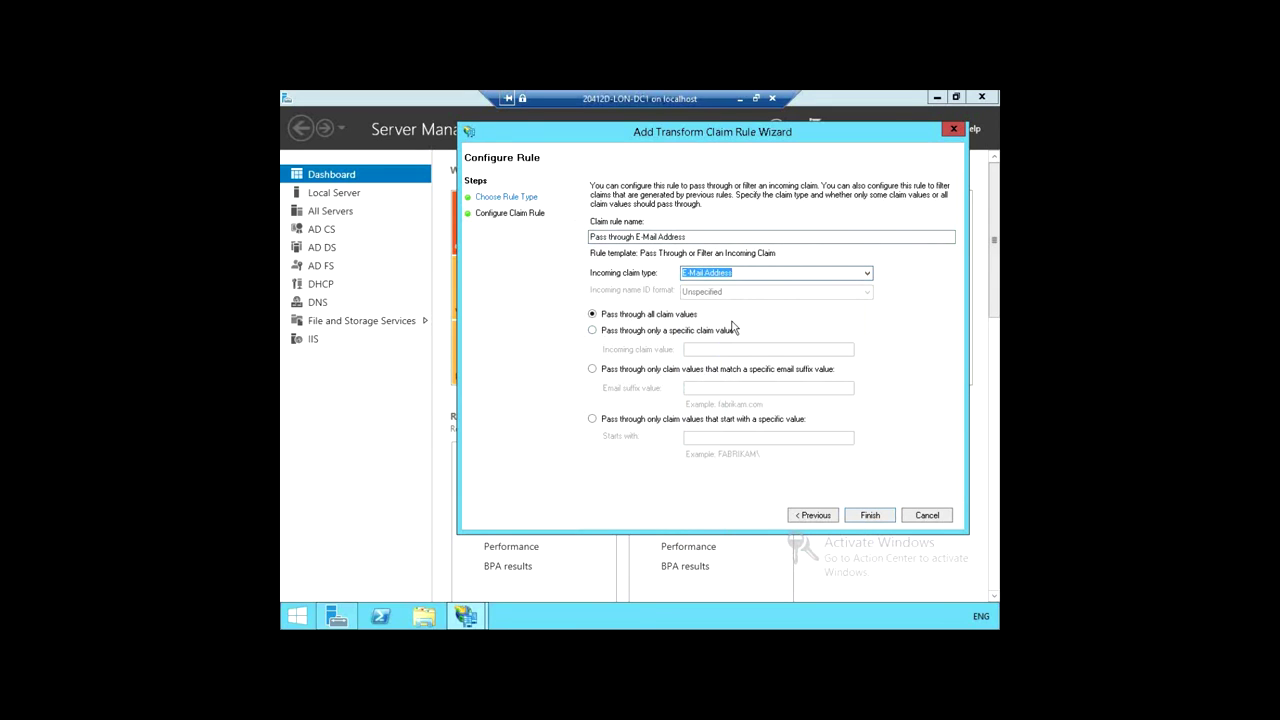
left_click(870, 516)
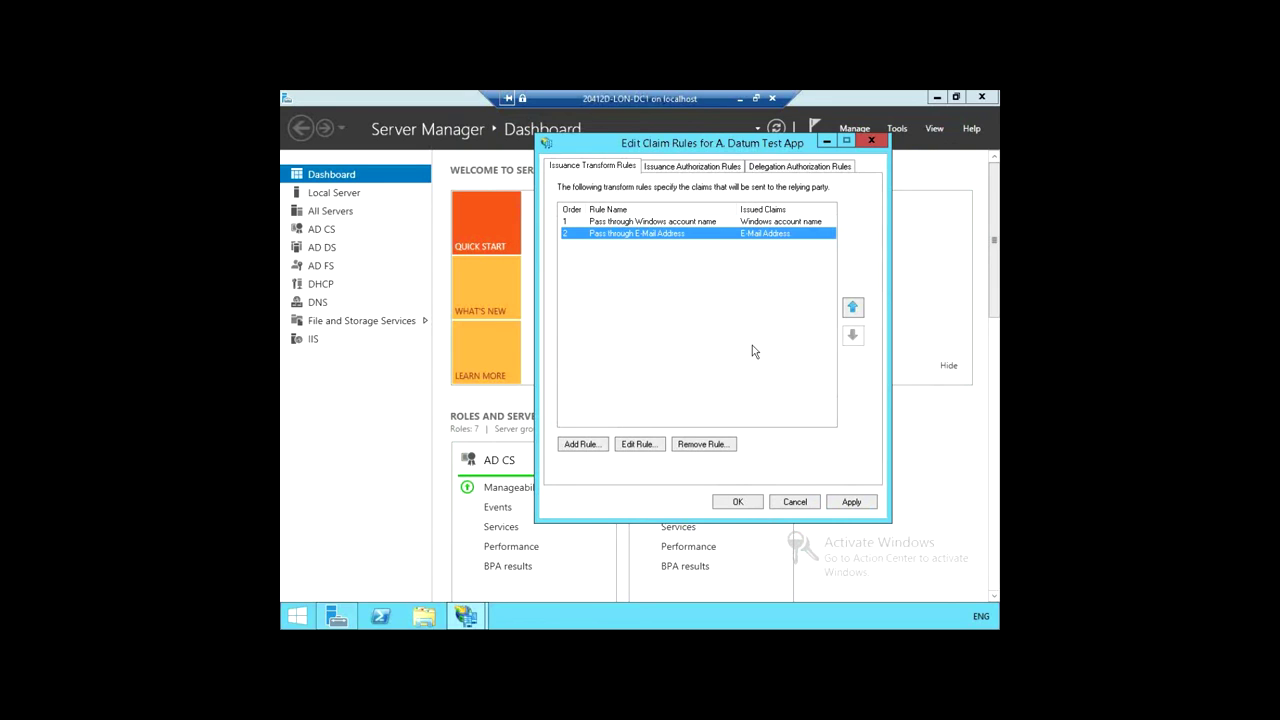
Step: Begin a third transform rule based on the pass-through incoming claim template
left_click(584, 444)
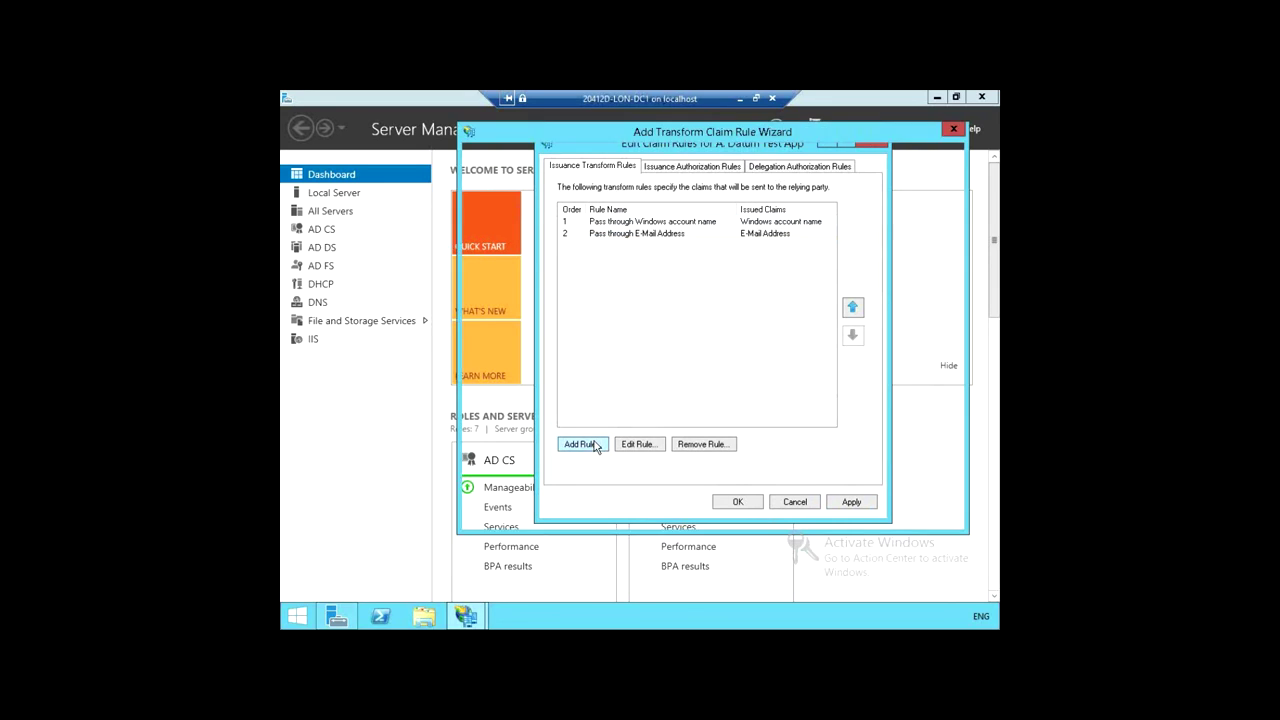
left_click(826, 228)
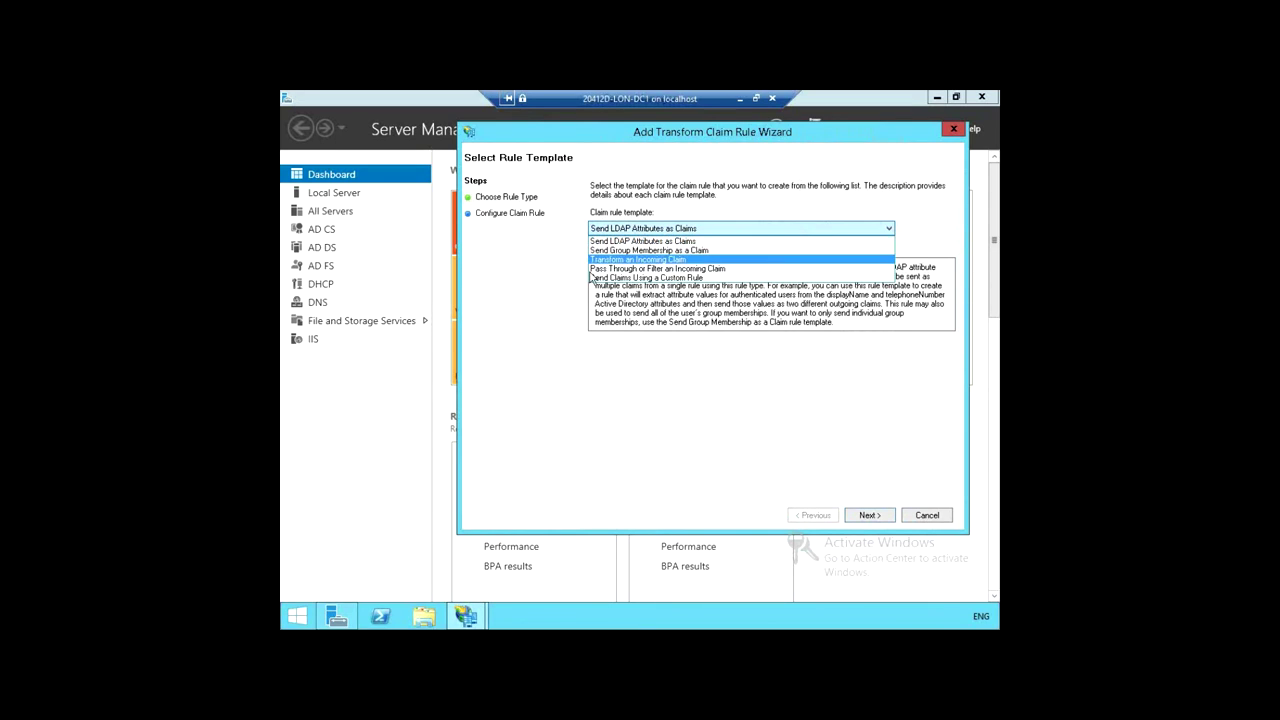
left_click(620, 268)
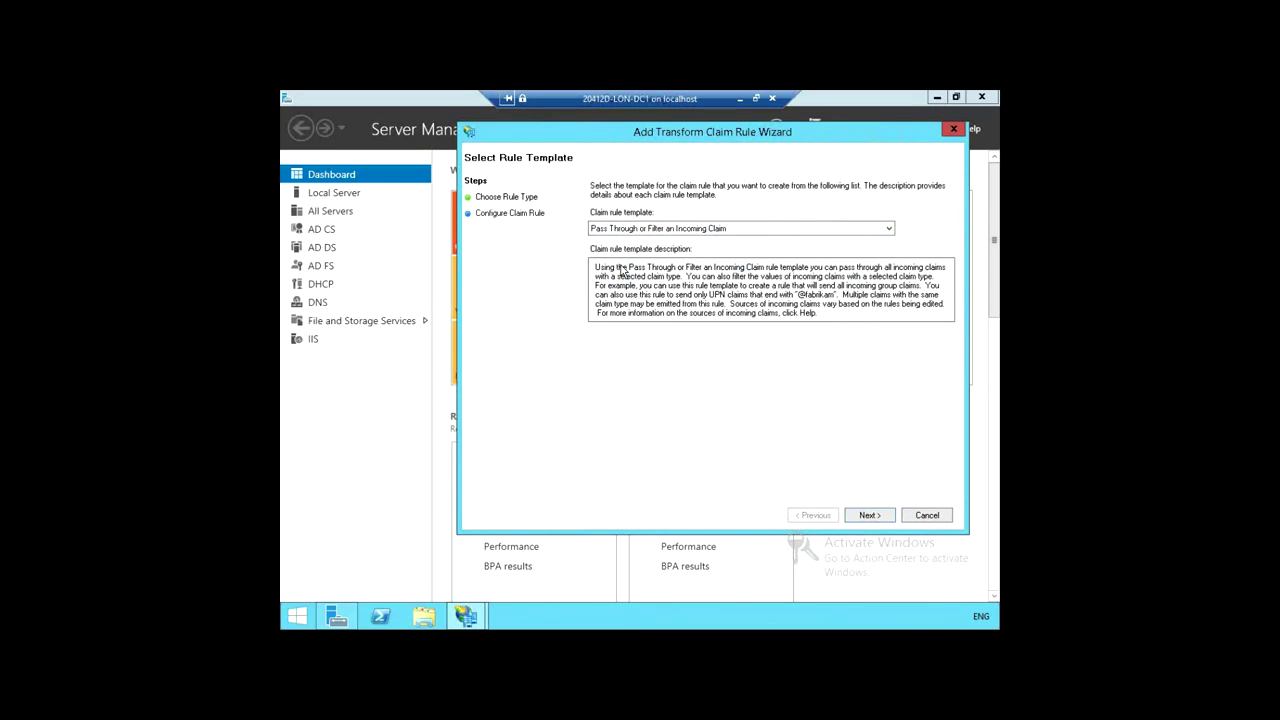
left_click(868, 515)
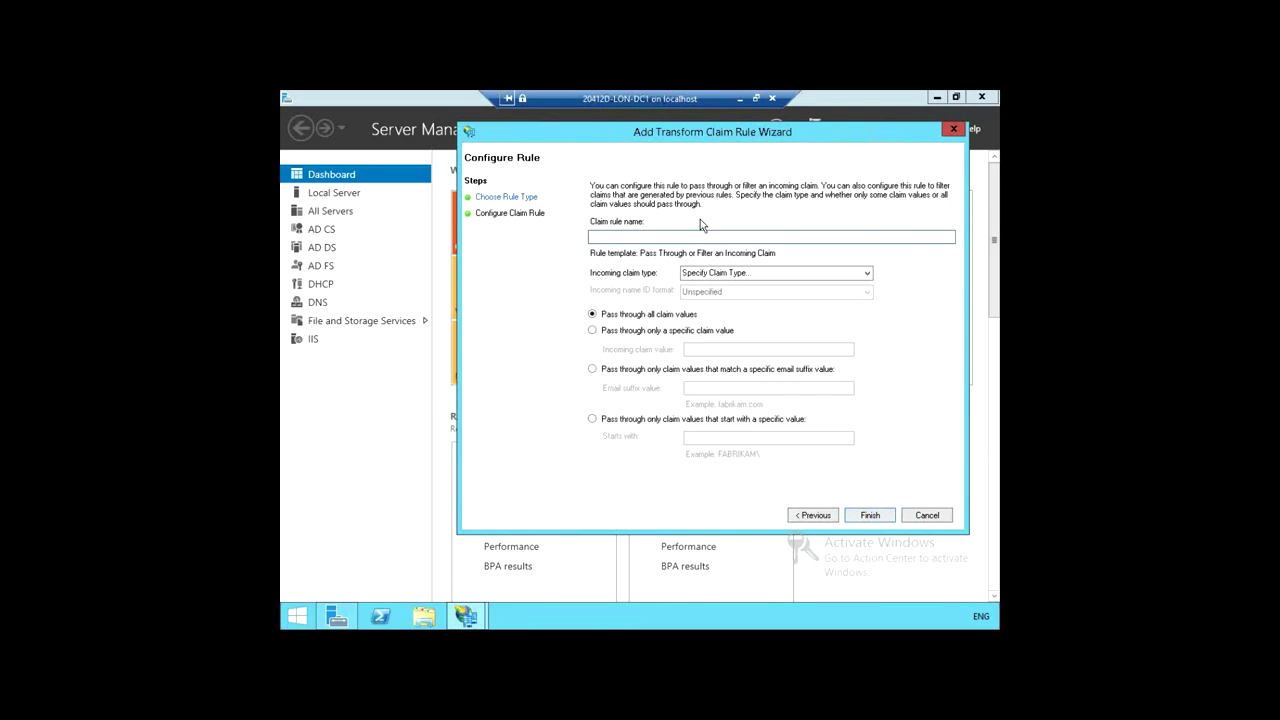
Step: Name it 'Pass through UPN', select UPN as the incoming claim type, and finish
type("Pass through")
type("UPN")
left_click(868, 273)
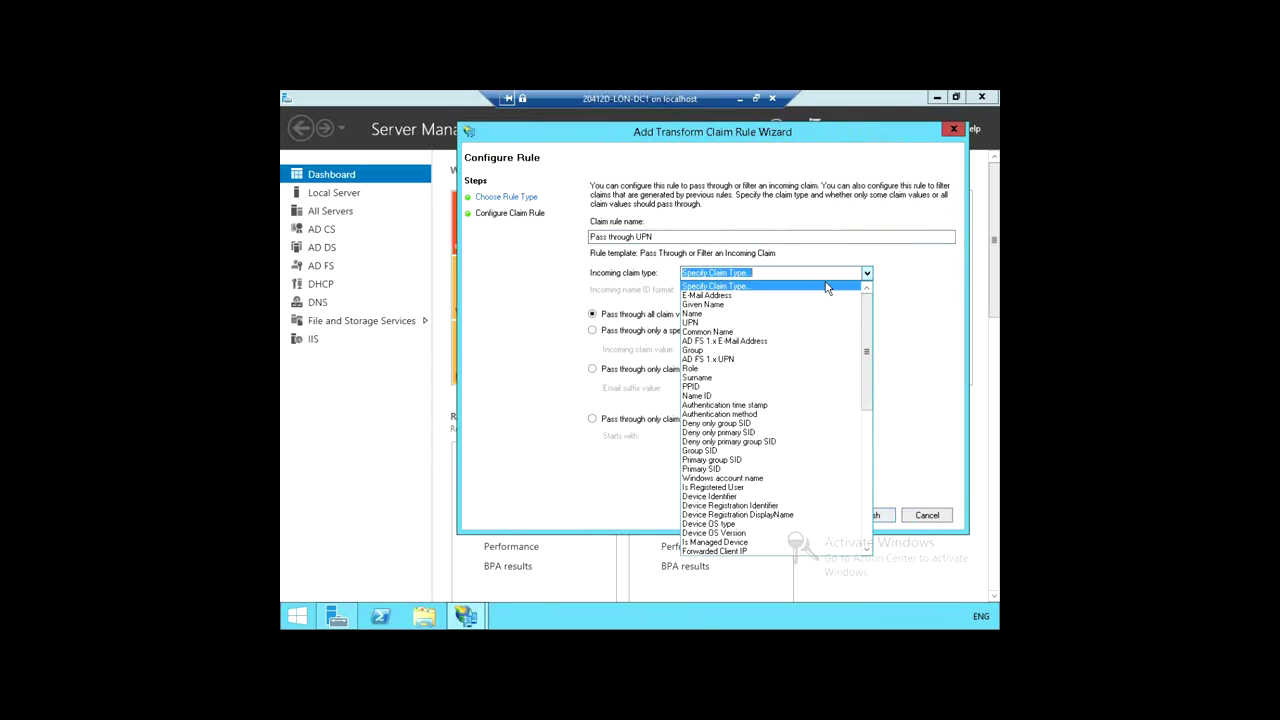
left_click(722, 322)
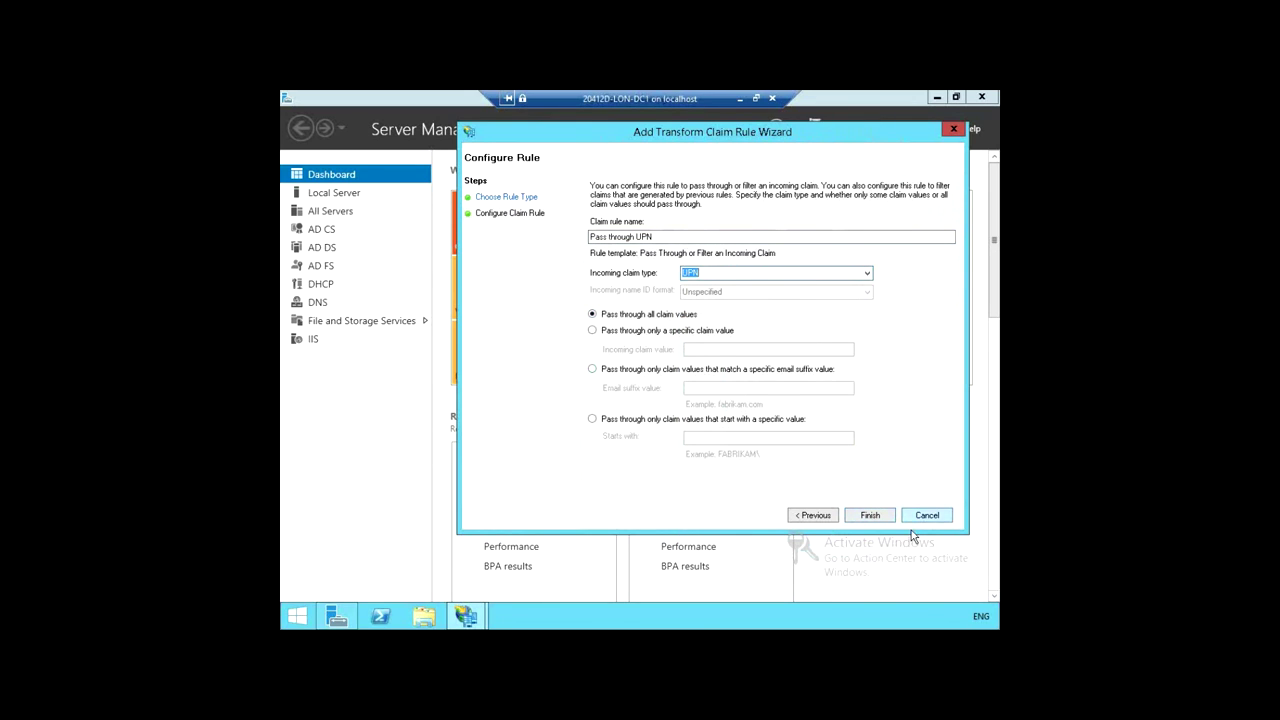
left_click(872, 514)
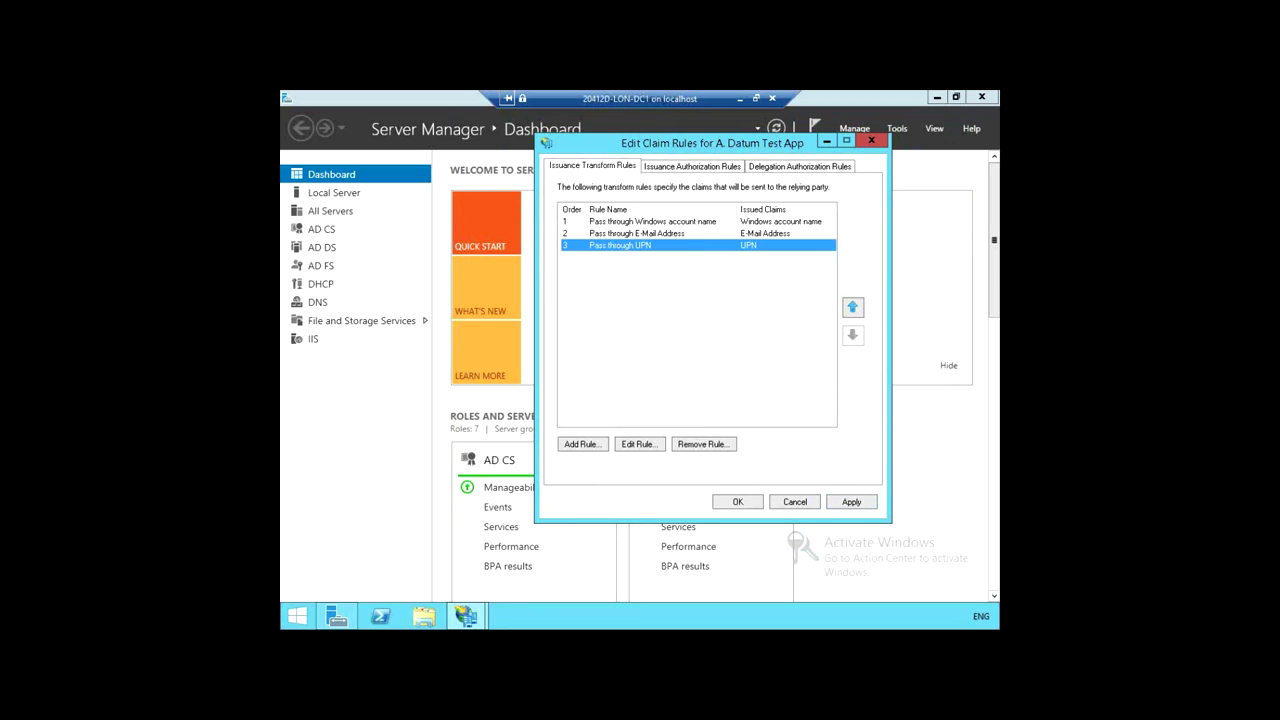
Step: Start a fourth transform rule using the Pass Through or Filter an Incoming Claim template
left_click(653, 375)
left_click(582, 446)
left_click(886, 230)
left_click(667, 267)
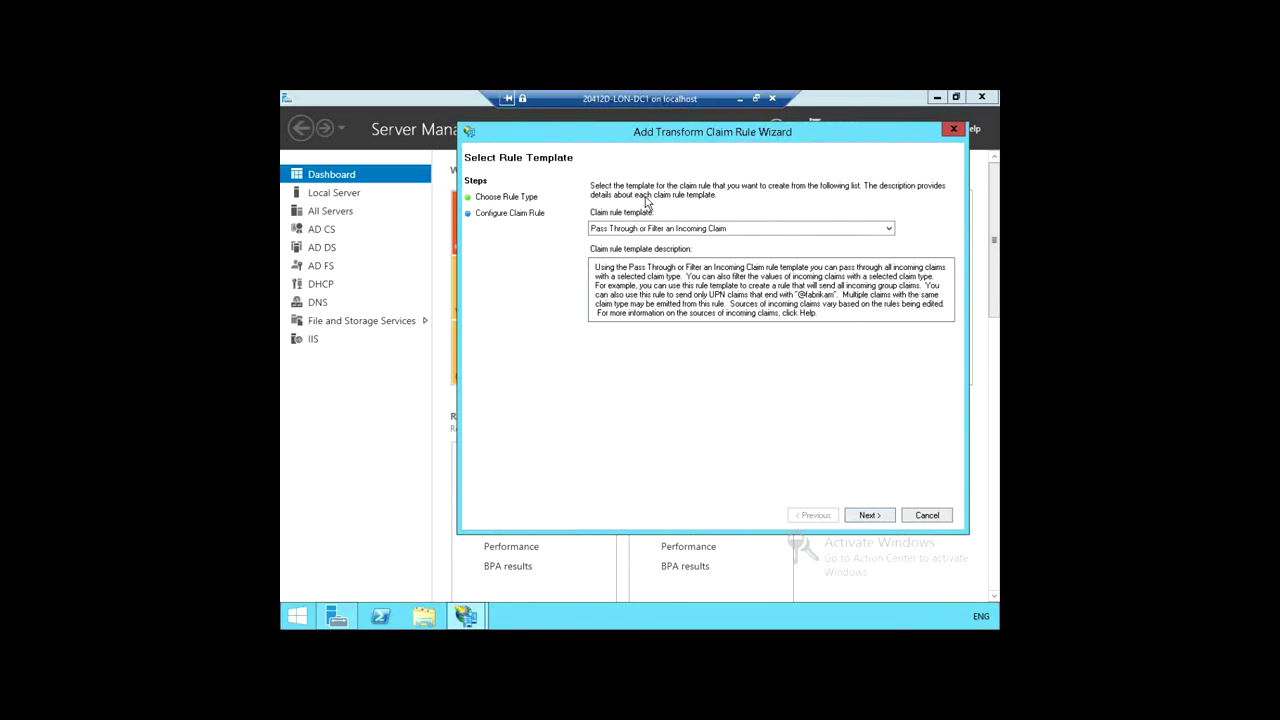
left_click(869, 515)
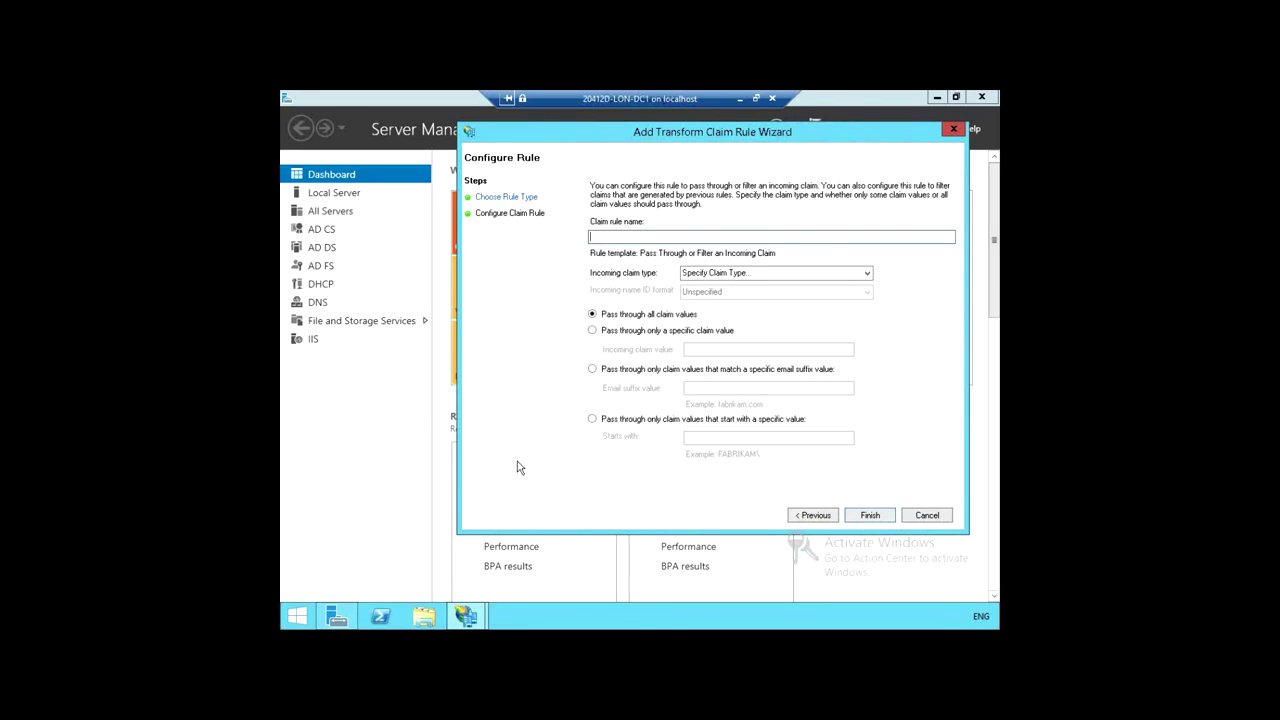
Step: Name the rule 'Pass through Name'; finishing fails until an incoming claim type is chosen
type("Pass through")
type("Name")
left_click(878, 517)
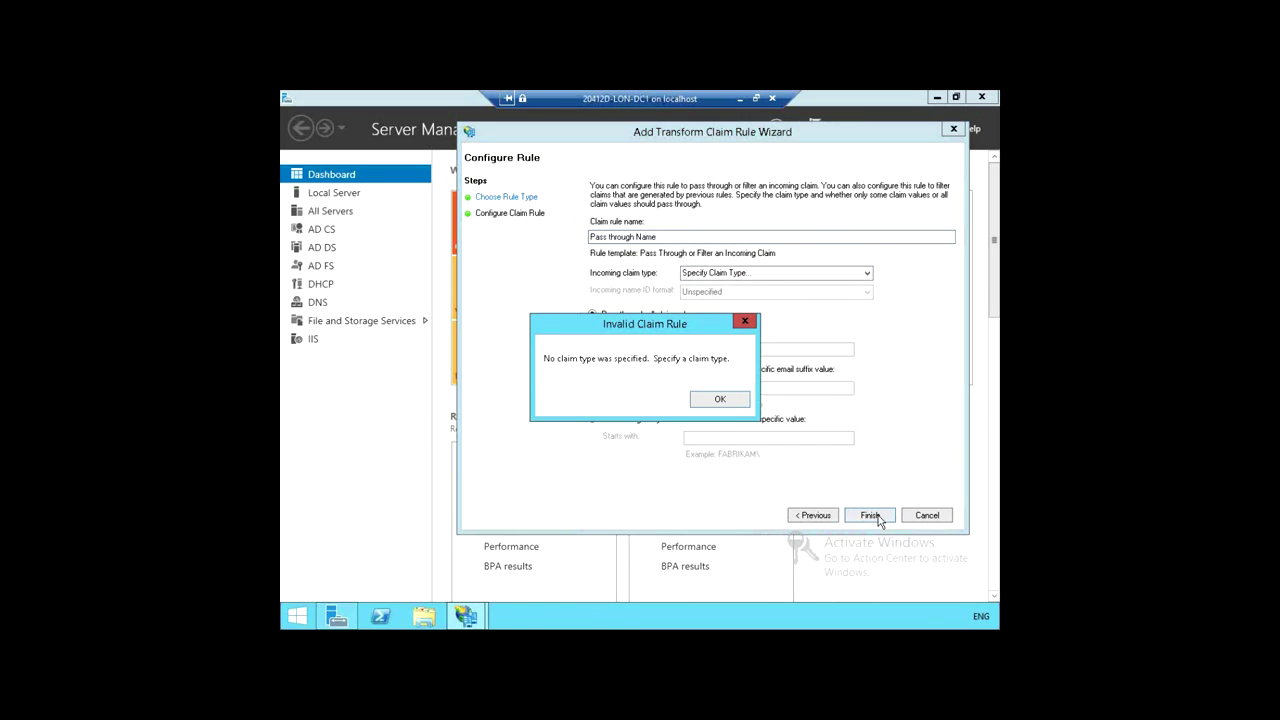
left_click(728, 406)
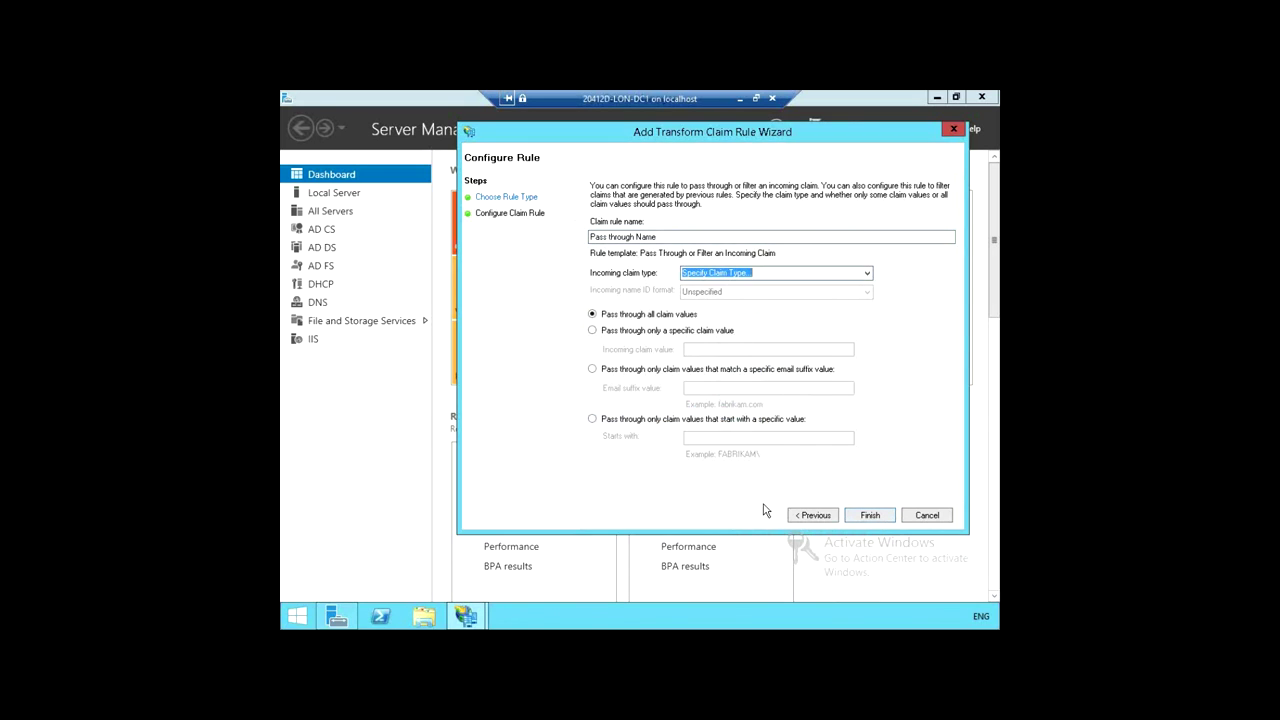
left_click(872, 518)
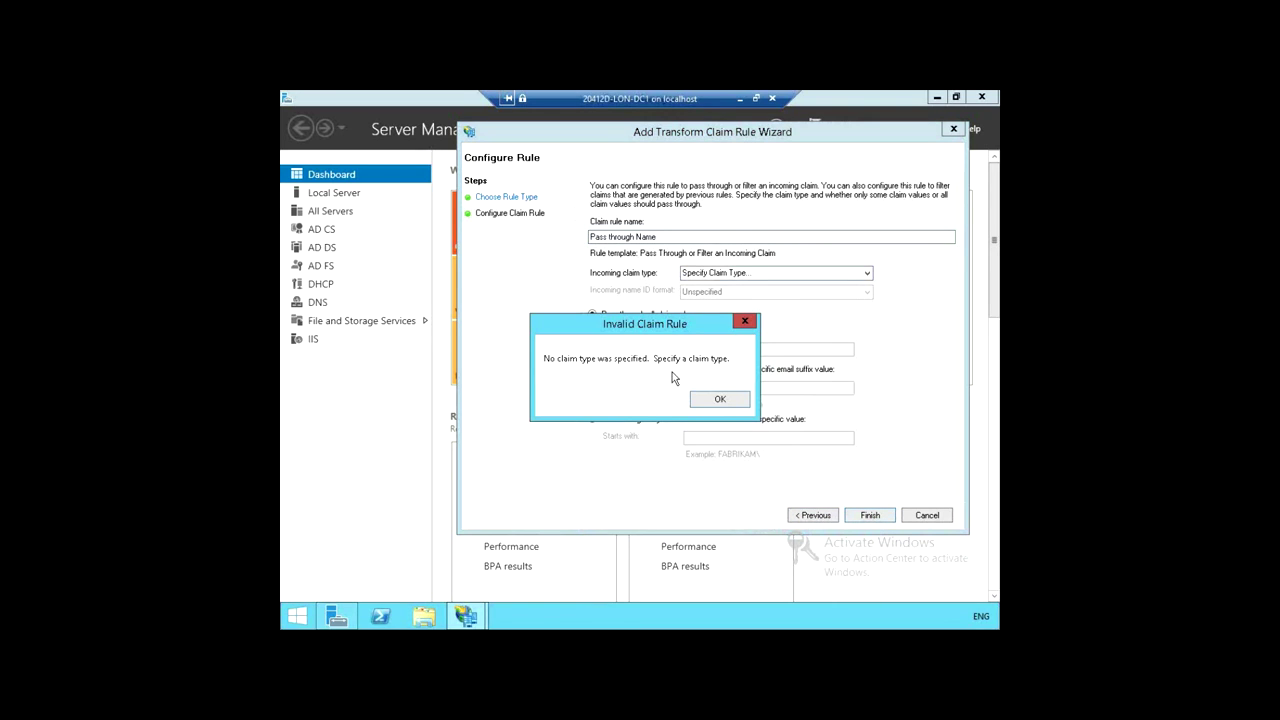
left_click(714, 404)
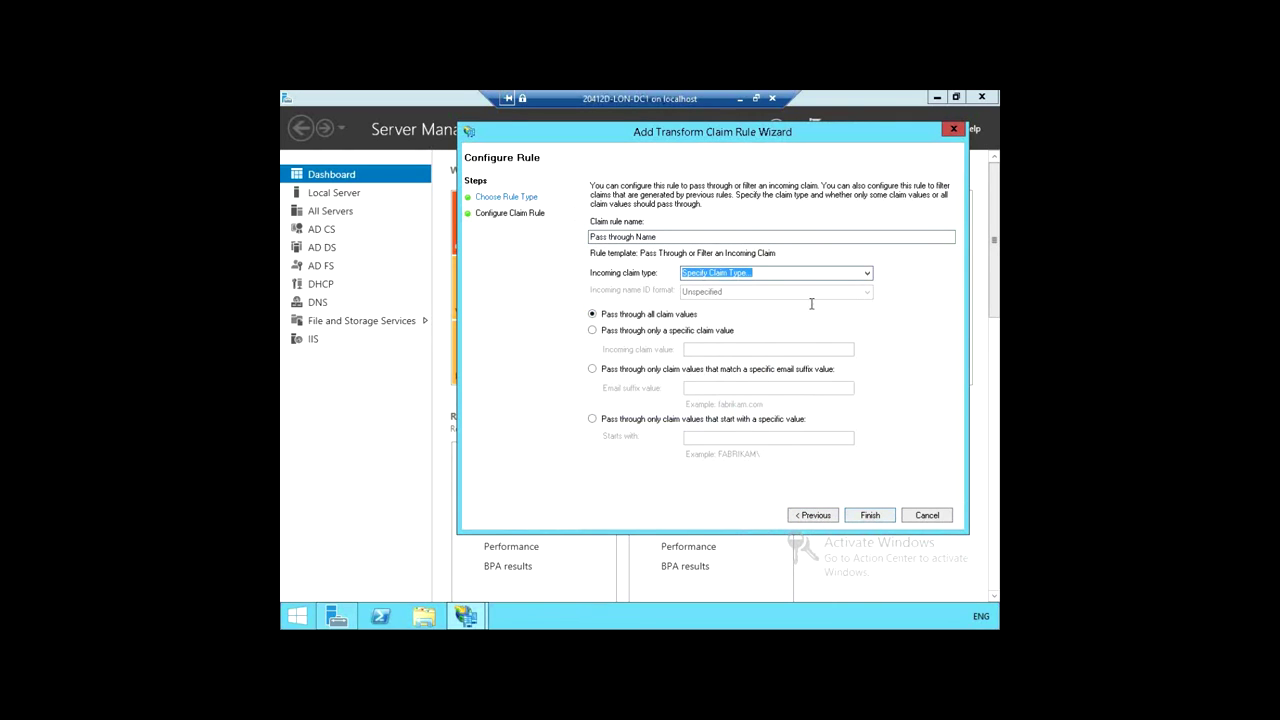
Step: Select Name as the incoming claim type for the rule
left_click(867, 274)
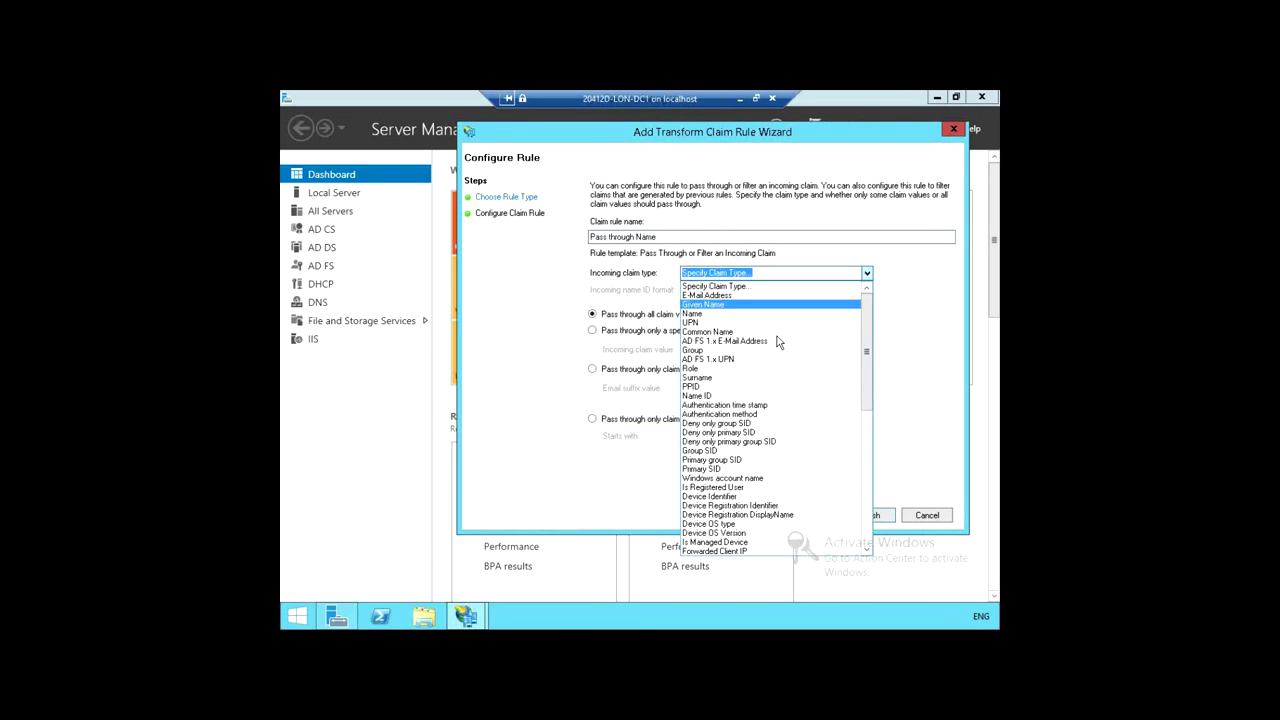
left_click(735, 314)
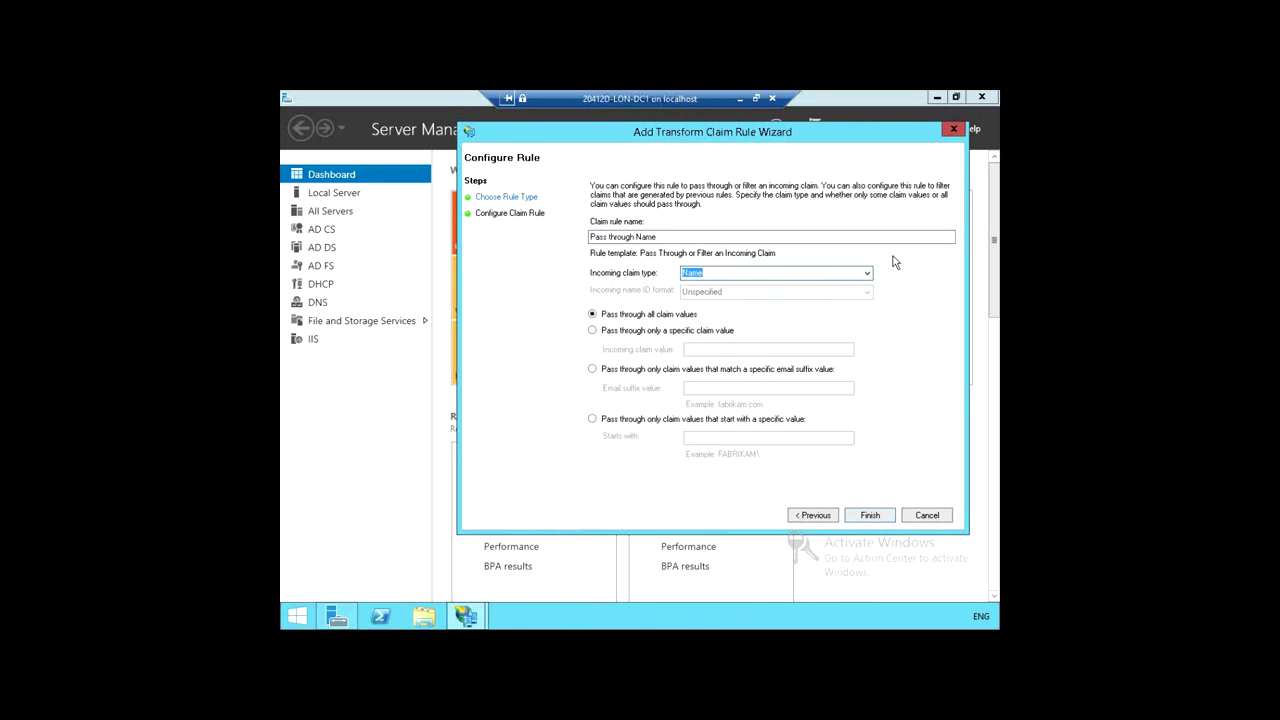
left_click(737, 277)
Step: Finish the Name rule and apply all four claim rules for A. Datum Test App
left_click(870, 515)
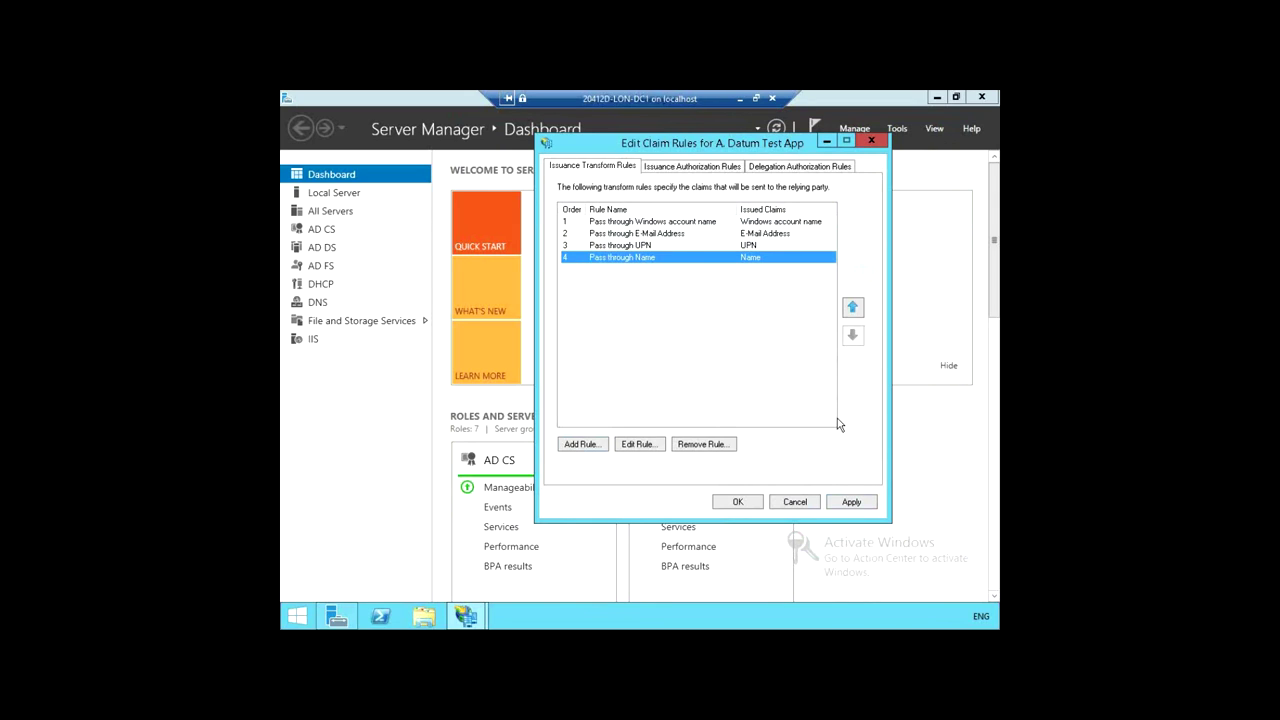
left_click(736, 502)
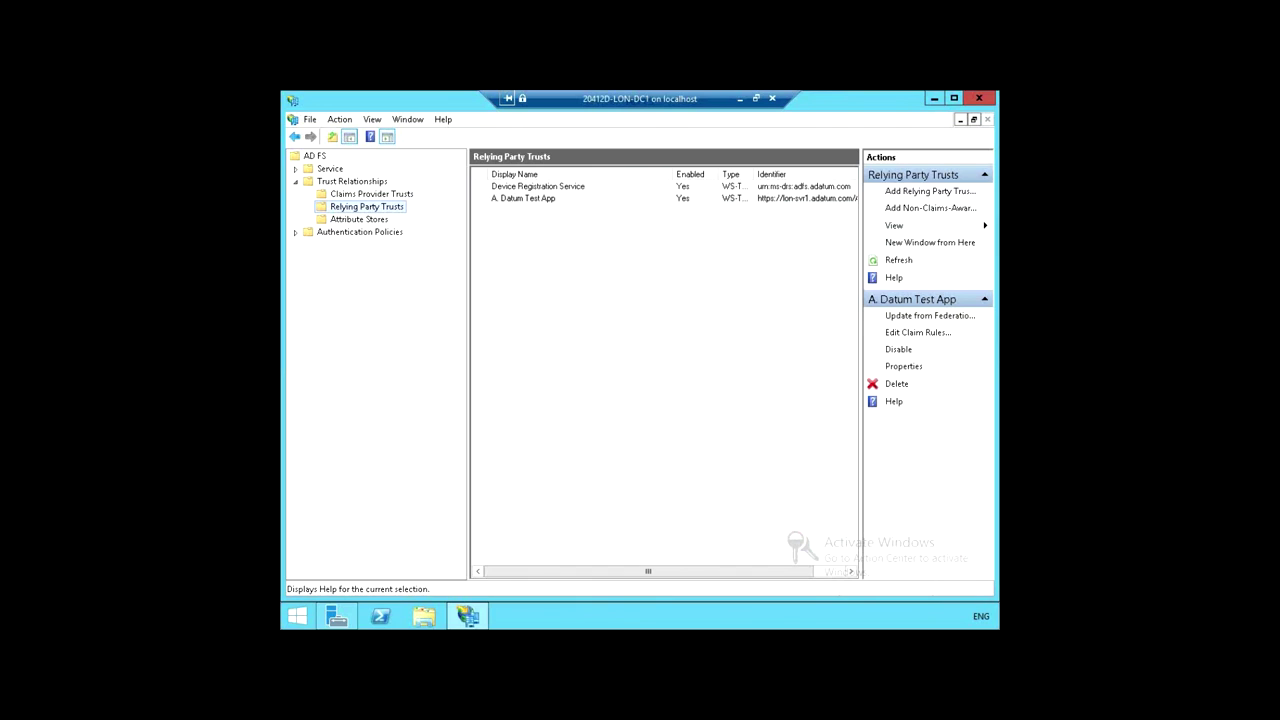
Step: Close AD FS Management and minimize the LON-DC1 session to return to Hyper-V Manager
left_click(980, 99)
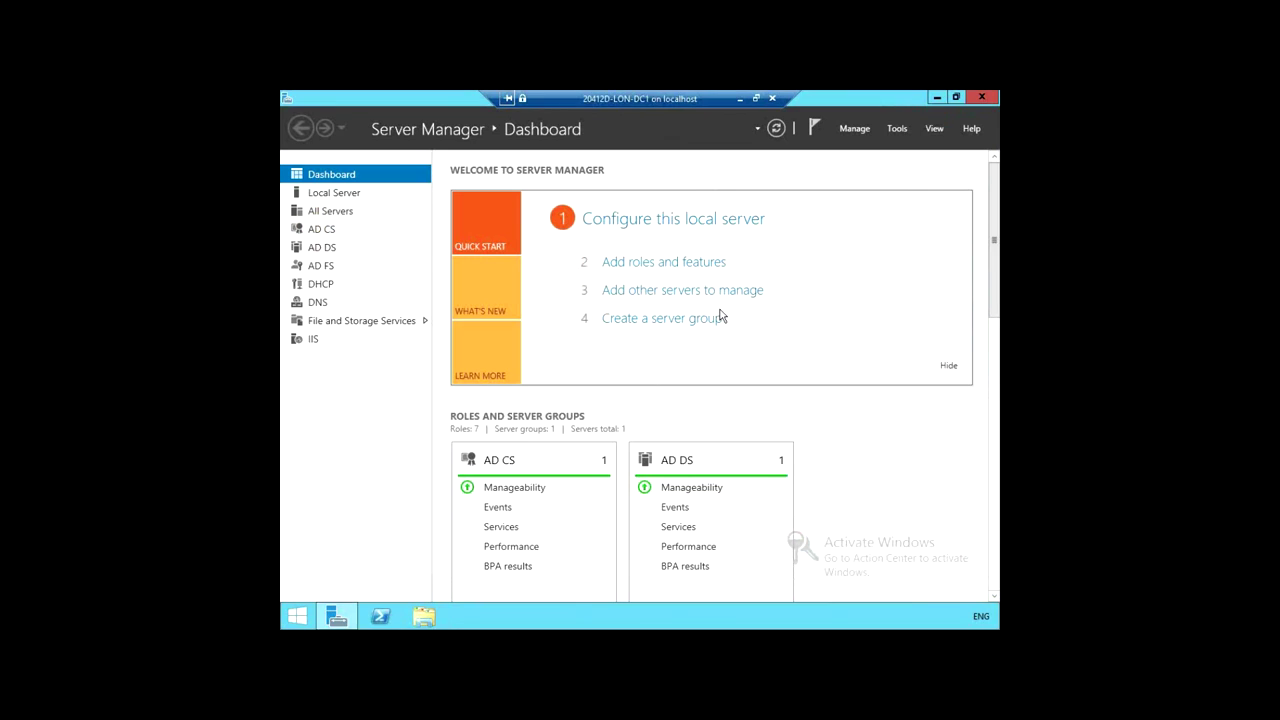
left_click(738, 100)
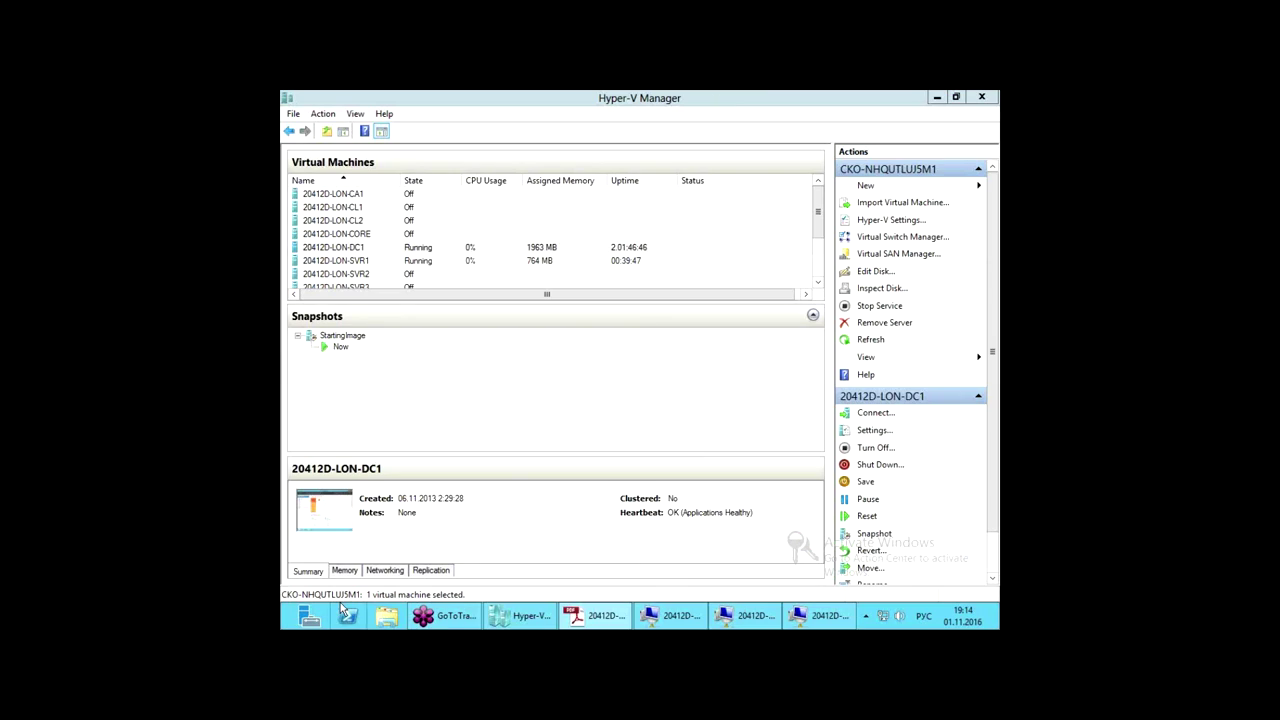
Step: Start the 20412D-LON-CL1 VM and connect to it in a maximized window
left_click(360, 207)
right_click(360, 207)
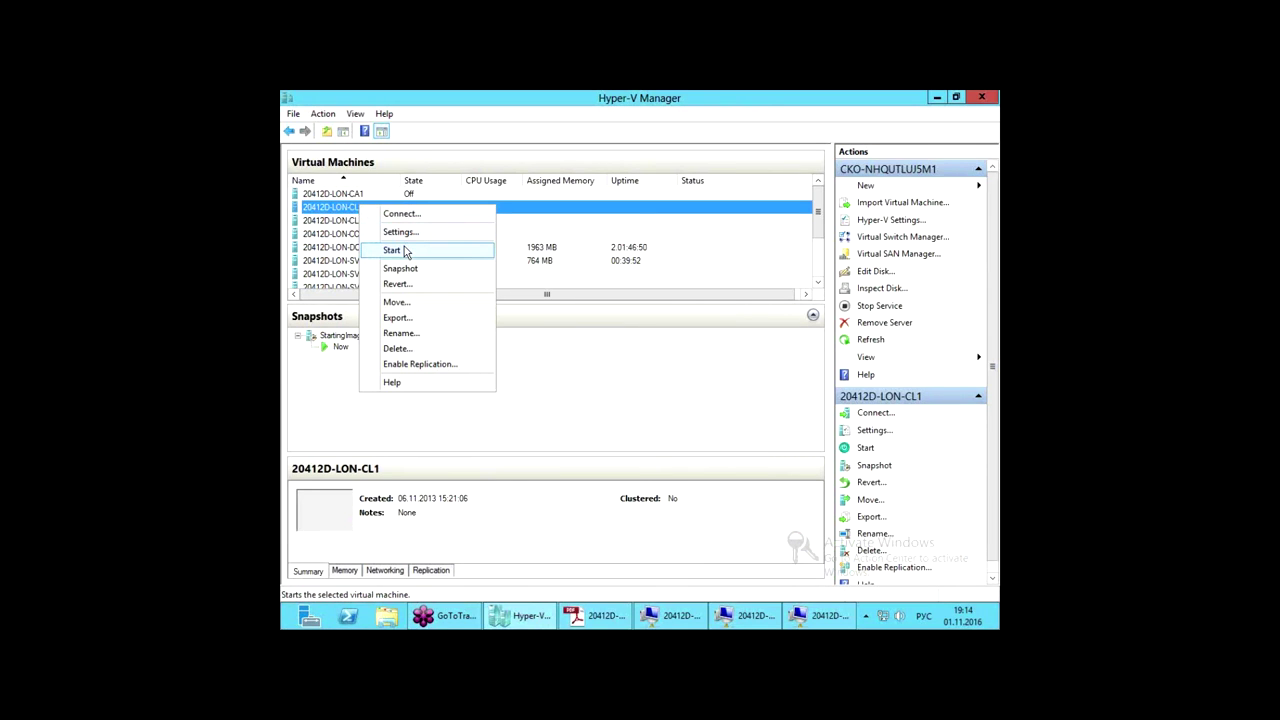
left_click(392, 250)
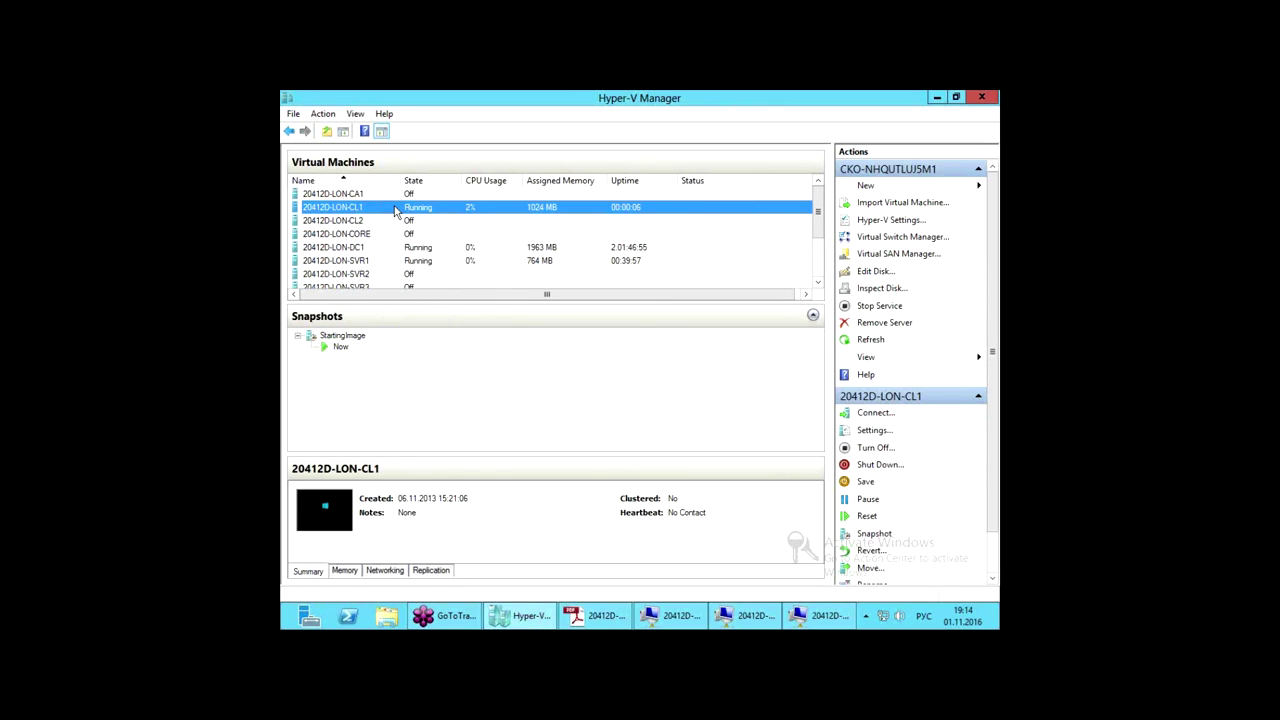
right_click(395, 211)
left_click(428, 214)
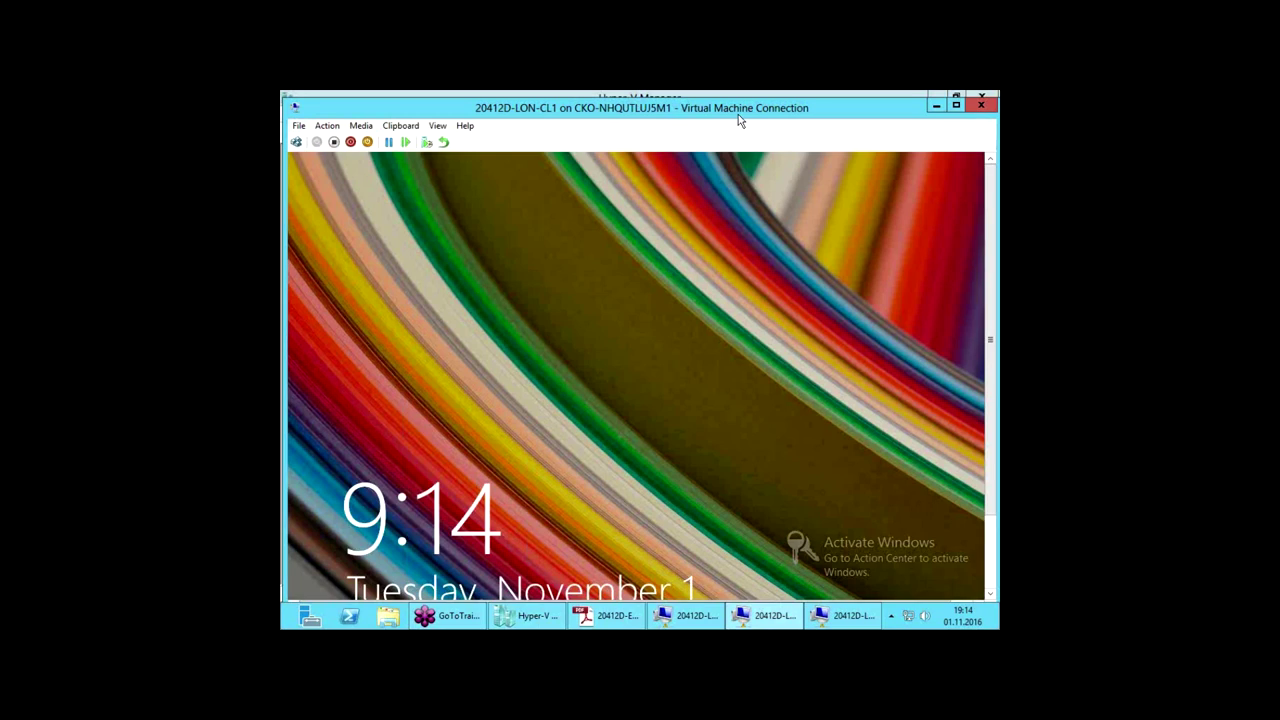
double_click(738, 110)
Step: Sign in to LON-CL1 with the domain user's password, then launch Internet Explorer from the desktop
left_click(609, 428)
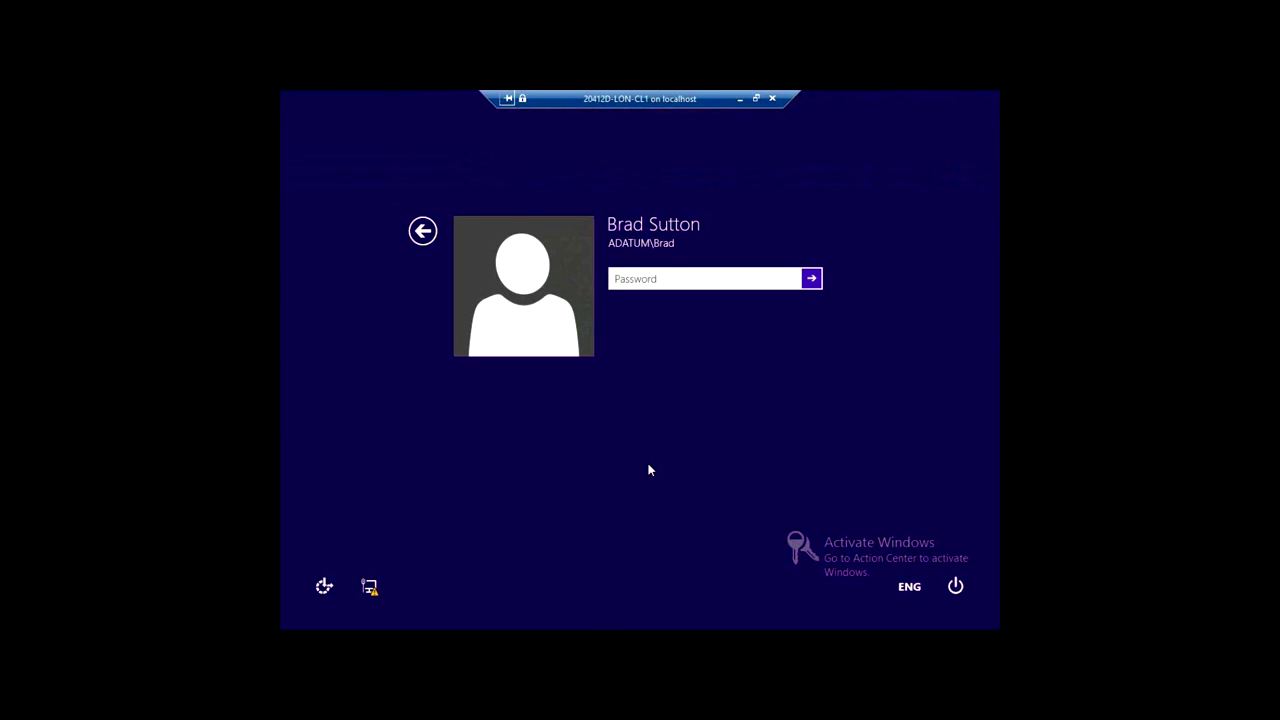
type("Pa$$w0rd")
key("Return")
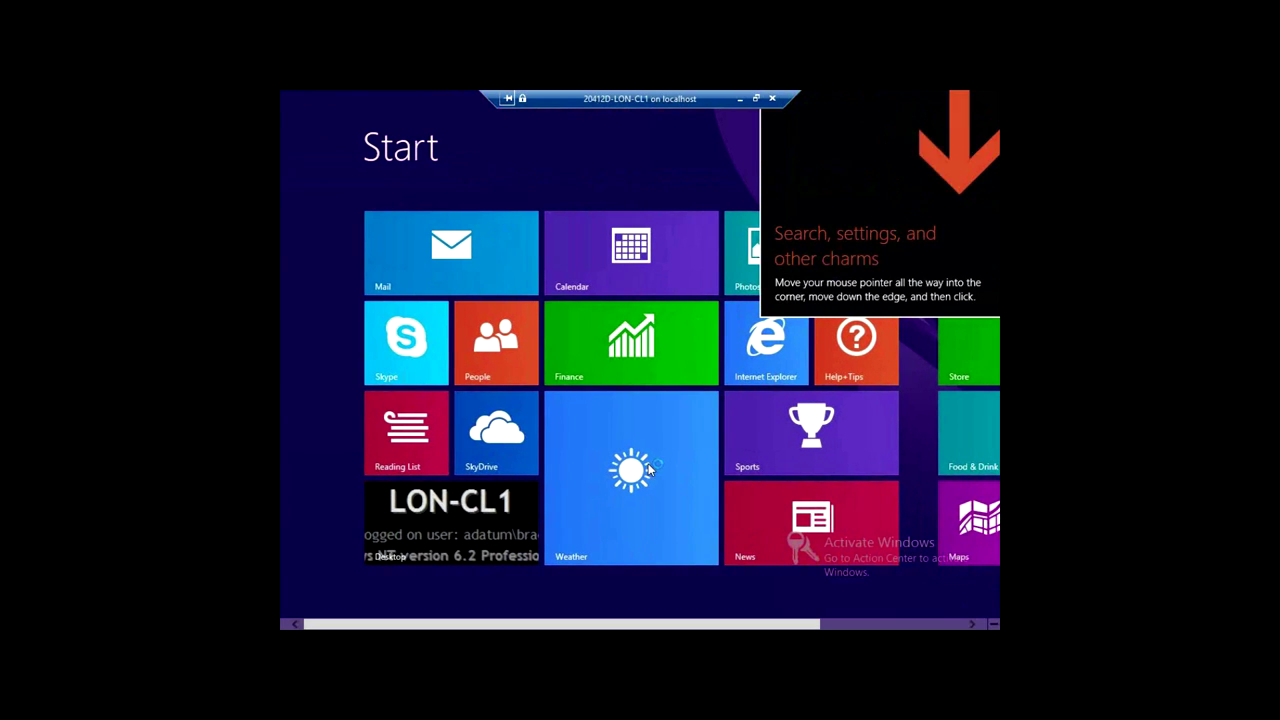
left_click(425, 534)
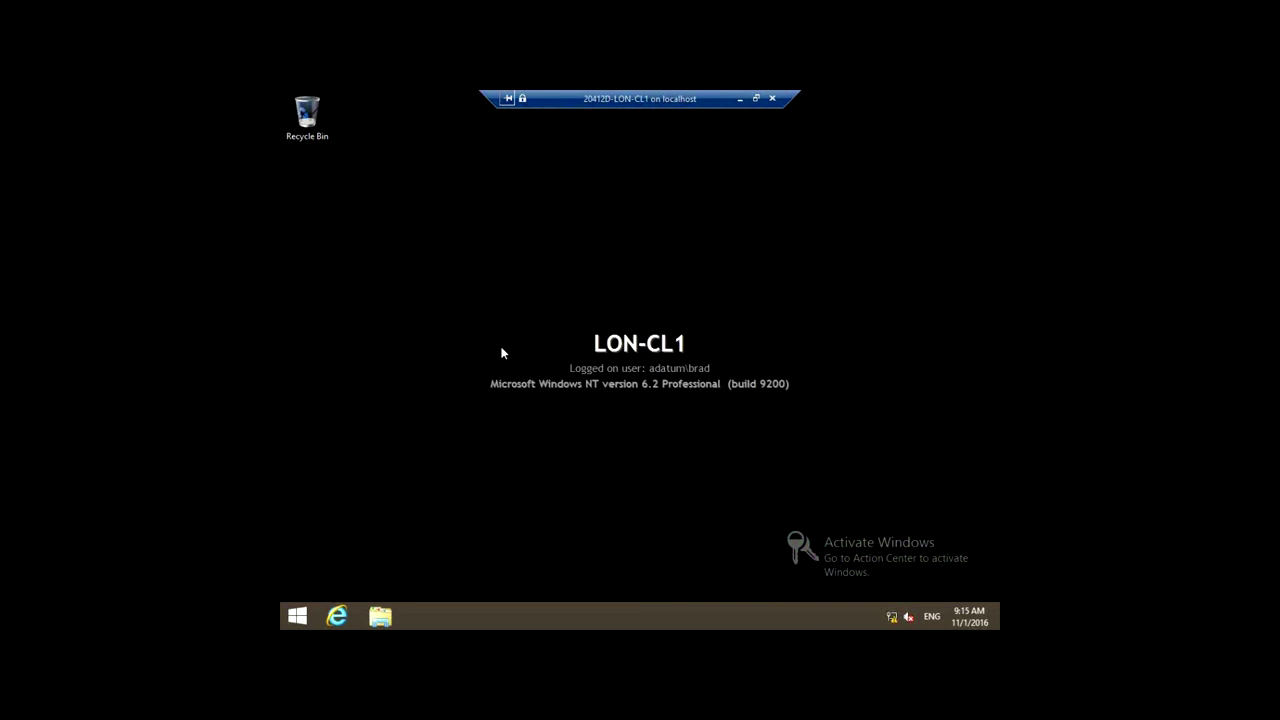
left_click(337, 618)
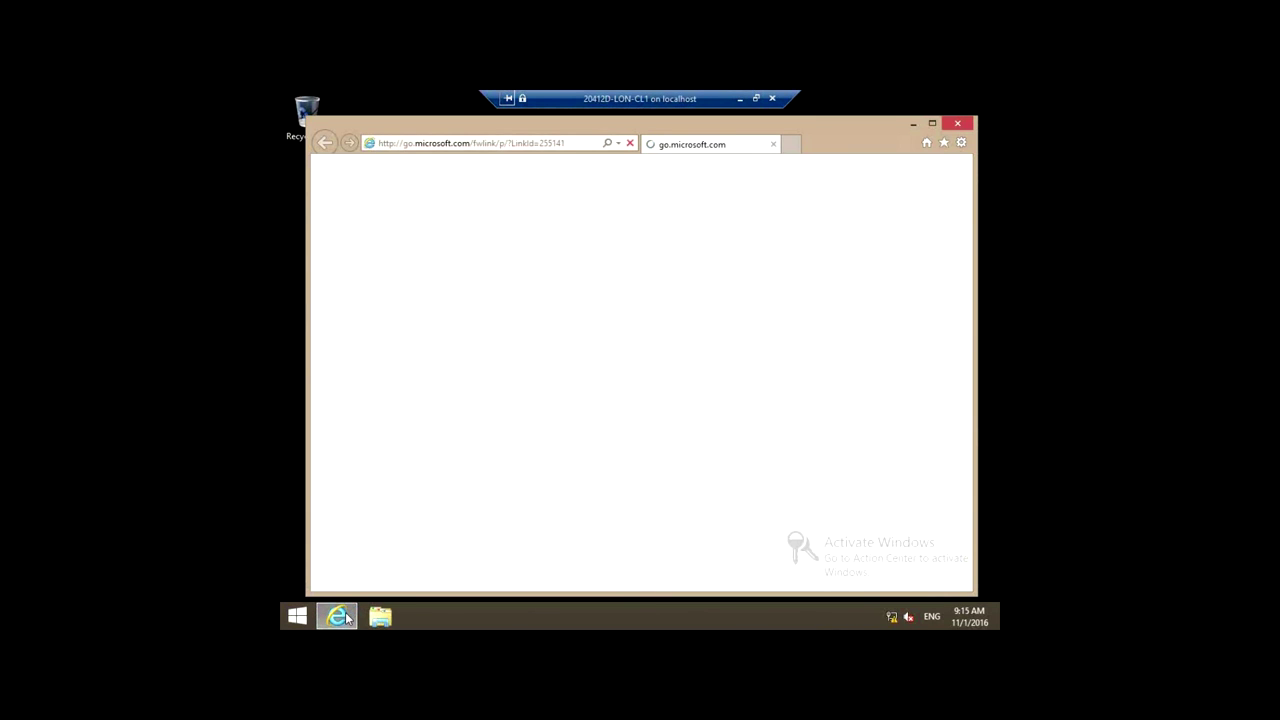
left_click(578, 146)
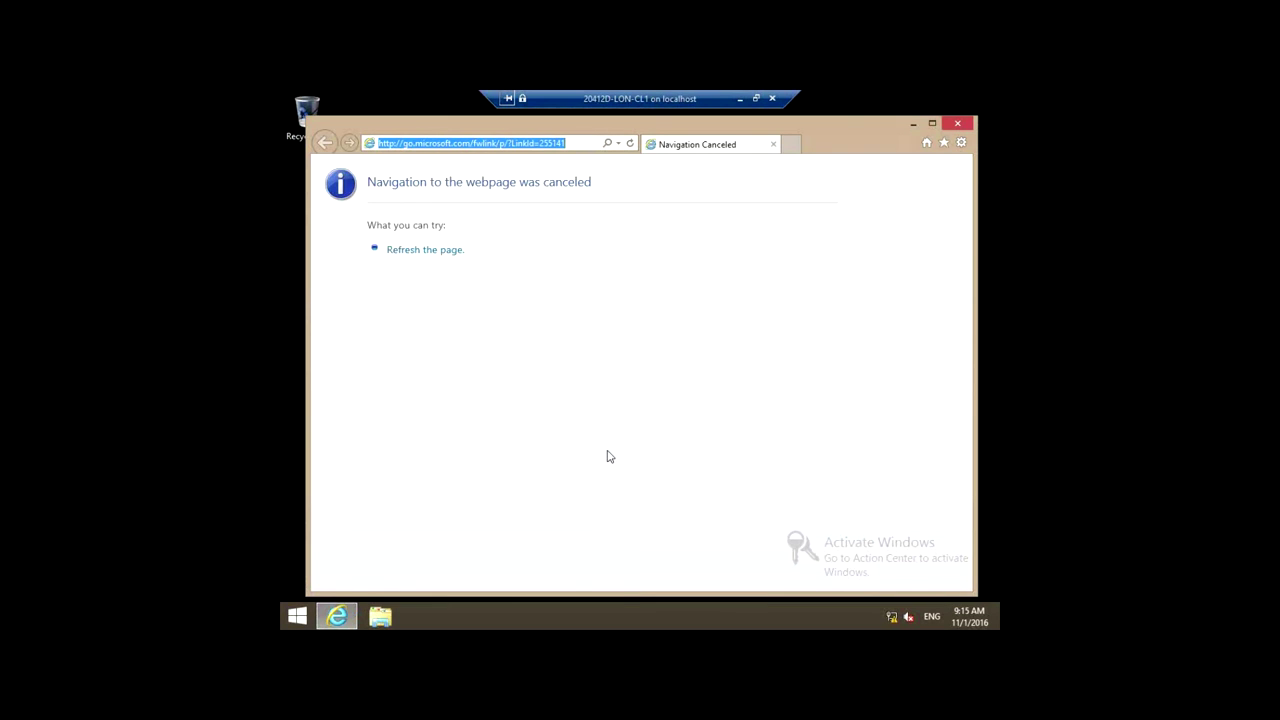
type("htt")
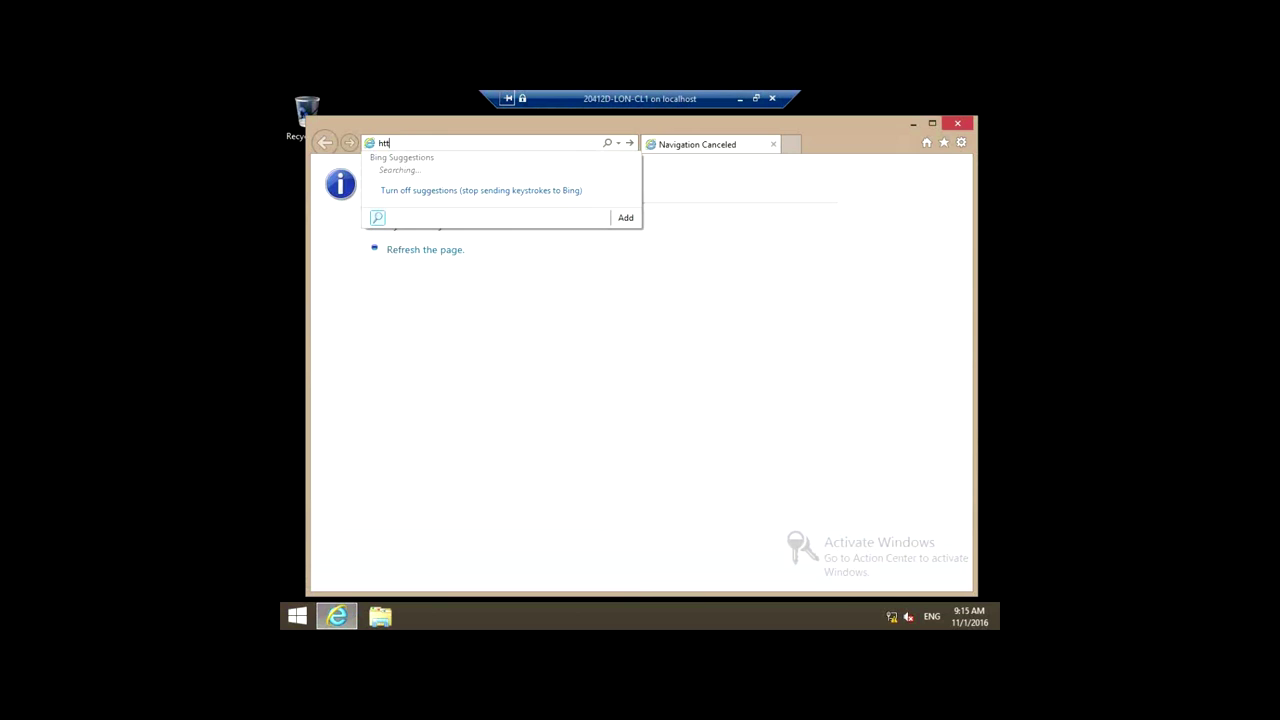
type("ps:/")
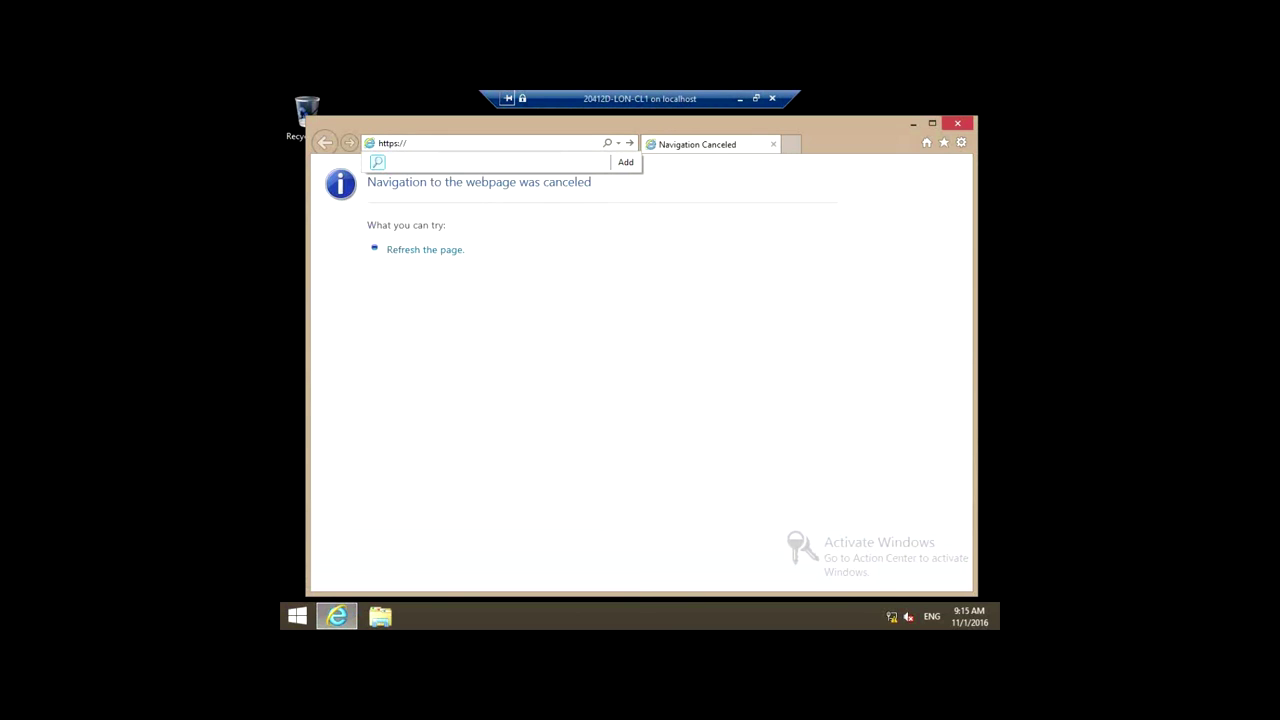
type("/lon-svr1.adatum.com/AdatumTestApp/")
key("Return")
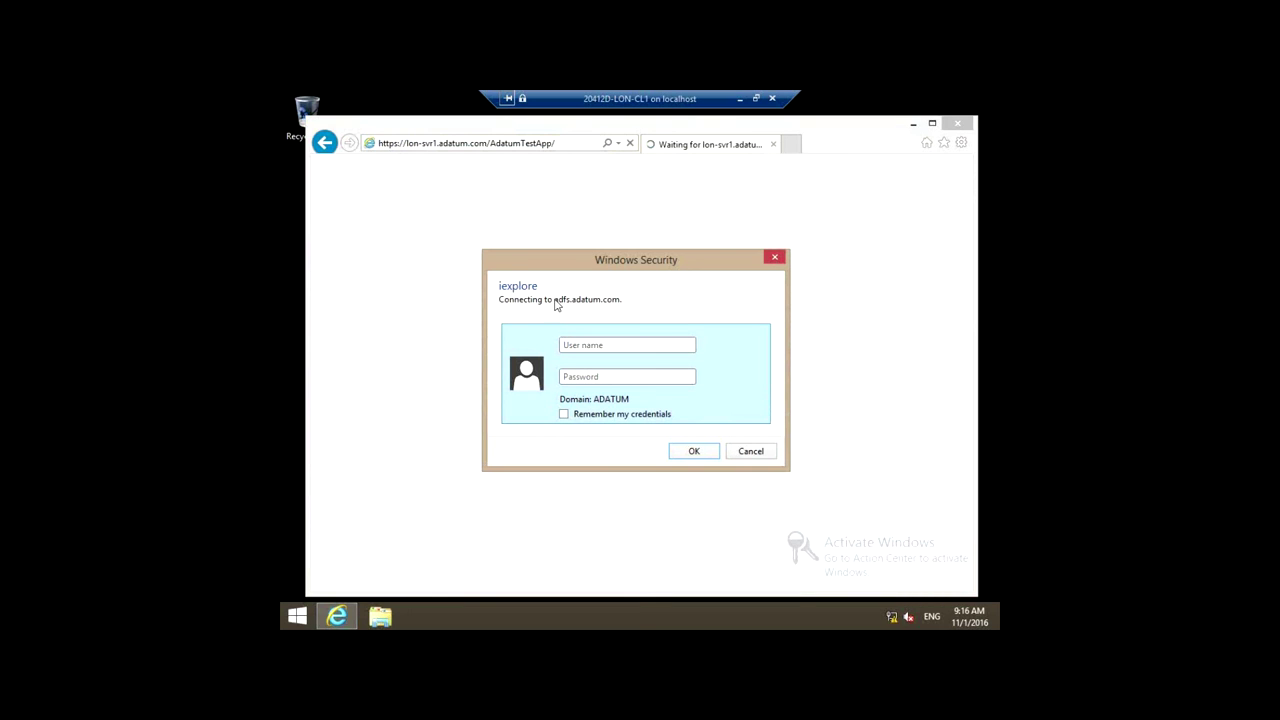
Step: Enter the user name and password in Windows Security and tick Remember my credentials
left_click(663, 345)
left_click_drag(656, 267, 663, 266)
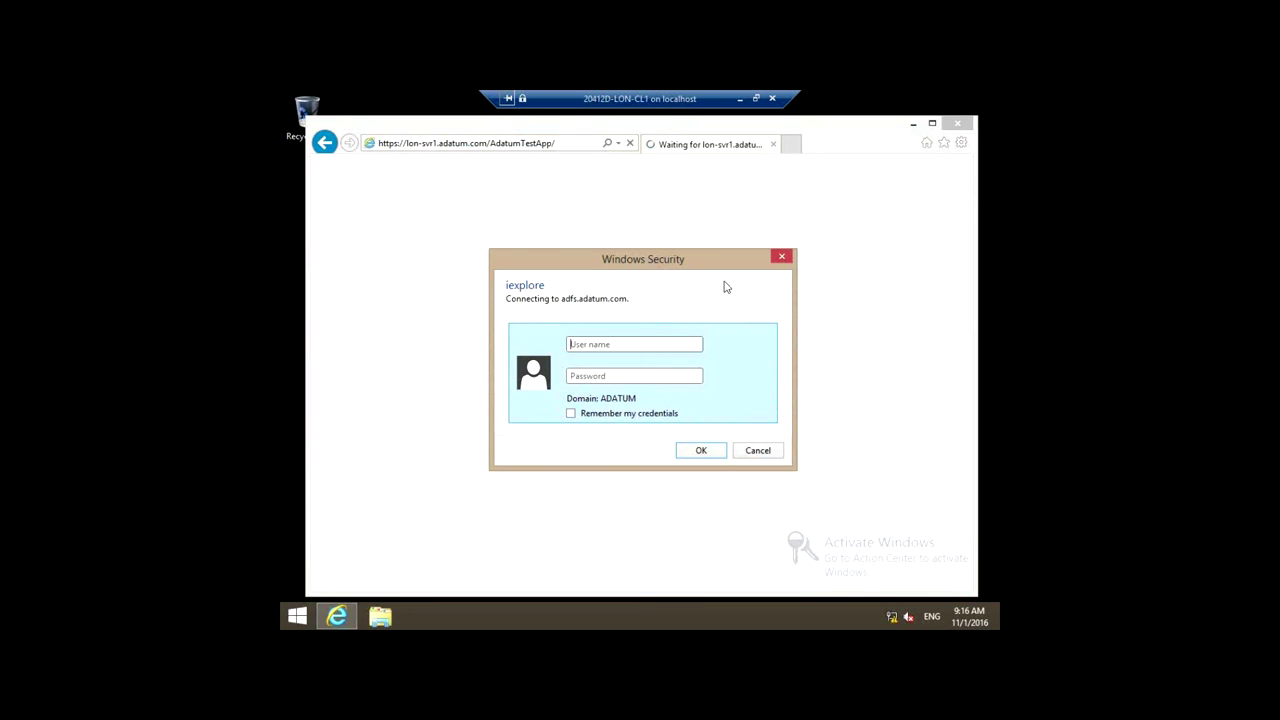
type("Brad")
key("Tab")
type("Pa$$w0rd")
left_click(571, 413)
Step: Submit the credentials to view the Test App claims page, then close Internet Explorer
left_click(700, 452)
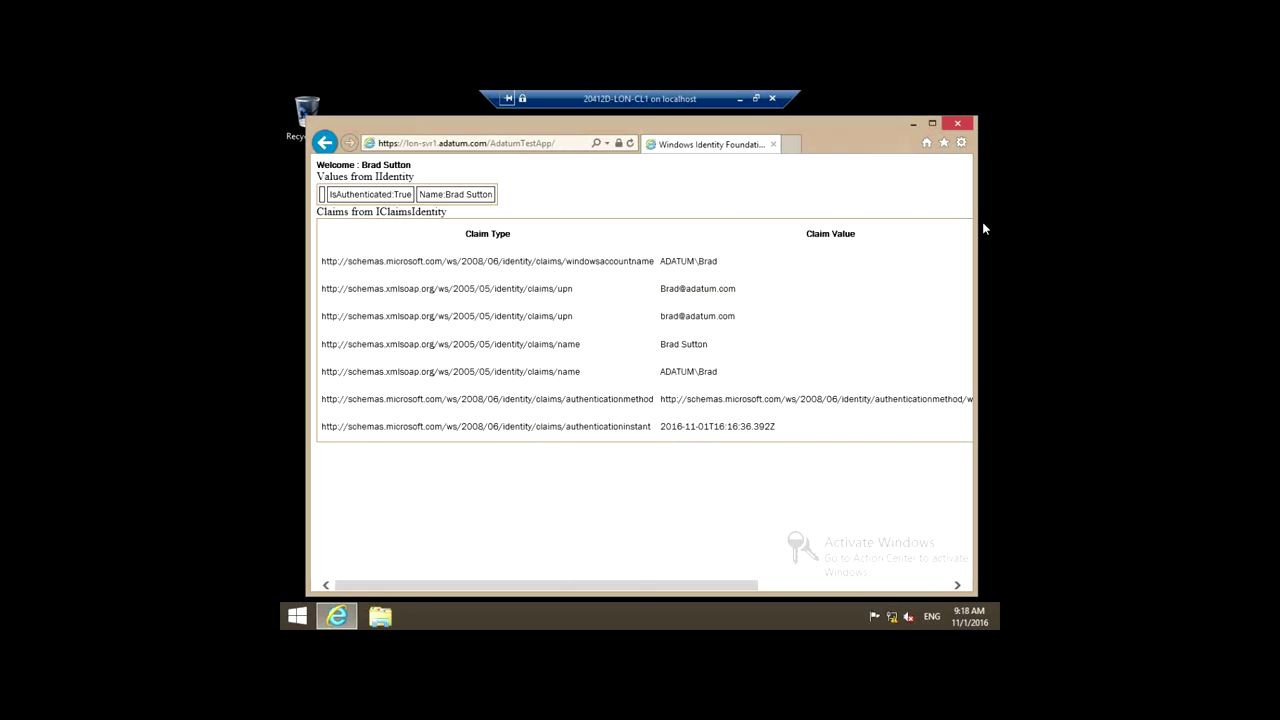
left_click(957, 123)
Step: Open Internet Options > Security > Local intranet > Sites > Advanced to show the zone's website list
left_click(337, 616)
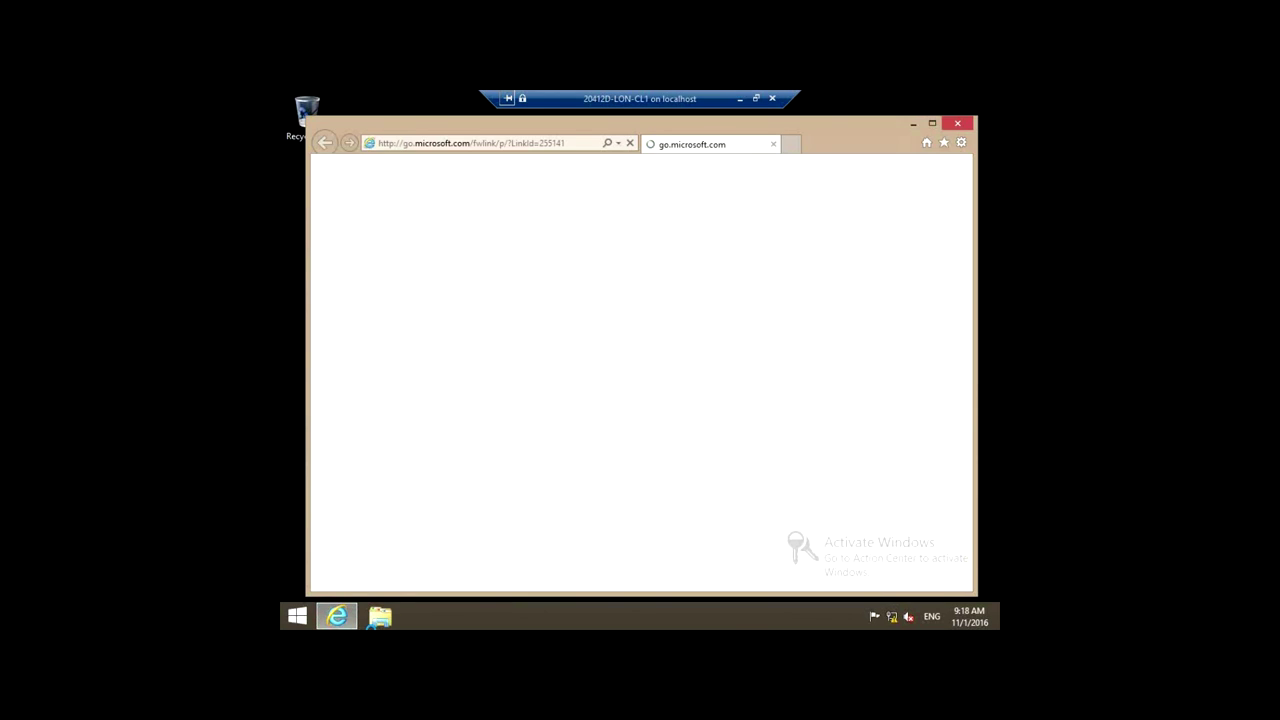
left_click(631, 144)
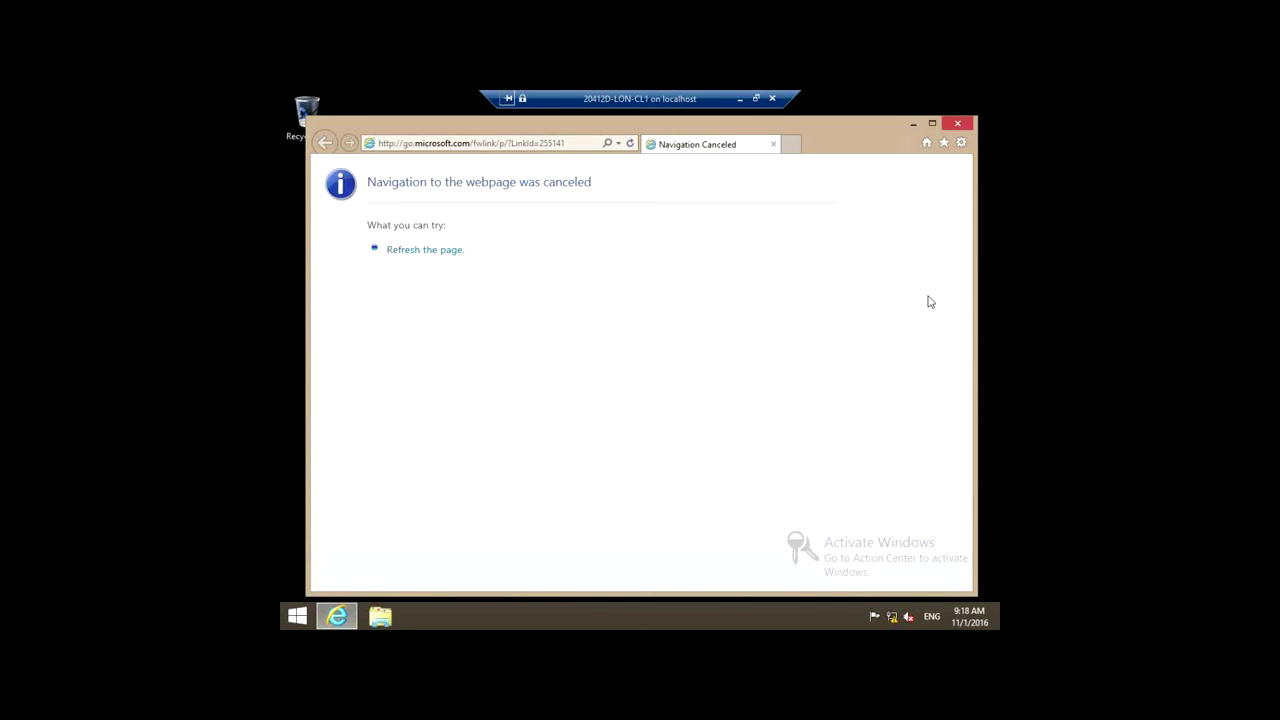
left_click(961, 144)
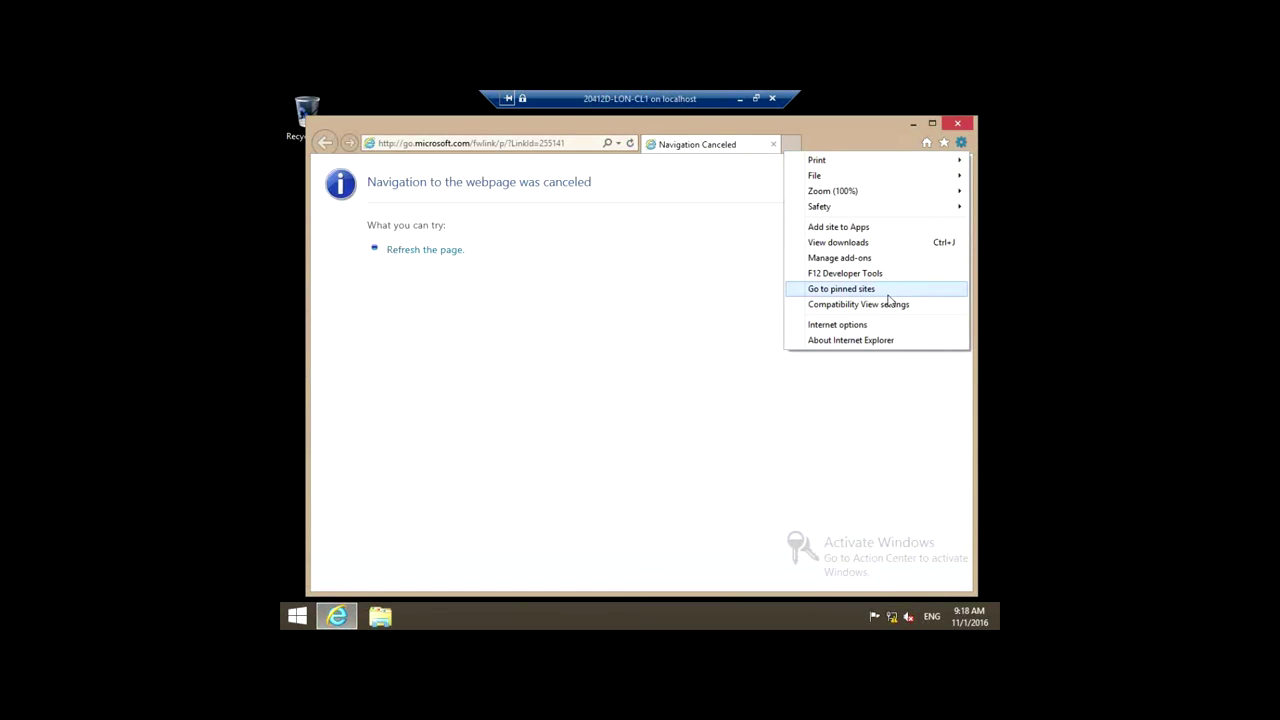
left_click(880, 326)
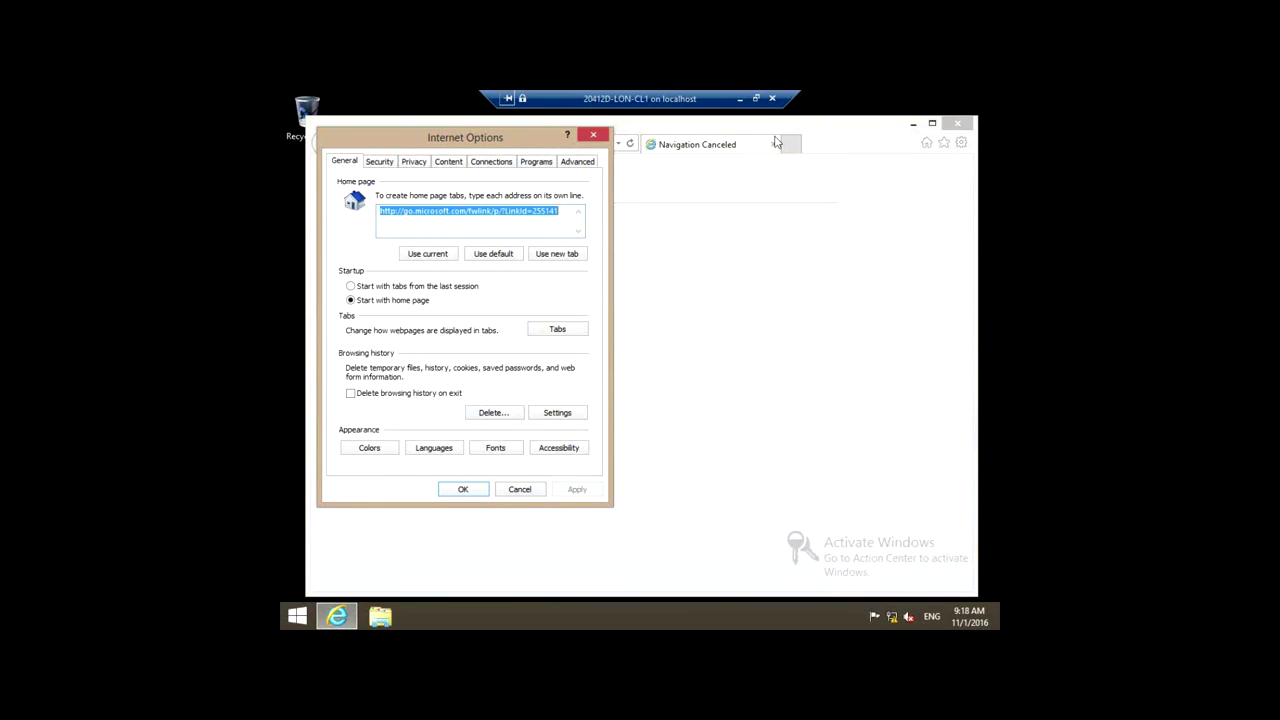
left_click_drag(503, 146, 724, 148)
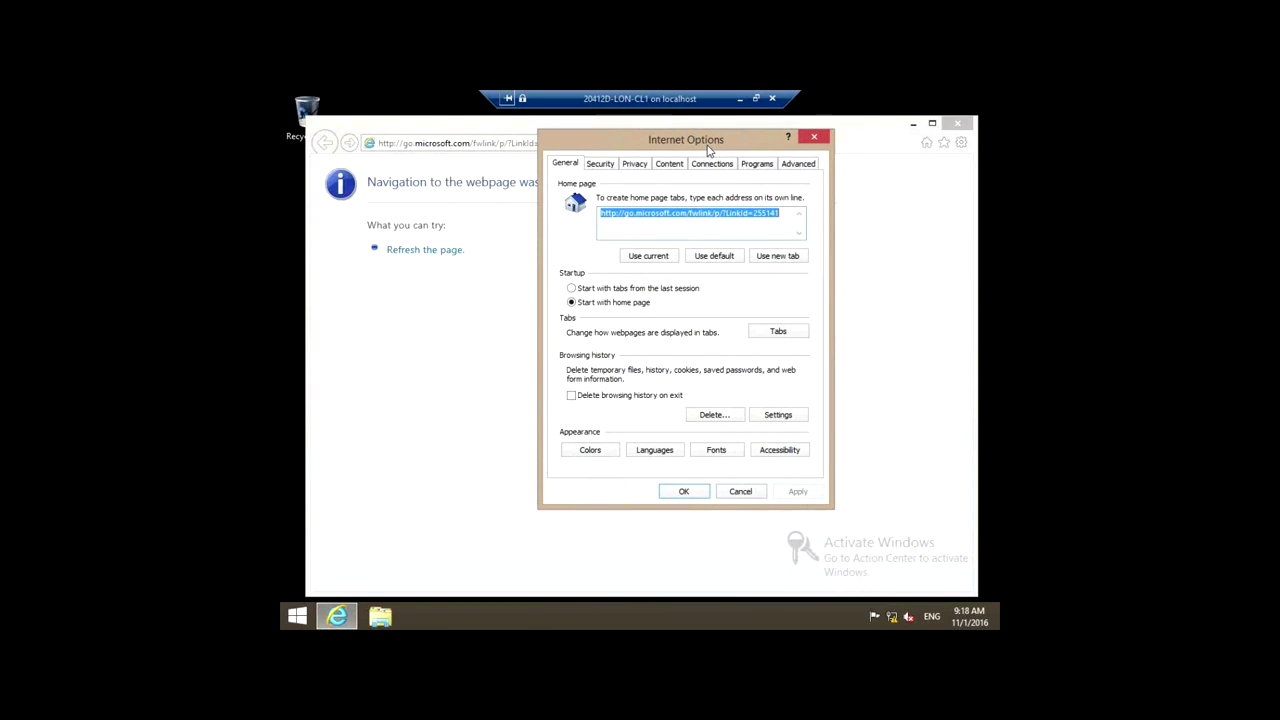
left_click(601, 164)
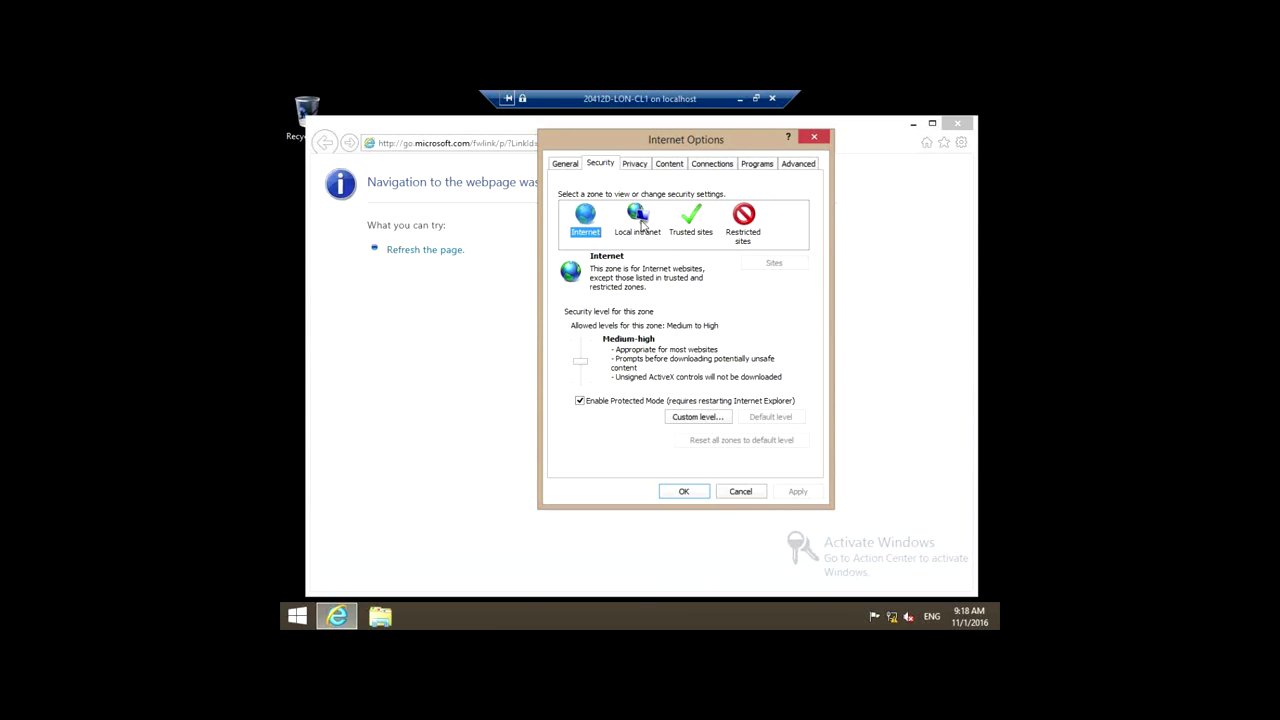
left_click(641, 224)
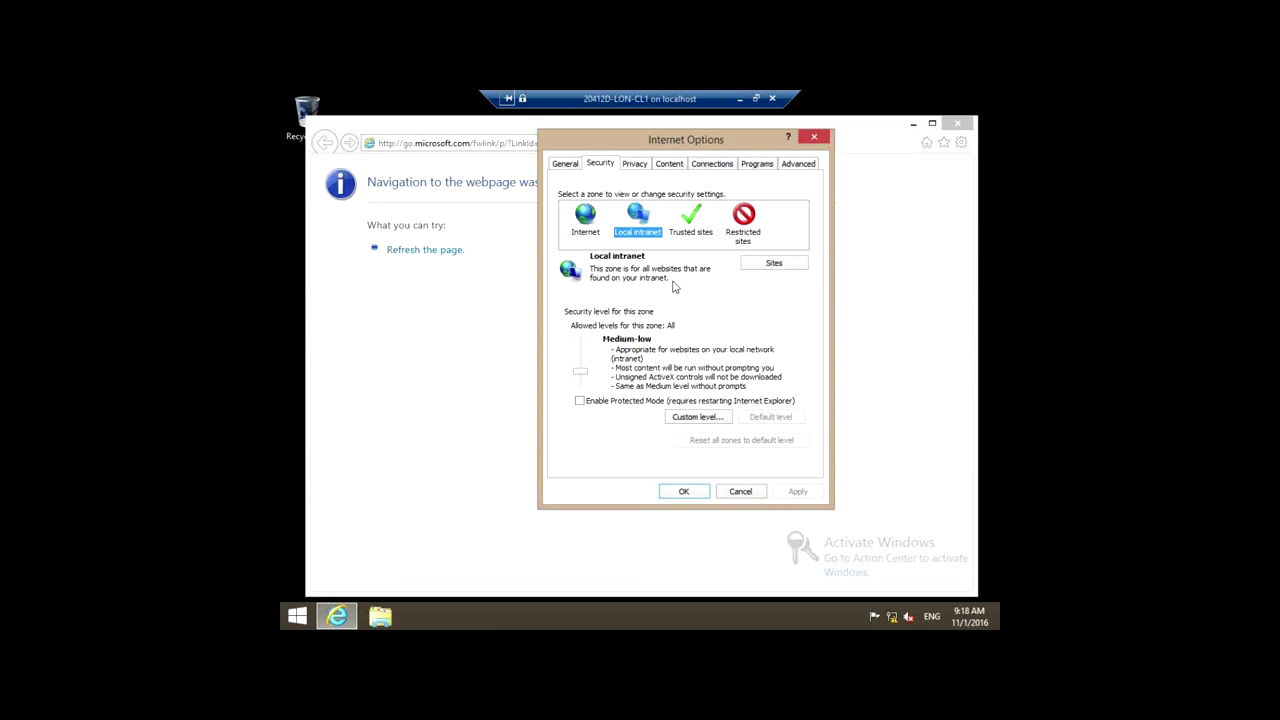
left_click(775, 266)
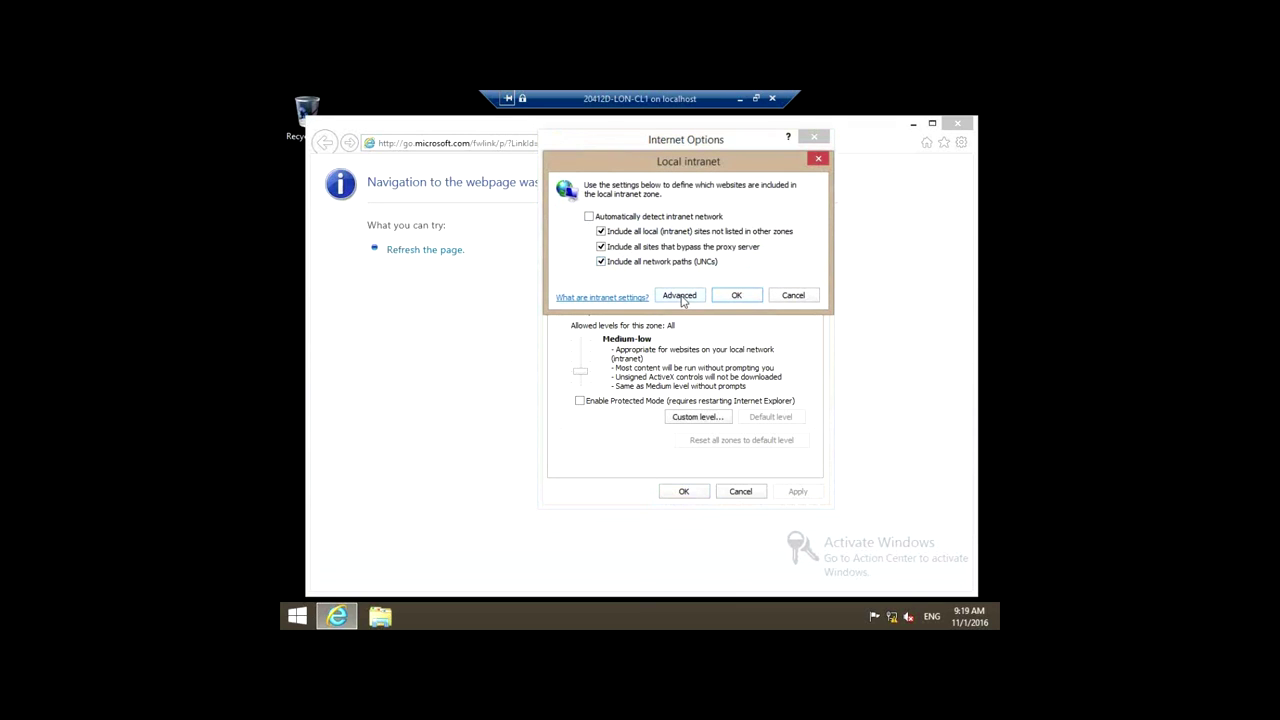
left_click(680, 296)
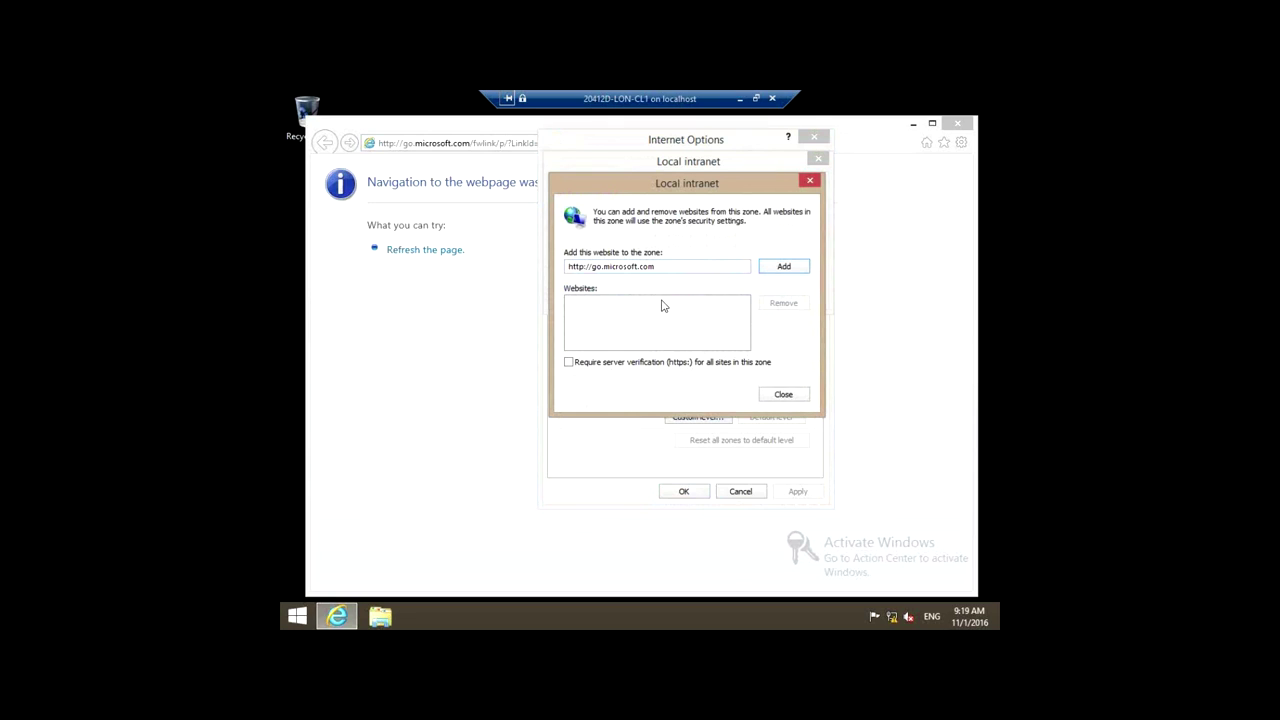
left_click_drag(656, 267, 437, 260)
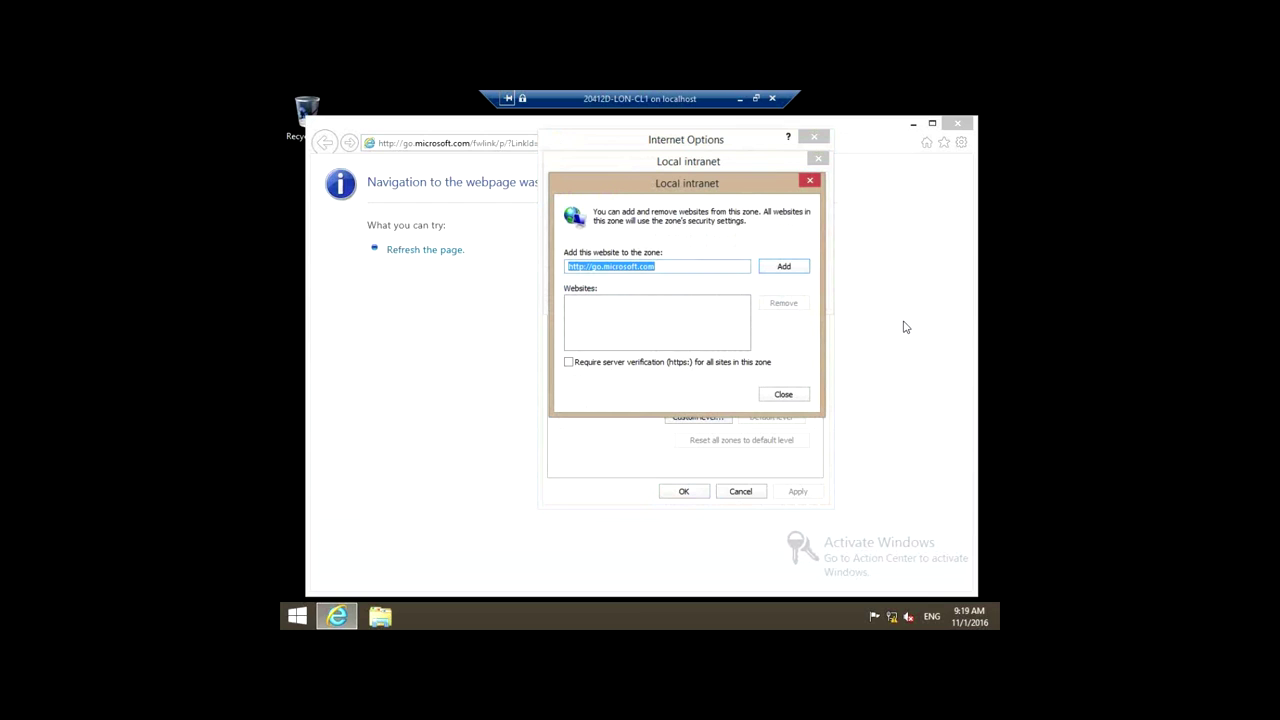
type("https://")
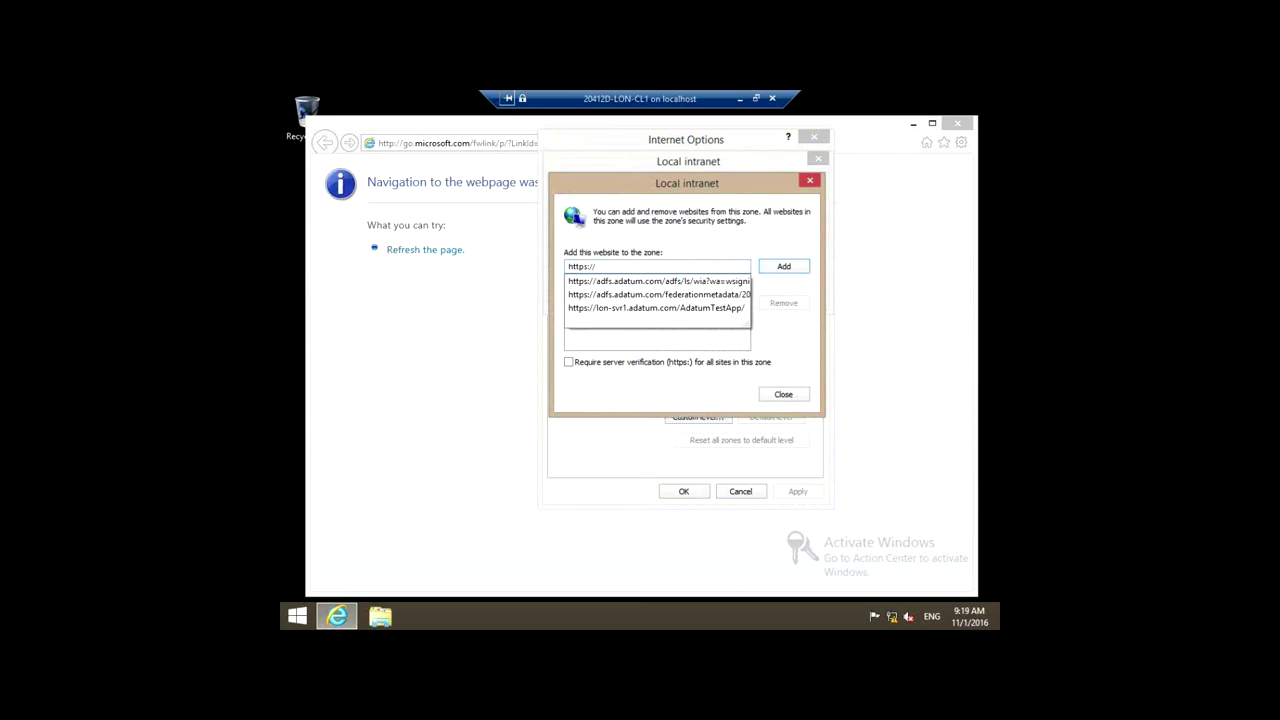
type("adfs")
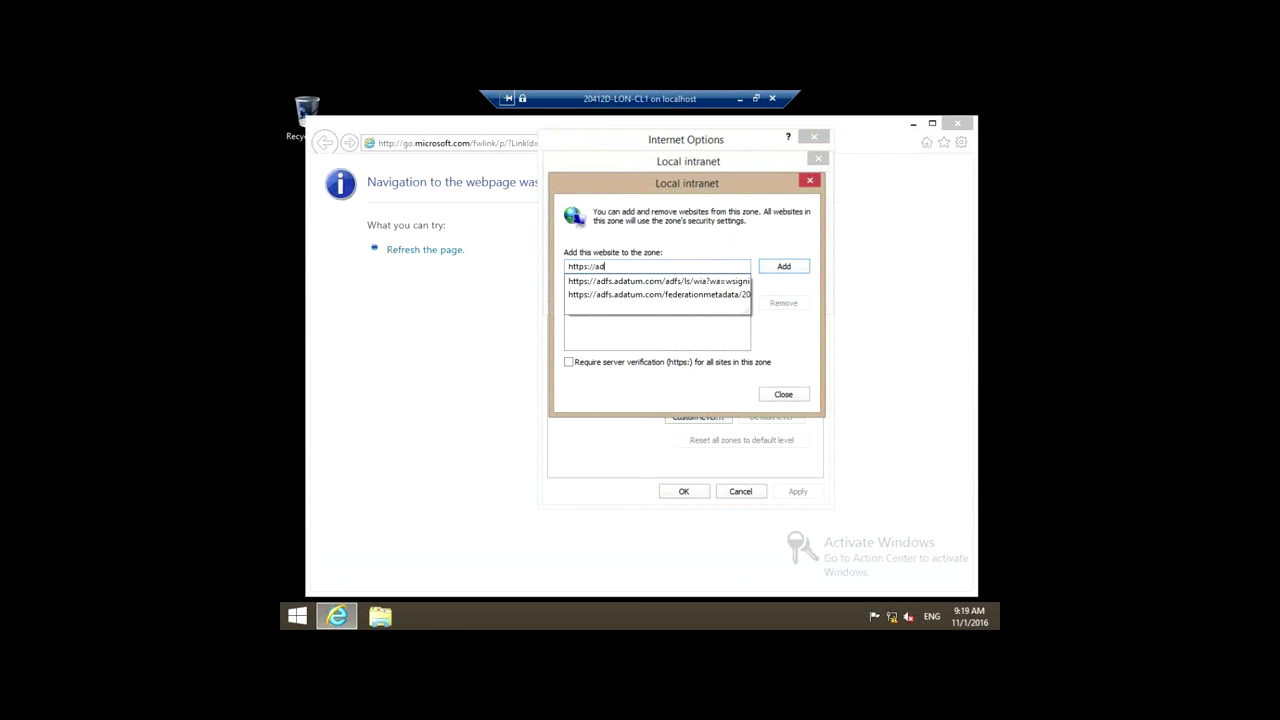
type("adatum.com")
left_click(782, 266)
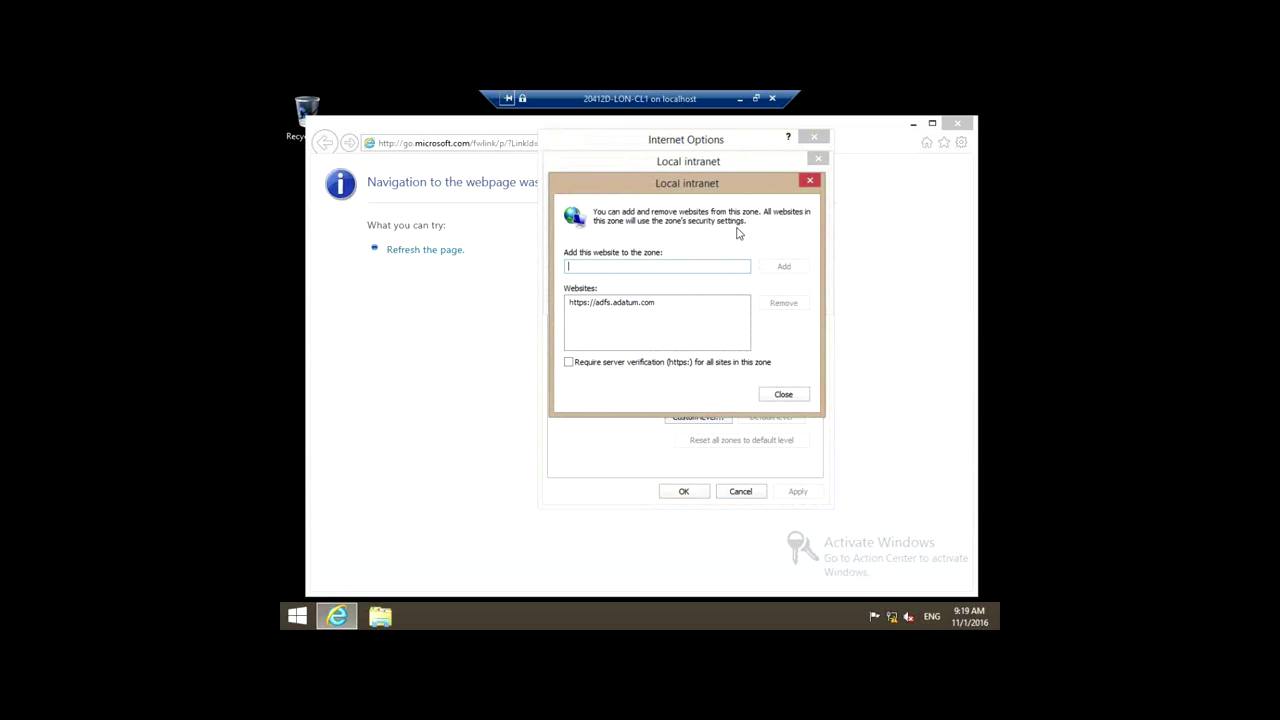
type("htt")
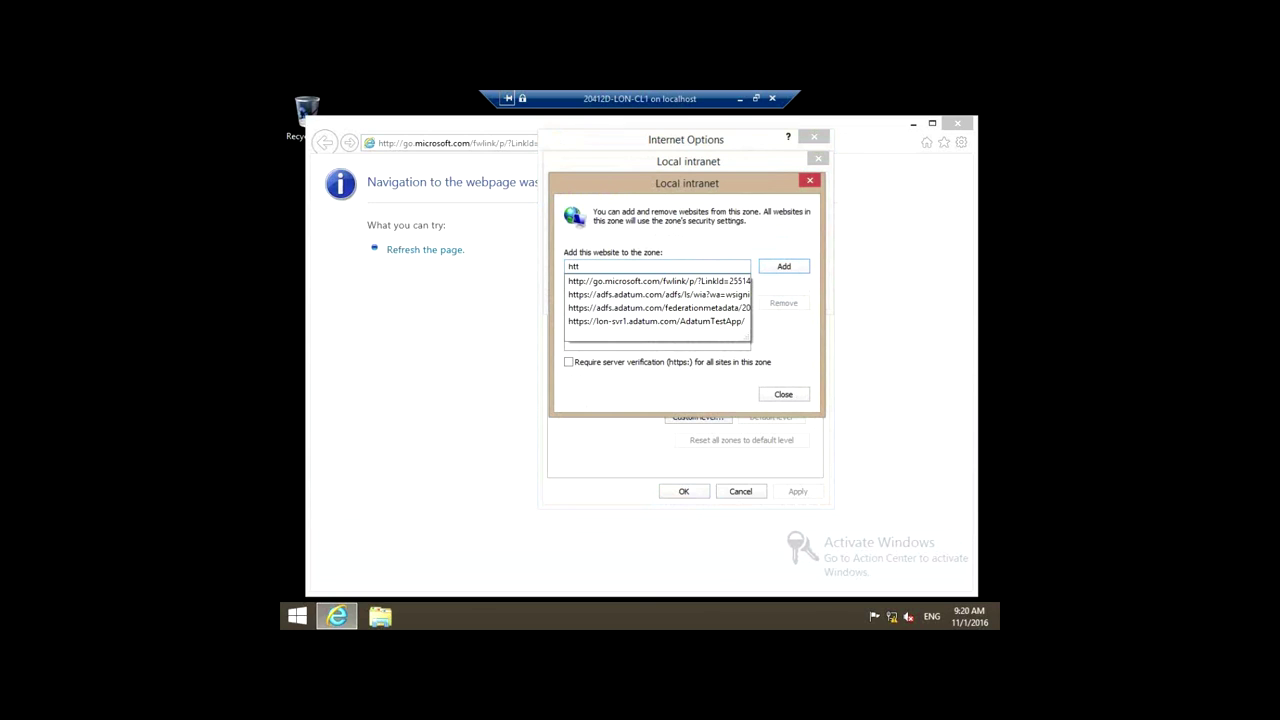
type("ps://")
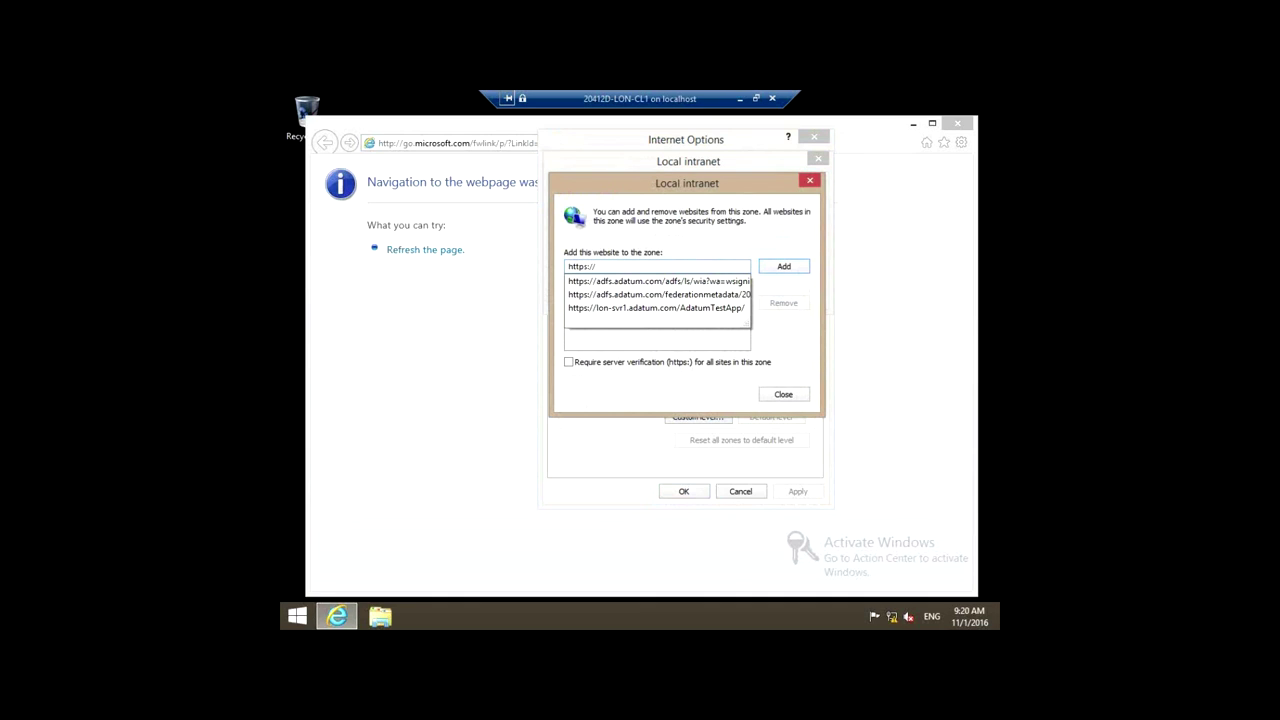
type("lon-svr1.")
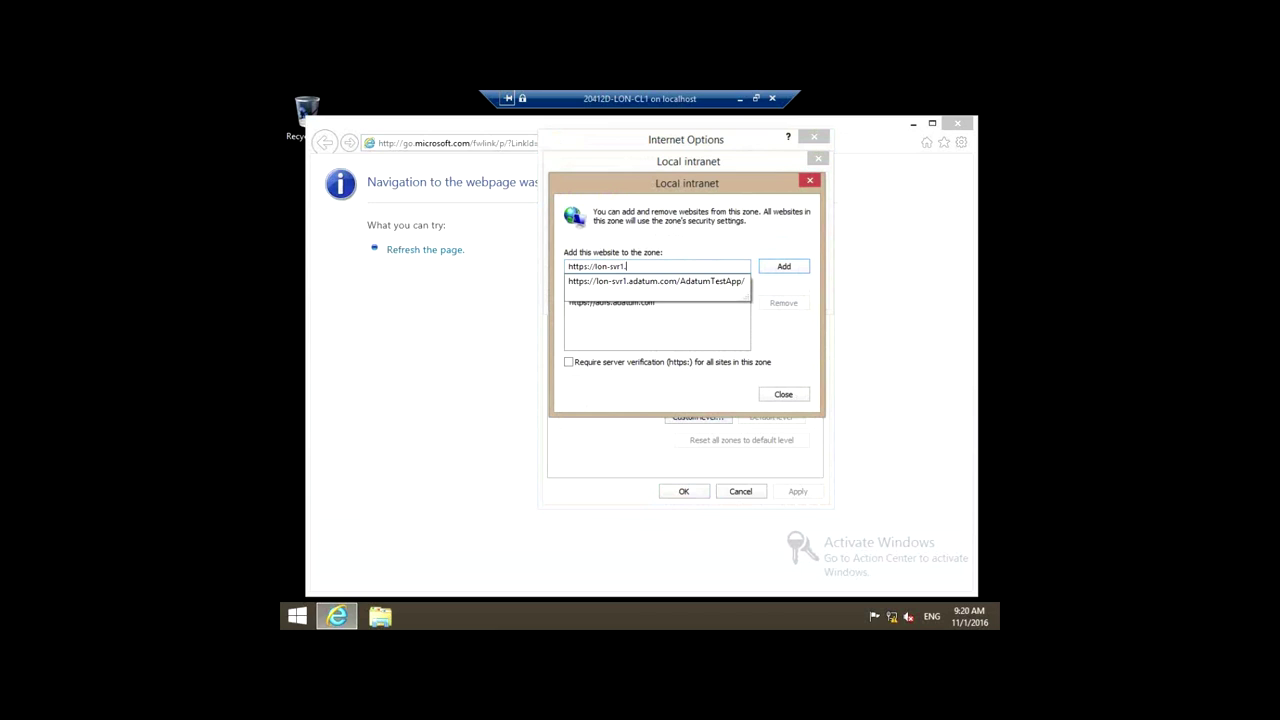
type("adatum.com")
left_click(787, 268)
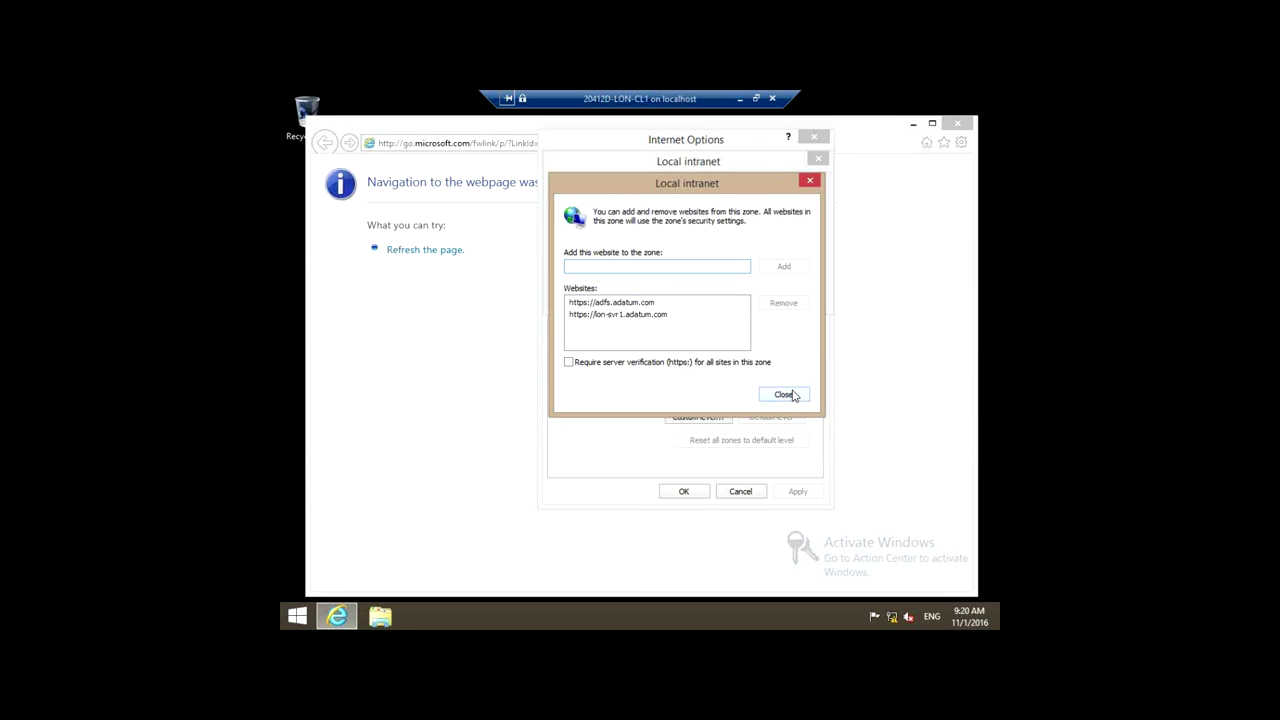
left_click(786, 394)
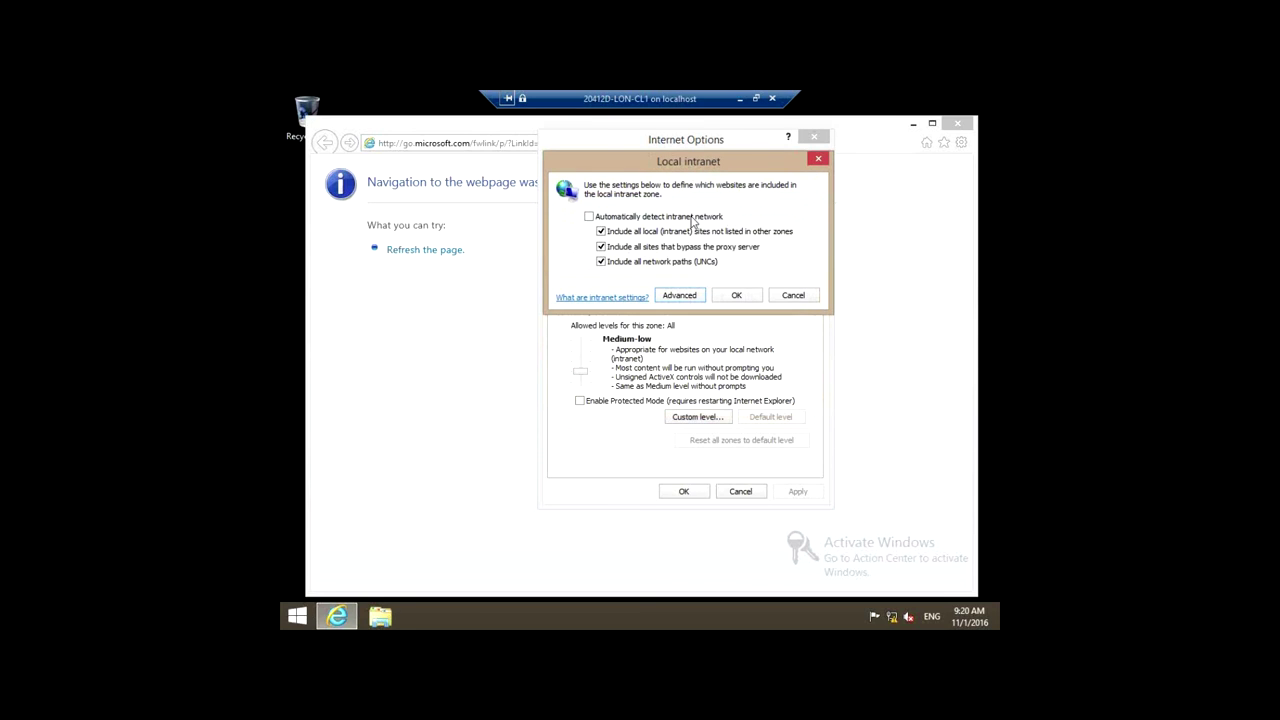
left_click(737, 295)
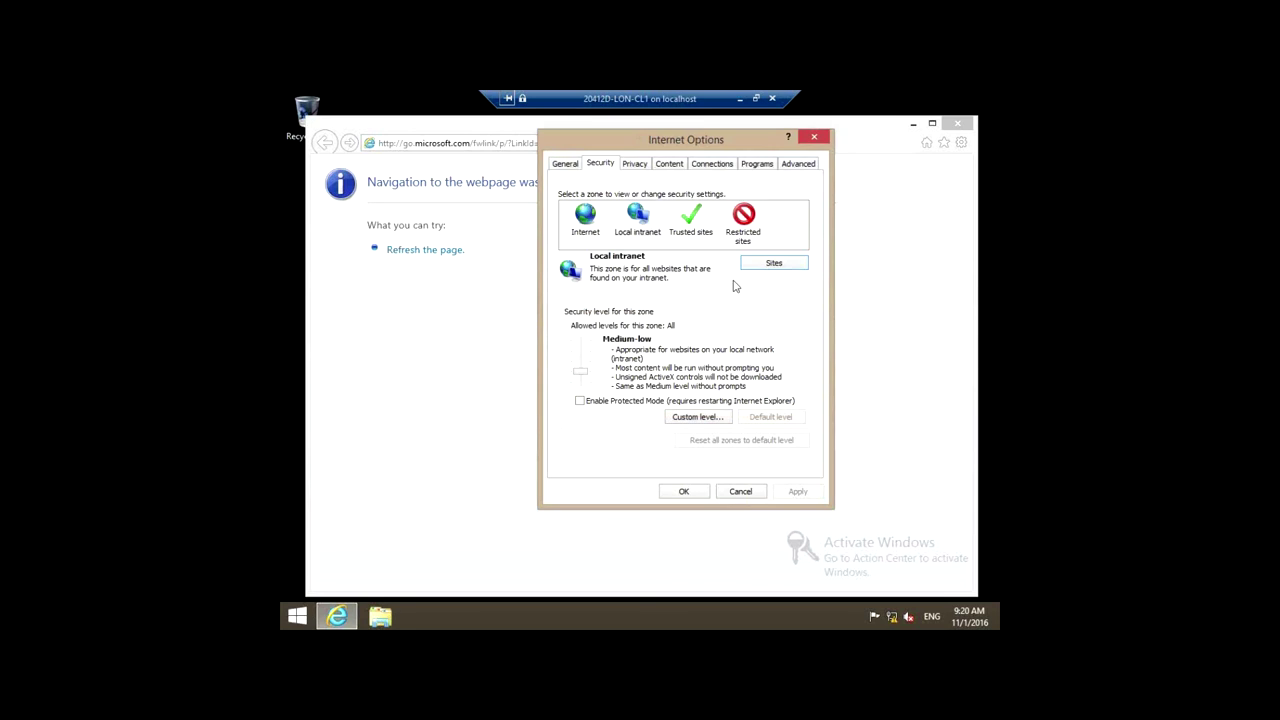
left_click(685, 491)
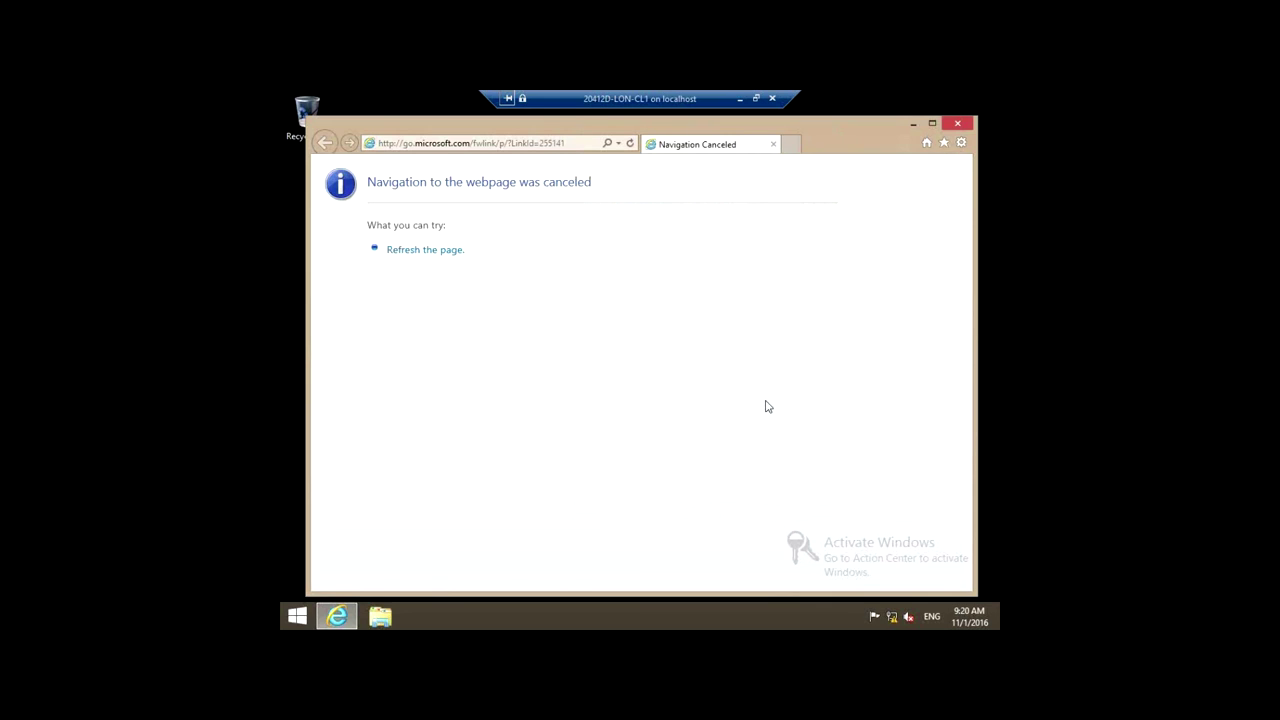
left_click(958, 123)
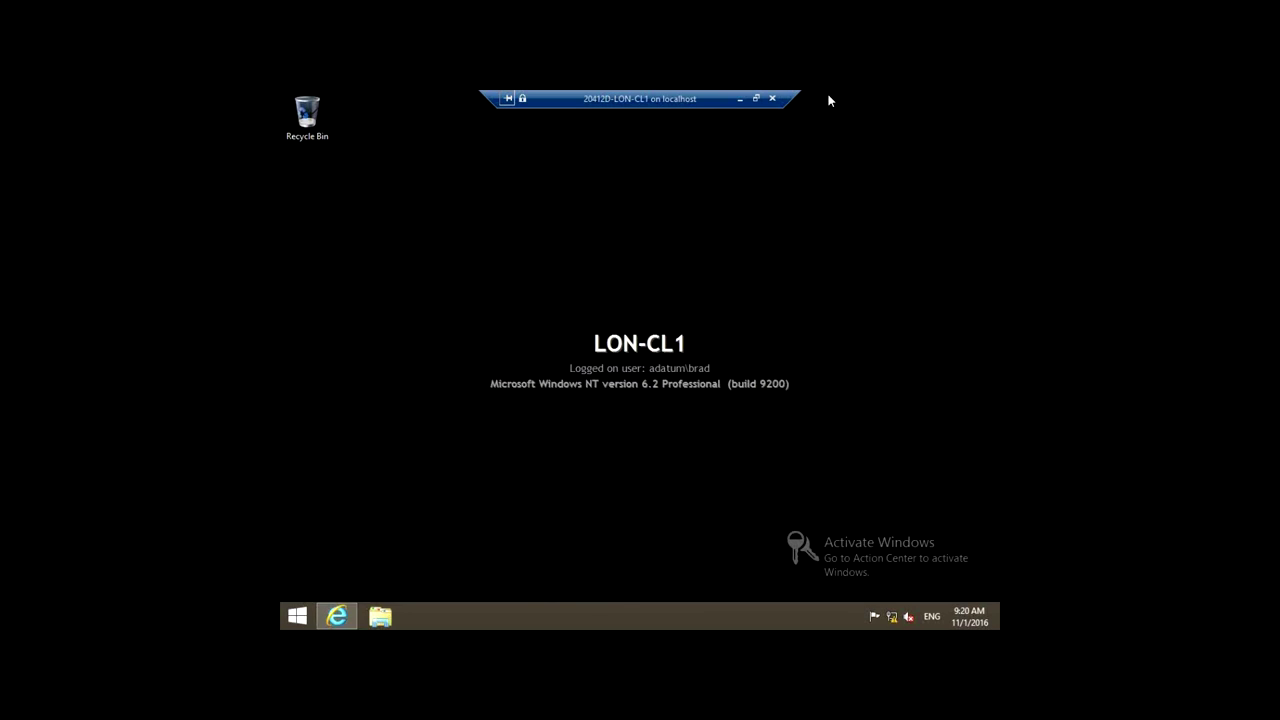
left_click(336, 617)
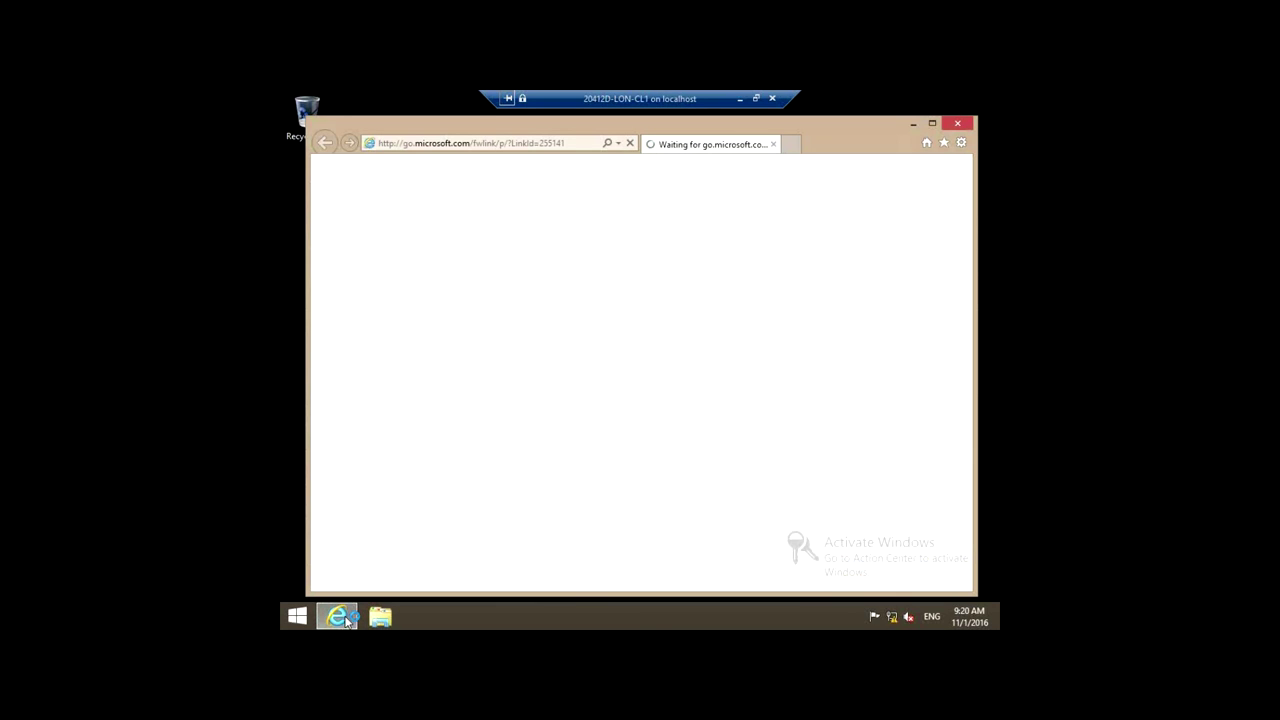
left_click(630, 143)
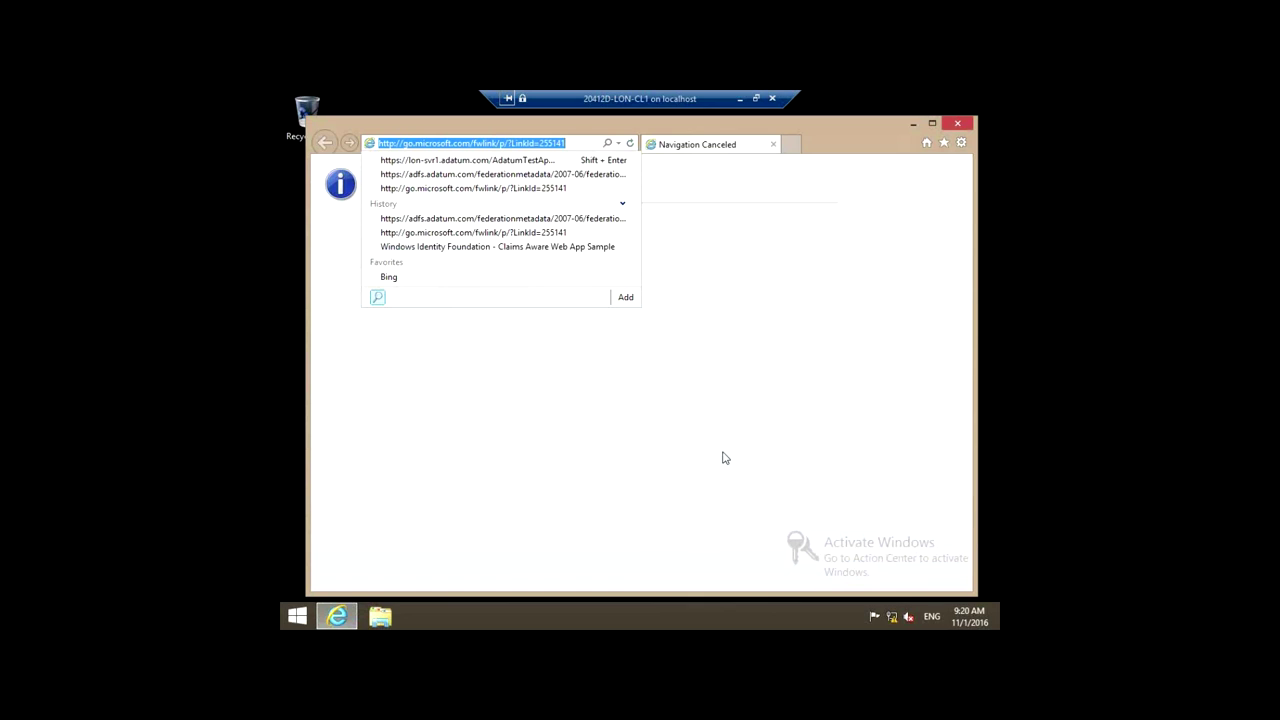
type("htt")
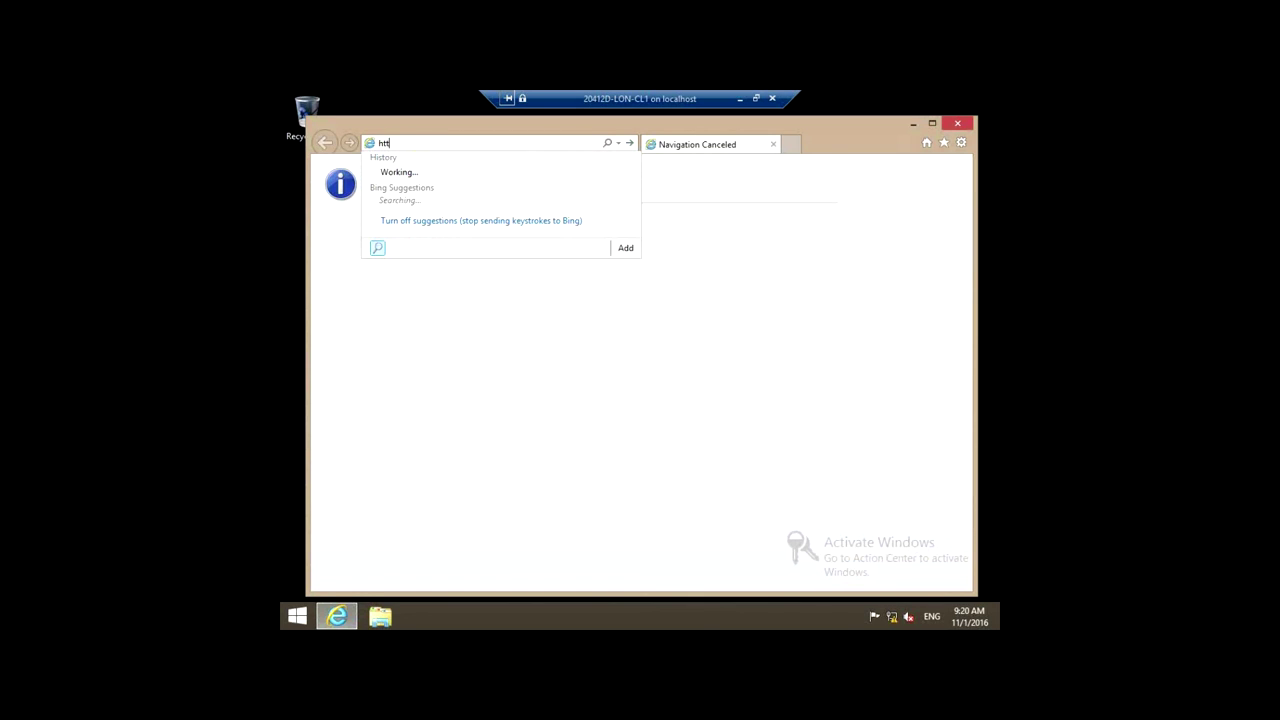
type("ps:/")
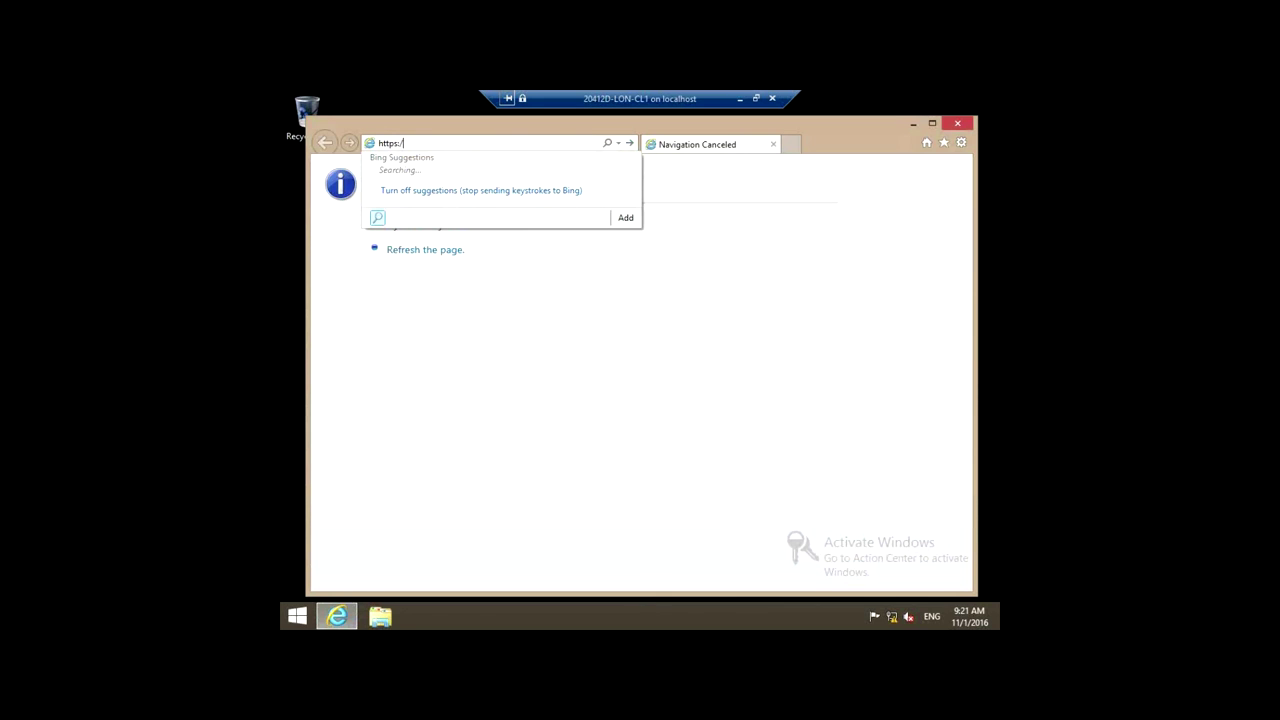
type("/lon")
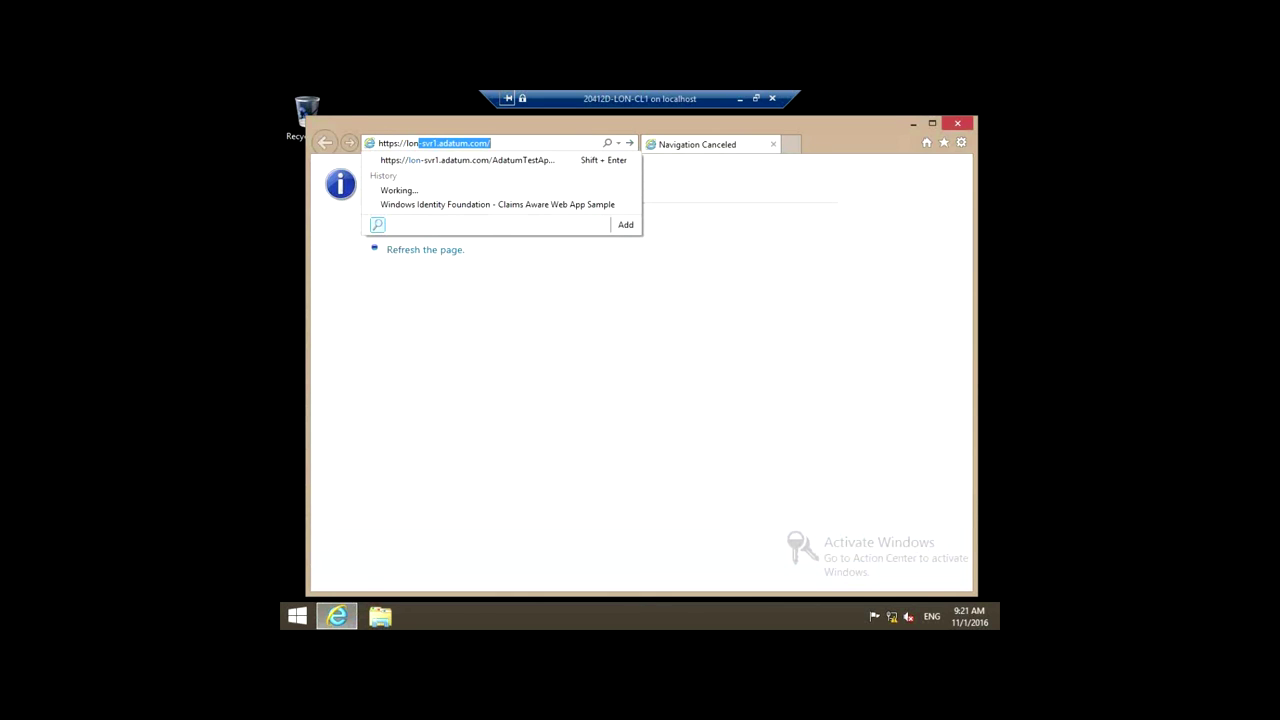
key("End")
type("Ada")
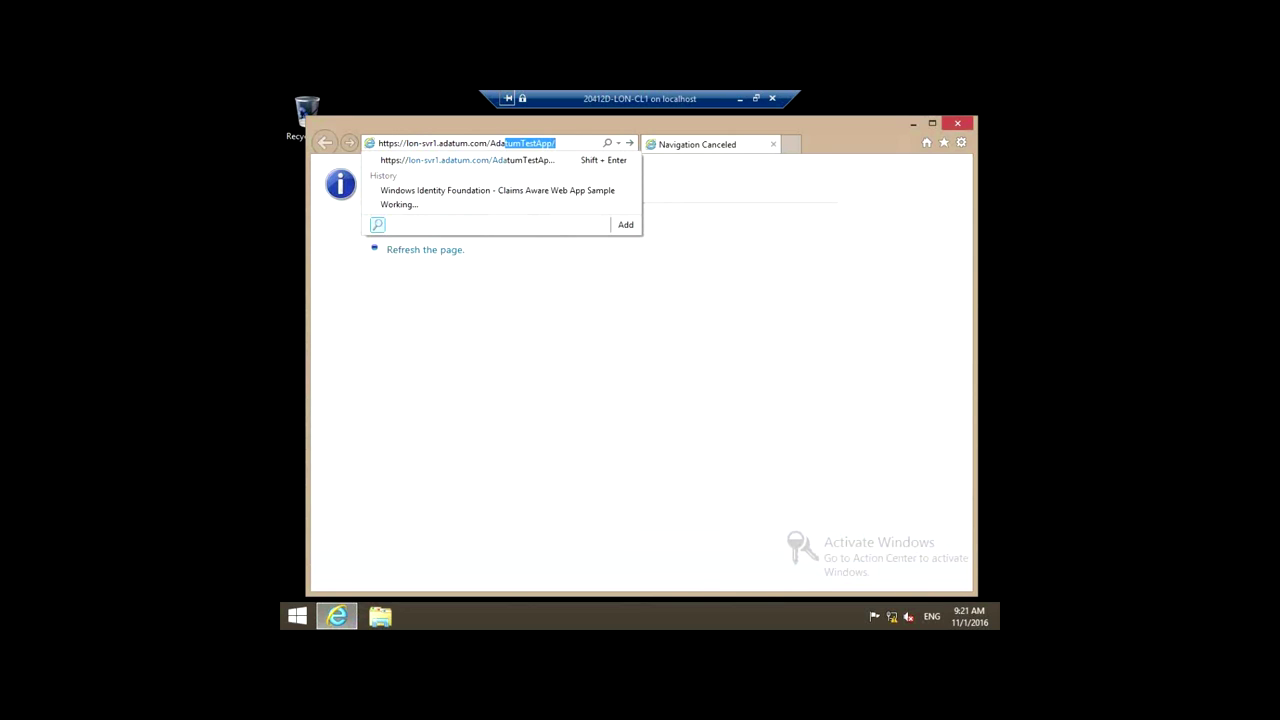
key("End")
key("Return")
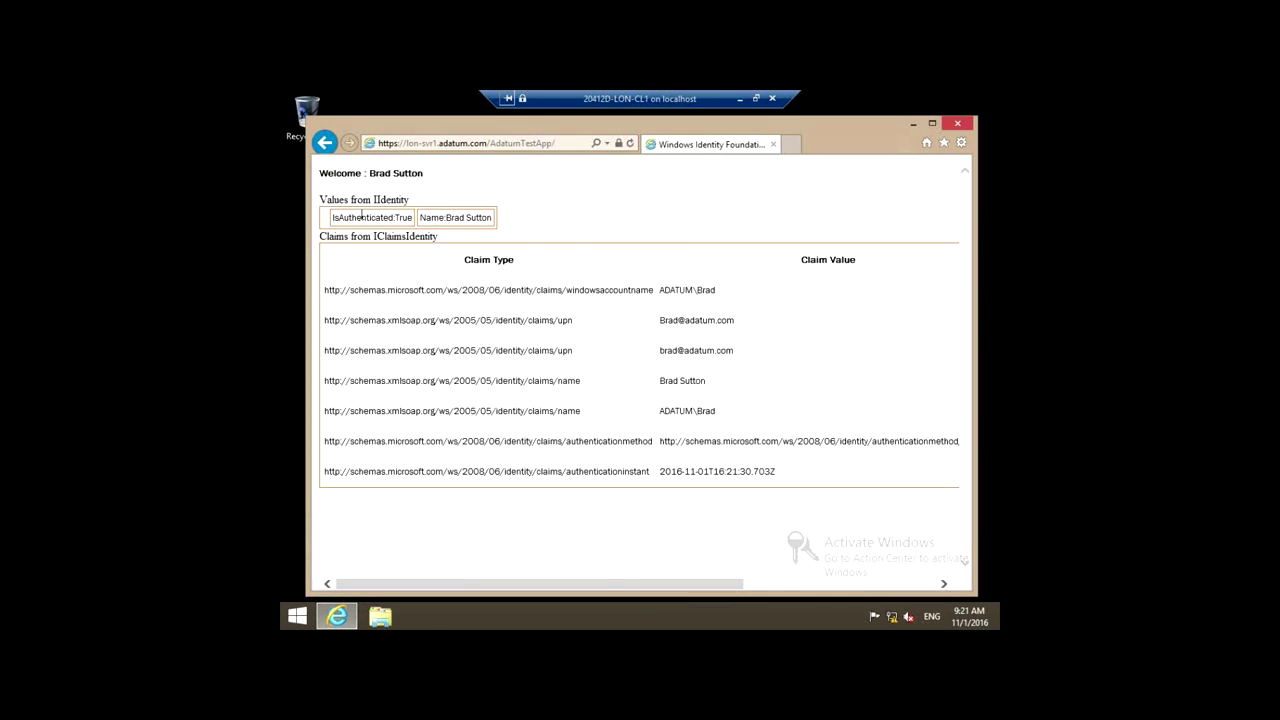
Step: Check the IsAuthenticated claim, close the stray Notepad without saving, then close Internet Explorer
left_click_drag(398, 218, 440, 218)
left_click(410, 224)
left_click(869, 144)
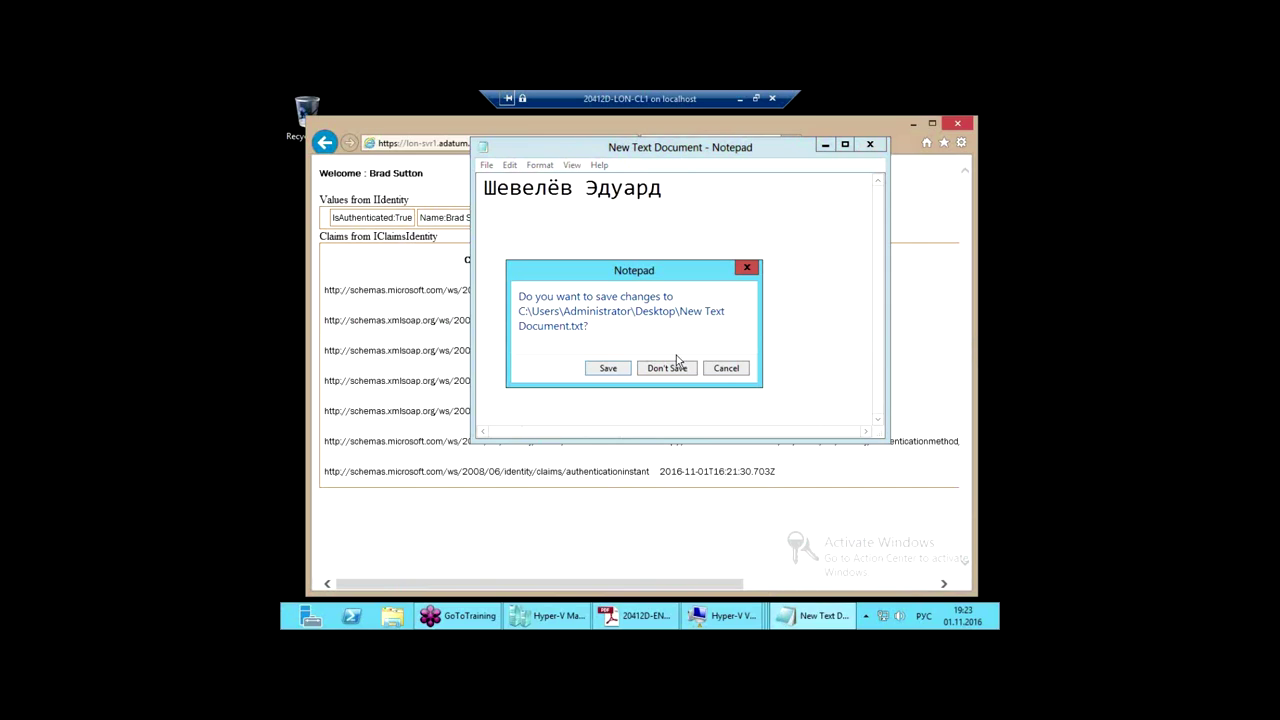
left_click(679, 368)
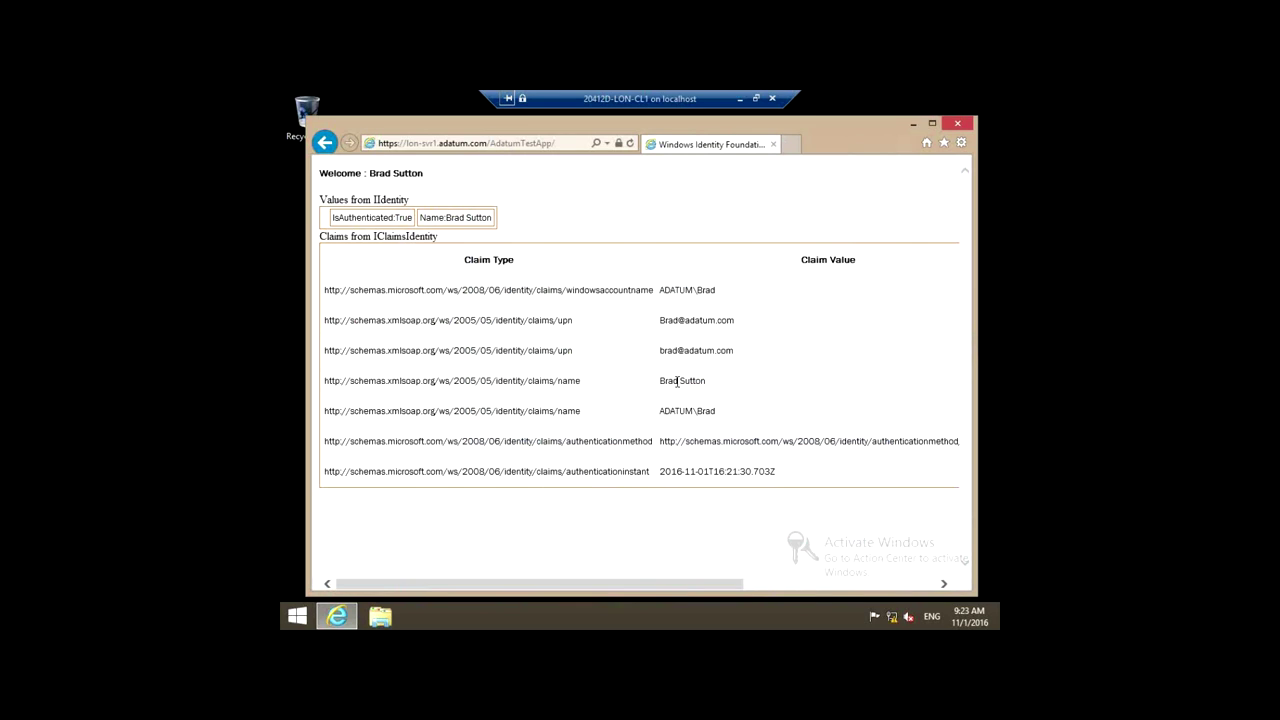
left_click(960, 126)
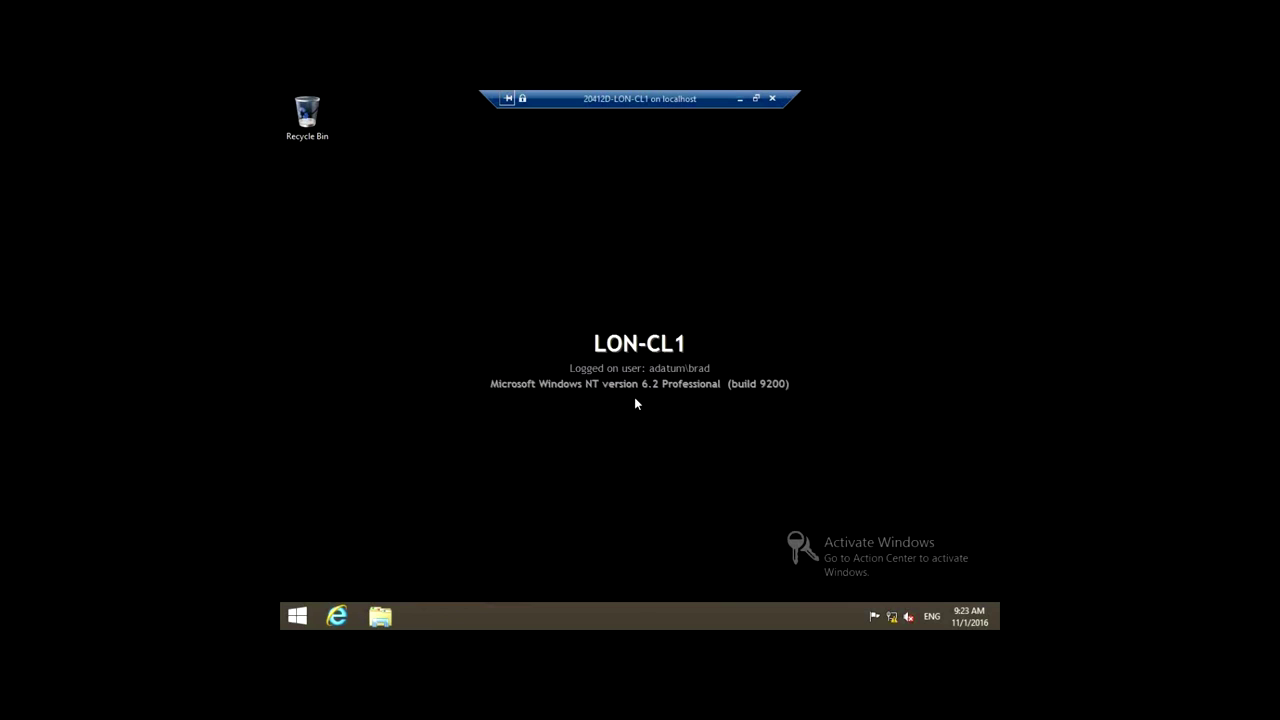